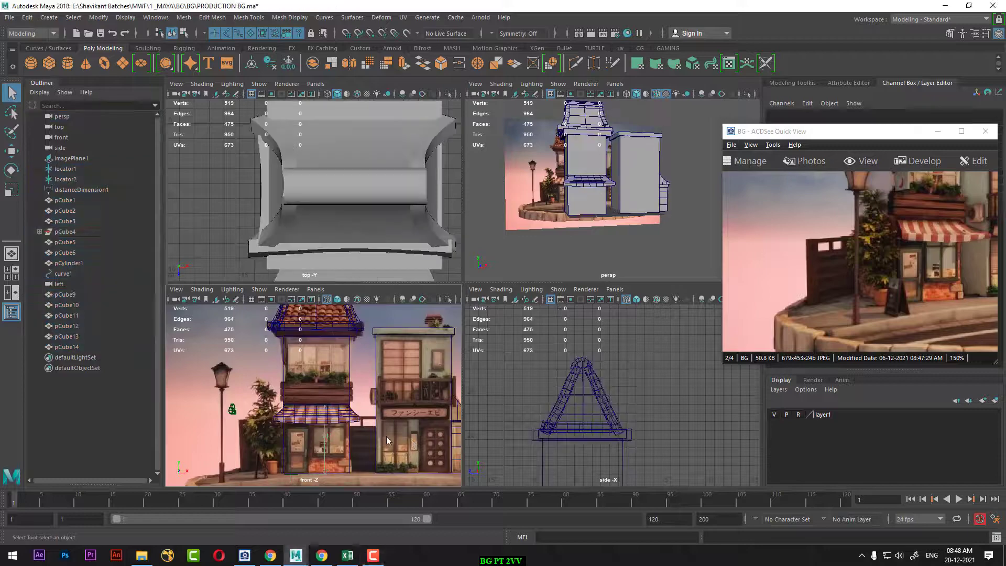
# - Maximize the front view and frame the shop buildings, lamp post and curb, selecting pCube3
pyautogui.press('space')
pyautogui.moveTo(428, 416)
pyautogui.keyDown('alt'); pyautogui.mouseDown(button='middle')
pyautogui.moveTo(426, 366)
pyautogui.moveTo(367, 356)
pyautogui.mouseUp(button='middle'); pyautogui.keyUp('alt')
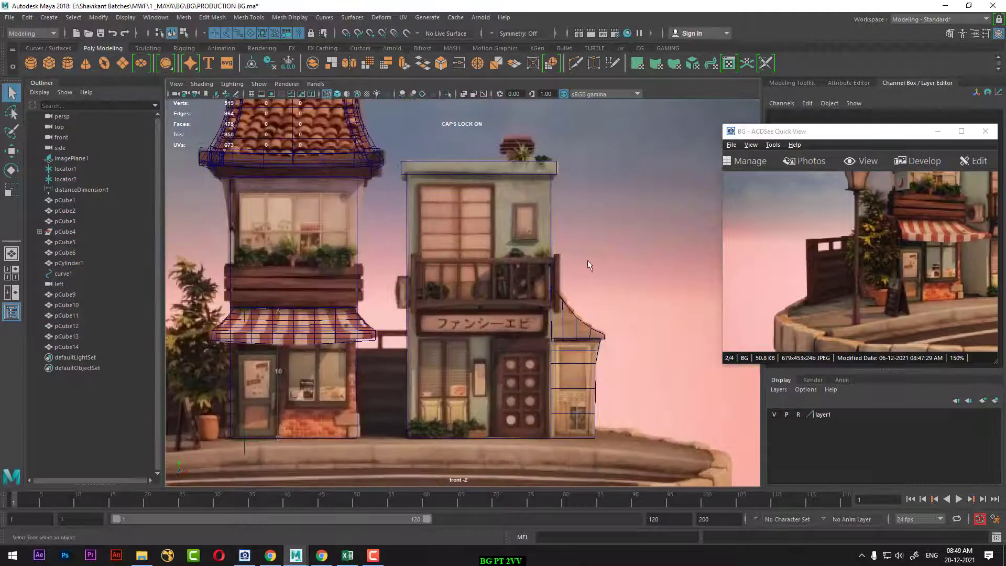
pyautogui.click(448, 338)
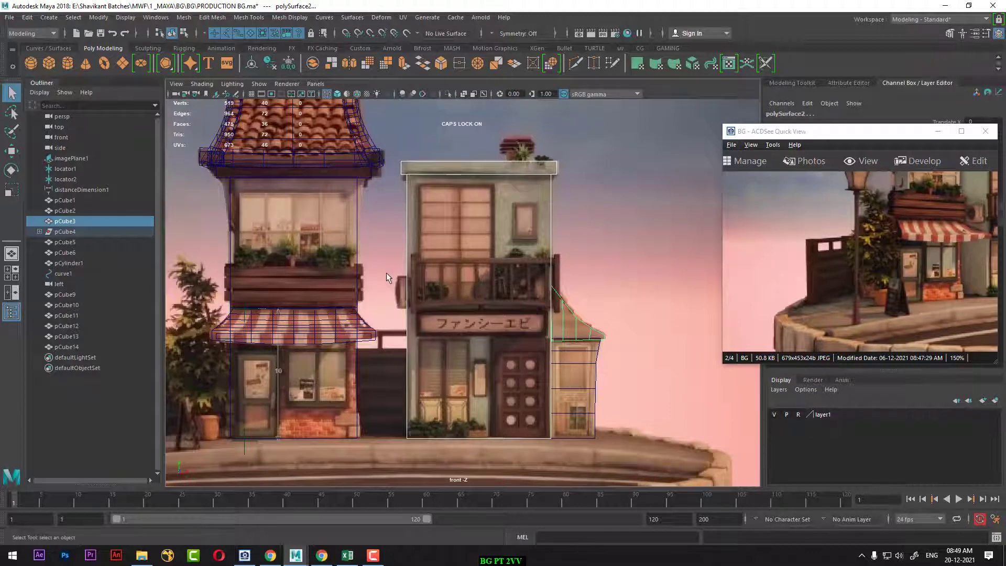
pyautogui.scroll(2, 386, 272)
pyautogui.keyDown('alt'); pyautogui.moveTo(314, 367); pyautogui.dragTo(393, 267, button='middle'); pyautogui.keyUp('alt')
pyautogui.scroll(2, 364, 383)
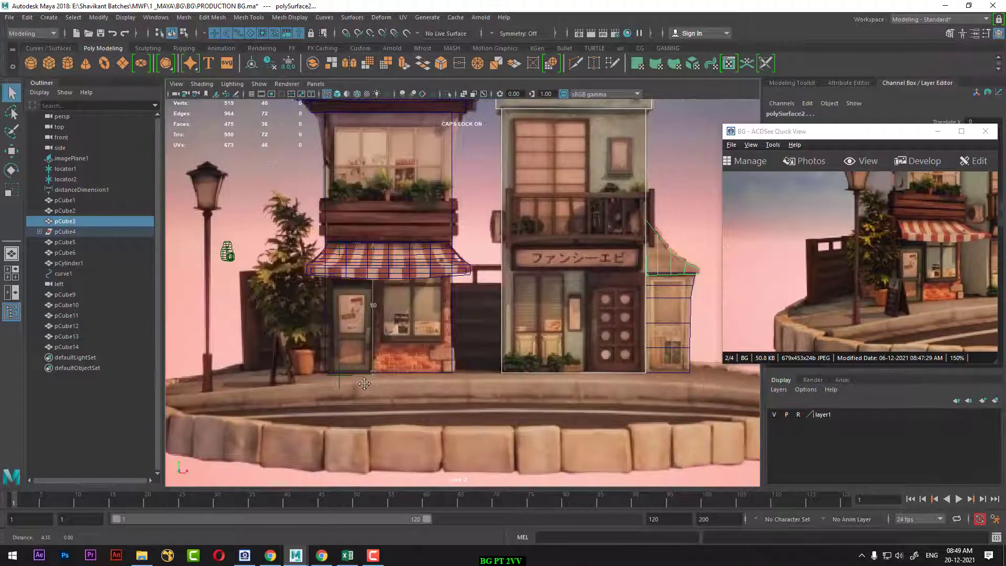
pyautogui.scroll(-1, 398, 396)
pyautogui.scroll(-1, 440, 411)
pyautogui.keyDown('alt'); pyautogui.moveTo(423, 394); pyautogui.dragTo(348, 386, button='middle'); pyautogui.keyUp('alt')
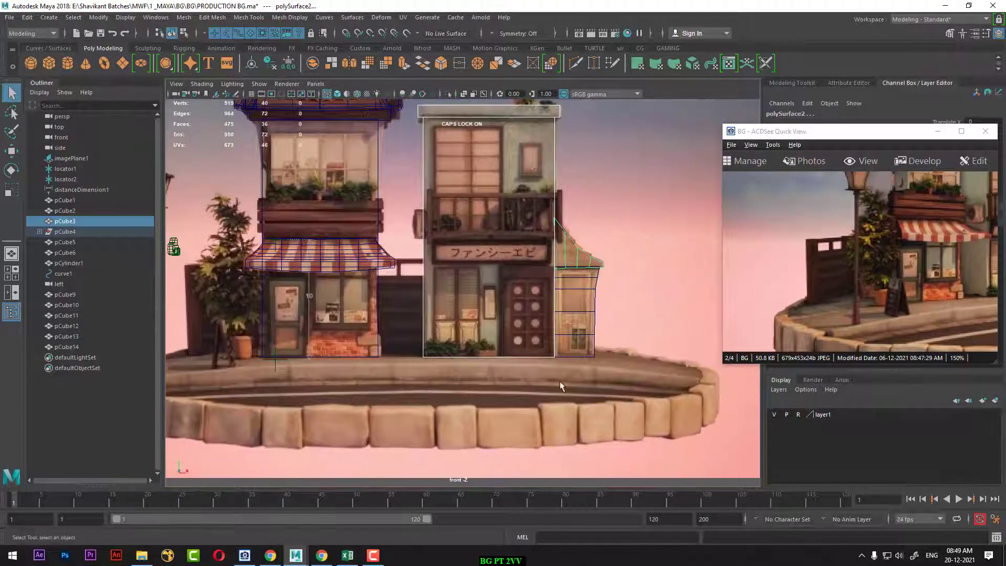
pyautogui.scroll(-1, 415, 365)
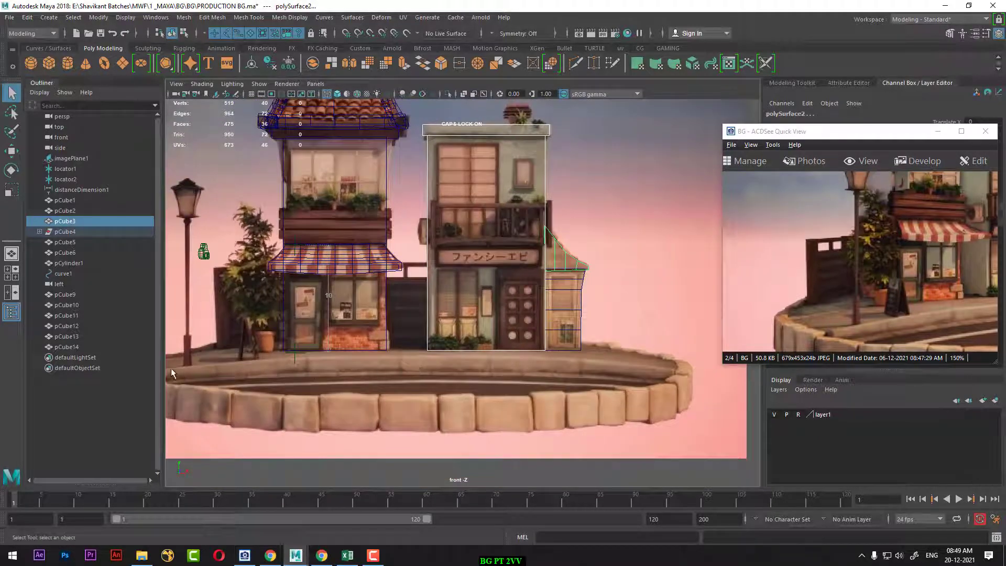
pyautogui.scroll(-1, 543, 355)
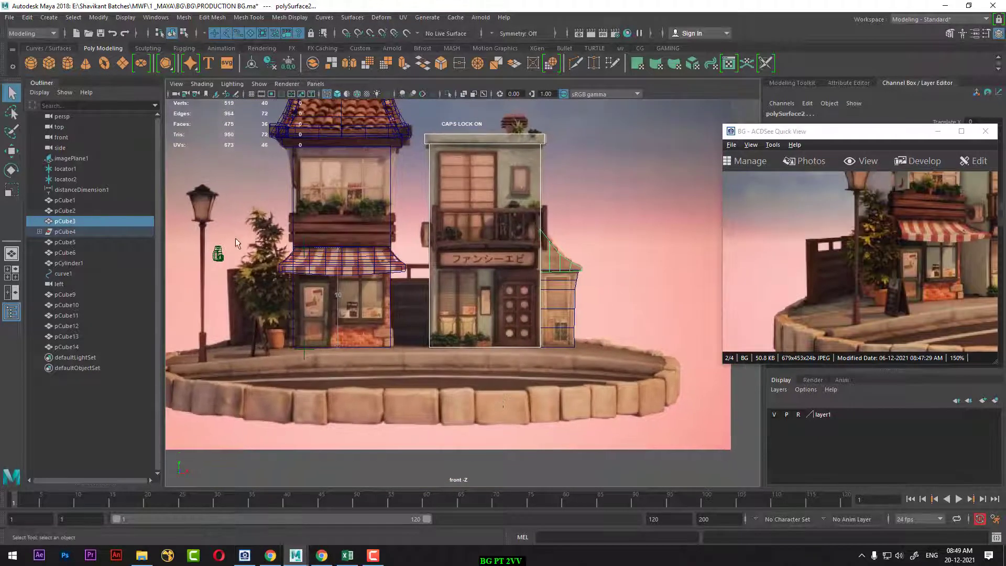
# - Create a polygon cube and scale it along X into a slab spanning the base width
pyautogui.click(49, 63)
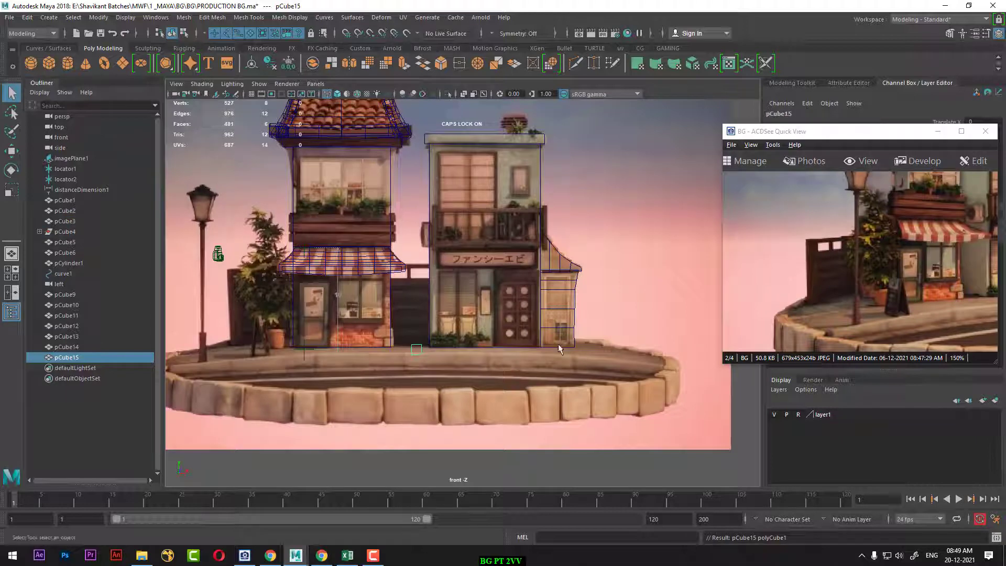
pyautogui.press('r')
pyautogui.moveTo(464, 350); pyautogui.dragTo(549, 390)
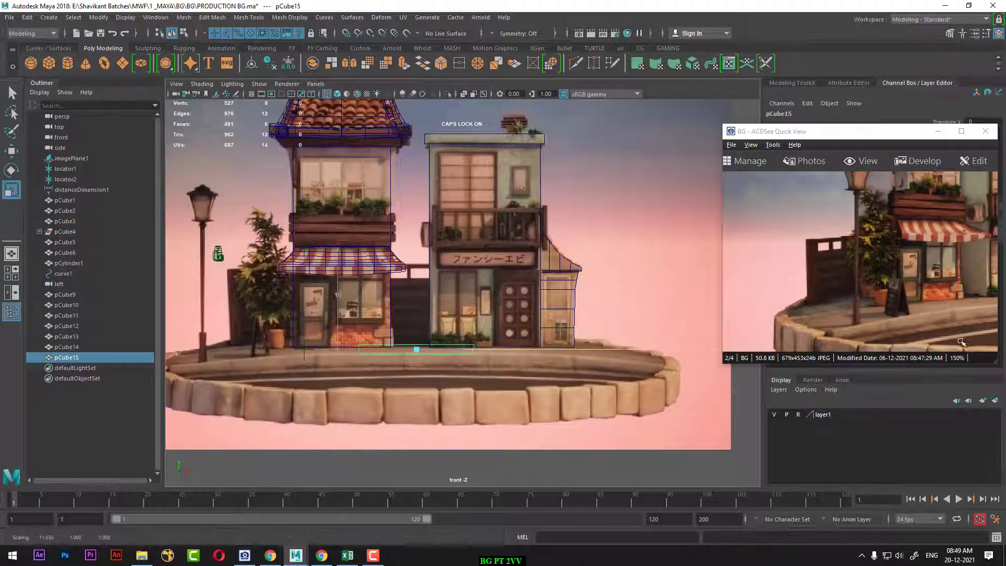
pyautogui.scroll(-1, 550, 389)
pyautogui.moveTo(469, 343)
pyautogui.mouseDown()
pyautogui.moveTo(702, 344)
pyautogui.moveTo(610, 356)
pyautogui.mouseUp()
pyautogui.scroll(1, 519, 391)
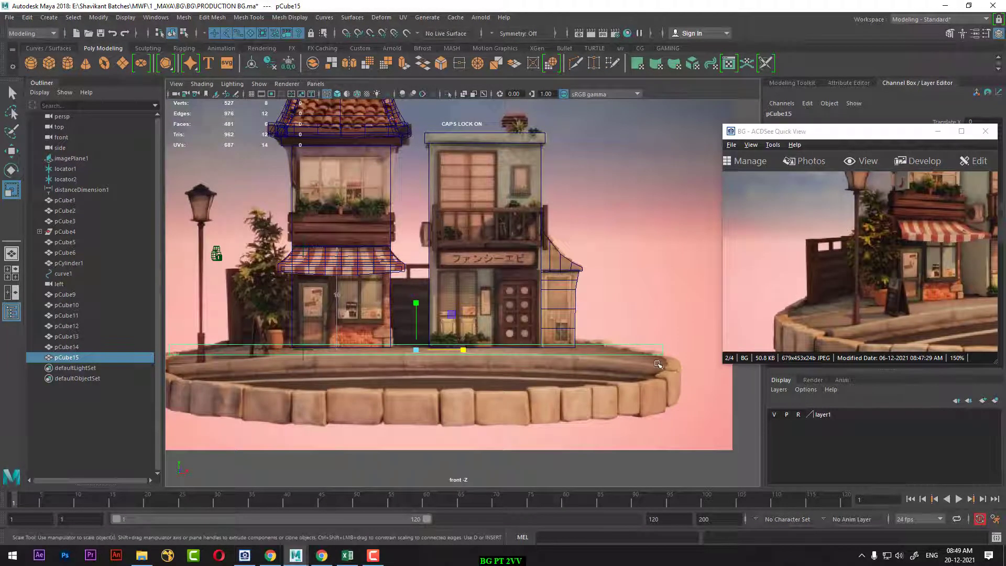
# - Return to the four-view layout, inspect the slab, and select its front-edge vertices
pyautogui.press('space')
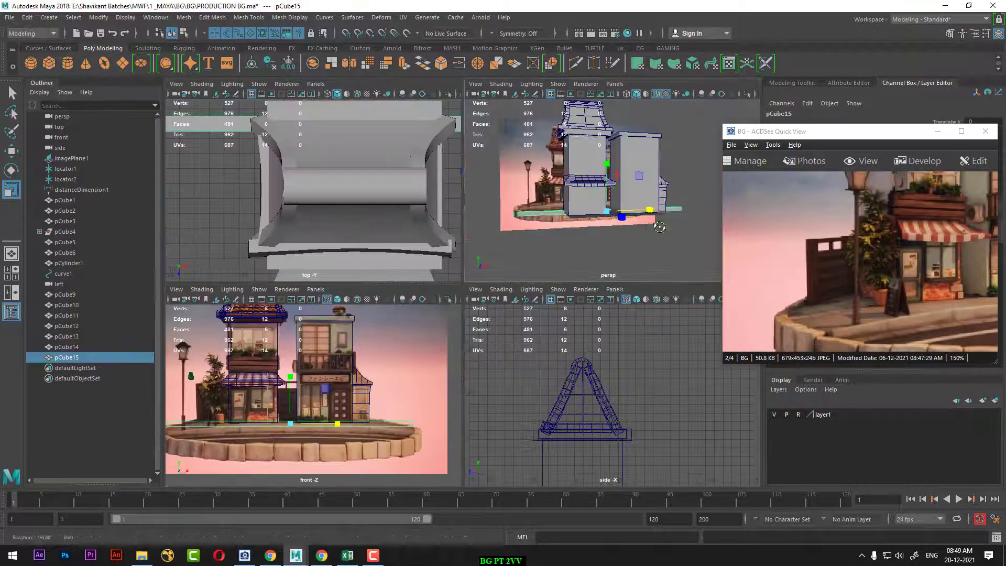
pyautogui.press('space')
pyautogui.moveTo(619, 232)
pyautogui.keyDown('alt'); pyautogui.mouseDown()
pyautogui.moveTo(665, 272)
pyautogui.moveTo(525, 413)
pyautogui.moveTo(477, 344)
pyautogui.moveTo(698, 312)
pyautogui.moveTo(622, 330)
pyautogui.mouseUp(); pyautogui.keyUp('alt')
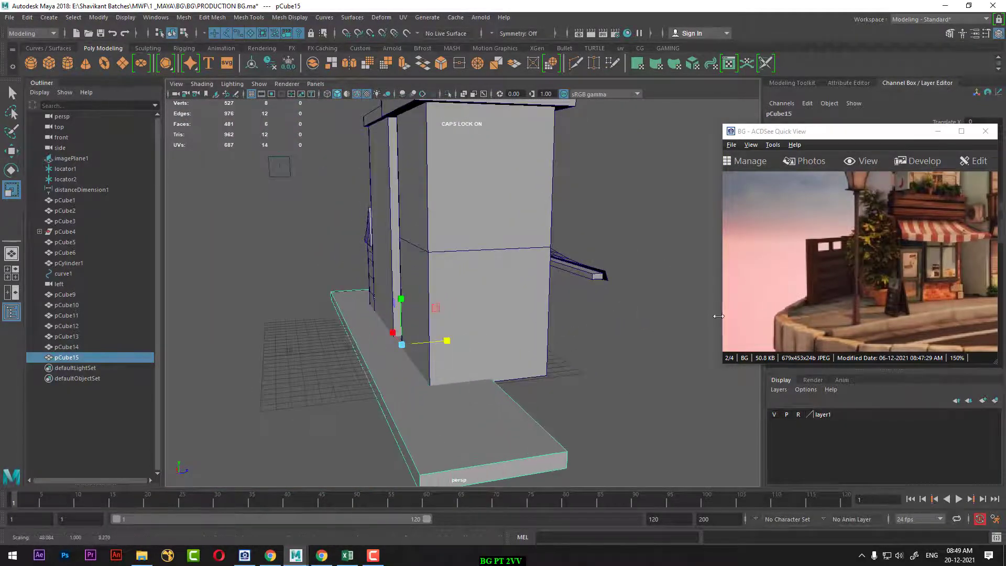
pyautogui.press('space')
pyautogui.press('space')
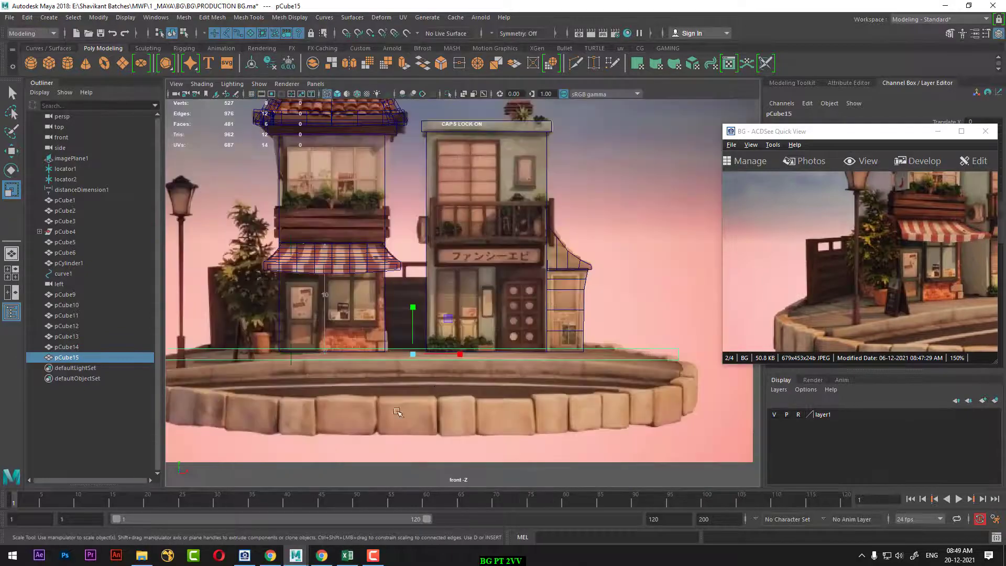
pyautogui.scroll(2, 492, 407)
pyautogui.scroll(-1, 492, 406)
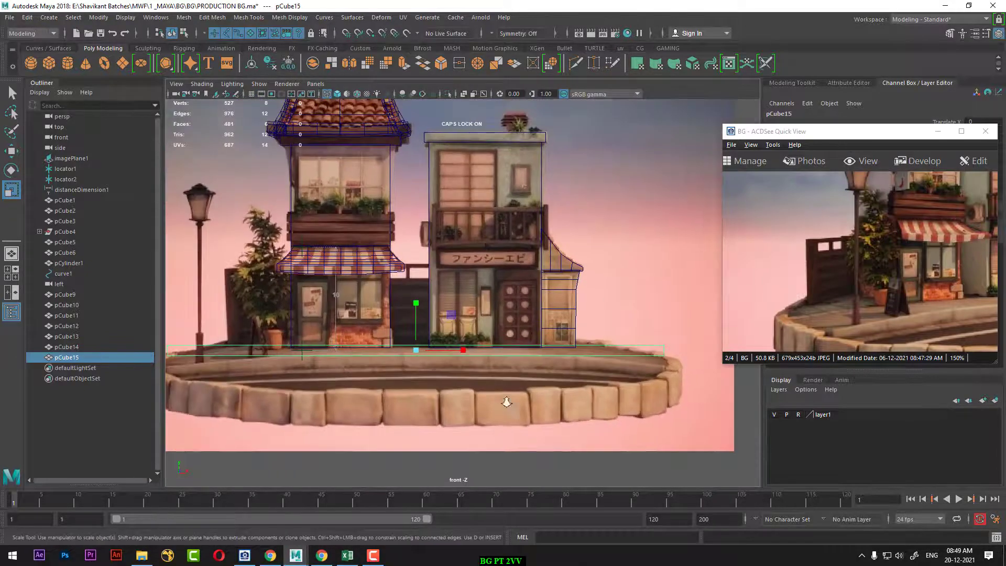
pyautogui.scroll(-2, 506, 402)
pyautogui.scroll(-1, 489, 343)
pyautogui.press('space')
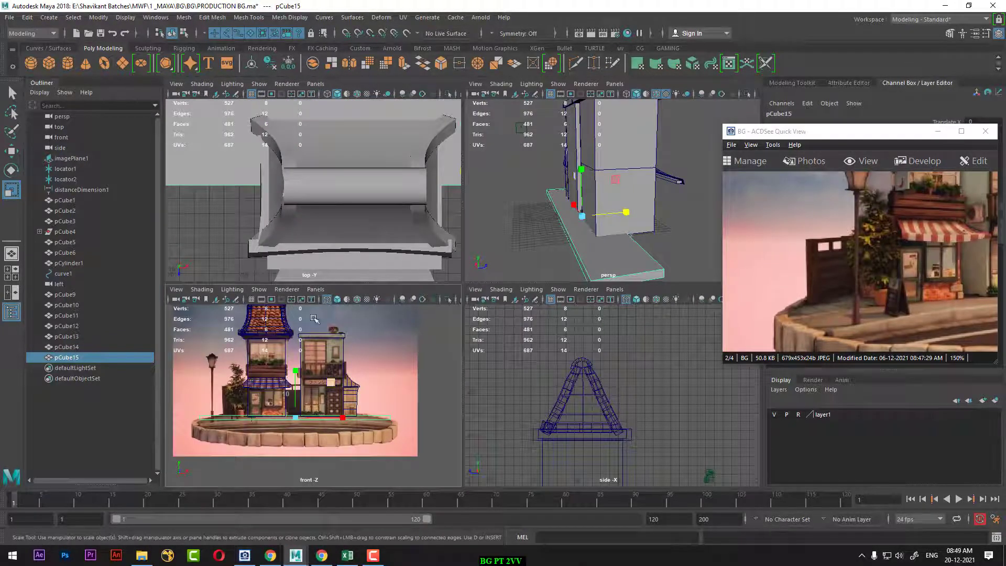
pyautogui.scroll(-3, 347, 233)
pyautogui.moveTo(393, 243); pyautogui.dragTo(293, 235, button='right')
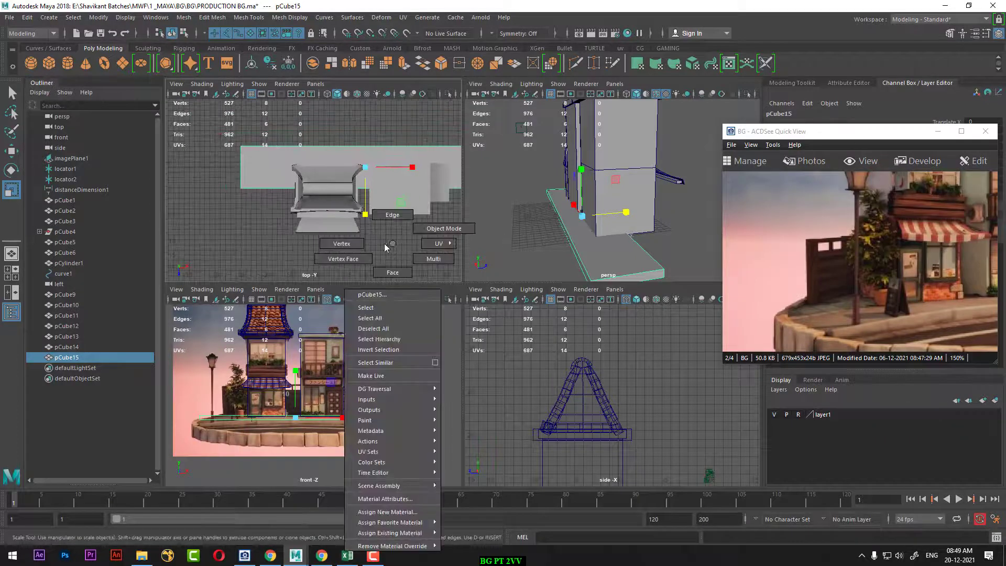
pyautogui.scroll(-3, 213, 194)
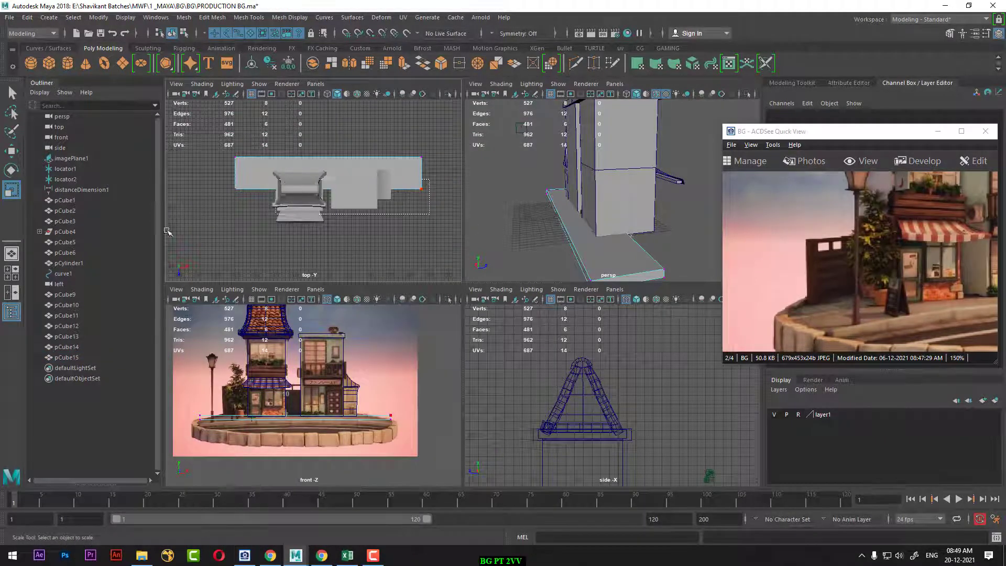
pyautogui.moveTo(435, 150); pyautogui.dragTo(182, 245)
# - Move the slab's front vertices forward, then select all its corner vertices
pyautogui.press('w')
pyautogui.moveTo(325, 240); pyautogui.dragTo(320, 292)
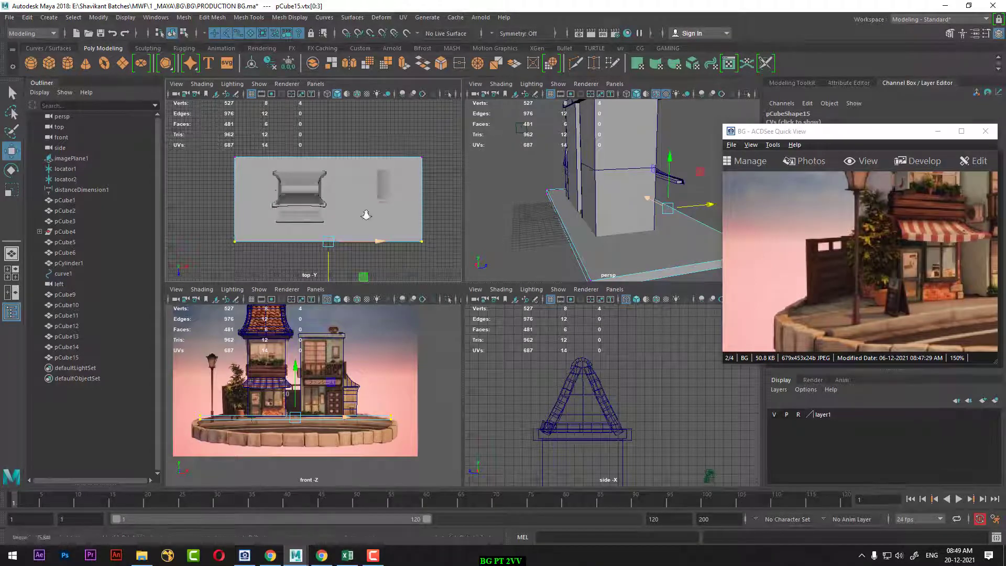
pyautogui.scroll(1, 364, 215)
pyautogui.scroll(1, 267, 411)
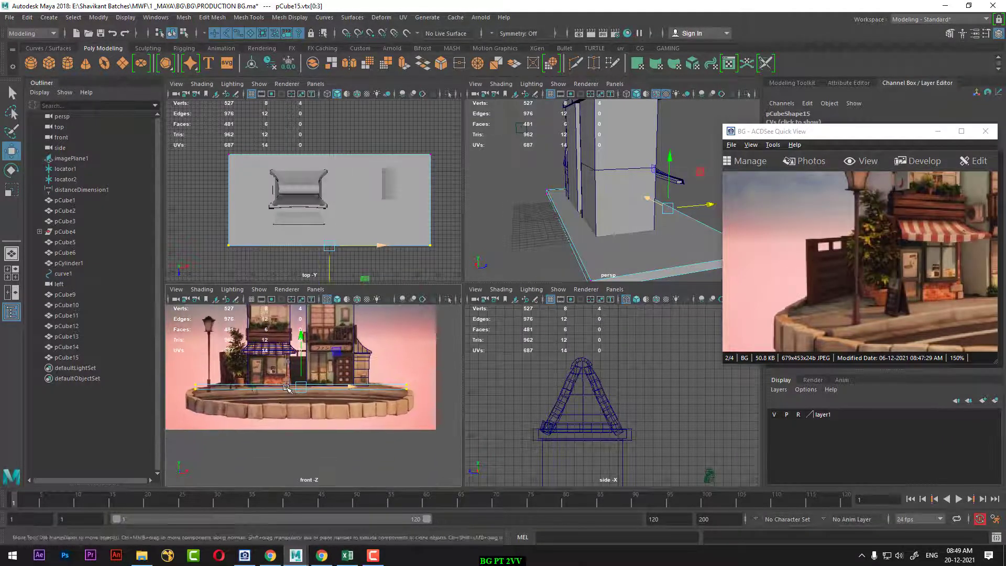
pyautogui.moveTo(178, 367); pyautogui.dragTo(419, 404)
# - Close the ACDSee reference viewer, resize the view panes and hide surrounding panels
pyautogui.scroll(2, 292, 380)
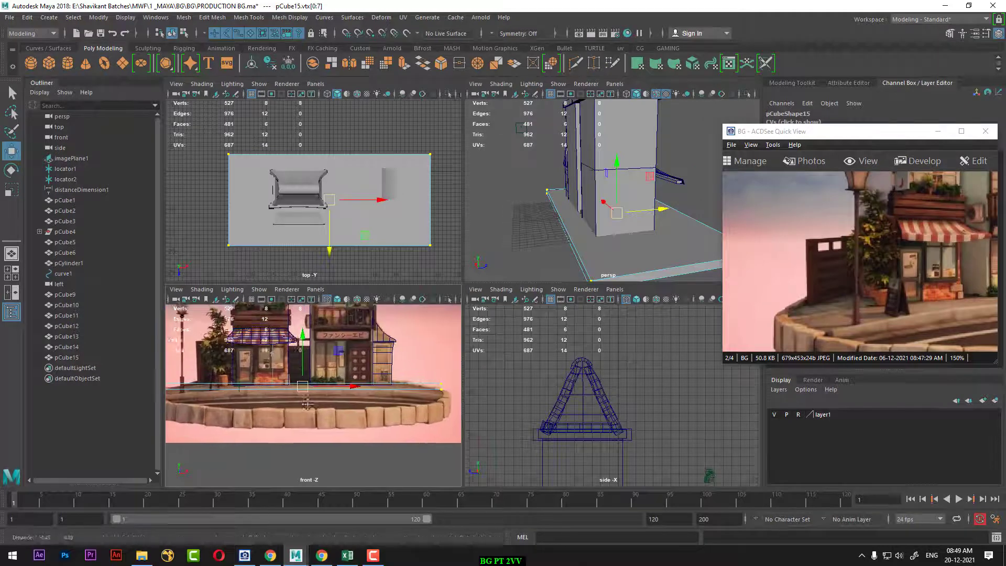
pyautogui.click(938, 131)
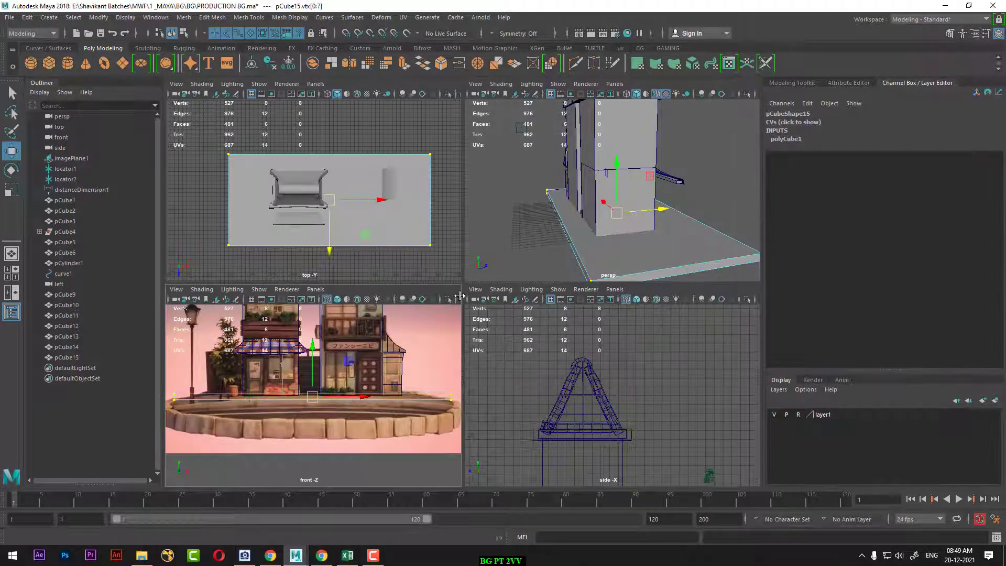
pyautogui.moveTo(463, 286); pyautogui.dragTo(470, 255)
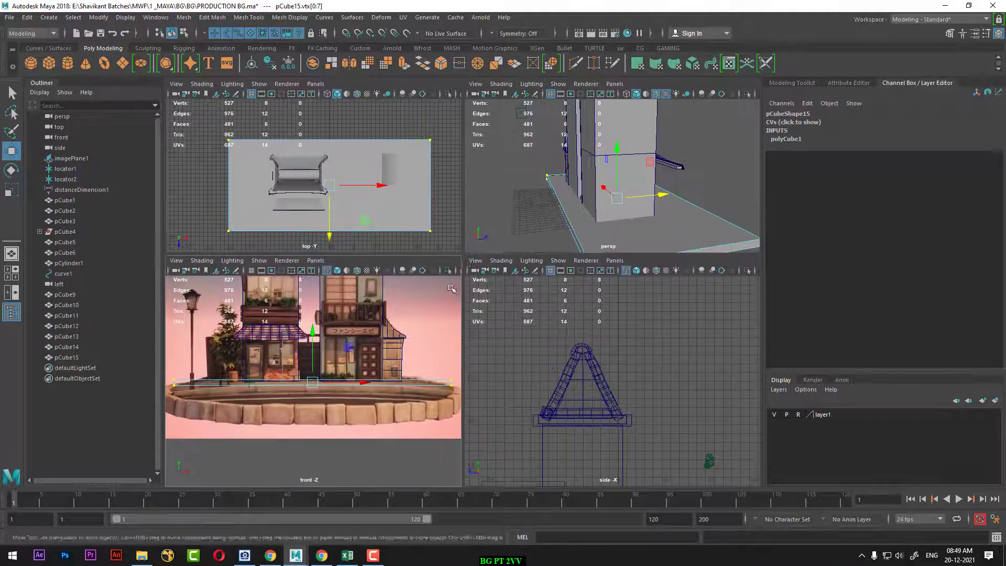
pyautogui.keyDown('alt'); pyautogui.moveTo(602, 173); pyautogui.dragTo(576, 157); pyautogui.keyUp('alt')
pyautogui.scroll(1, 305, 357)
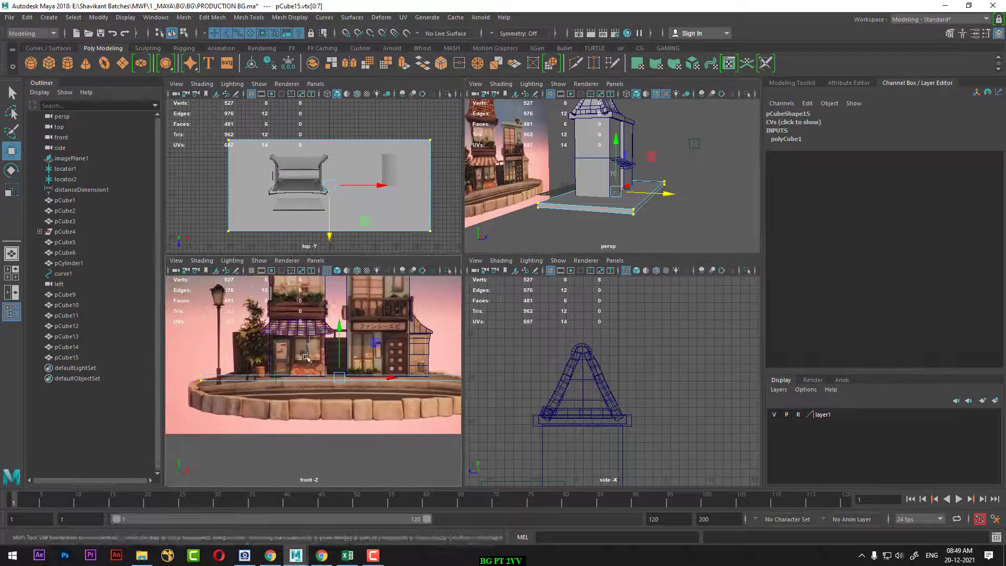
pyautogui.scroll(-2, 314, 367)
pyautogui.click(332, 383)
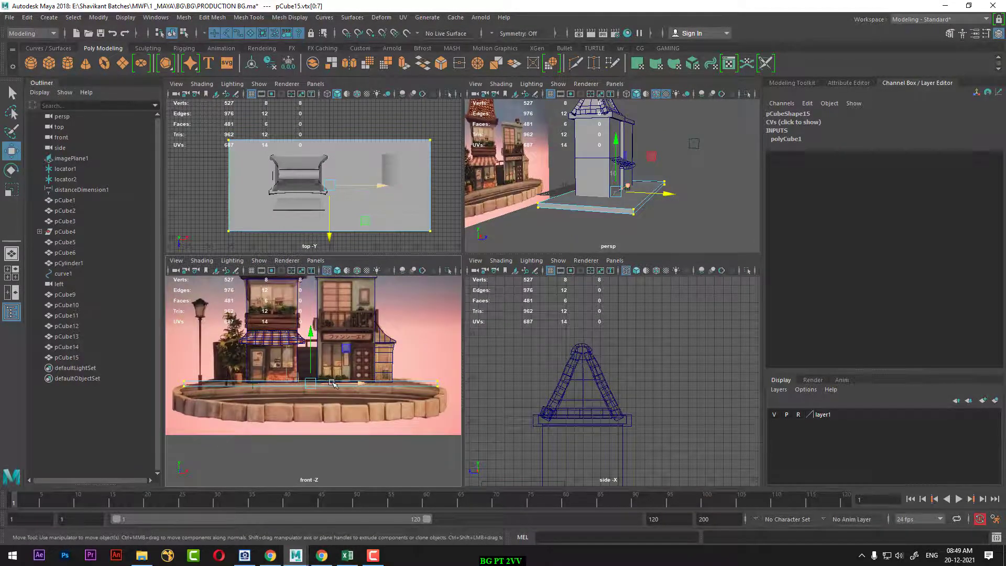
pyautogui.hotkey('ctrl', 'space')
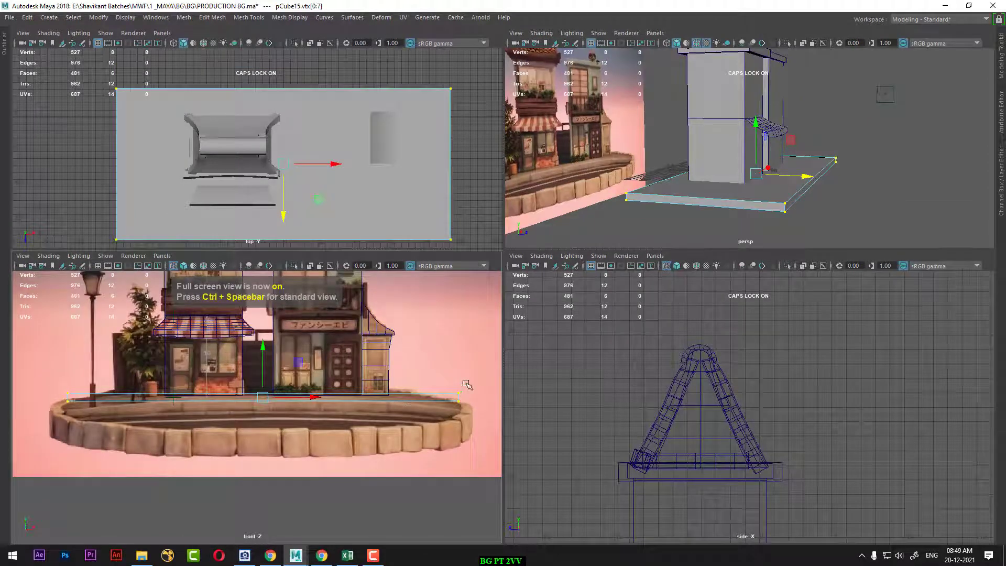
# - In the maximized front view, select the slab's top vertices and raise its top surface
pyautogui.moveTo(265, 348); pyautogui.dragTo(266, 350)
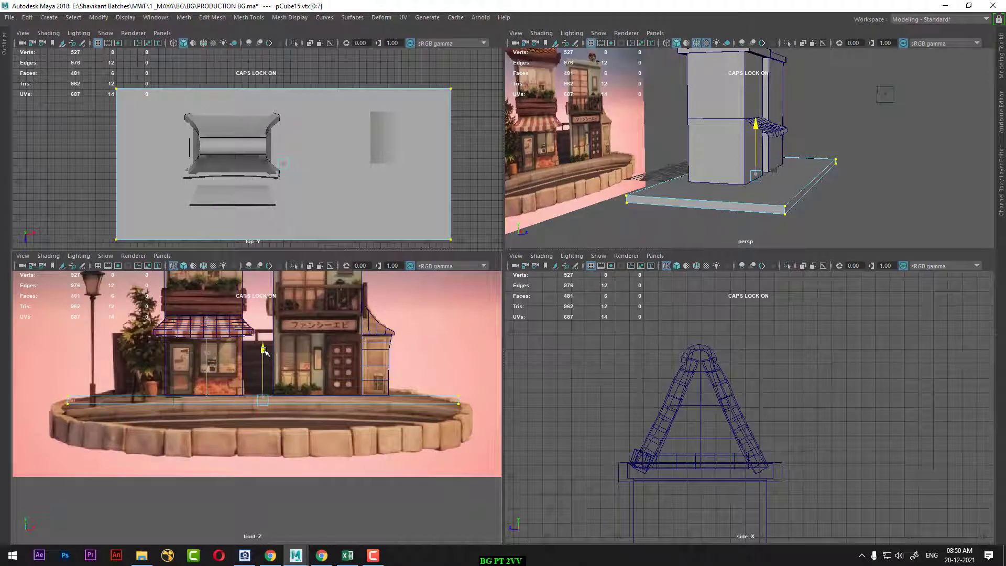
pyautogui.moveTo(754, 152)
pyautogui.keyDown('alt'); pyautogui.mouseDown()
pyautogui.moveTo(776, 145)
pyautogui.moveTo(755, 155)
pyautogui.mouseUp(); pyautogui.keyUp('alt')
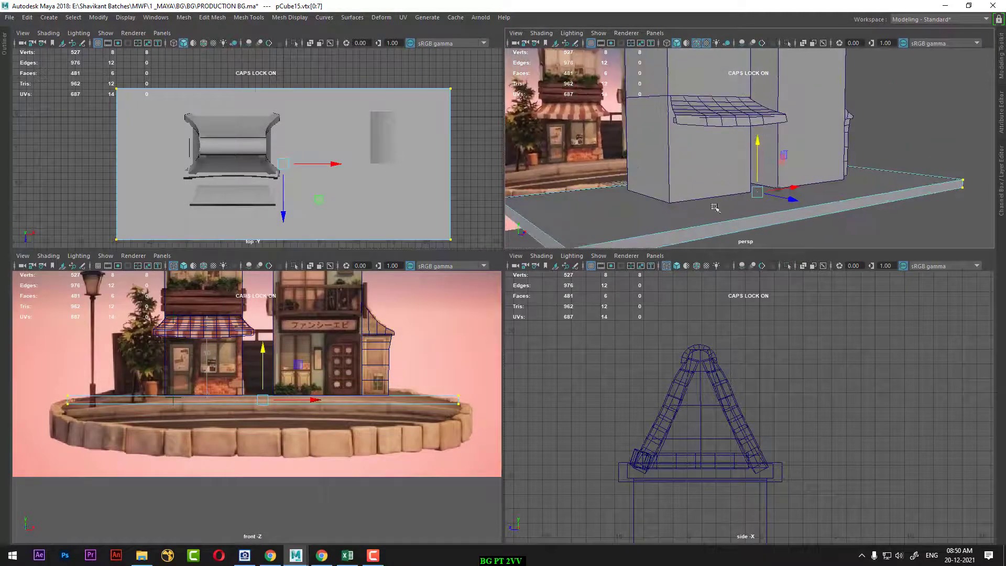
pyautogui.scroll(1, 280, 402)
pyautogui.press('space')
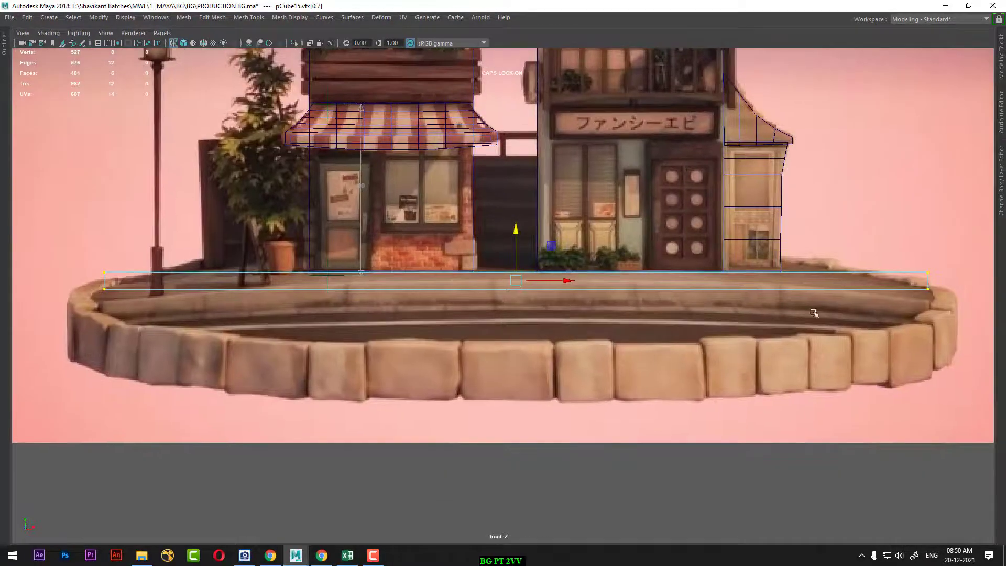
pyautogui.moveTo(955, 252); pyautogui.dragTo(81, 281)
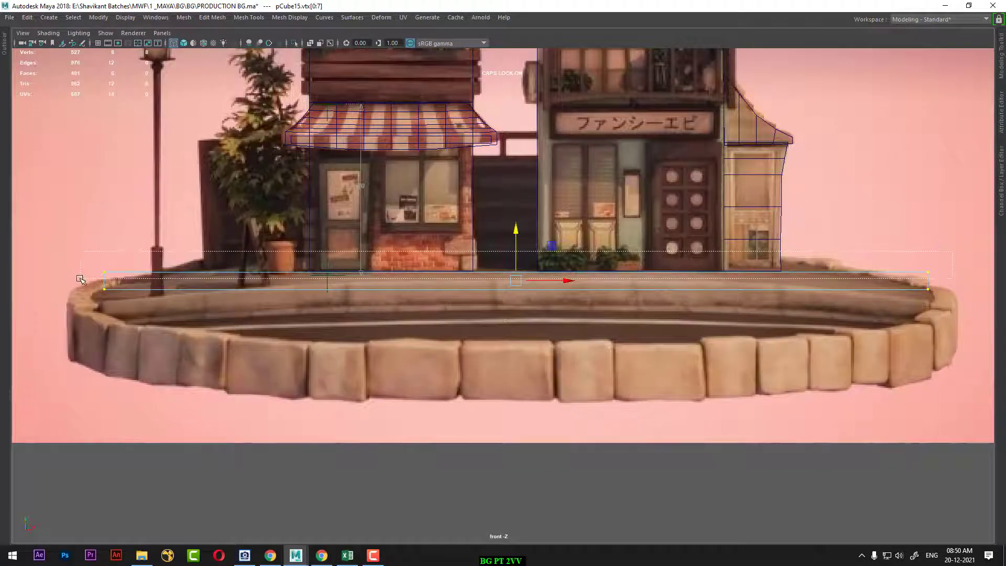
pyautogui.scroll(3, 483, 220)
pyautogui.scroll(2, 550, 283)
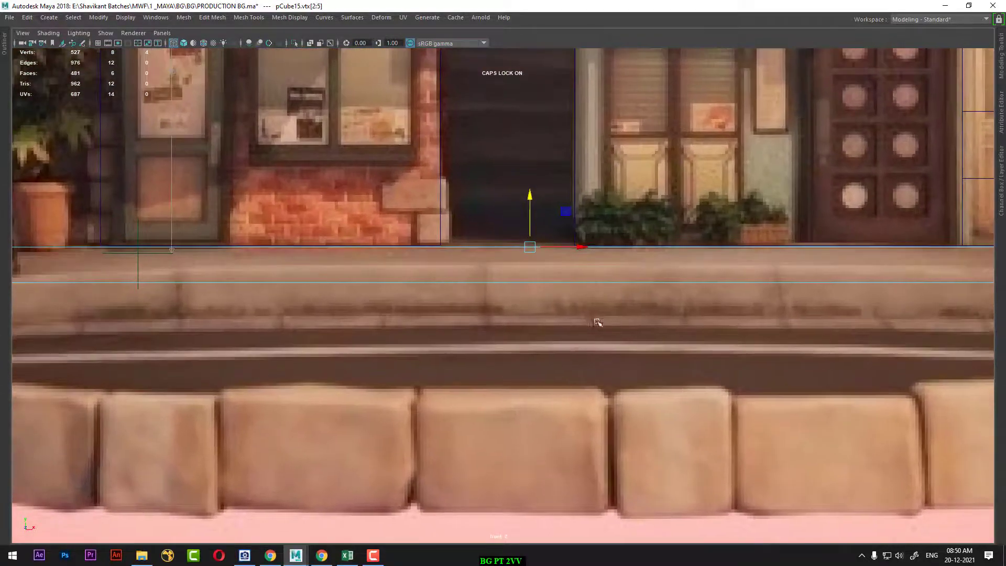
pyautogui.moveTo(530, 200); pyautogui.dragTo(528, 202)
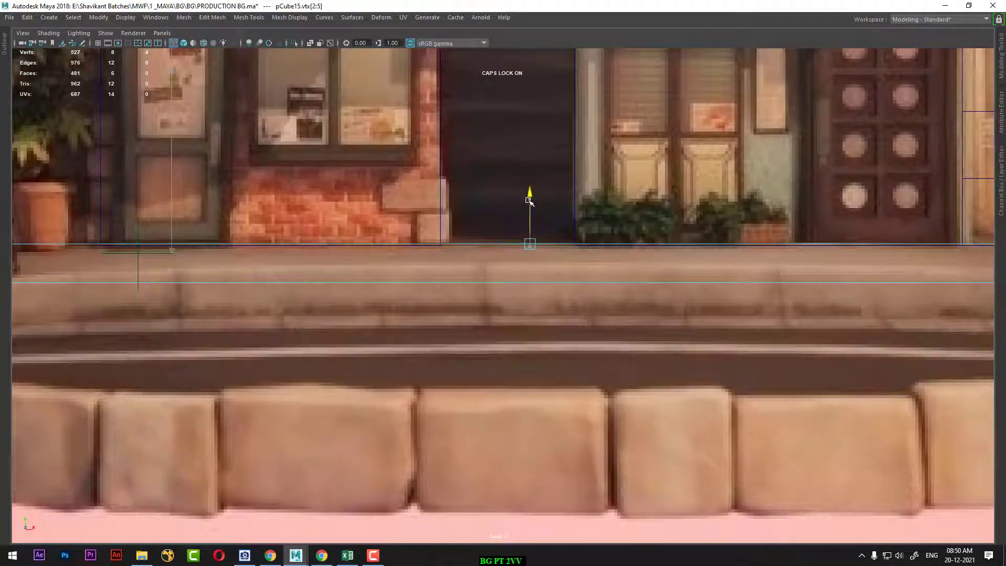
pyautogui.scroll(-1, 398, 285)
pyautogui.scroll(-2, 401, 294)
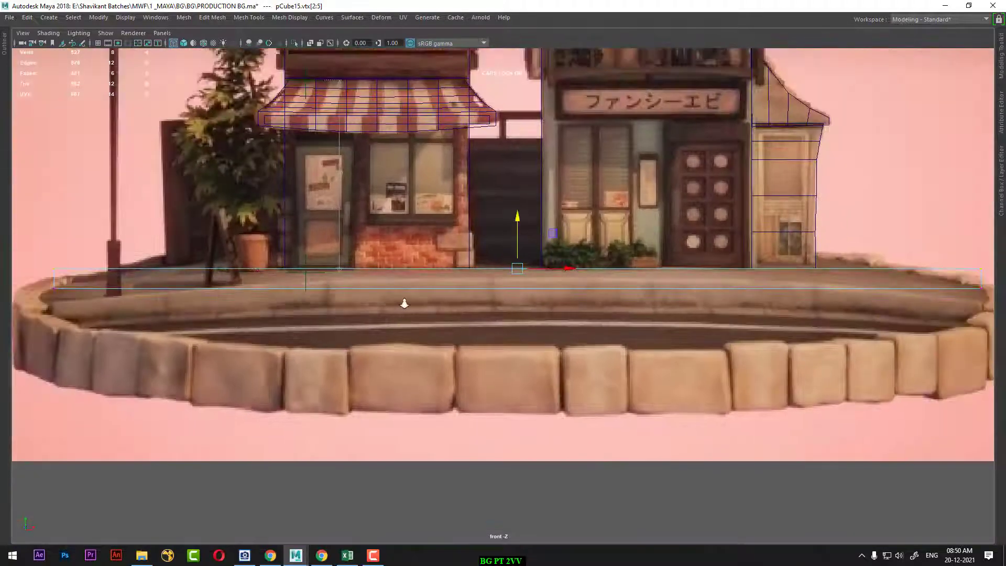
pyautogui.scroll(-2, 404, 301)
# - Lower the slab's bottom vertices to thicken it, back in the four-view layout
pyautogui.moveTo(164, 292); pyautogui.dragTo(894, 337)
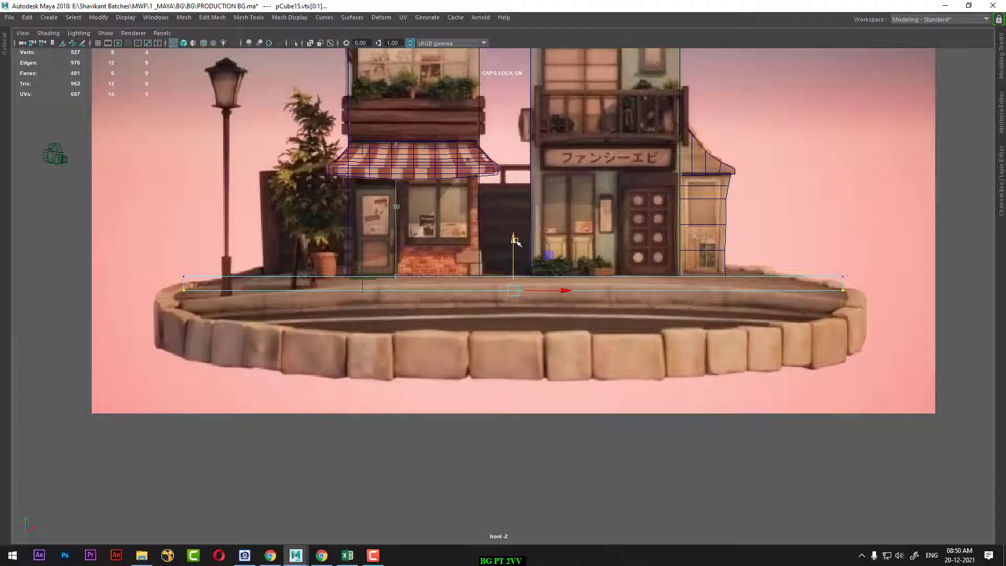
pyautogui.moveTo(508, 244); pyautogui.dragTo(516, 260)
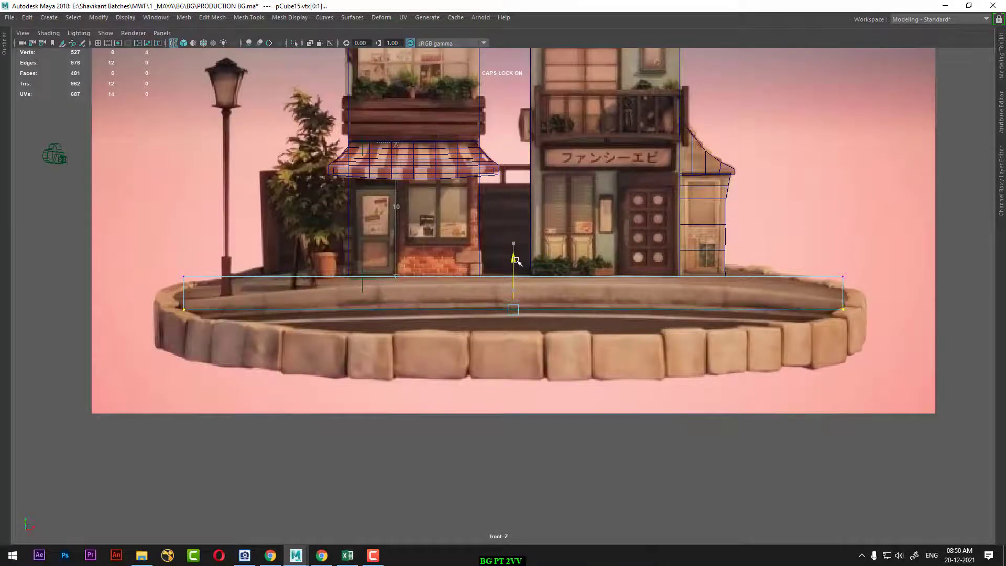
pyautogui.press('space')
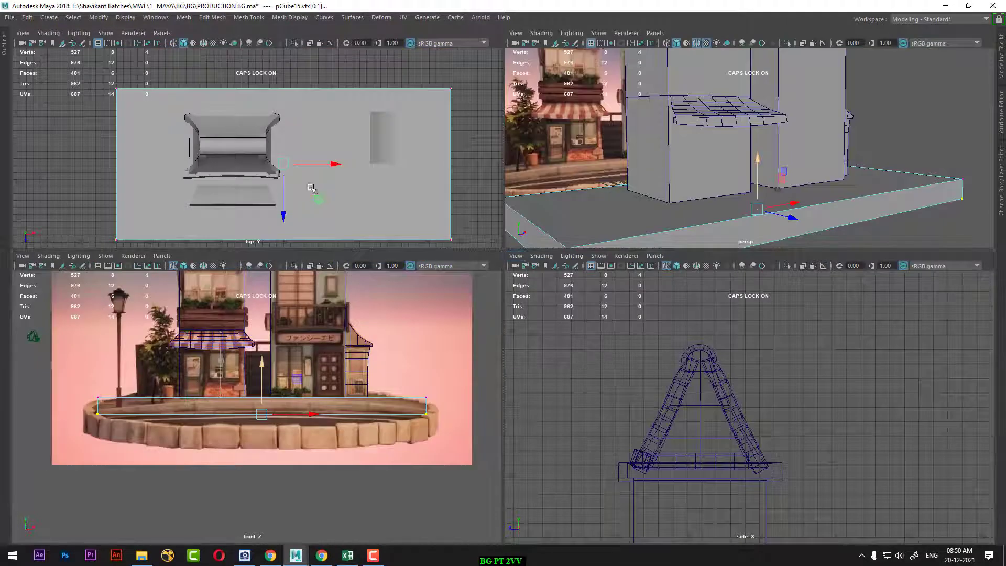
pyautogui.scroll(-2, 297, 170)
pyautogui.scroll(1, 298, 170)
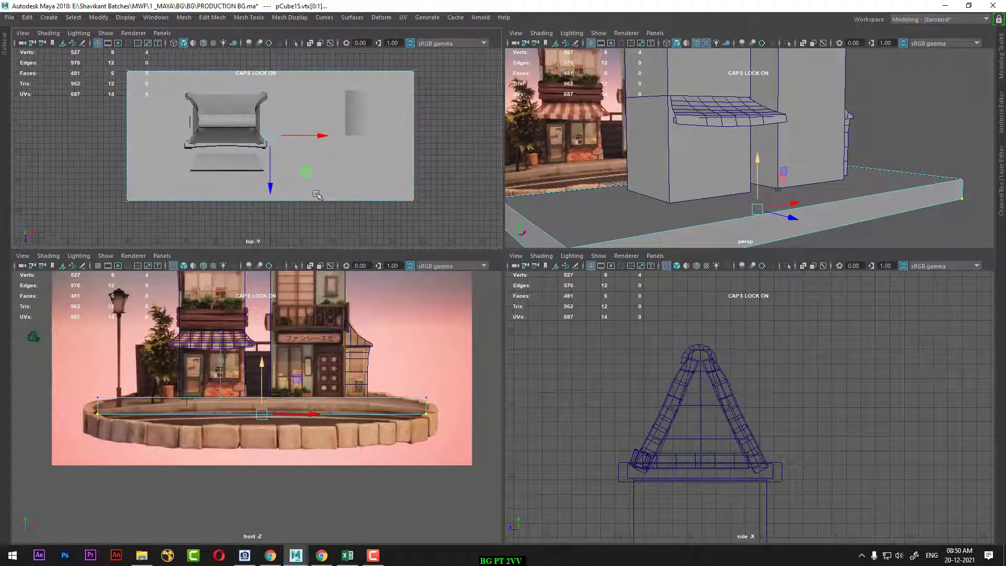
pyautogui.scroll(1, 294, 180)
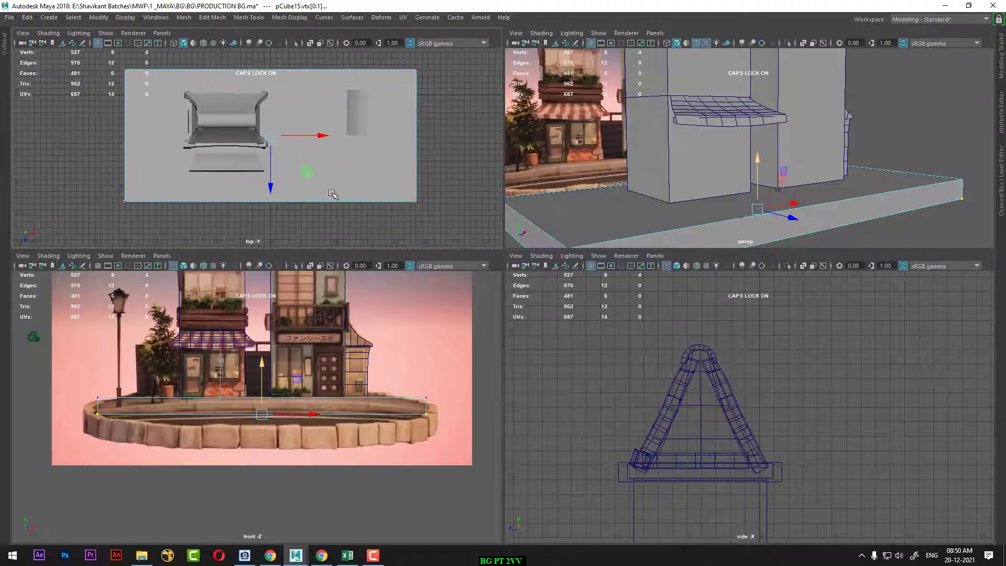
# - Duplicate the base slab as pCube16 and slide the copy along Z
pyautogui.press('F8')
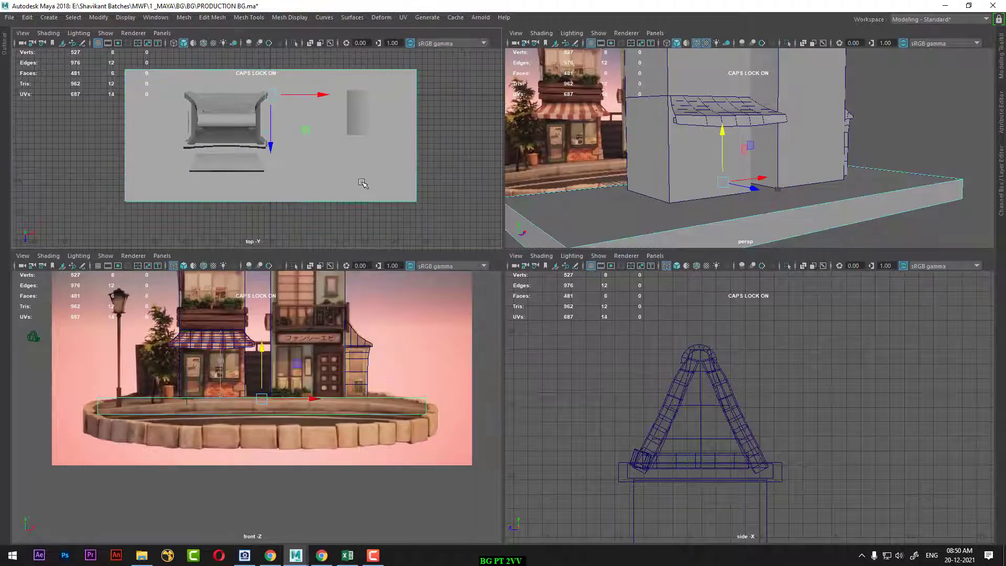
pyautogui.keyDown('alt'); pyautogui.moveTo(824, 190); pyautogui.dragTo(780, 194); pyautogui.keyUp('alt')
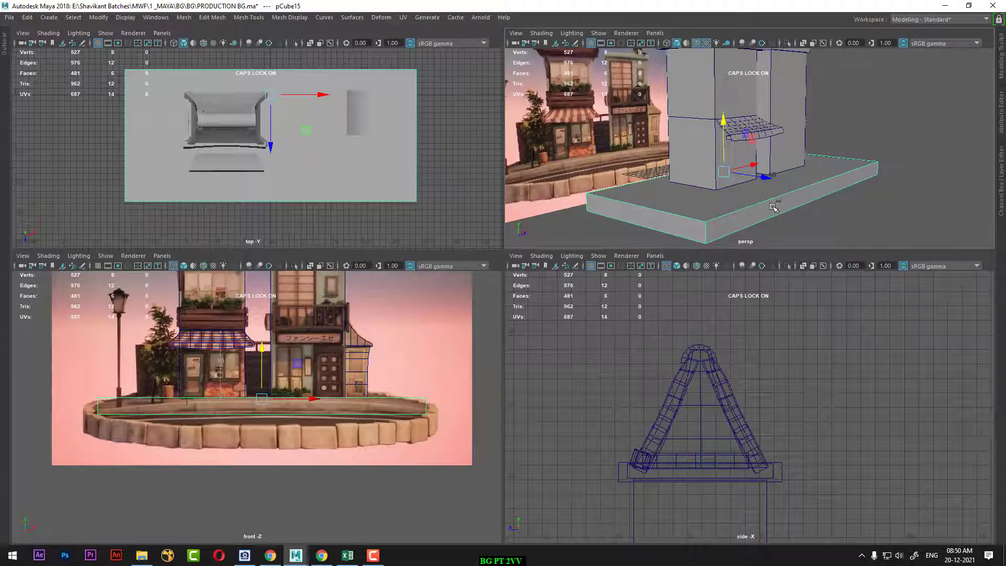
pyautogui.hotkey('ctrl', 'd')
pyautogui.moveTo(765, 177)
pyautogui.mouseDown()
pyautogui.moveTo(886, 202)
pyautogui.moveTo(786, 157)
pyautogui.moveTo(785, 121)
pyautogui.moveTo(706, 155)
pyautogui.mouseUp()
pyautogui.press('d')
# - Drop pCube16 along Y beneath the original slab and check the two tiers in perspective
pyautogui.click(785, 115)
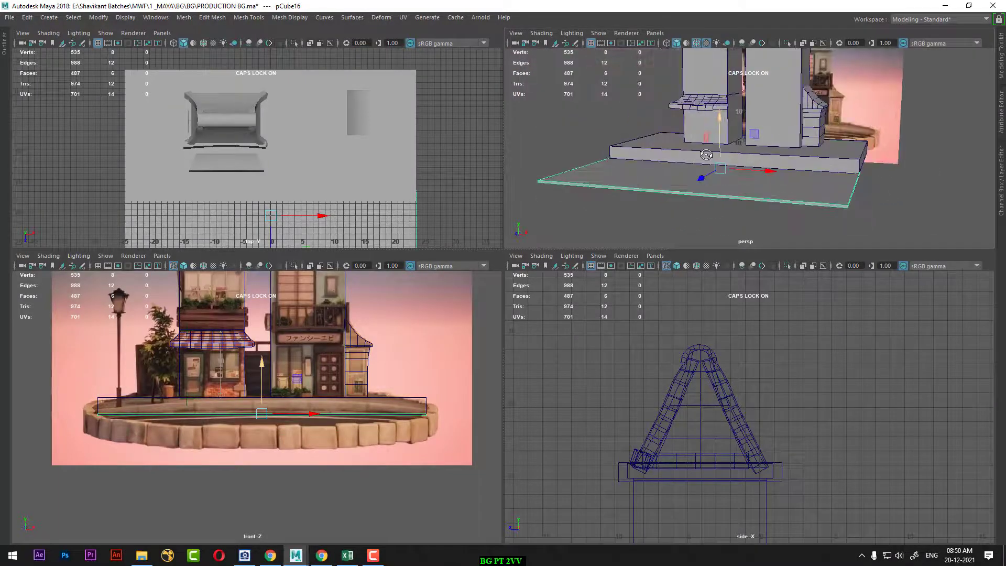
pyautogui.keyDown('alt'); pyautogui.moveTo(262, 337); pyautogui.dragTo(267, 376, button='middle'); pyautogui.keyUp('alt')
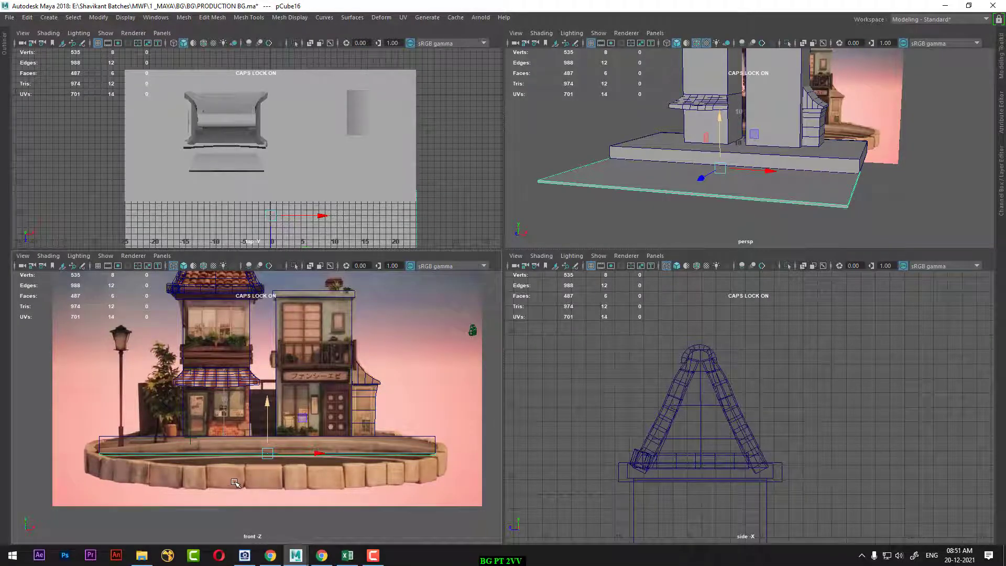
pyautogui.moveTo(809, 211)
pyautogui.keyDown('alt'); pyautogui.mouseDown()
pyautogui.moveTo(847, 188)
pyautogui.moveTo(894, 215)
pyautogui.mouseUp(); pyautogui.keyUp('alt')
pyautogui.scroll(-3, 283, 178)
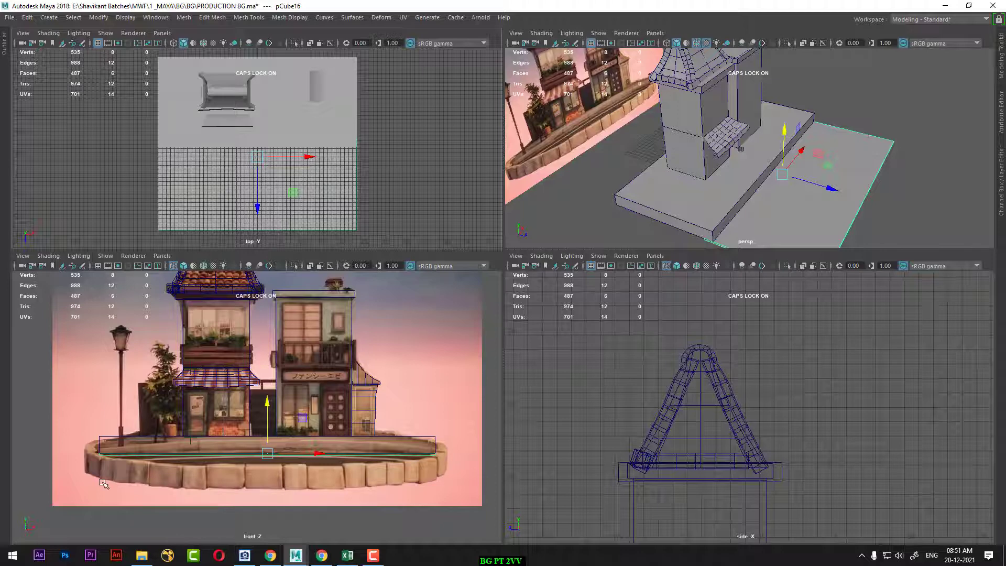
pyautogui.keyDown('alt'); pyautogui.moveTo(778, 181); pyautogui.dragTo(777, 185); pyautogui.keyUp('alt')
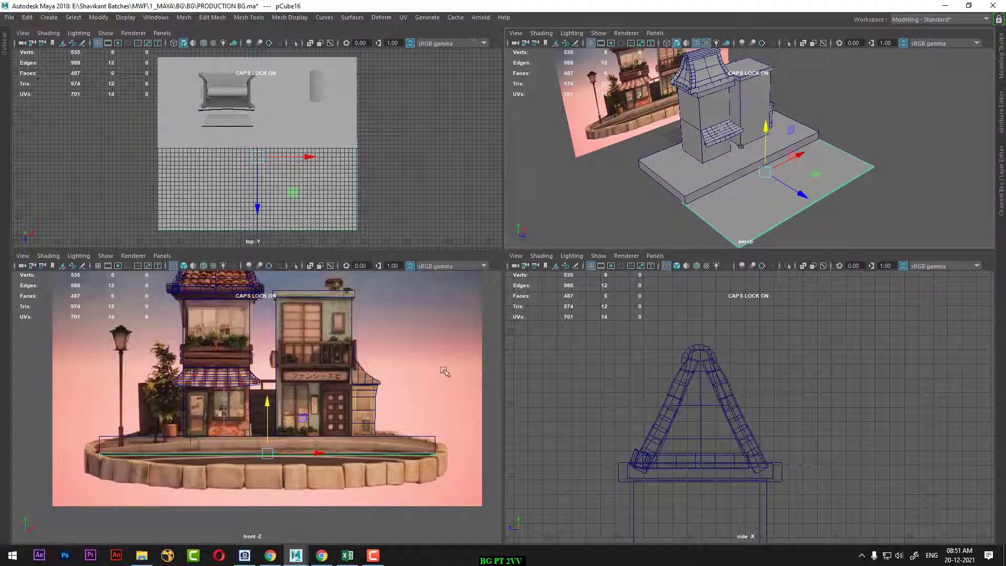
pyautogui.scroll(2, 444, 371)
pyautogui.scroll(2, 399, 398)
pyautogui.scroll(2, 356, 425)
# - Frame the plant pot by the shop door in a maximized front view, then open the Create menu
pyautogui.scroll(2, 313, 447)
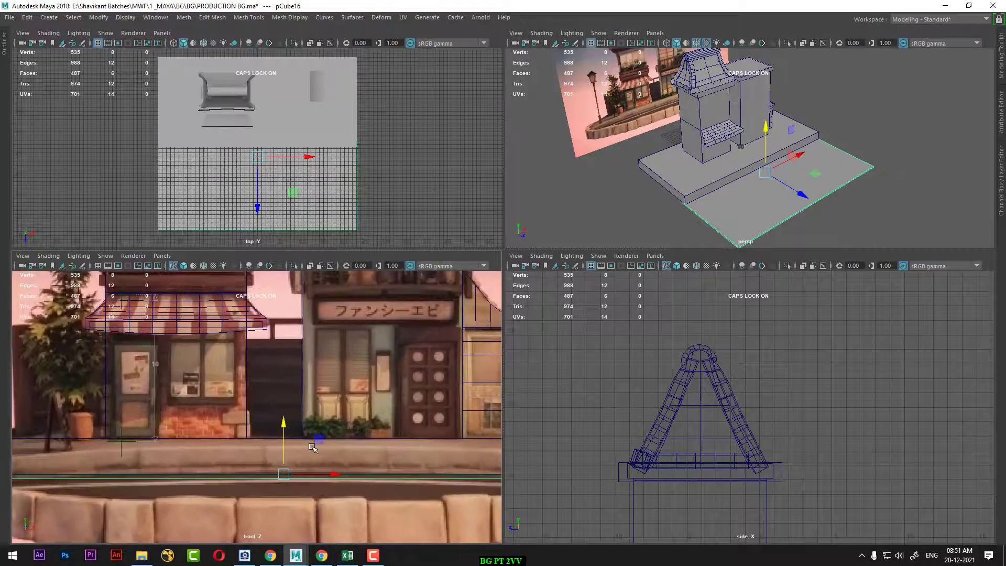
pyautogui.scroll(2, 310, 444)
pyautogui.scroll(2, 296, 439)
pyautogui.scroll(2, 280, 433)
pyautogui.scroll(2, 266, 426)
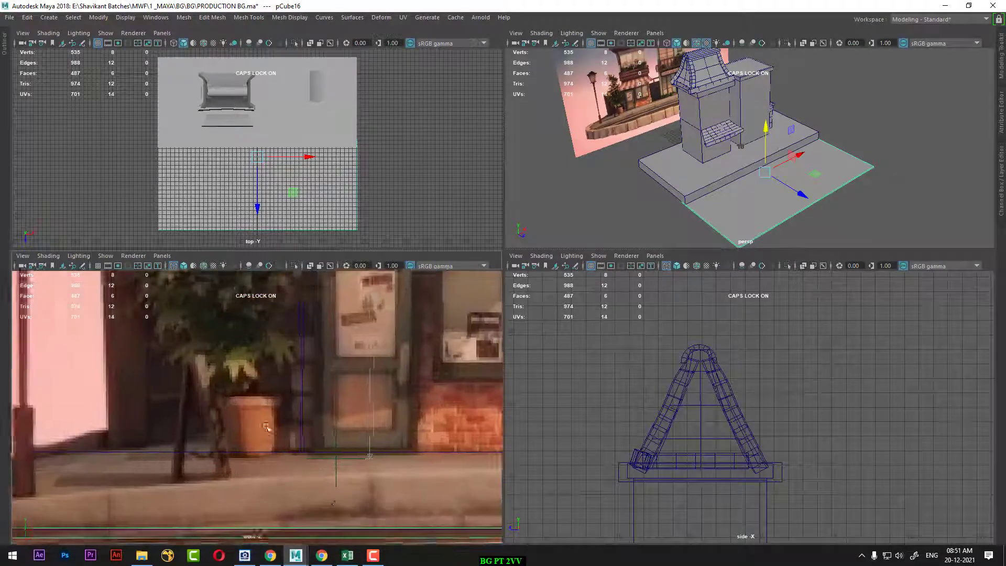
pyautogui.scroll(2, 266, 419)
pyautogui.scroll(2, 270, 406)
pyautogui.scroll(2, 266, 399)
pyautogui.press('space')
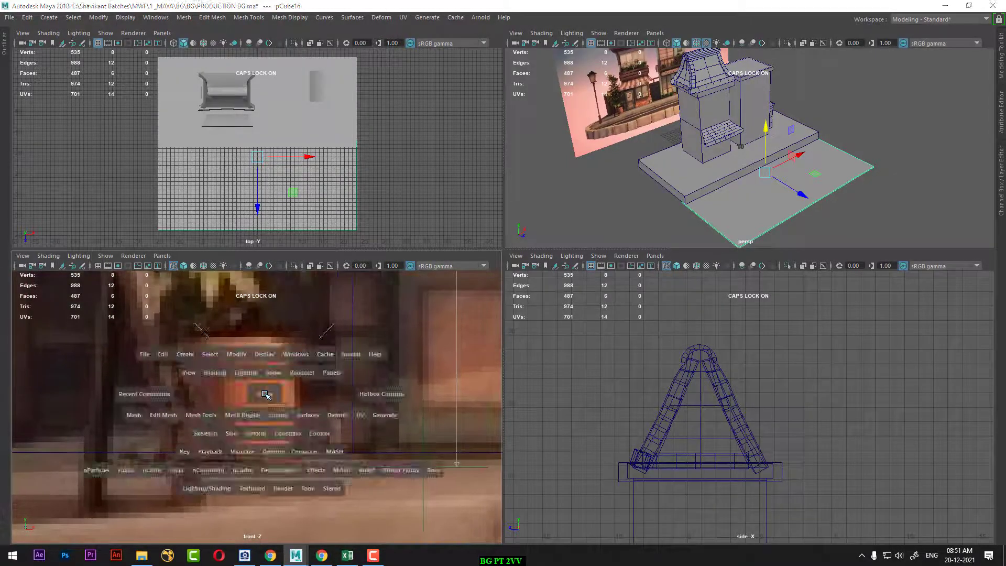
pyautogui.scroll(-3, 467, 292)
pyautogui.keyDown('alt'); pyautogui.moveTo(466, 292); pyautogui.dragTo(472, 348, button='middle'); pyautogui.keyUp('alt')
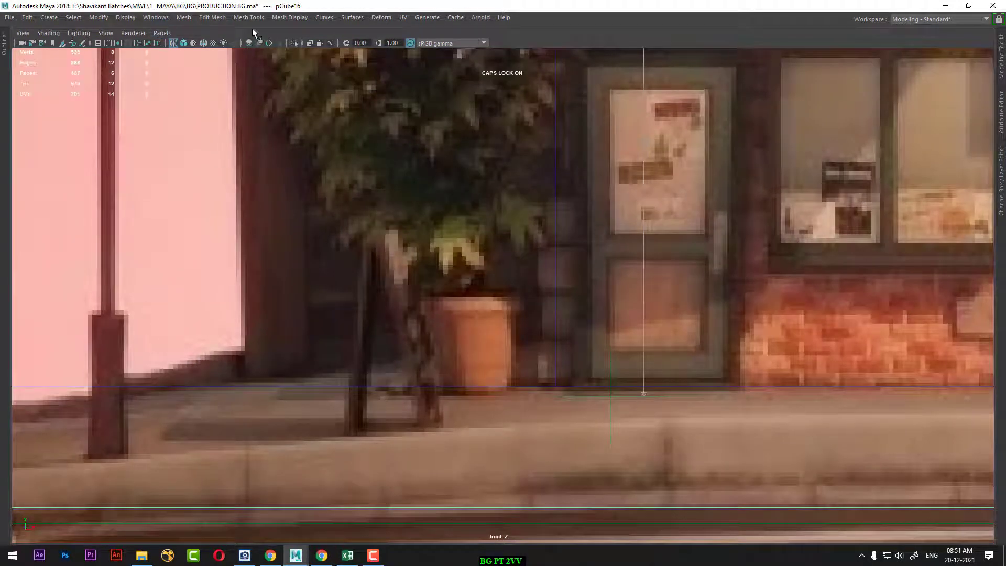
pyautogui.click(49, 18)
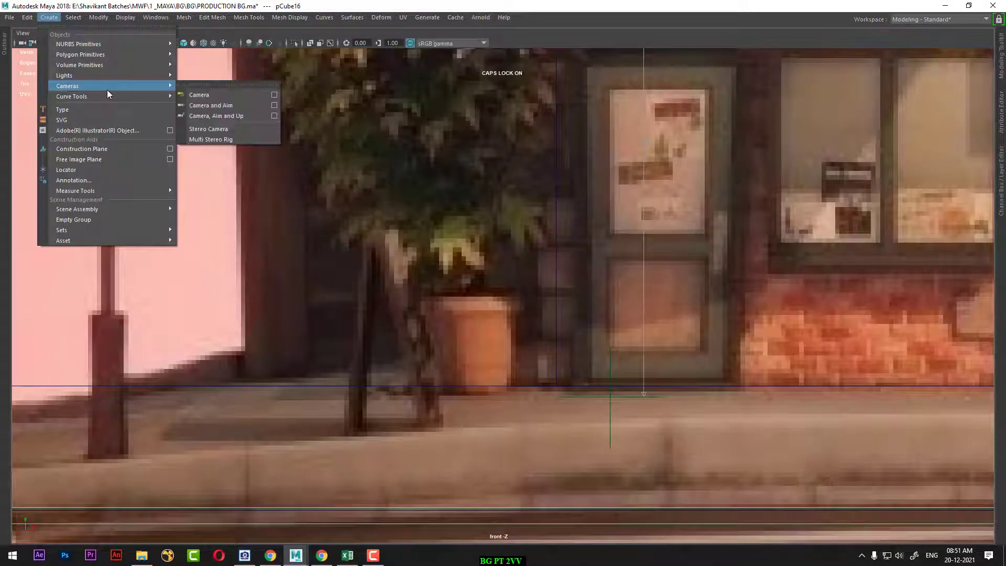
pyautogui.moveTo(71, 96)
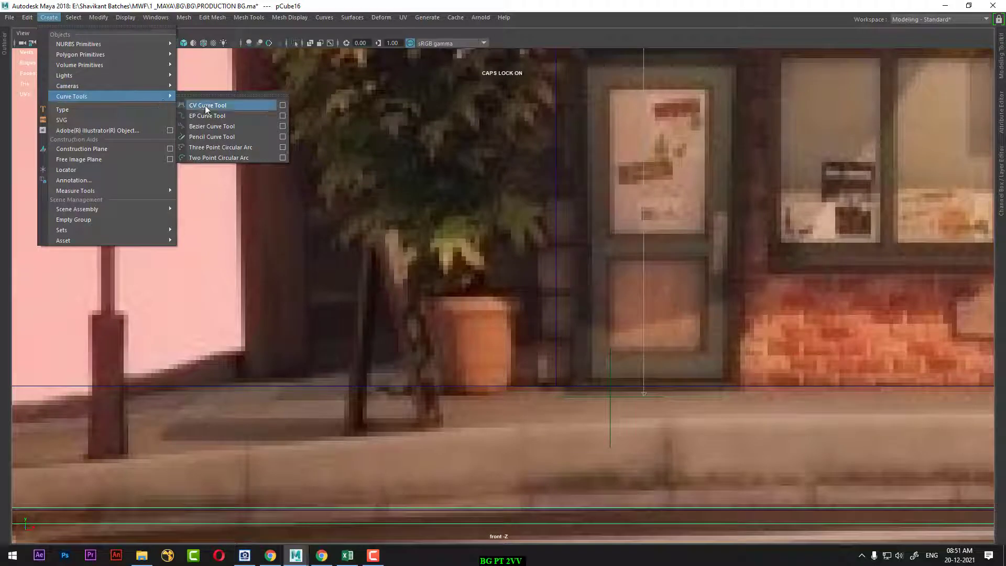
# - Draw CV curve curve2 tracing the pot's half-profile from rim lip down the side and along the bottom
pyautogui.click(206, 105)
pyautogui.scroll(3, 471, 262)
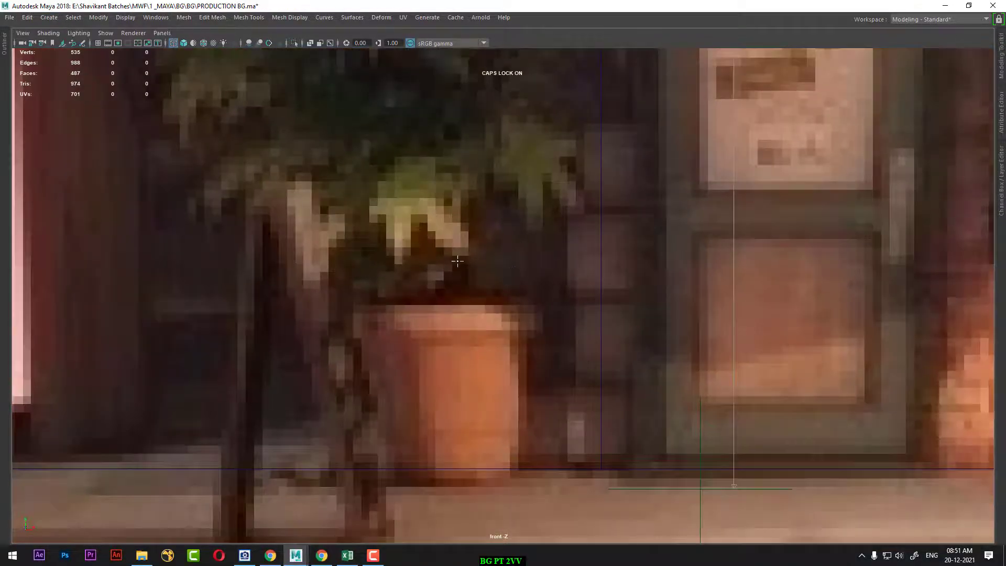
pyautogui.keyDown('alt'); pyautogui.moveTo(493, 304); pyautogui.dragTo(442, 312, button='middle'); pyautogui.keyUp('alt')
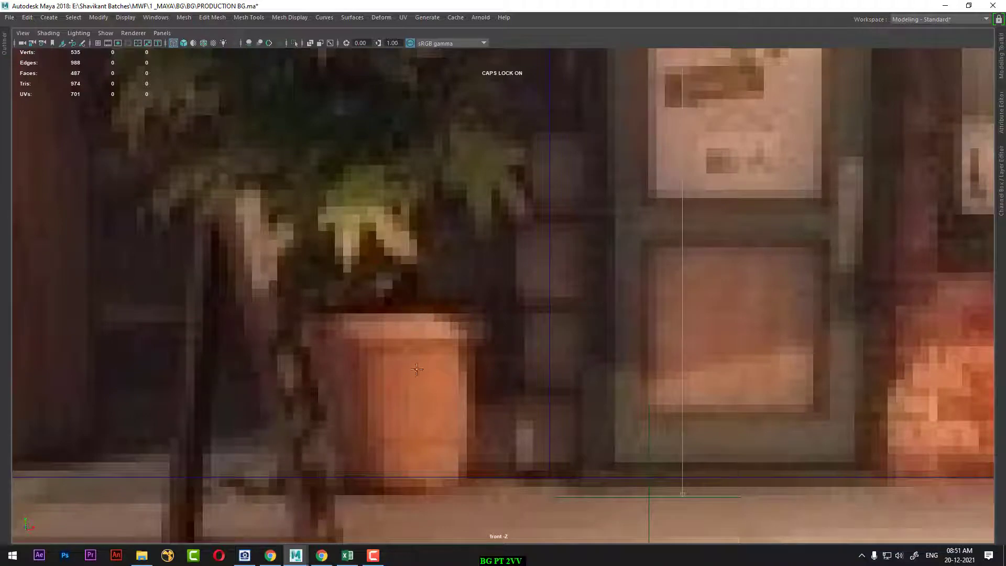
pyautogui.keyDown('alt'); pyautogui.moveTo(427, 328); pyautogui.dragTo(441, 358, button='right'); pyautogui.keyUp('alt')
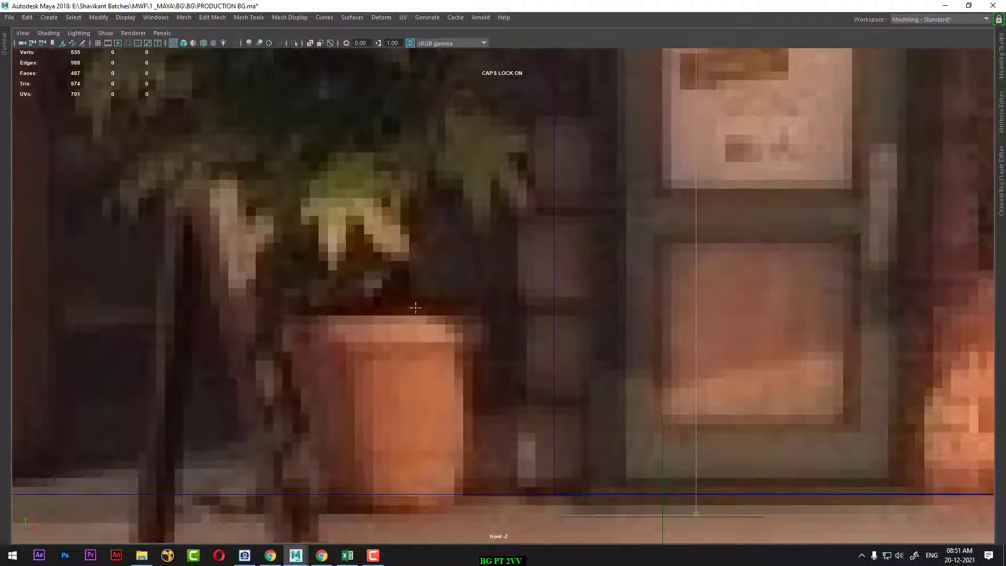
pyautogui.click(394, 314)
pyautogui.click(475, 308)
pyautogui.moveTo(480, 351); pyautogui.dragTo(472, 348)
pyautogui.moveTo(466, 429); pyautogui.dragTo(468, 481)
pyautogui.click(467, 488)
pyautogui.click(418, 499)
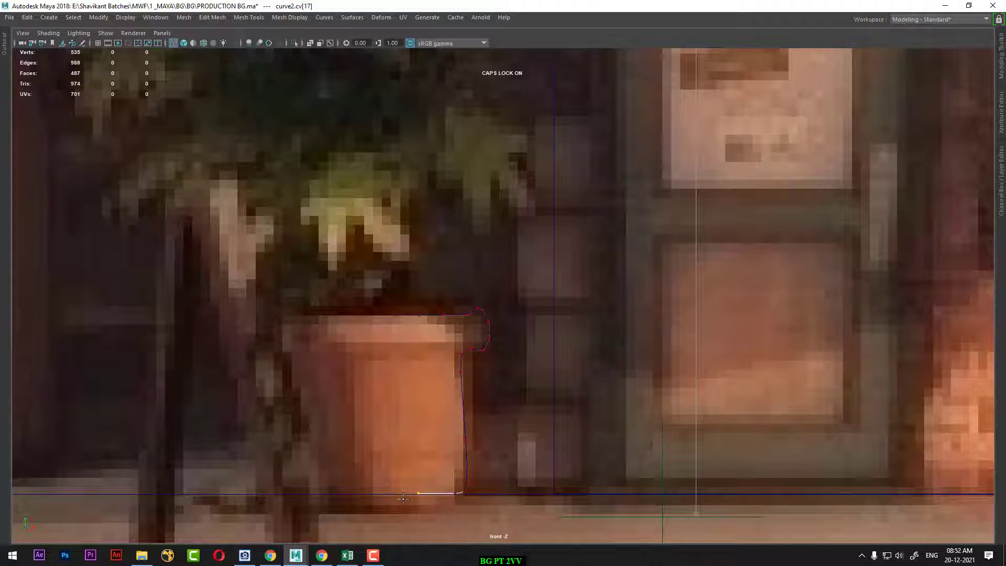
pyautogui.click(389, 496)
pyautogui.press('Return')
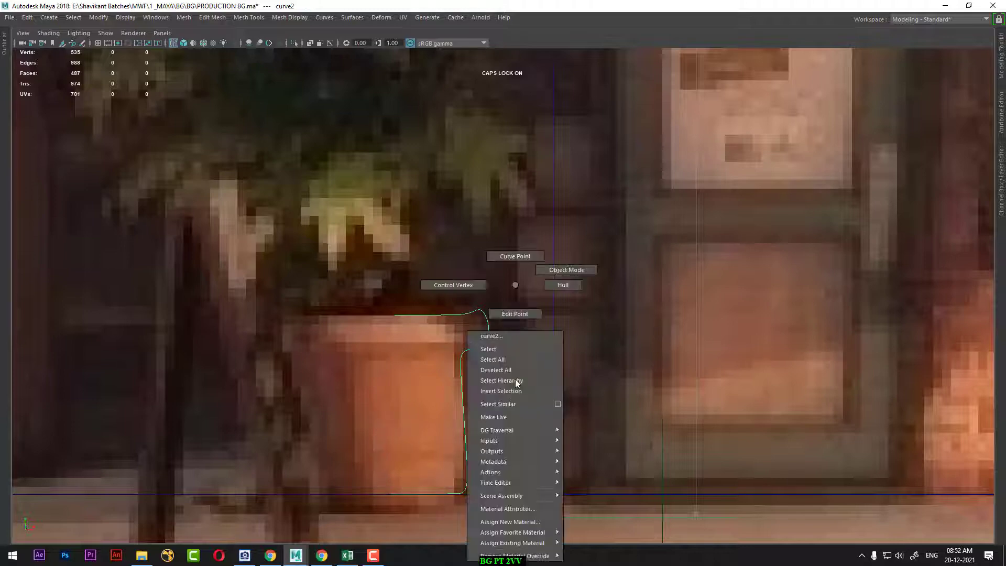
# - Nudge curve2's rim-notch and side CVs right to reshape the lip and straighten the side
pyautogui.moveTo(512, 289); pyautogui.dragTo(449, 285, button='right')
pyautogui.scroll(1, 456, 290)
pyautogui.moveTo(446, 348)
pyautogui.mouseDown()
pyautogui.moveTo(478, 377)
pyautogui.moveTo(521, 355)
pyautogui.mouseUp()
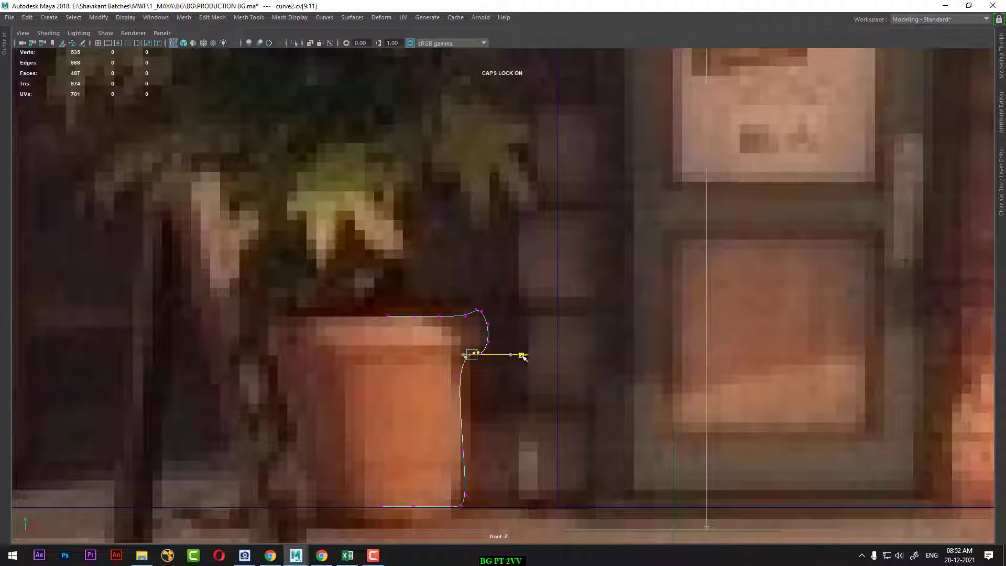
pyautogui.moveTo(478, 400); pyautogui.dragTo(437, 364)
pyautogui.moveTo(515, 381); pyautogui.dragTo(522, 381)
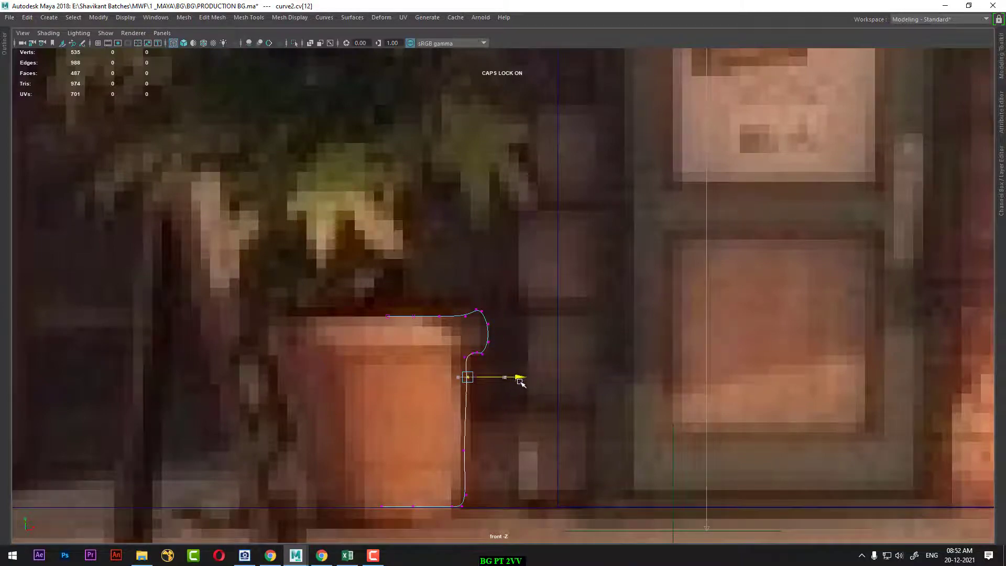
pyautogui.moveTo(497, 430); pyautogui.dragTo(434, 467)
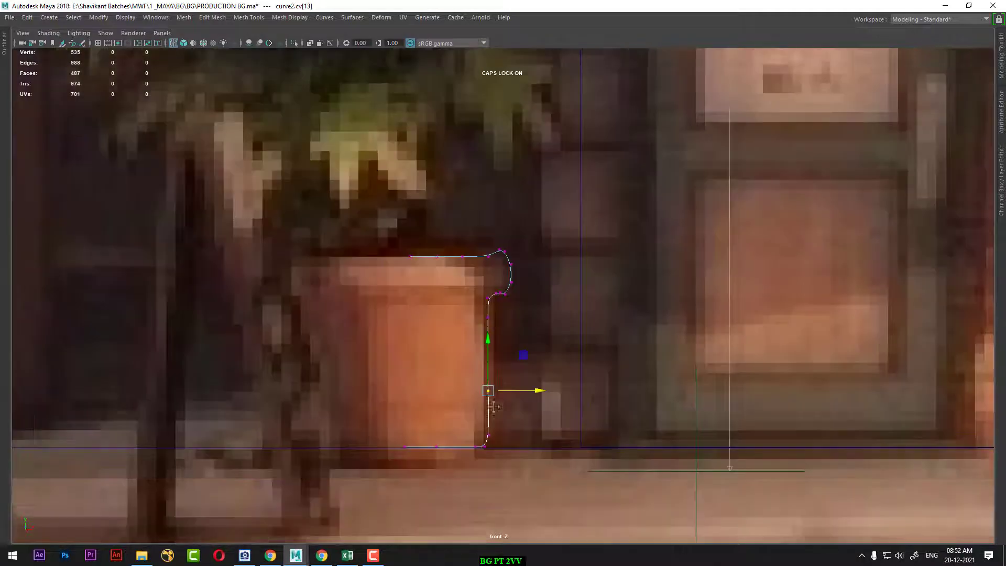
pyautogui.keyDown('alt'); pyautogui.moveTo(514, 448); pyautogui.dragTo(519, 427, button='middle'); pyautogui.keyUp('alt')
pyautogui.moveTo(522, 420); pyautogui.dragTo(436, 468)
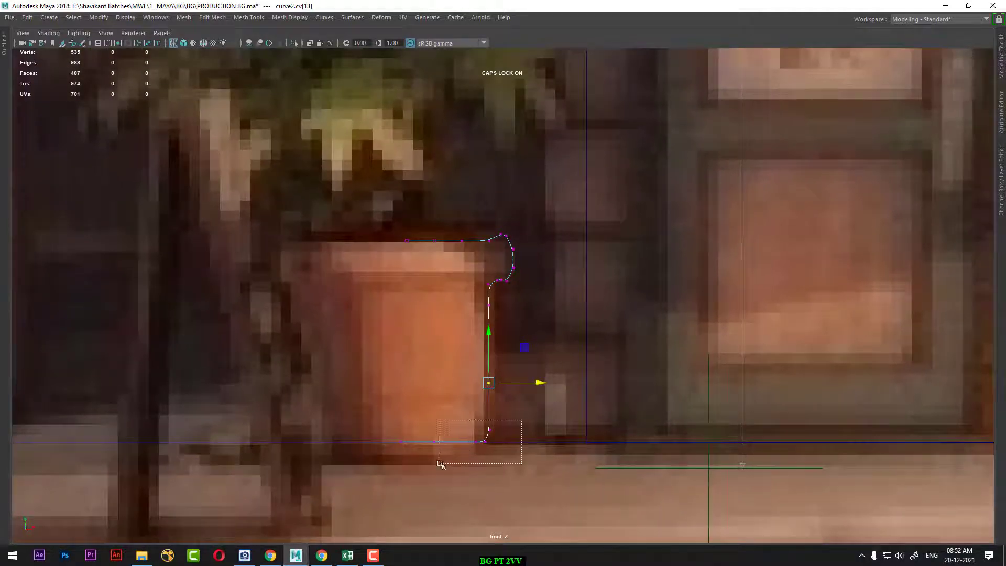
pyautogui.moveTo(571, 413); pyautogui.dragTo(449, 474)
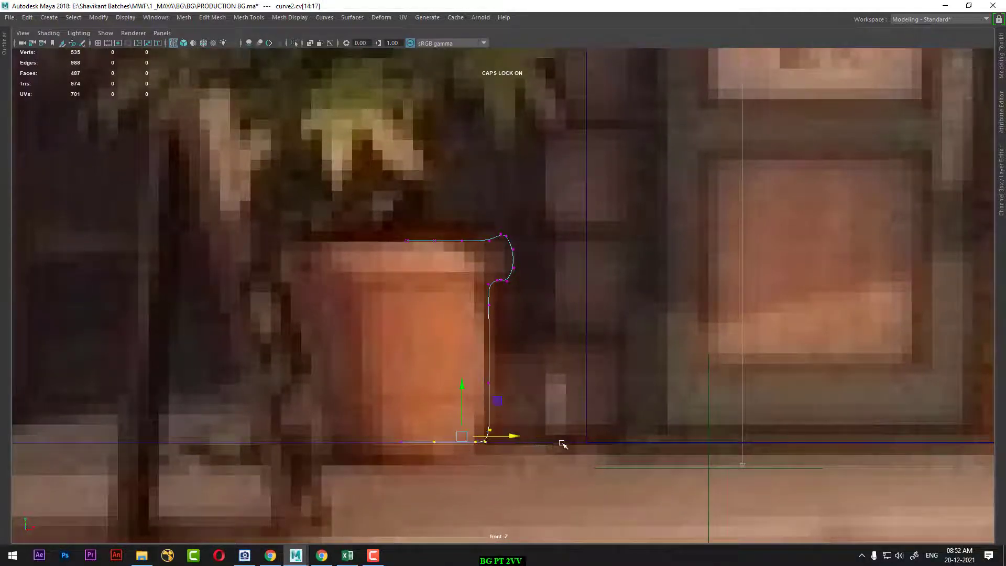
# - Reshape the rim by pulling a lip CV down-right and lowering the top rim CVs slightly
pyautogui.scroll(-5, 546, 441)
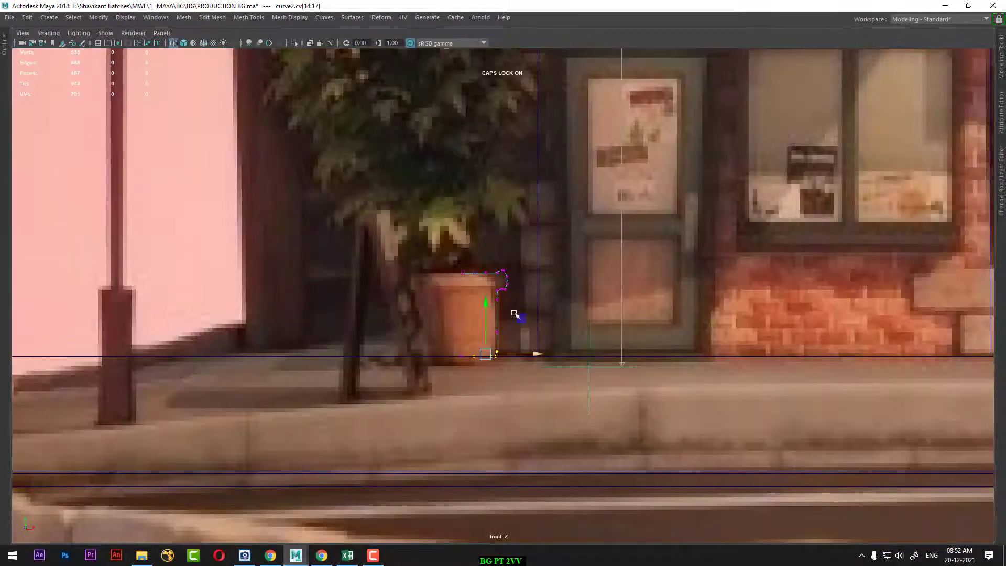
pyautogui.scroll(2, 519, 335)
pyautogui.scroll(2, 519, 331)
pyautogui.scroll(2, 545, 335)
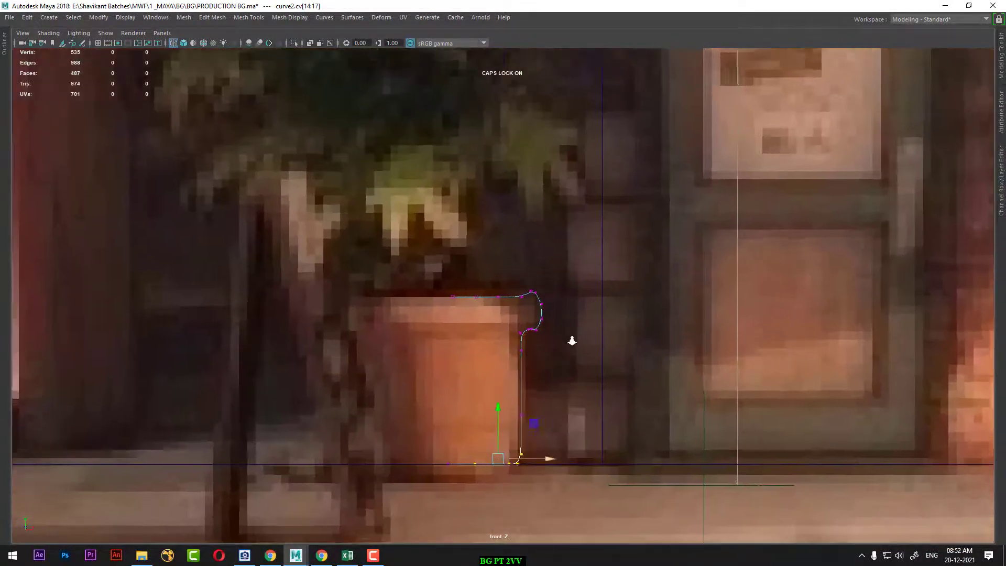
pyautogui.scroll(2, 603, 346)
pyautogui.moveTo(530, 289)
pyautogui.mouseDown()
pyautogui.moveTo(543, 314)
pyautogui.moveTo(376, 337)
pyautogui.mouseUp()
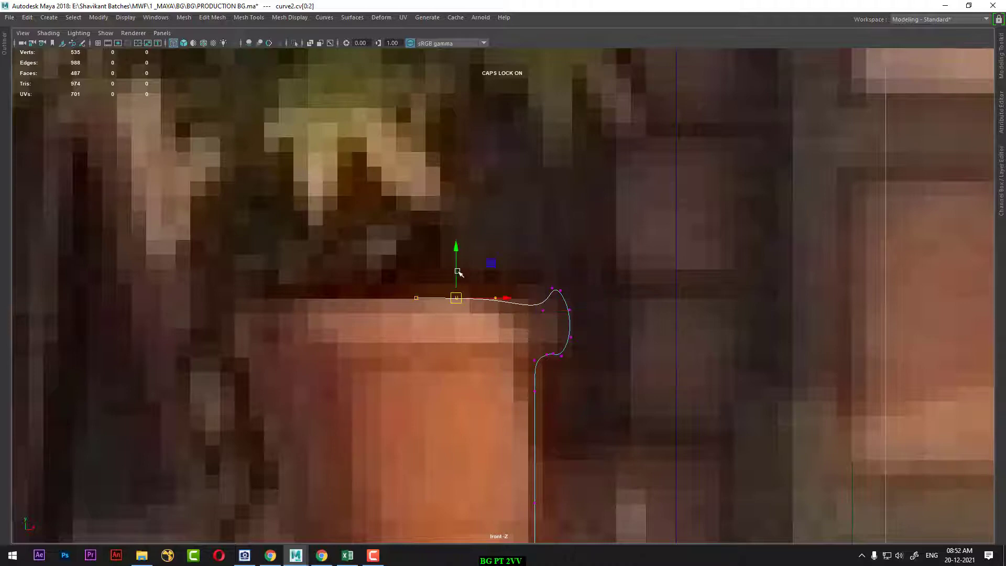
pyautogui.press('q')
pyautogui.moveTo(395, 269); pyautogui.dragTo(508, 332)
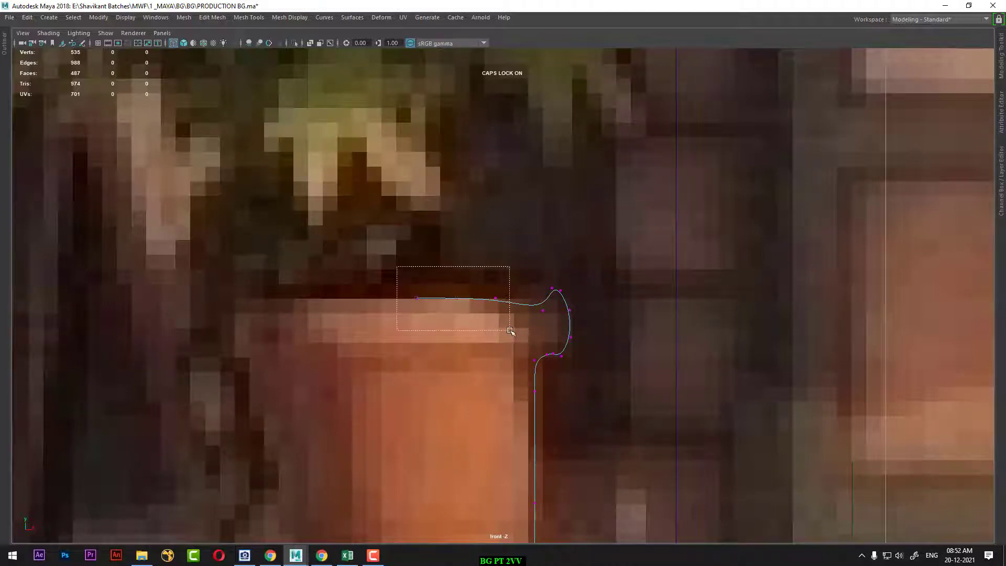
pyautogui.press('w')
pyautogui.moveTo(456, 247); pyautogui.dragTo(457, 265)
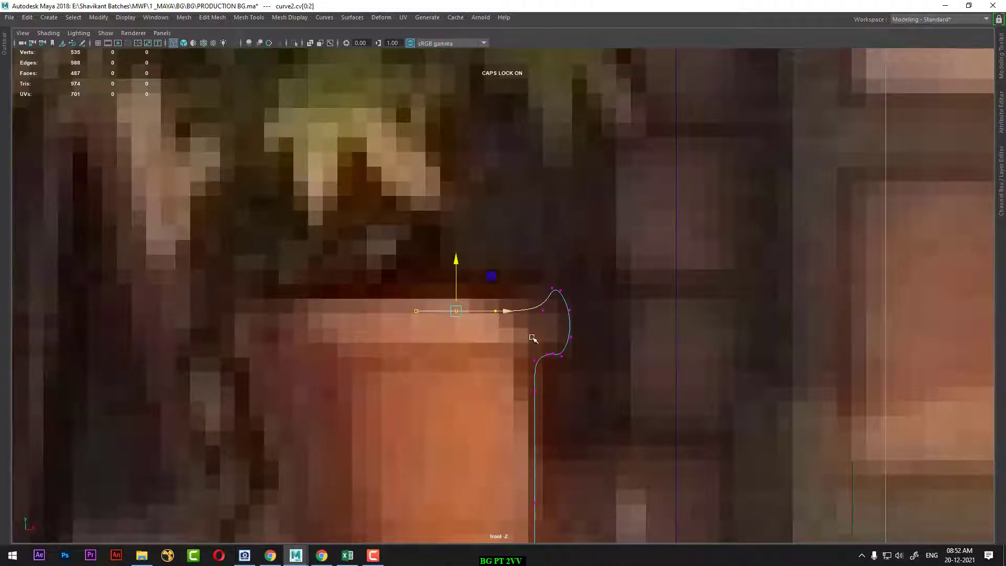
# - Pull the curve's topmost CV left so the lip curls snugly against the pot
pyautogui.click(551, 289)
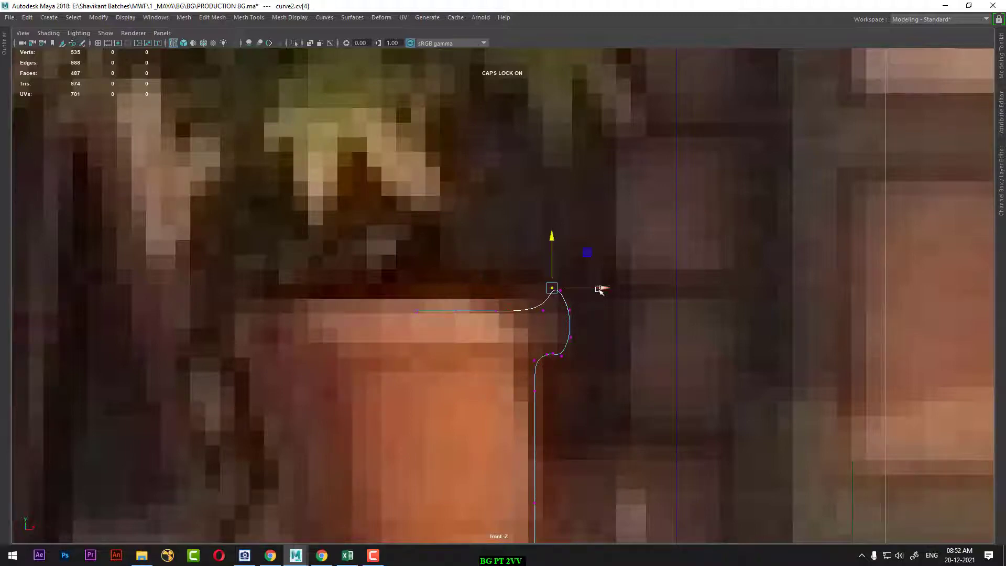
pyautogui.moveTo(603, 289); pyautogui.dragTo(587, 293)
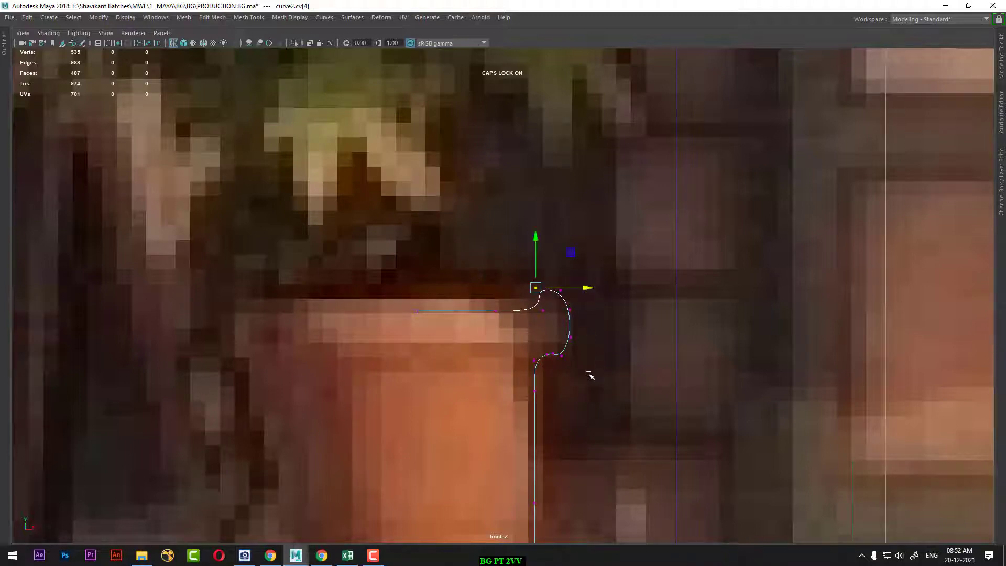
pyautogui.scroll(-3, 576, 366)
pyautogui.scroll(-2, 540, 356)
pyautogui.rightClick(511, 285)
# - Refine the pot curve's end points by moving its bottom end point left
pyautogui.click(562, 269)
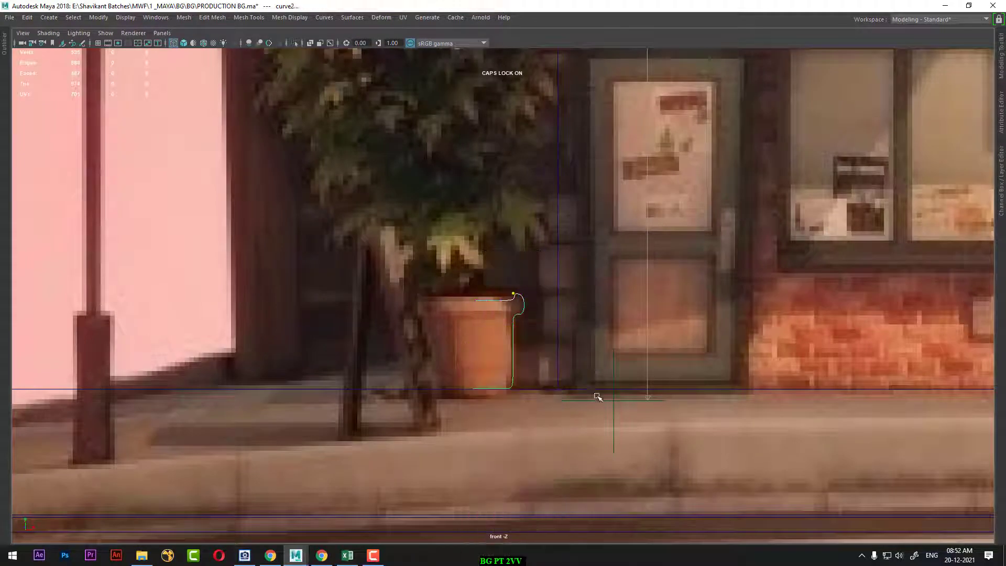
pyautogui.scroll(1, 522, 413)
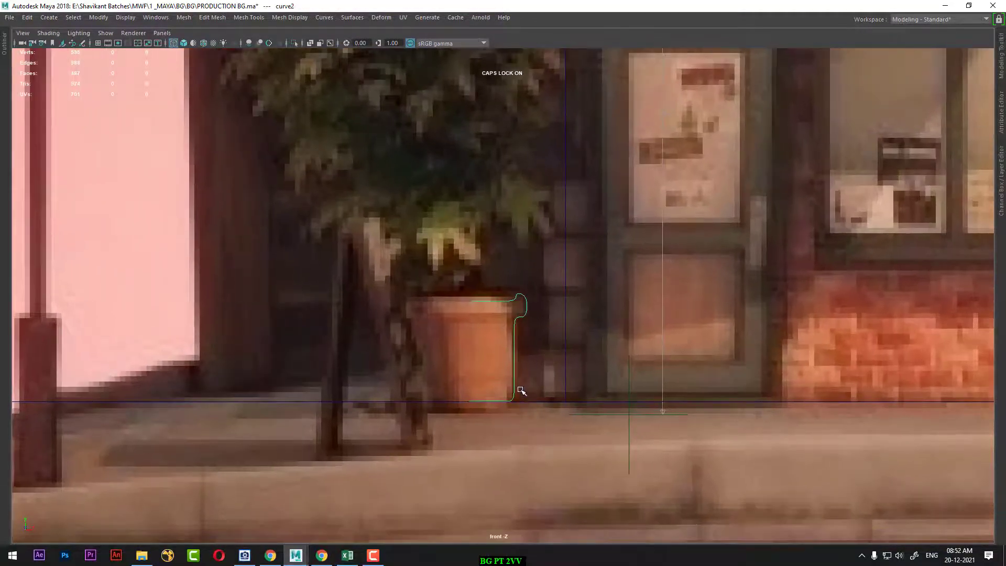
pyautogui.scroll(-2, 557, 449)
pyautogui.scroll(-3, 591, 411)
pyautogui.scroll(1, 618, 363)
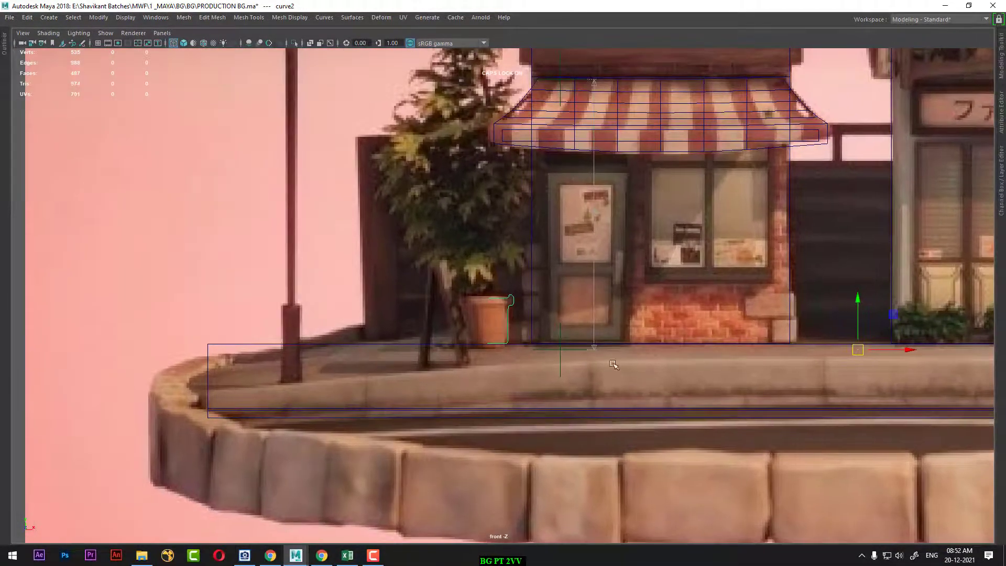
pyautogui.scroll(1, 404, 342)
pyautogui.scroll(2, 404, 342)
pyautogui.scroll(1, 524, 388)
pyautogui.scroll(1, 531, 391)
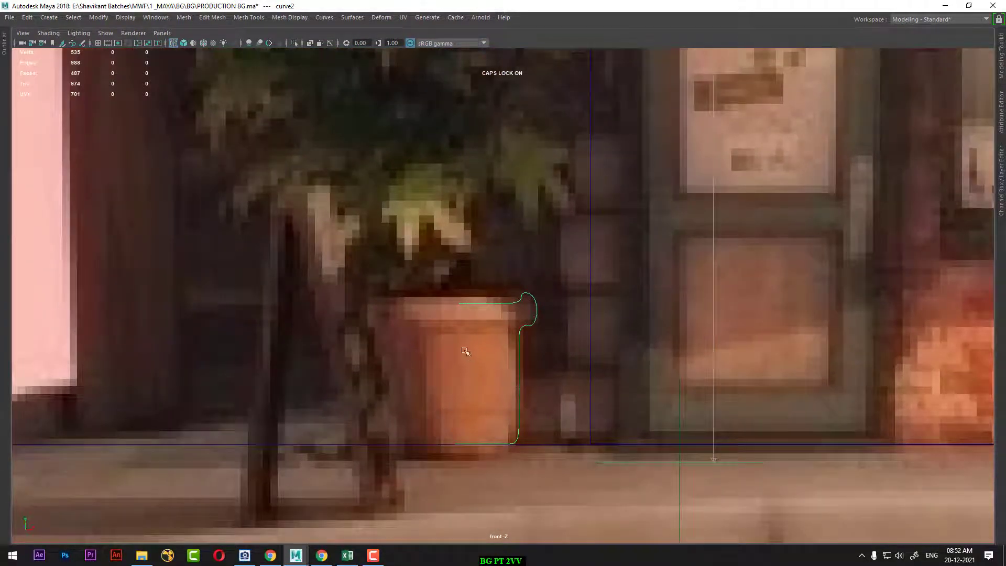
pyautogui.click(459, 305)
pyautogui.moveTo(455, 444); pyautogui.dragTo(436, 445)
pyautogui.scroll(-2, 479, 305)
pyautogui.click(461, 304)
# - In the four-view layout, nudge a rim control vertex to refine the curve's bend
pyautogui.press('space')
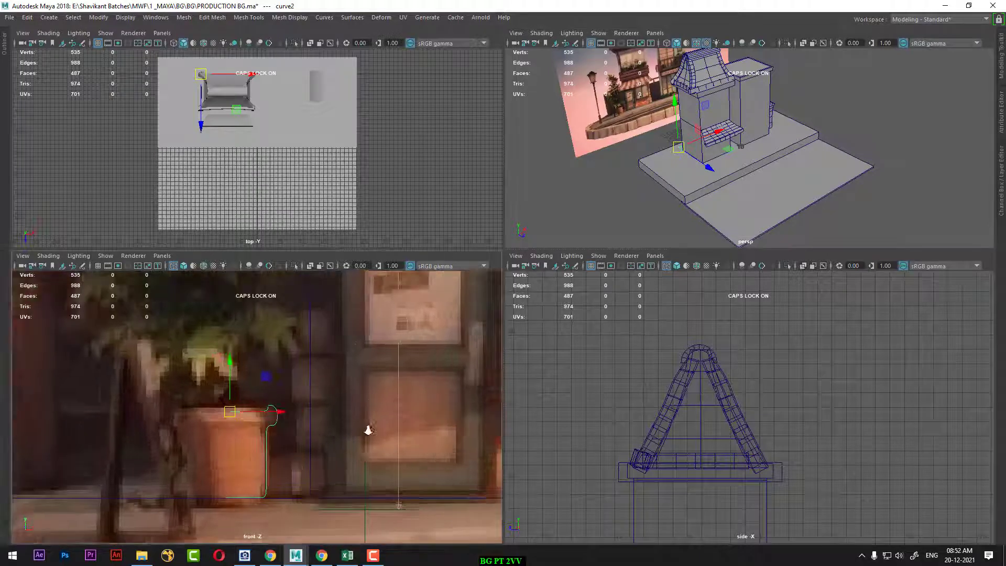
pyautogui.scroll(5, 360, 458)
pyautogui.moveTo(291, 285); pyautogui.dragTo(173, 264, button='right')
pyautogui.keyDown('alt'); pyautogui.moveTo(195, 417); pyautogui.dragTo(298, 402, button='middle'); pyautogui.keyUp('alt')
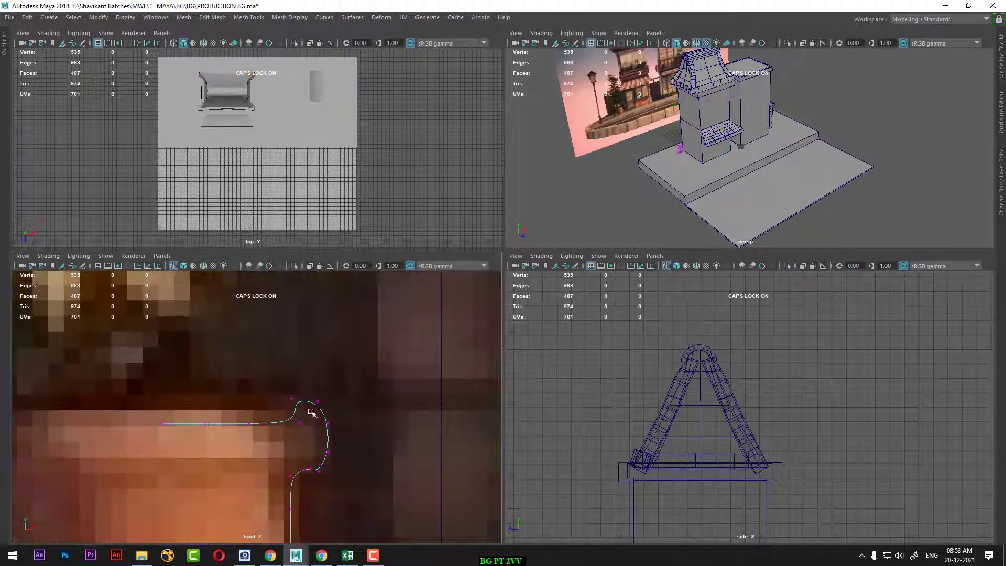
pyautogui.click(299, 402)
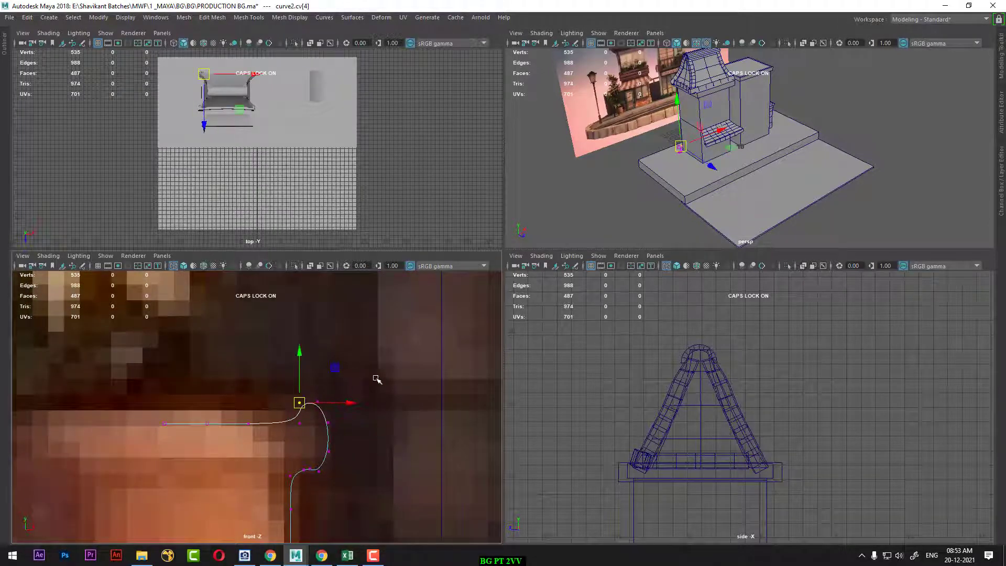
pyautogui.click(318, 402)
pyautogui.moveTo(318, 402); pyautogui.dragTo(326, 406)
pyautogui.scroll(3, 745, 200)
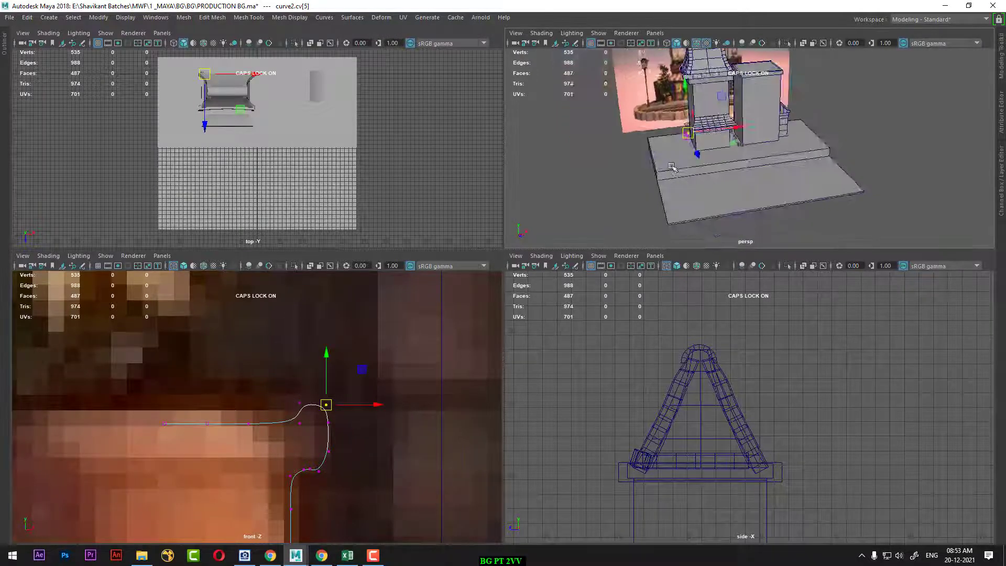
pyautogui.scroll(2, 745, 200)
pyautogui.moveTo(335, 451); pyautogui.dragTo(367, 283, button='right')
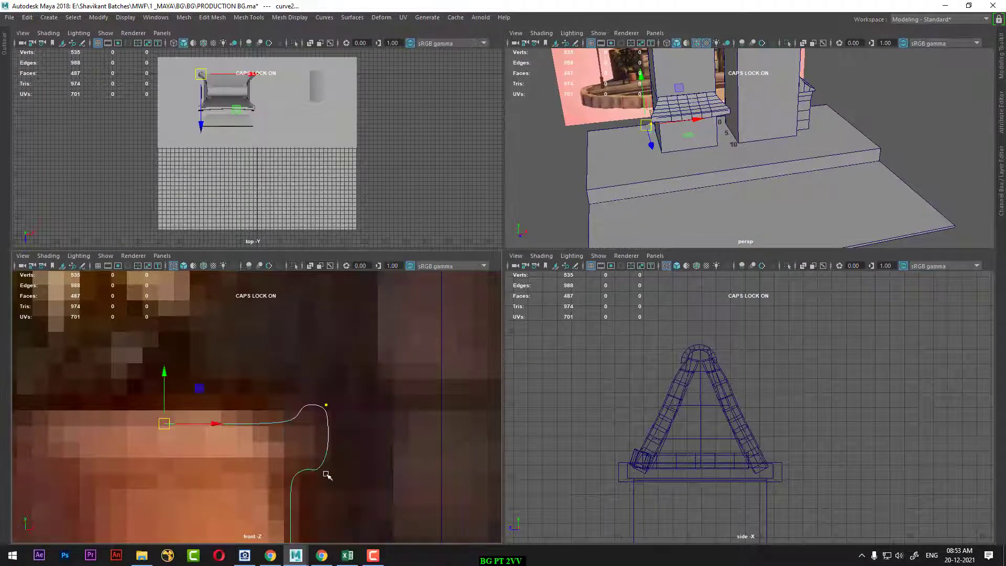
# - Hide everything except the pot curve and frame it in the perspective view
pyautogui.scroll(2, 710, 170)
pyautogui.scroll(2, 710, 170)
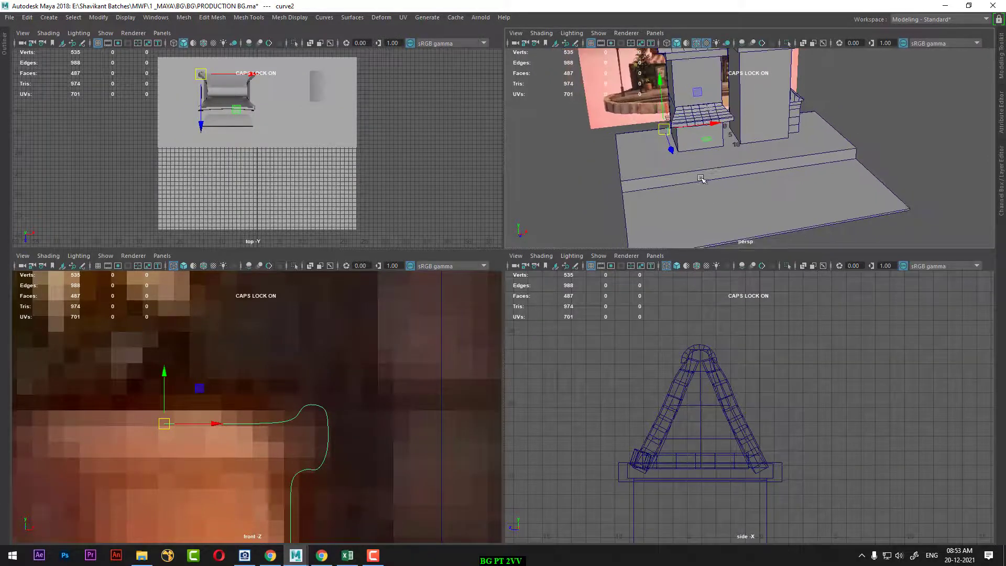
pyautogui.hotkey('alt', 'h')
pyautogui.press('f')
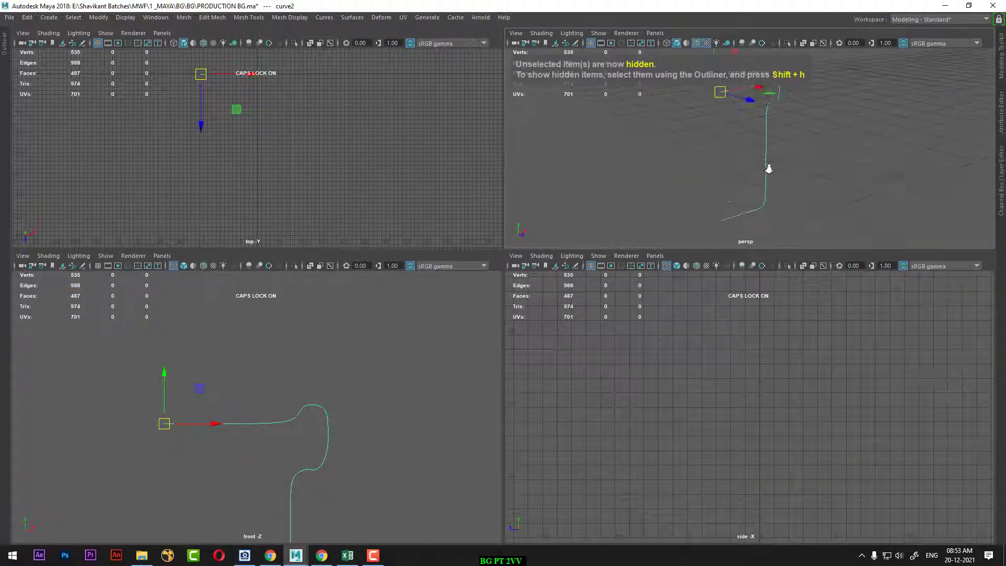
# - Revolve the profile curve around Y into an 8-segment flower-pot surface
pyautogui.click(353, 18)
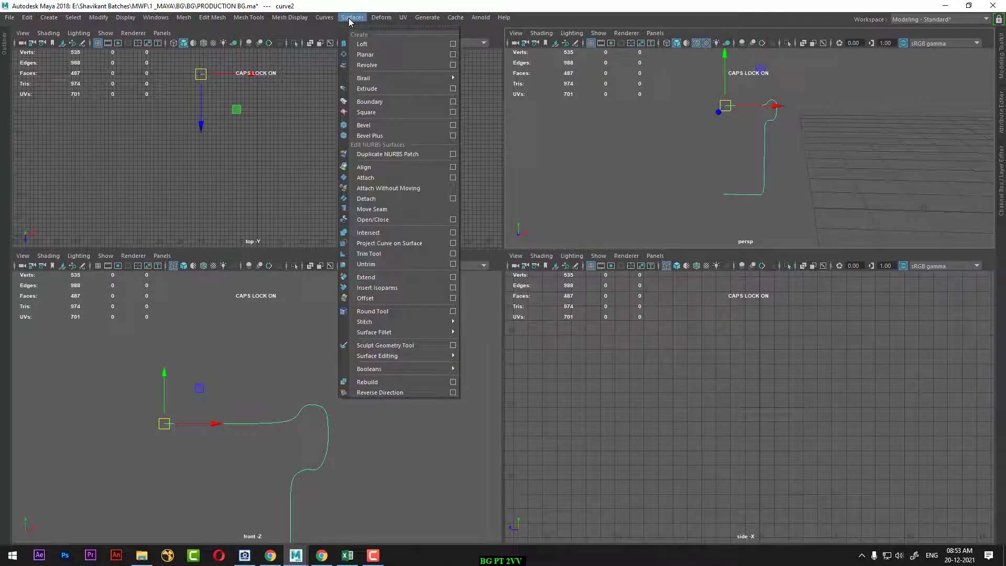
pyautogui.click(453, 66)
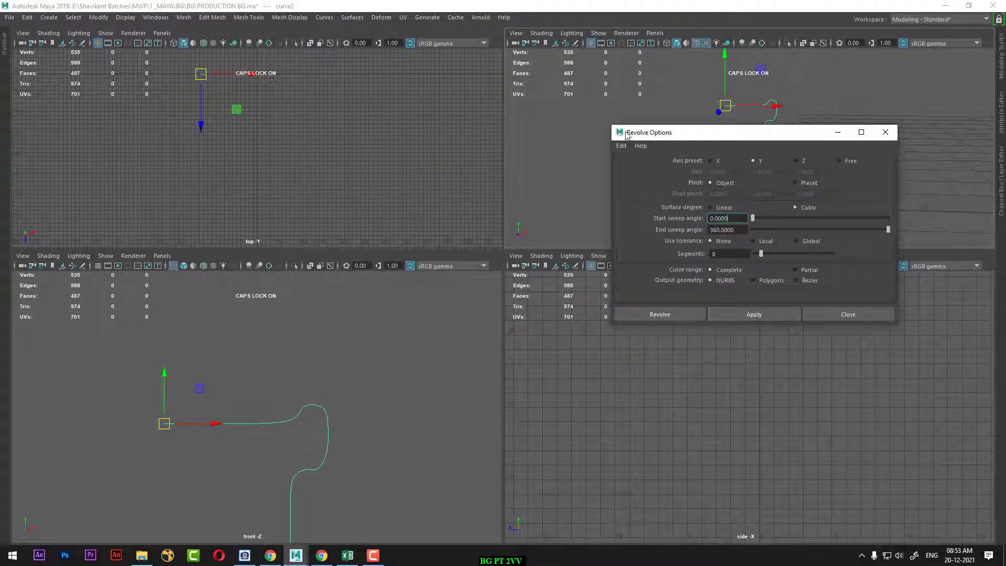
pyautogui.click(621, 146)
pyautogui.click(776, 157)
pyautogui.moveTo(787, 134); pyautogui.dragTo(446, 149)
pyautogui.click(407, 328)
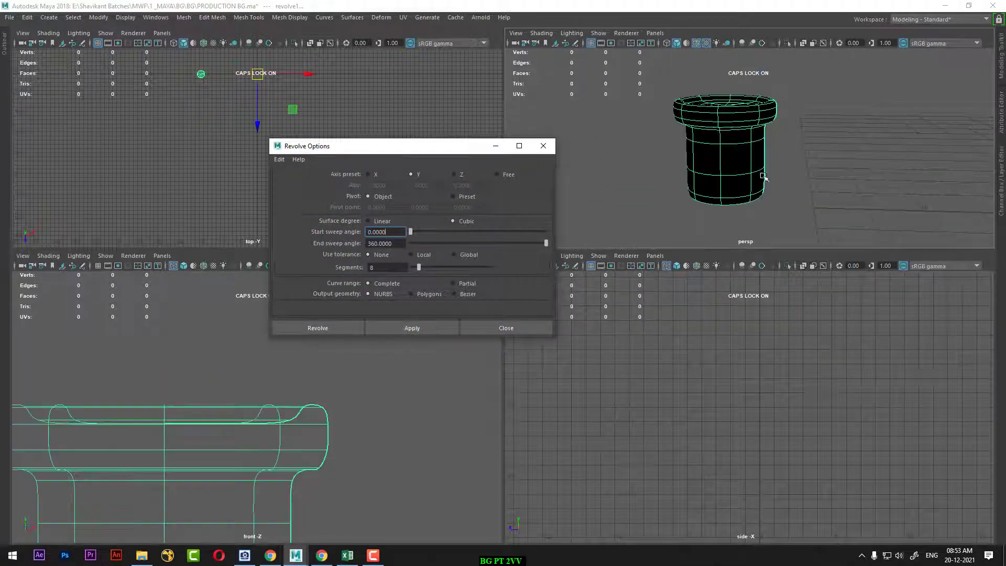
pyautogui.keyDown('alt'); pyautogui.moveTo(765, 177); pyautogui.dragTo(796, 184); pyautogui.keyUp('alt')
# - Reverse the revolved surface's direction so the pot shades correctly
pyautogui.click(733, 175)
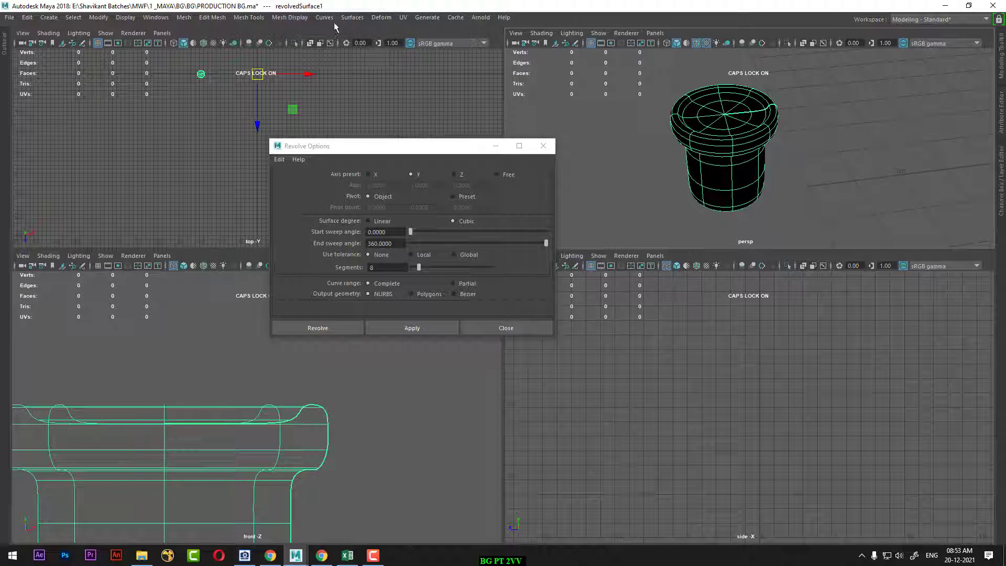
pyautogui.click(352, 17)
pyautogui.click(380, 393)
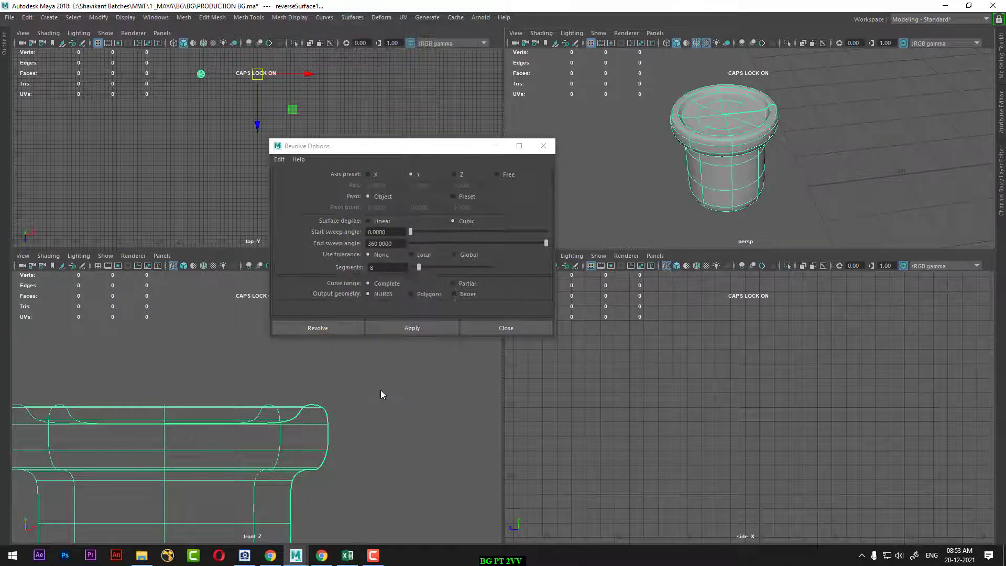
pyautogui.keyDown('alt'); pyautogui.moveTo(770, 164); pyautogui.dragTo(780, 175); pyautogui.keyUp('alt')
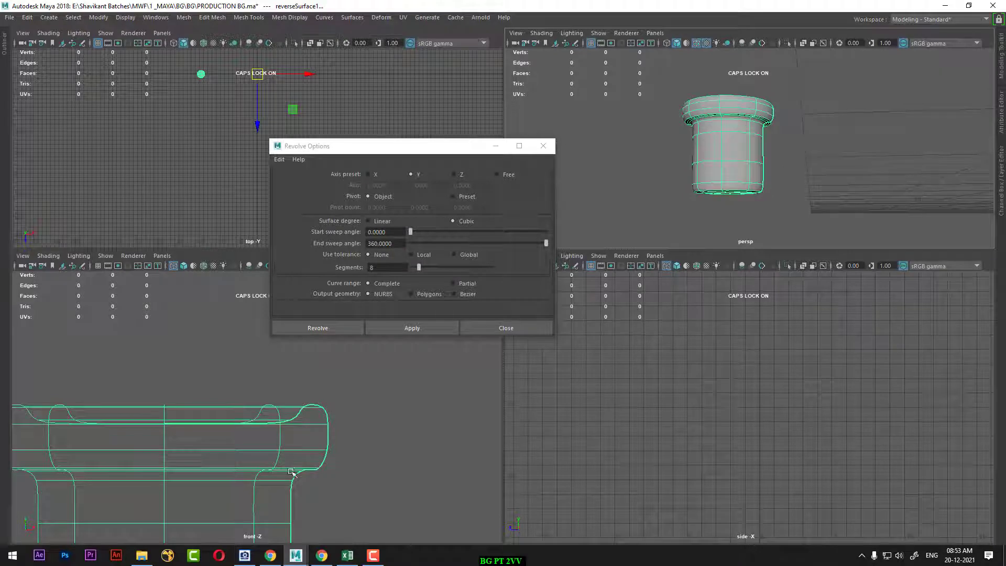
pyautogui.scroll(-5, 283, 461)
pyautogui.scroll(3, 388, 496)
# - Pull curve2's lower control vertices inward so the pot narrows toward its base
pyautogui.keyDown('alt'); pyautogui.moveTo(367, 483); pyautogui.dragTo(336, 461); pyautogui.keyUp('alt')
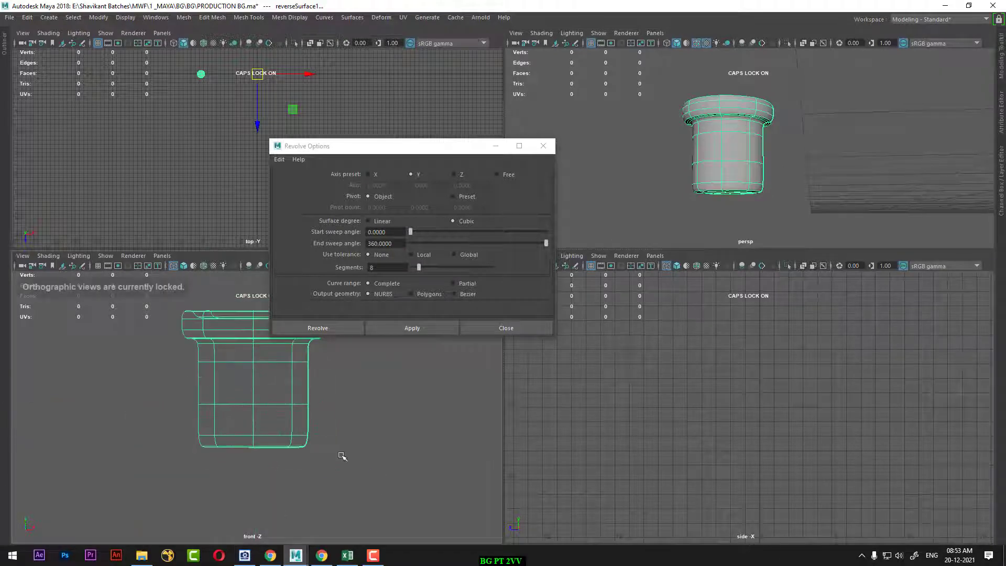
pyautogui.click(303, 440)
pyautogui.click(309, 444)
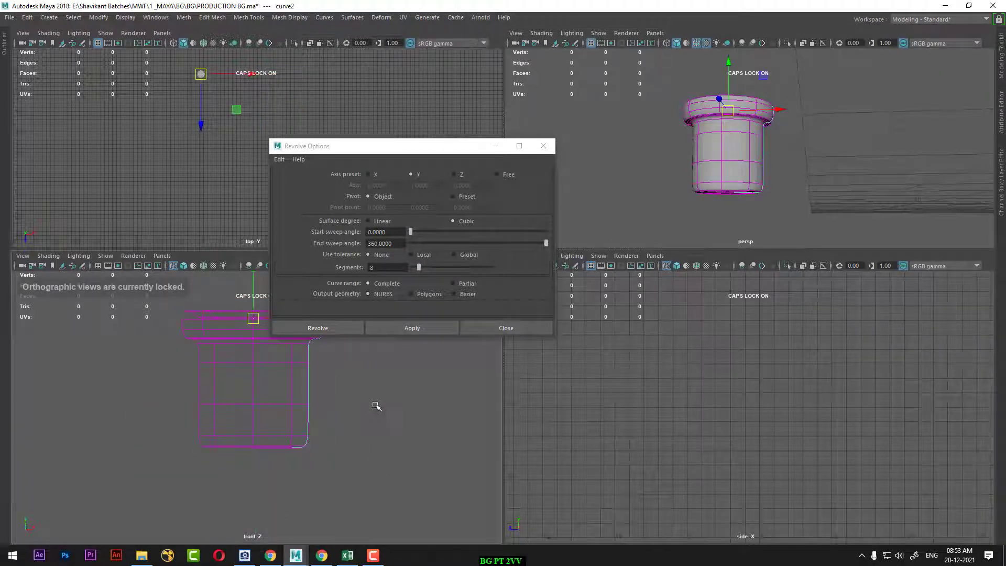
pyautogui.moveTo(315, 319); pyautogui.dragTo(326, 382, button='right')
pyautogui.moveTo(350, 394); pyautogui.dragTo(277, 480)
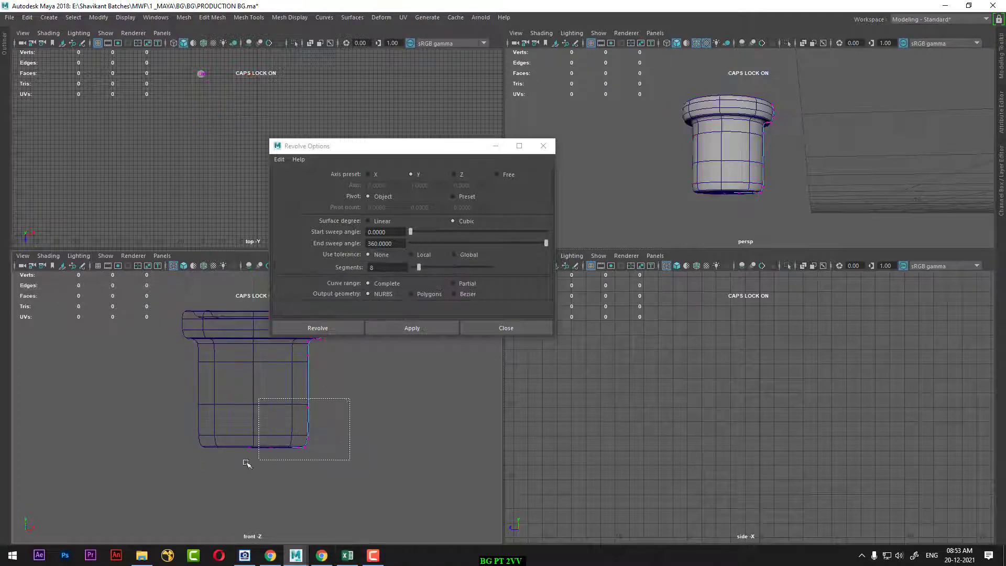
pyautogui.moveTo(342, 427); pyautogui.dragTo(336, 430)
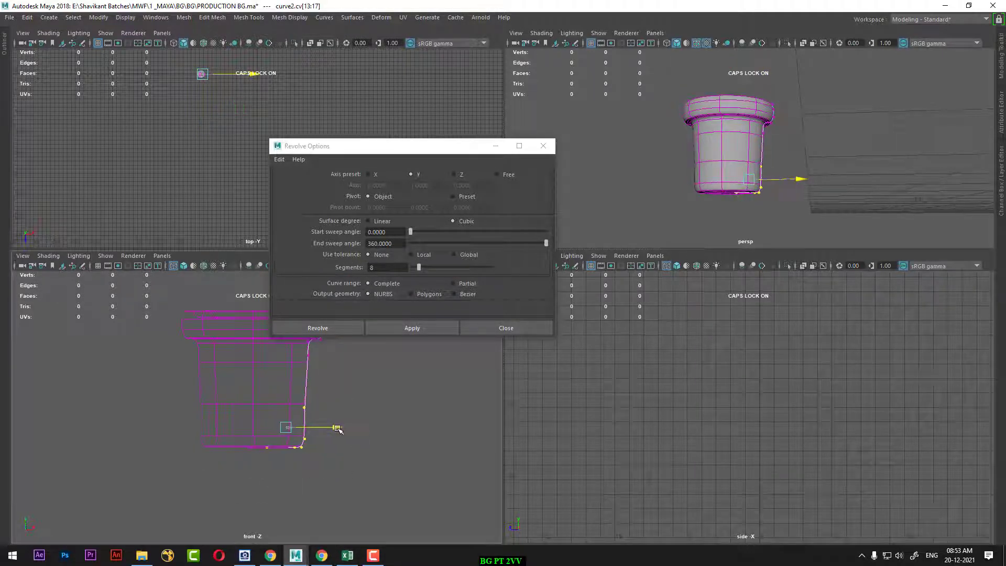
pyautogui.moveTo(360, 389); pyautogui.dragTo(287, 469)
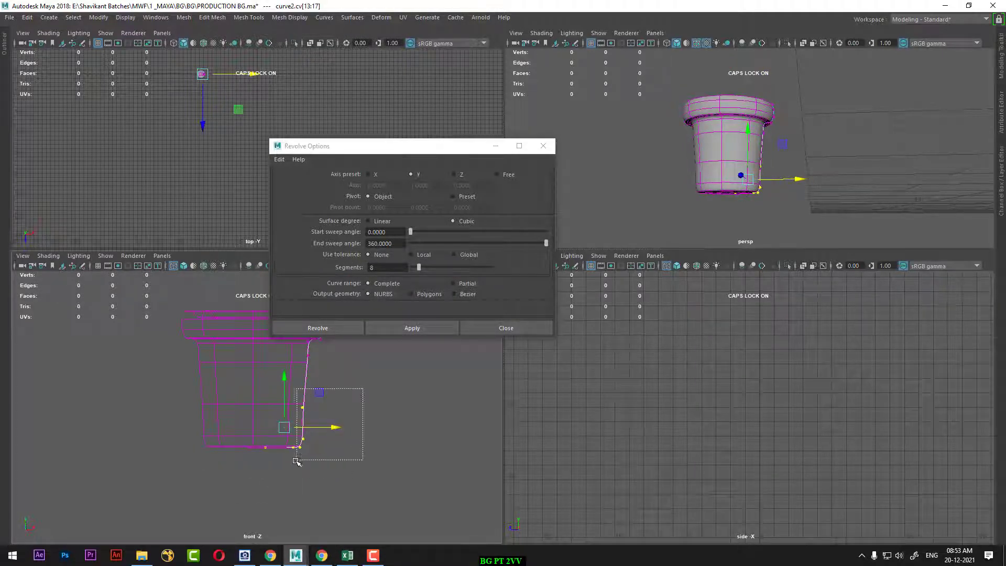
pyautogui.moveTo(344, 432); pyautogui.dragTo(339, 432)
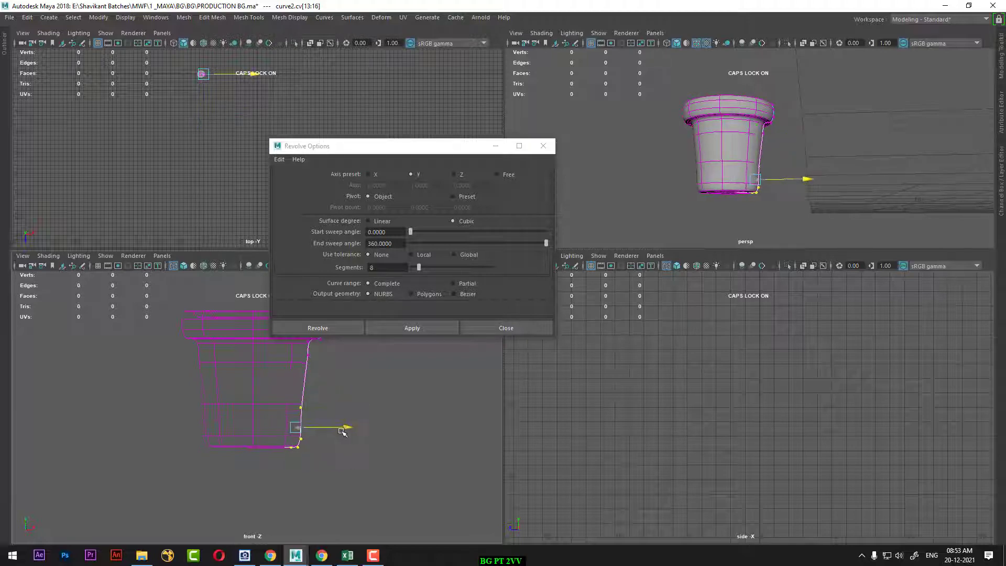
pyautogui.moveTo(380, 374); pyautogui.dragTo(287, 427)
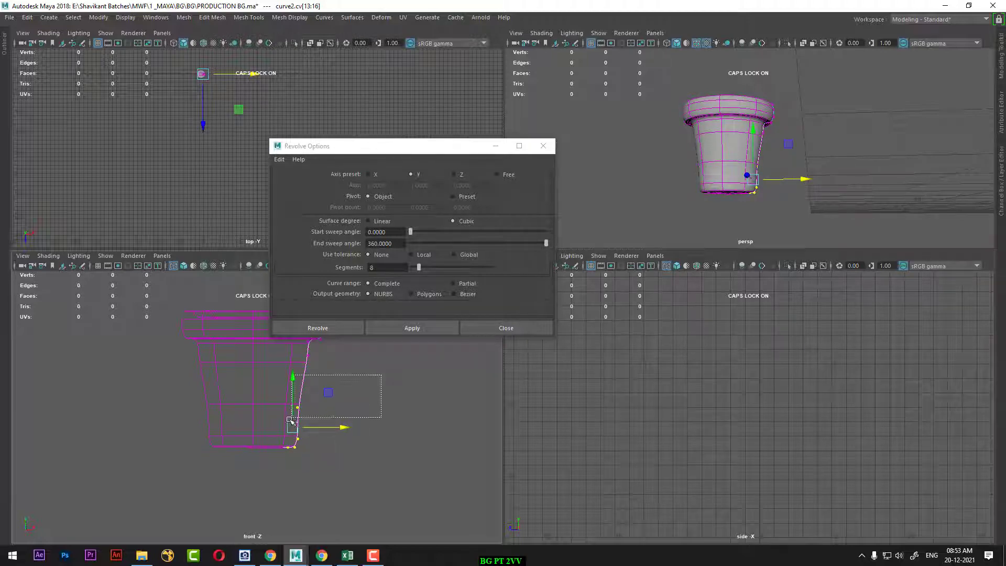
pyautogui.moveTo(348, 407); pyautogui.dragTo(352, 408)
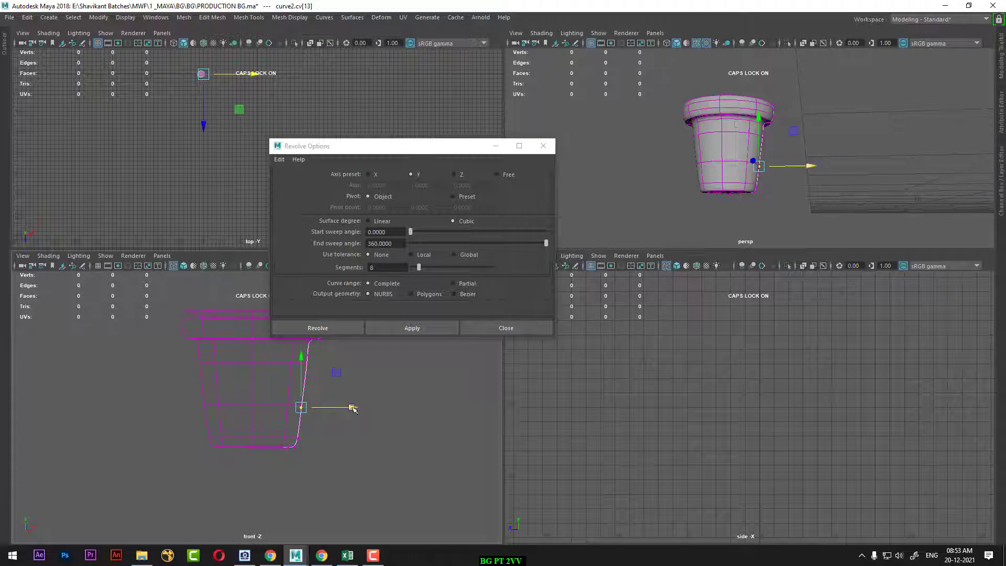
pyautogui.moveTo(749, 138)
pyautogui.keyDown('alt'); pyautogui.mouseDown()
pyautogui.moveTo(764, 157)
pyautogui.moveTo(702, 179)
pyautogui.mouseUp(); pyautogui.keyUp('alt')
# - Close the revolve options window and reselect the tapered pot surface
pyautogui.click(762, 157)
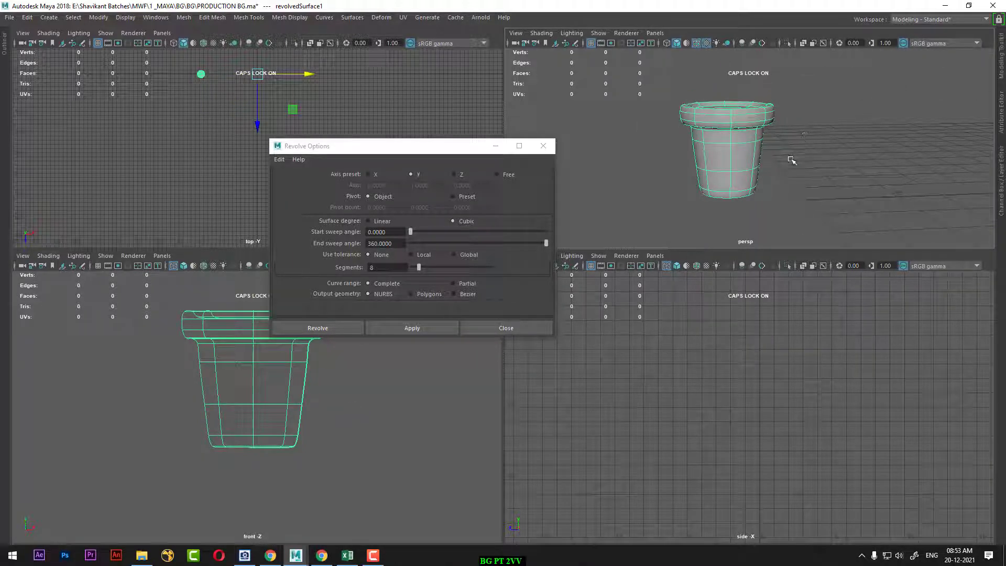
pyautogui.click(527, 329)
pyautogui.keyDown('alt'); pyautogui.moveTo(815, 169); pyautogui.dragTo(844, 172); pyautogui.keyUp('alt')
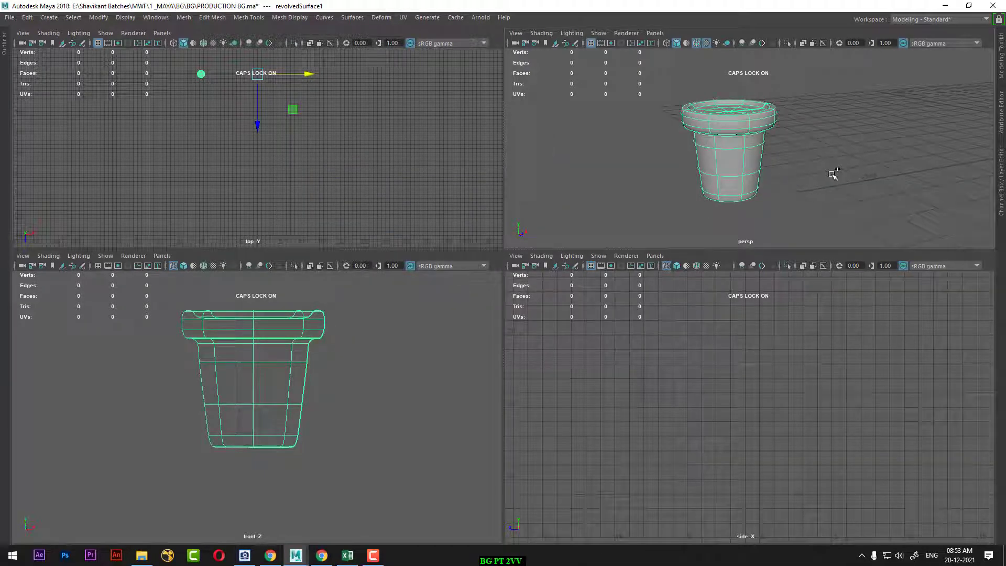
pyautogui.click(832, 167)
pyautogui.moveTo(862, 92); pyautogui.dragTo(644, 235)
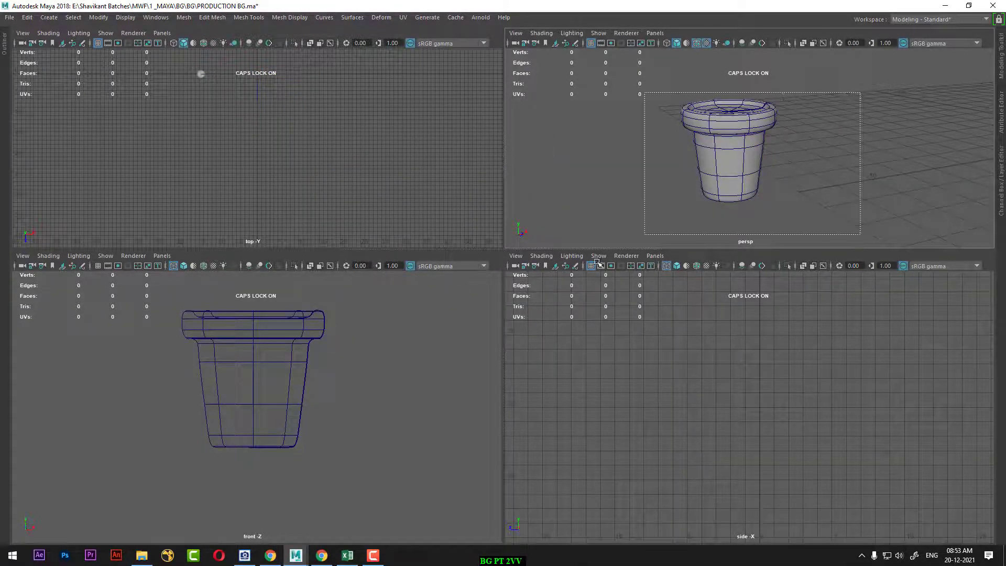
# - Delete the pot's construction history, then select its profile curve
pyautogui.click(27, 17)
pyautogui.moveTo(57, 141)
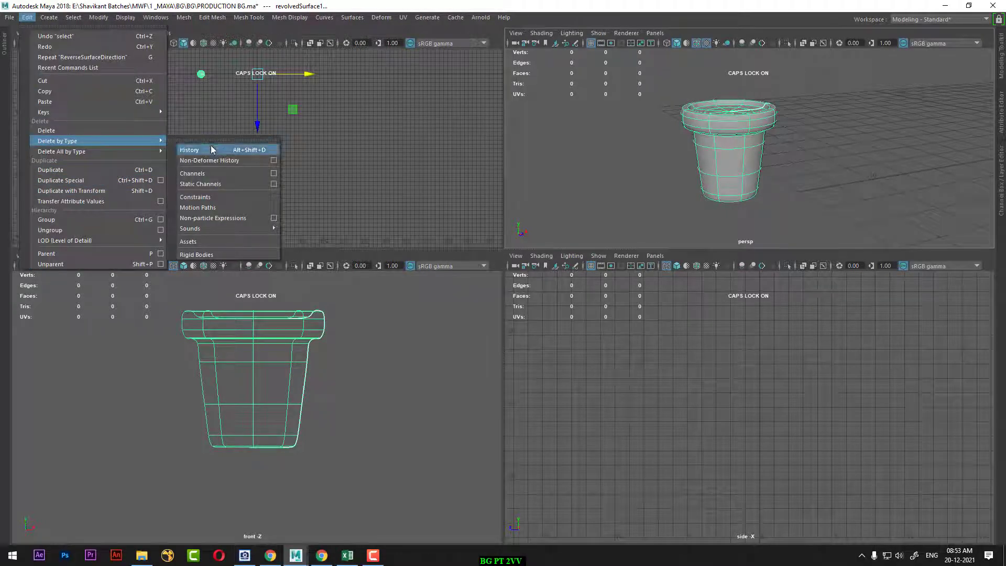
pyautogui.click(210, 150)
pyautogui.click(660, 147)
pyautogui.click(758, 106)
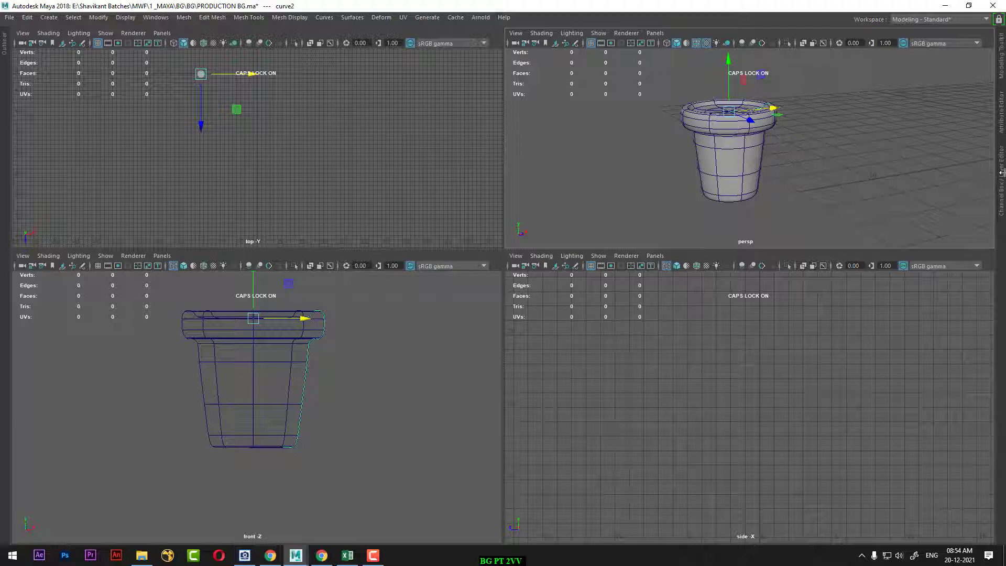
# - Assign curve2 to a new green display layer named CURVE, then clear the selection
pyautogui.click(1000, 169)
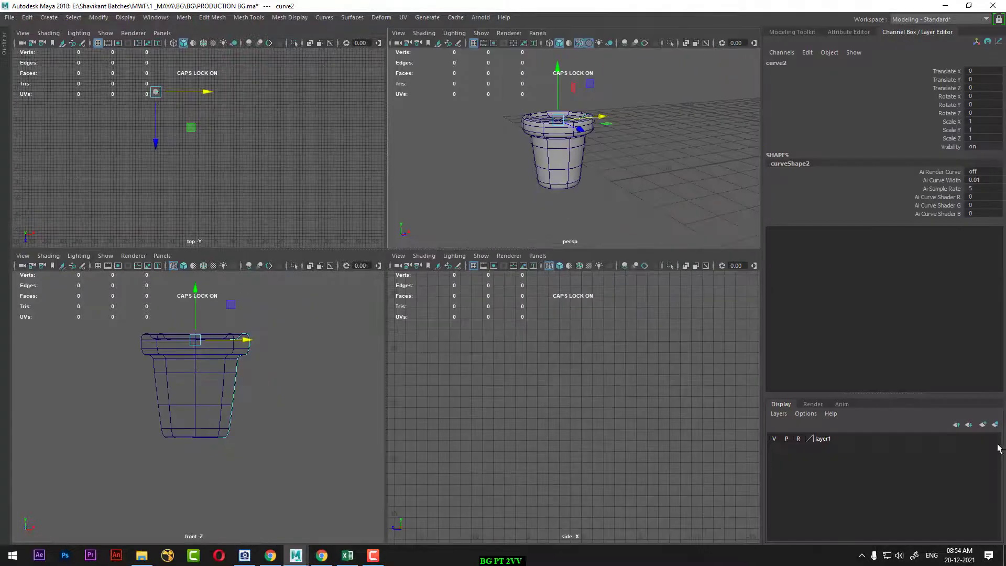
pyautogui.keyDown('alt'); pyautogui.moveTo(621, 172); pyautogui.dragTo(545, 186); pyautogui.keyUp('alt')
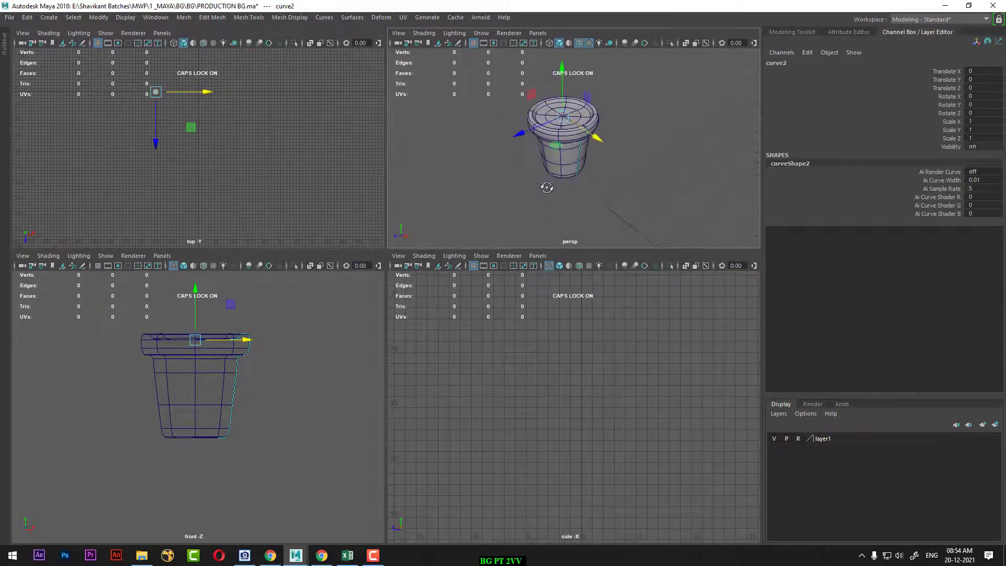
pyautogui.click(995, 426)
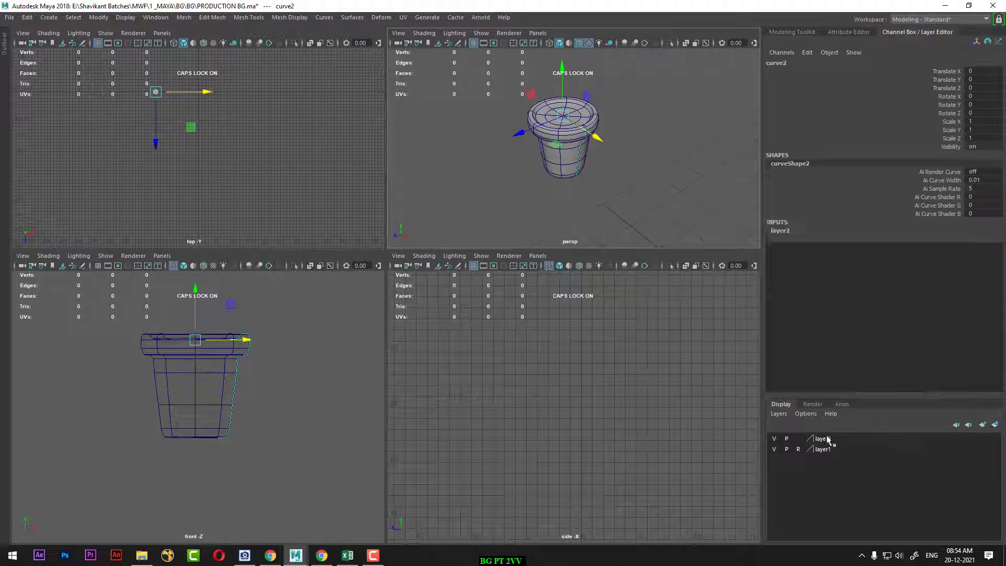
pyautogui.doubleClick(827, 439)
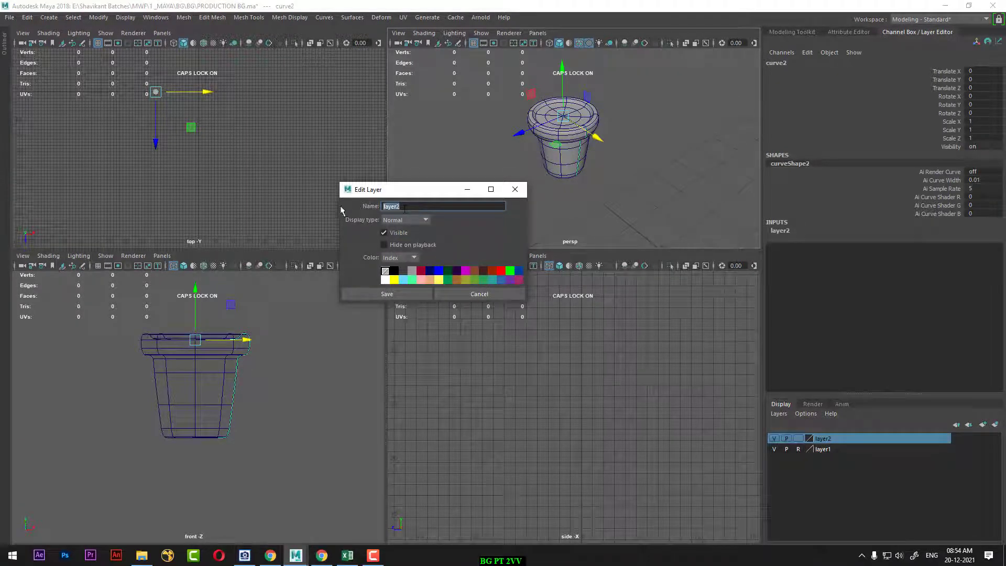
pyautogui.write('CURVE')
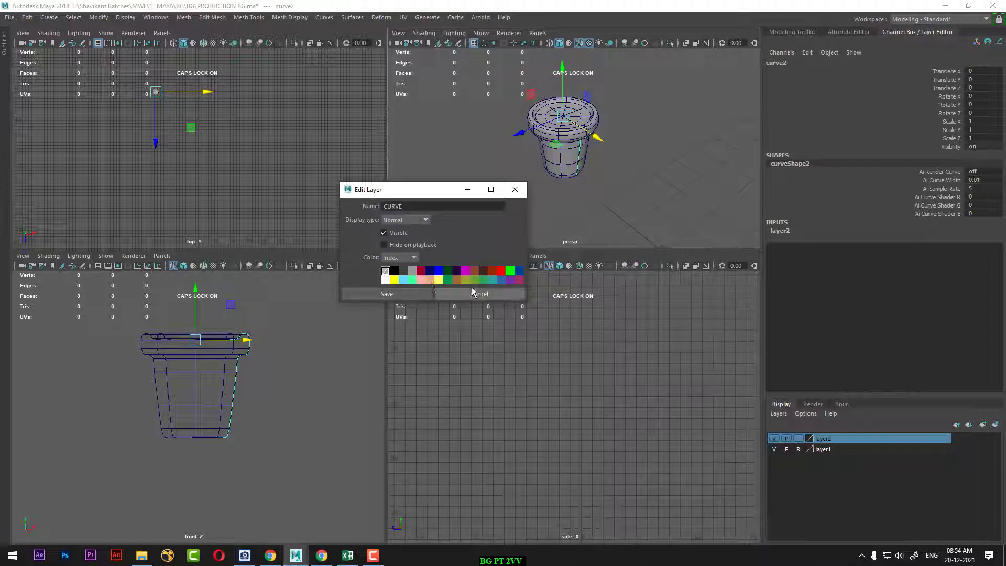
pyautogui.click(449, 279)
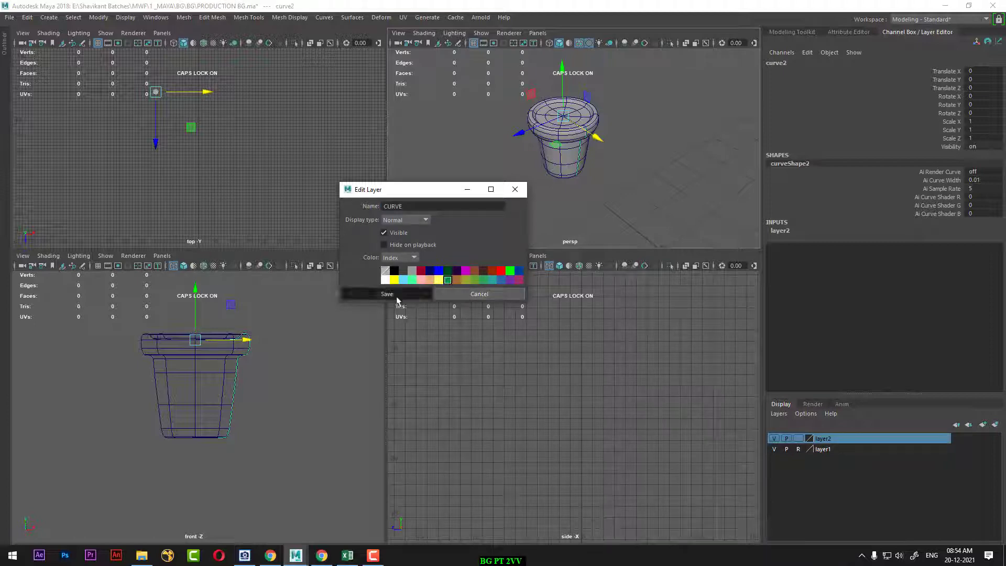
pyautogui.click(367, 292)
pyautogui.click(611, 188)
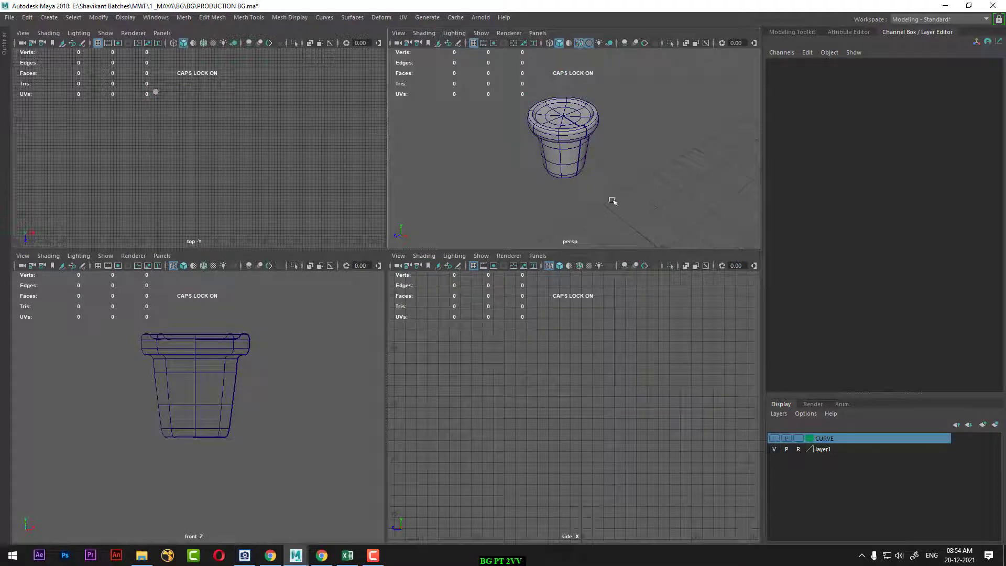
pyautogui.moveTo(612, 201)
pyautogui.keyDown('alt'); pyautogui.mouseDown(button='right')
pyautogui.moveTo(610, 157)
pyautogui.moveTo(599, 156)
pyautogui.mouseUp(button='right'); pyautogui.keyUp('alt')
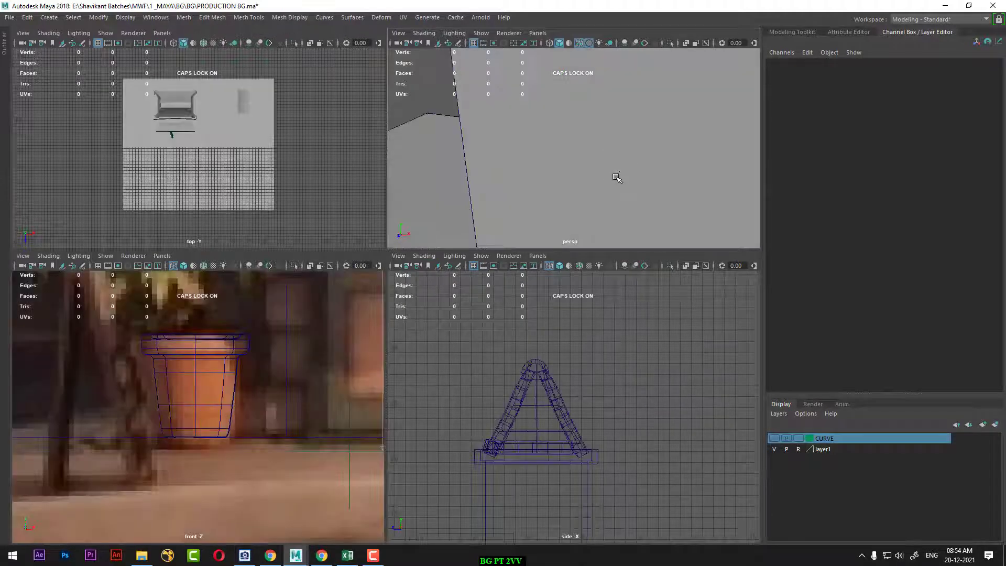
# - Zoom out the front viewport and maximize it to fill the workspace
pyautogui.scroll(-2, 310, 324)
pyautogui.scroll(-2, 265, 434)
pyautogui.scroll(-2, 265, 461)
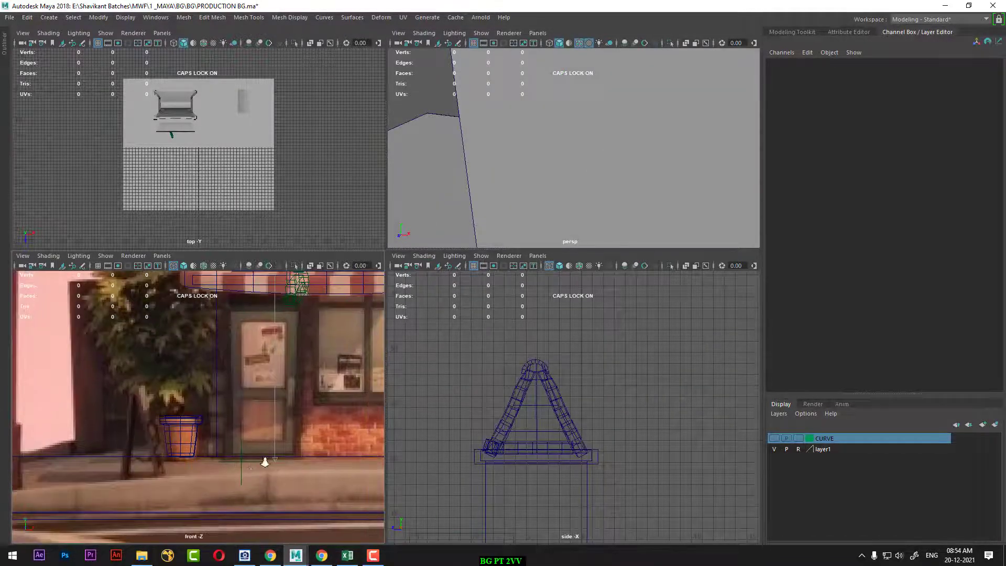
pyautogui.scroll(-2, 306, 441)
pyautogui.scroll(-2, 306, 442)
pyautogui.scroll(-2, 262, 456)
pyautogui.scroll(-1, 258, 393)
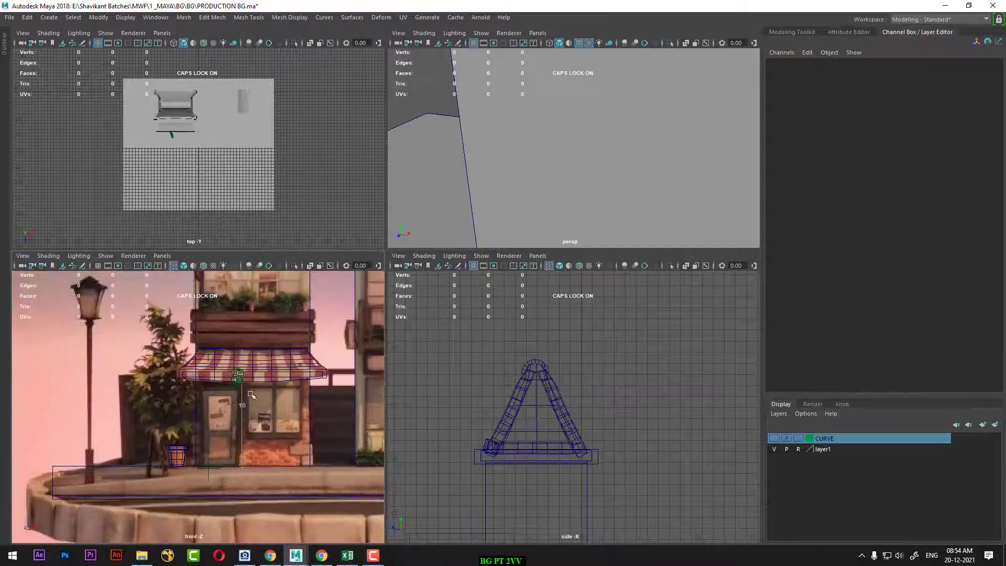
pyautogui.press('space')
pyautogui.scroll(-3, 353, 367)
pyautogui.scroll(2, 388, 344)
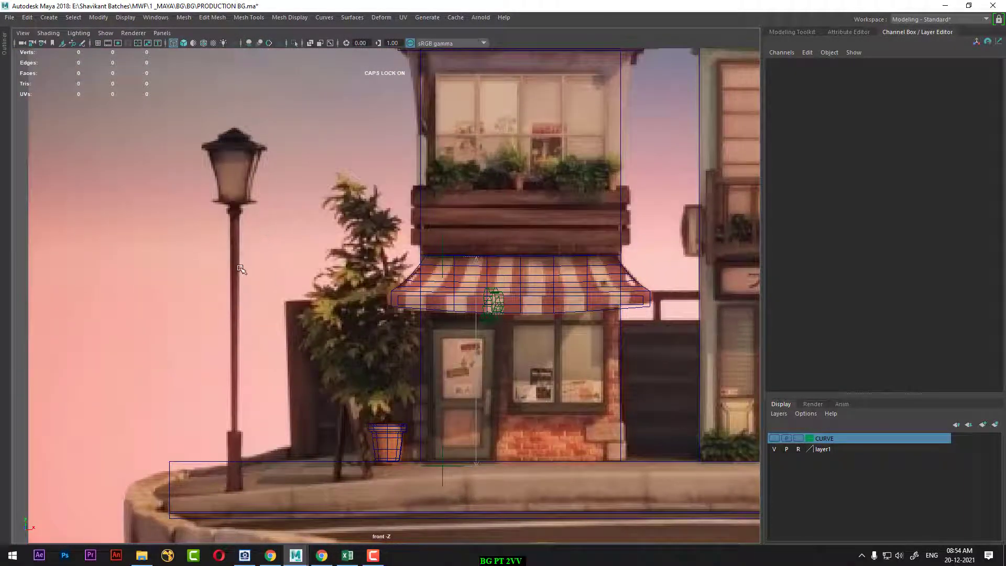
pyautogui.scroll(1, 247, 300)
pyautogui.scroll(2, 317, 292)
pyautogui.scroll(2, 312, 225)
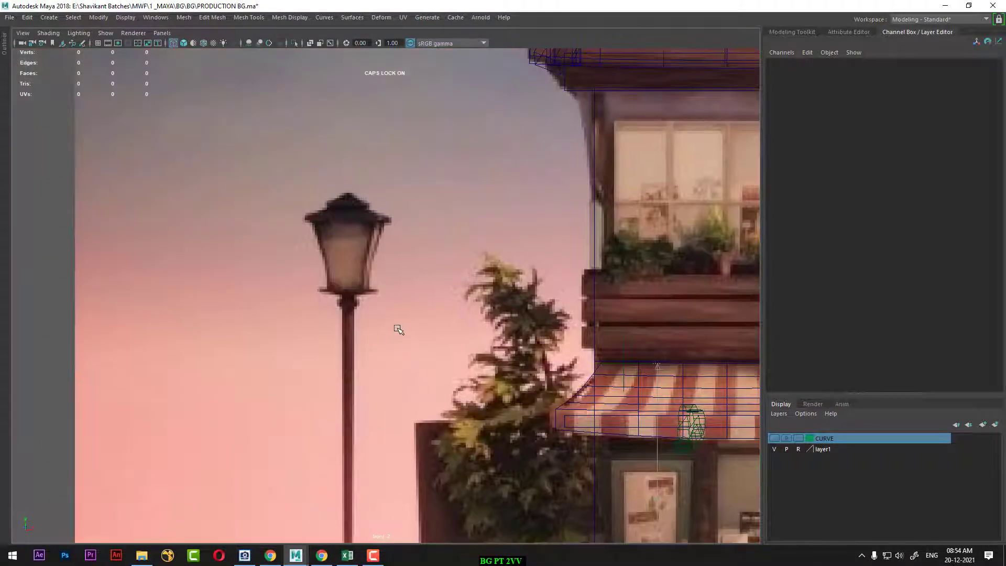
pyautogui.scroll(1, 381, 332)
pyautogui.scroll(1, 412, 355)
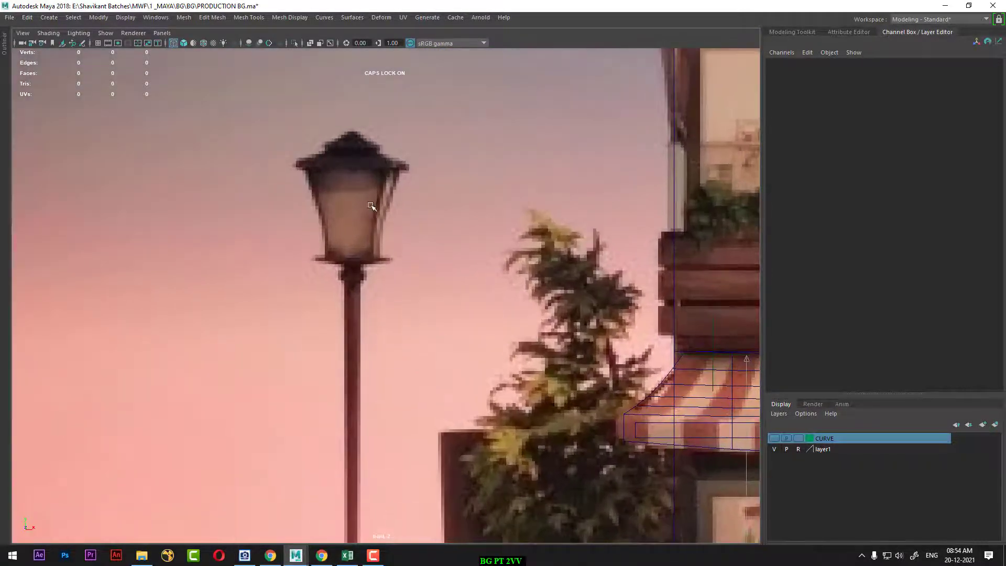
pyautogui.scroll(-1, 410, 234)
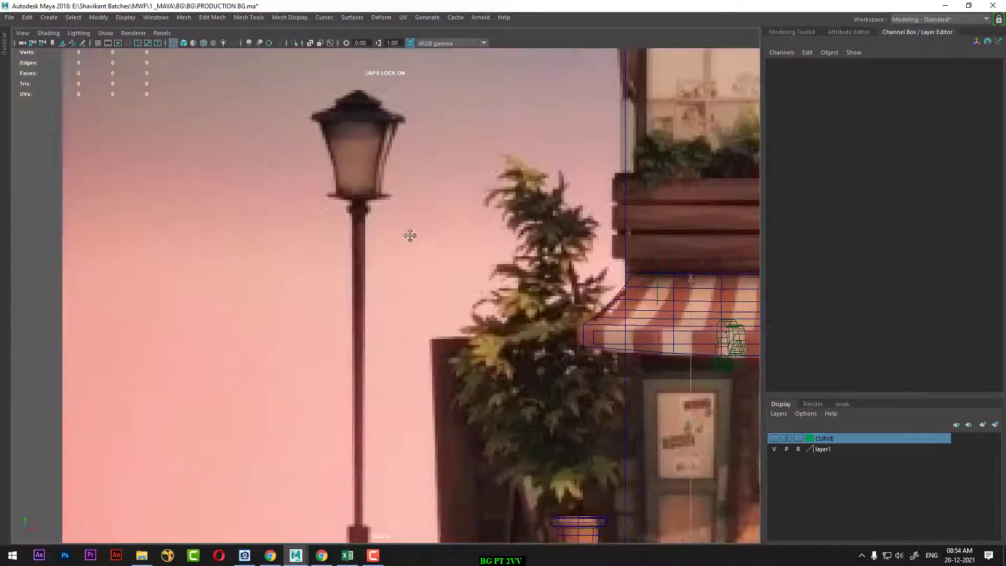
pyautogui.scroll(3, 441, 419)
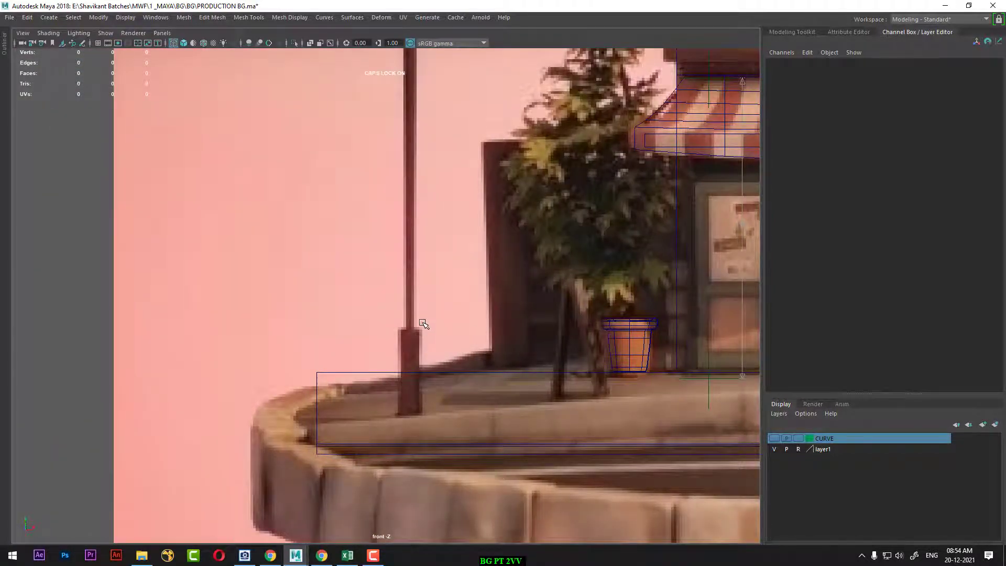
# - Pan and zoom the front view to centre the reference's lamp post and lamp head
pyautogui.keyDown('alt'); pyautogui.moveTo(423, 324); pyautogui.dragTo(412, 352, button='middle'); pyautogui.keyUp('alt')
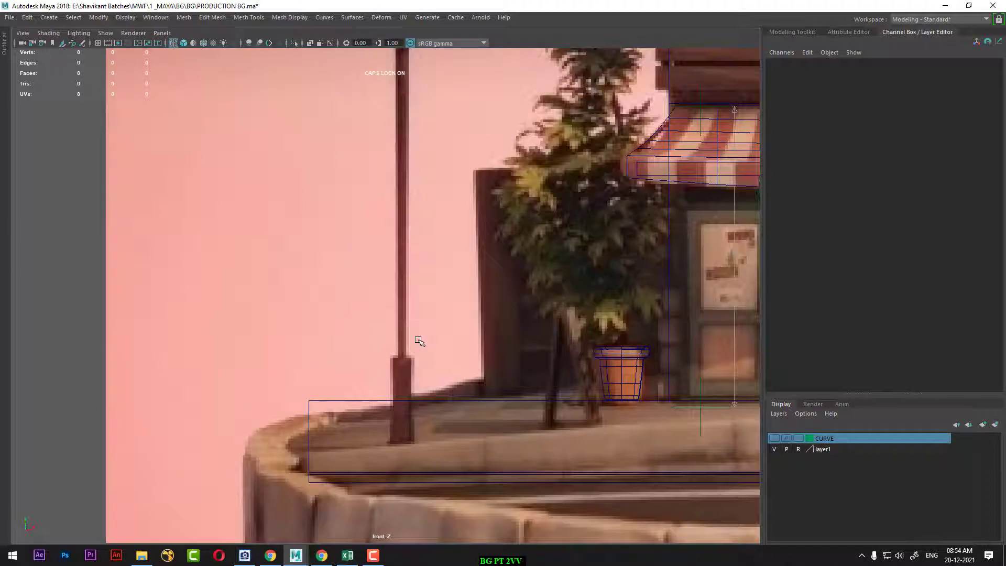
pyautogui.moveTo(449, 312)
pyautogui.keyDown('alt'); pyautogui.mouseDown(button='middle')
pyautogui.moveTo(432, 298)
pyautogui.moveTo(370, 311)
pyautogui.mouseUp(button='middle'); pyautogui.keyUp('alt')
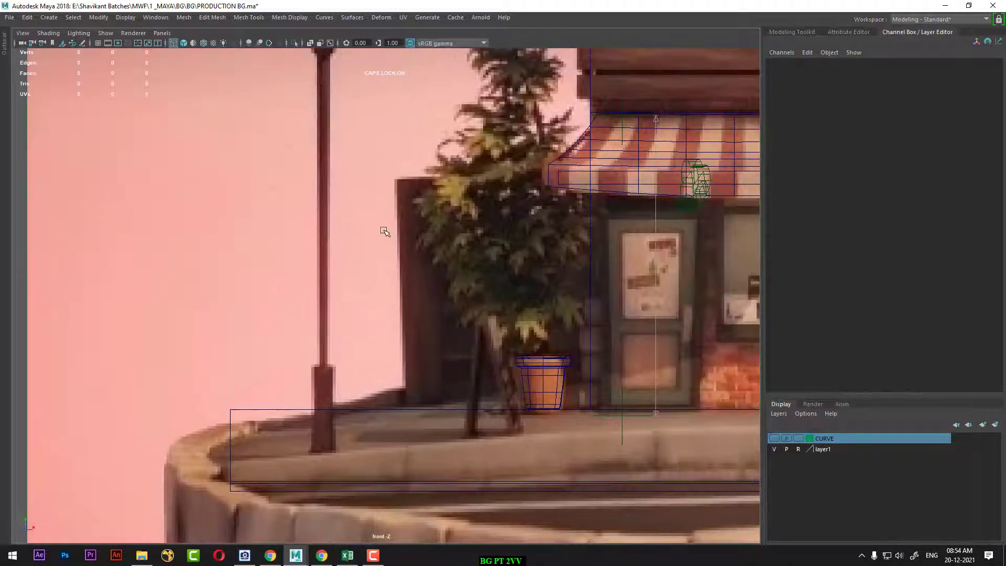
pyautogui.keyDown('alt'); pyautogui.moveTo(382, 246); pyautogui.dragTo(392, 313, button='middle'); pyautogui.keyUp('alt')
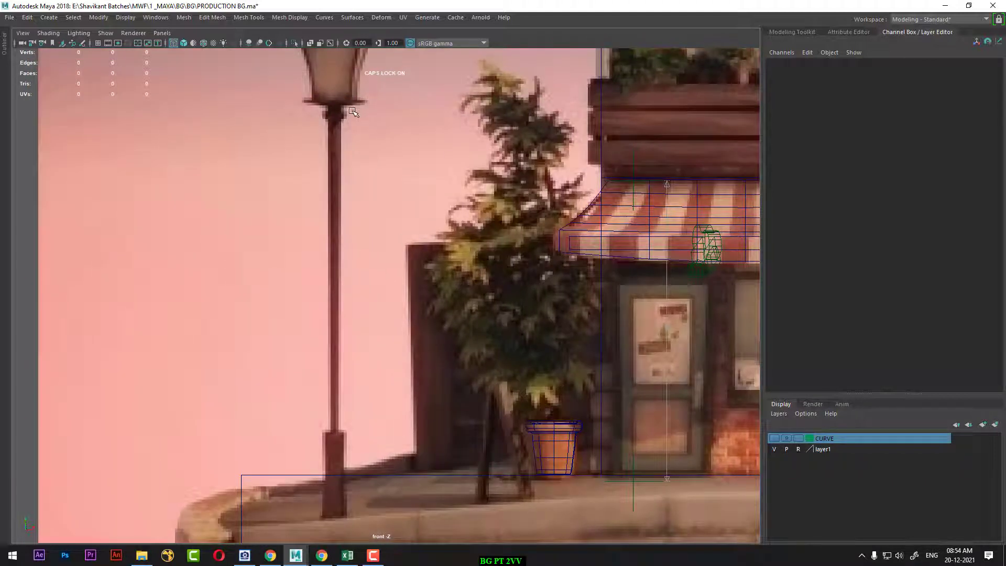
pyautogui.keyDown('alt'); pyautogui.moveTo(328, 116); pyautogui.dragTo(341, 141, button='right'); pyautogui.keyUp('alt')
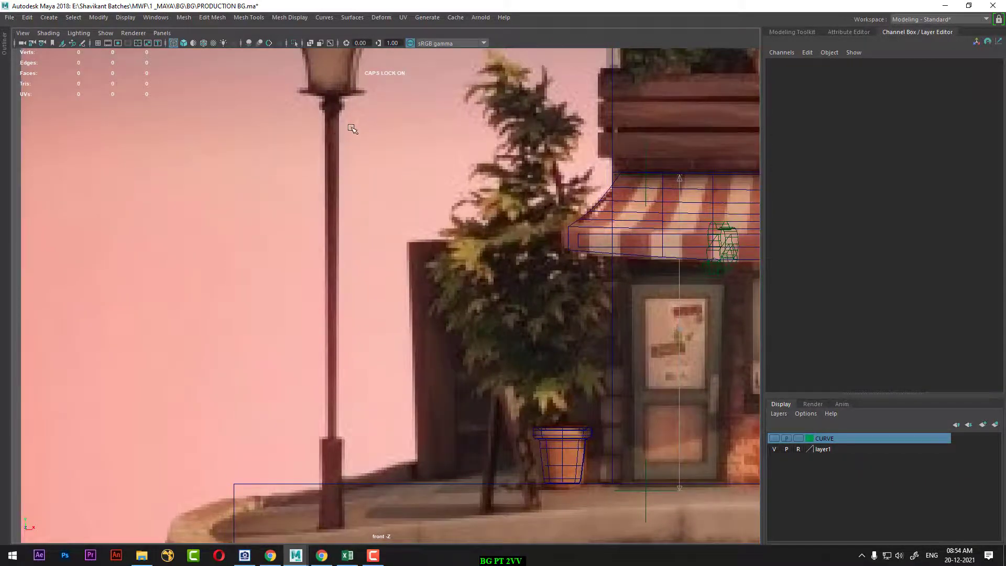
pyautogui.press('super')
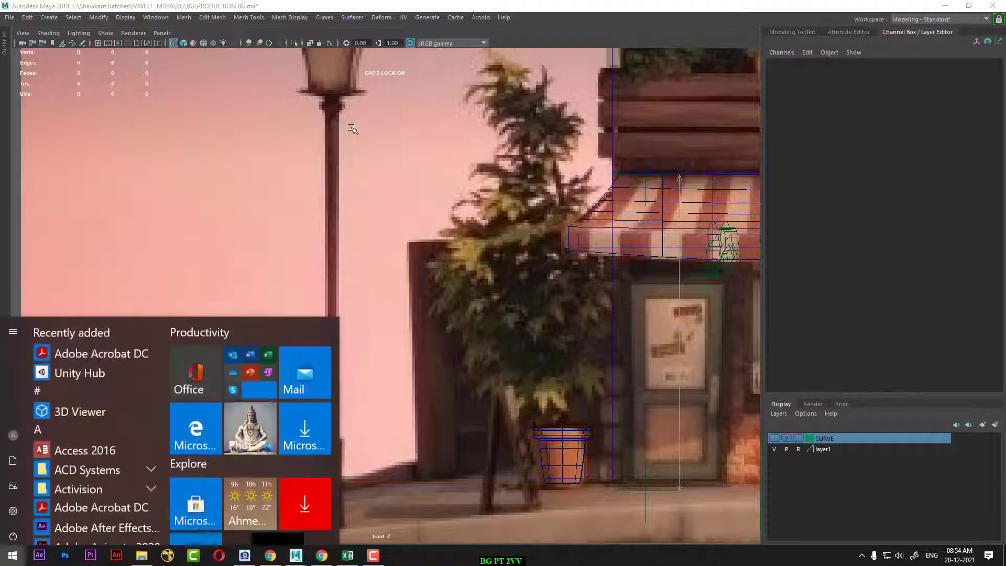
pyautogui.press('super')
pyautogui.press('super')
pyautogui.write('MAYA')
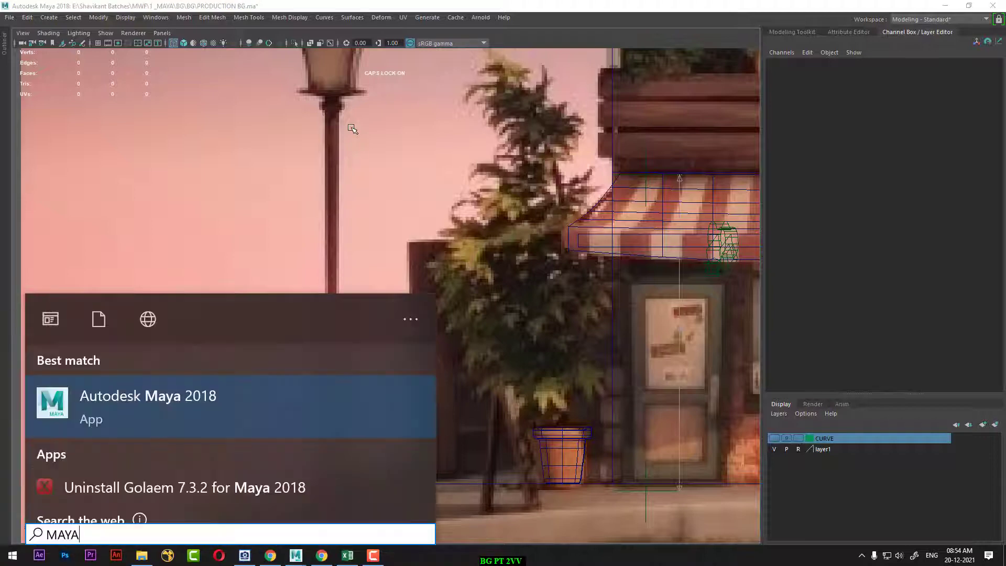
pyautogui.click(85, 380)
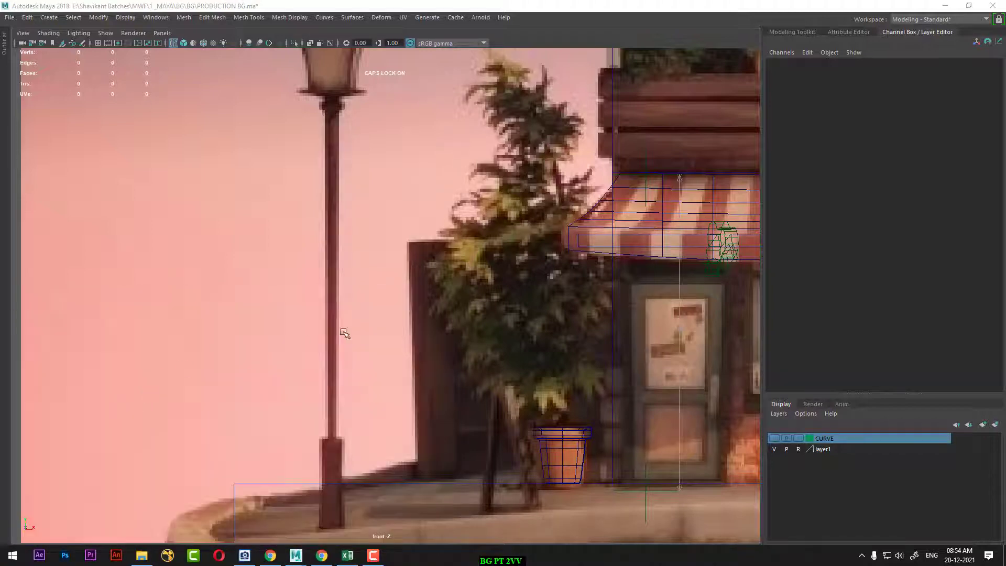
pyautogui.scroll(2, 344, 171)
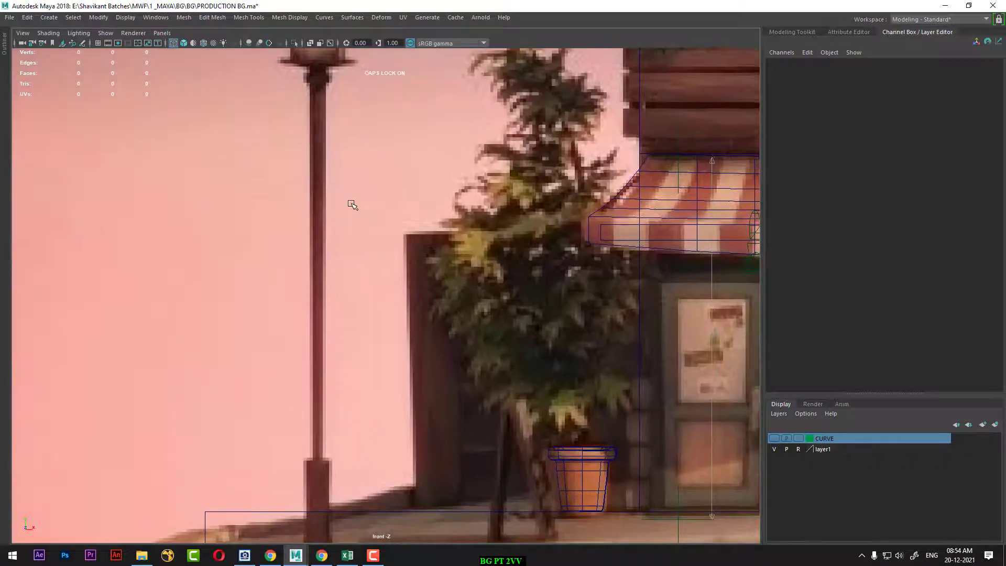
pyautogui.scroll(1, 353, 204)
pyautogui.keyDown('alt'); pyautogui.moveTo(321, 152); pyautogui.dragTo(340, 190, button='middle'); pyautogui.keyUp('alt')
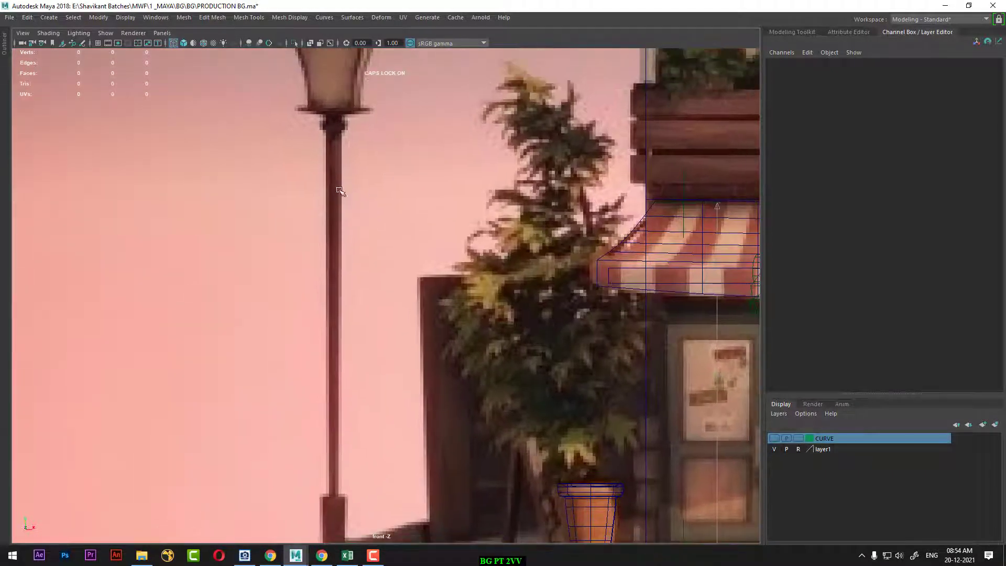
# - Start a CV curve in front view with points along the lamp ledge to its right end
pyautogui.click(47, 18)
pyautogui.moveTo(68, 86)
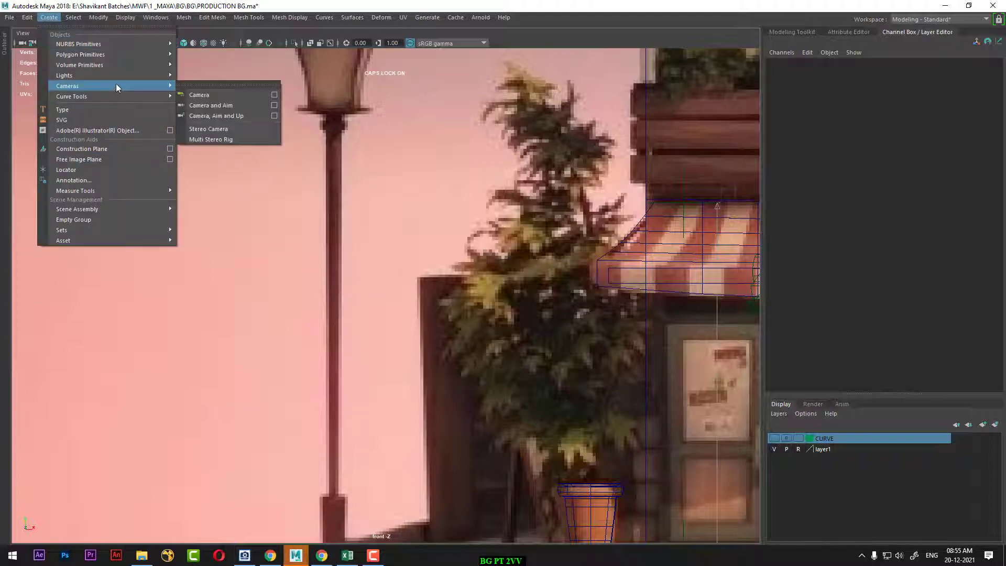
pyautogui.click(218, 108)
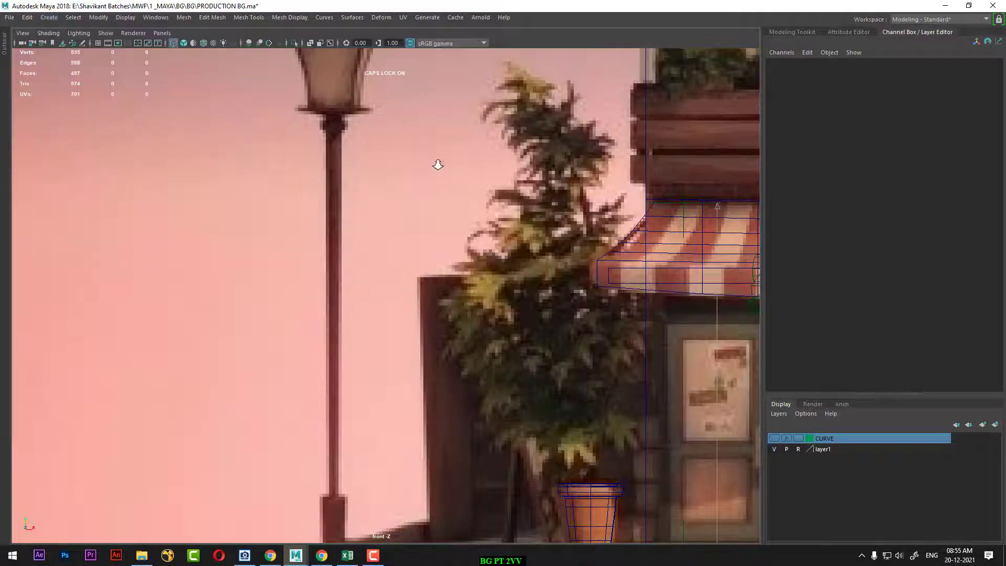
pyautogui.scroll(3, 458, 265)
pyautogui.scroll(2, 445, 225)
pyautogui.scroll(2, 382, 209)
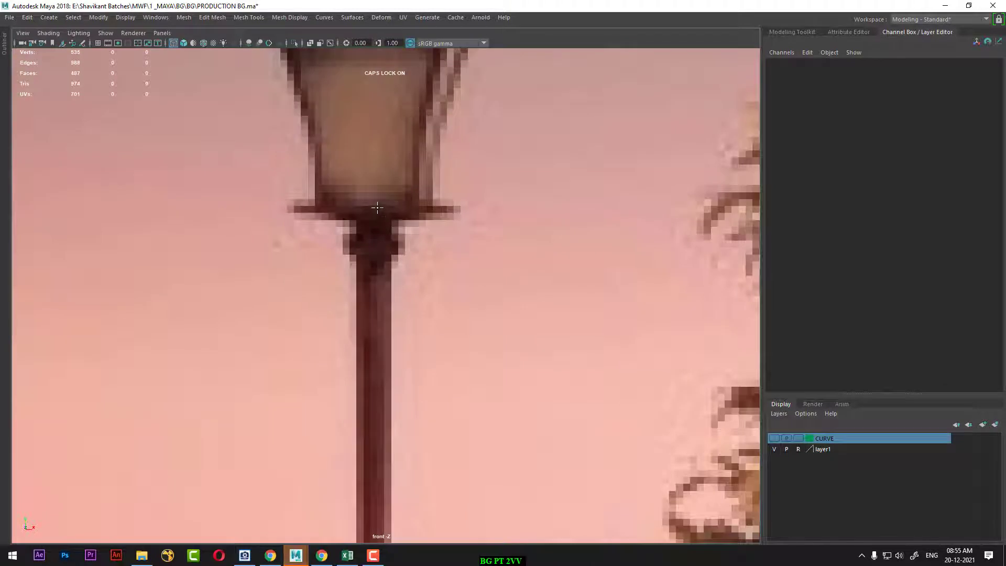
pyautogui.click(375, 207)
pyautogui.click(393, 207)
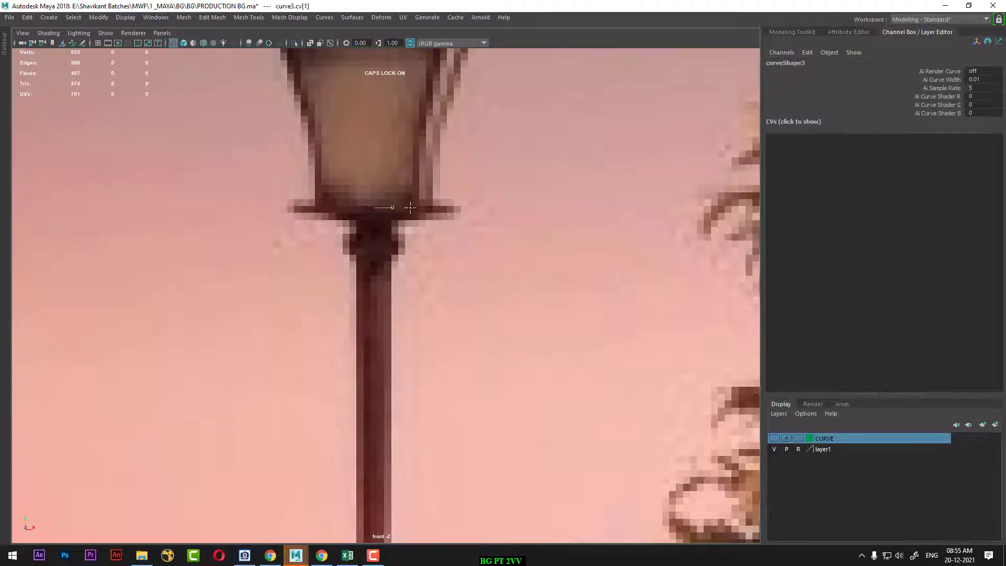
pyautogui.click(438, 208)
pyautogui.click(450, 208)
pyautogui.click(454, 207)
pyautogui.scroll(2, 490, 249)
pyautogui.scroll(2, 490, 249)
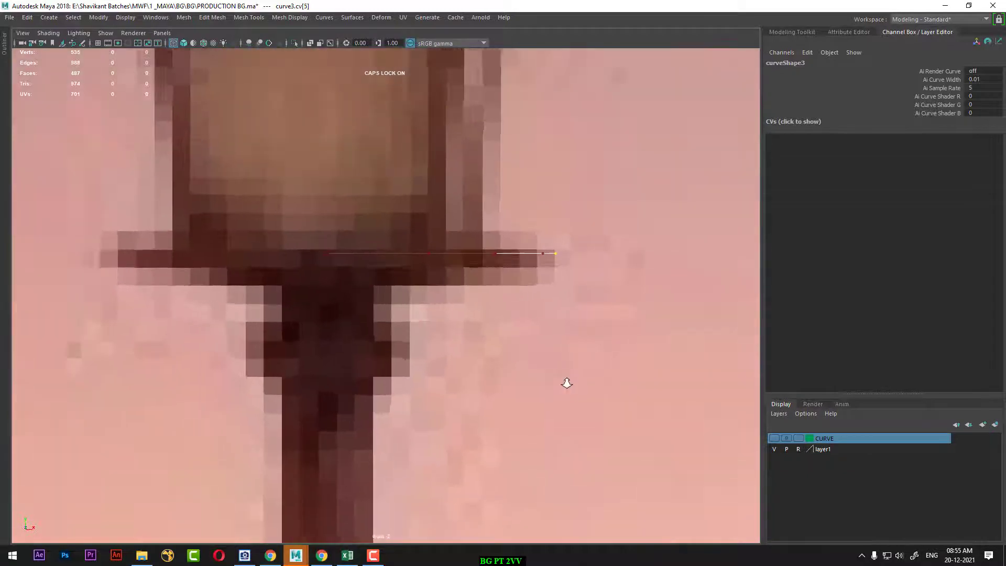
# - Trace the ledge's side and the bracket's underside back toward the post
pyautogui.click(552, 257)
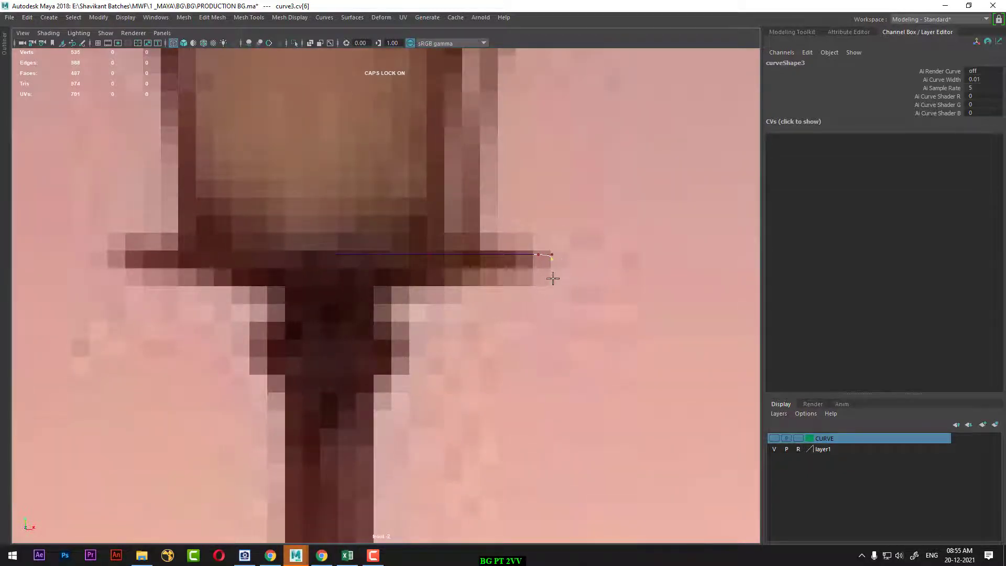
pyautogui.click(551, 279)
pyautogui.click(546, 286)
pyautogui.click(513, 286)
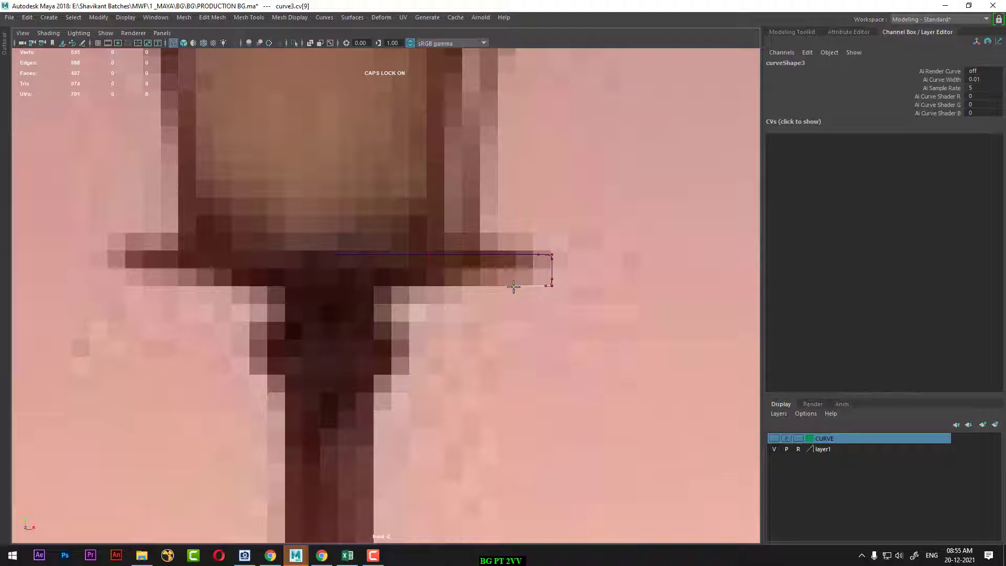
pyautogui.click(445, 285)
pyautogui.click(398, 285)
pyautogui.click(374, 287)
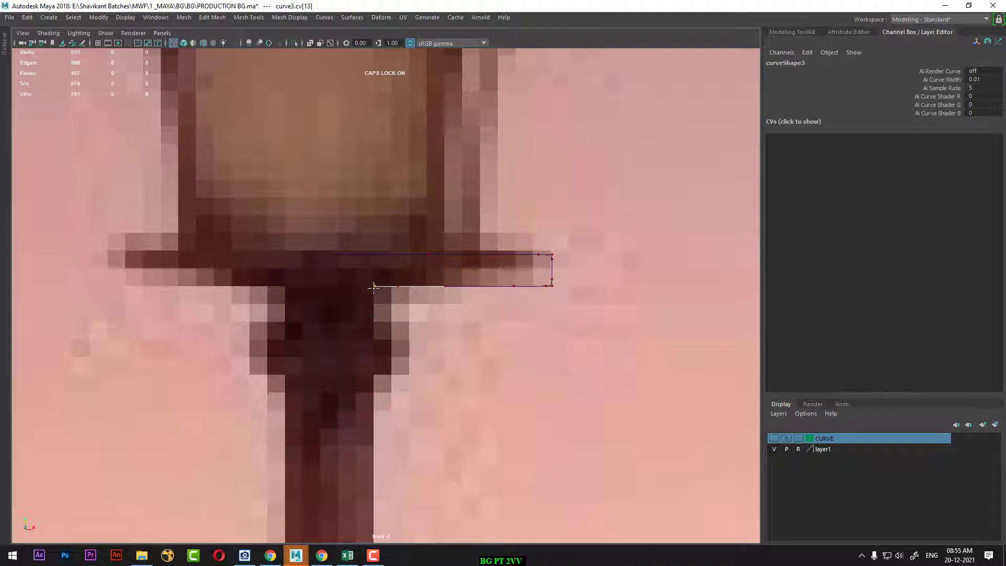
pyautogui.click(373, 289)
# - Trace down to the post collar, deleting one misplaced point
pyautogui.click(409, 333)
pyautogui.click(416, 333)
pyautogui.scroll(-3, 438, 319)
pyautogui.keyDown('alt'); pyautogui.moveTo(438, 319); pyautogui.dragTo(452, 232, button='middle'); pyautogui.keyUp('alt')
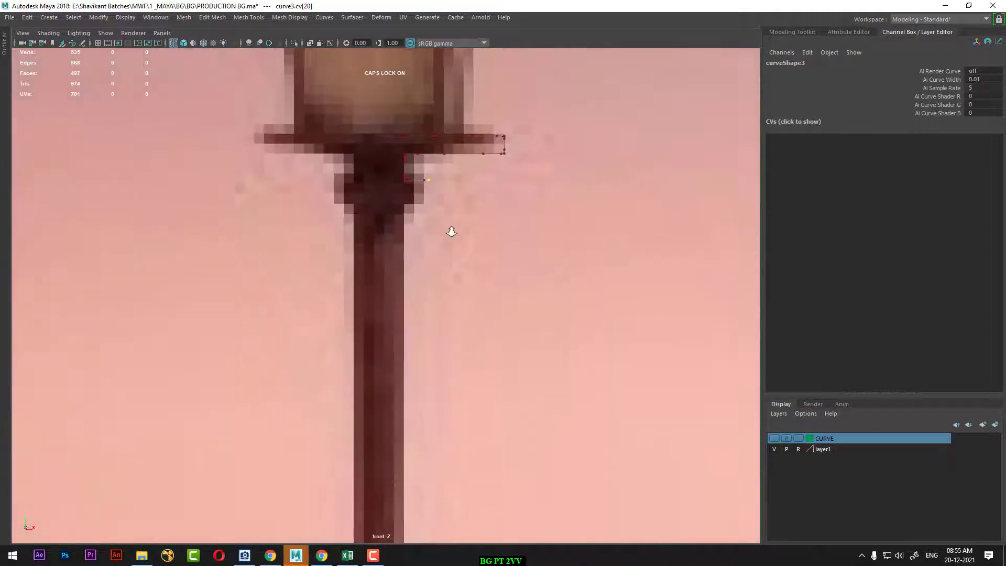
pyautogui.scroll(3, 520, 357)
pyautogui.scroll(1, 520, 357)
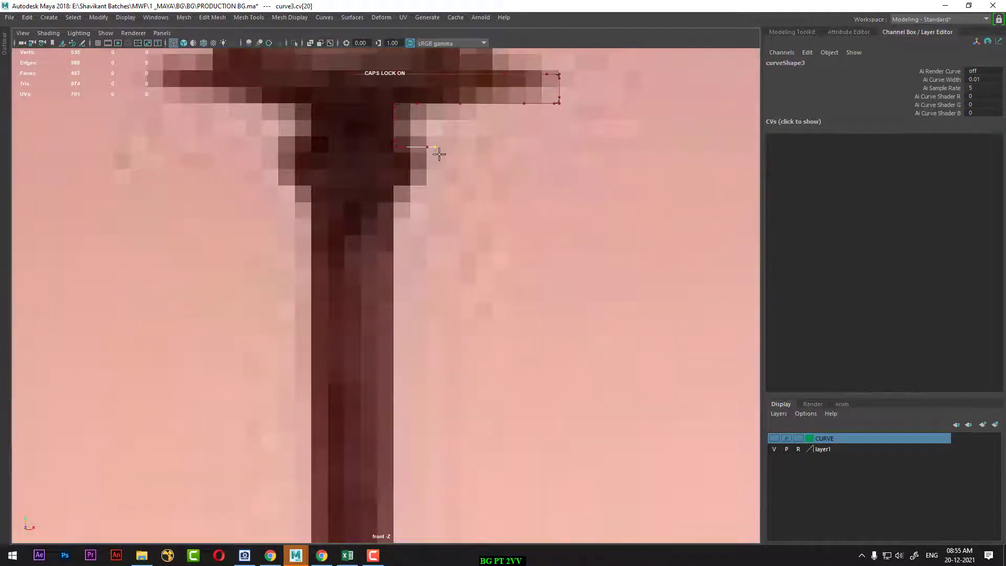
pyautogui.press('BackSpace')
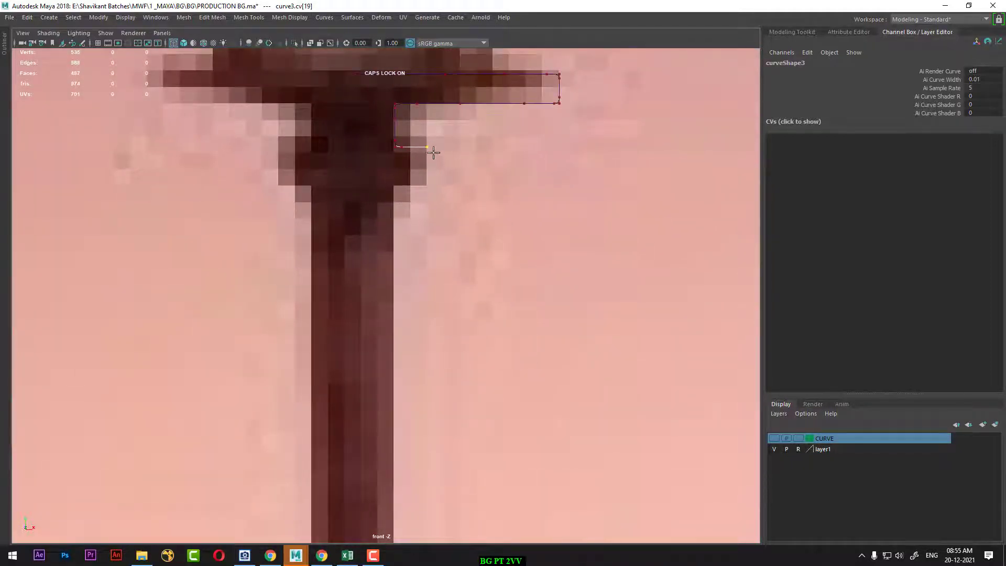
pyautogui.click(433, 149)
pyautogui.click(432, 188)
pyautogui.click(395, 188)
# - Continue the curve down the post's edge to where it meets the base
pyautogui.scroll(-5, 435, 283)
pyautogui.moveTo(449, 314)
pyautogui.keyDown('alt'); pyautogui.mouseDown(button='middle')
pyautogui.moveTo(430, 204)
pyautogui.moveTo(409, 177)
pyautogui.mouseUp(button='middle'); pyautogui.keyUp('alt')
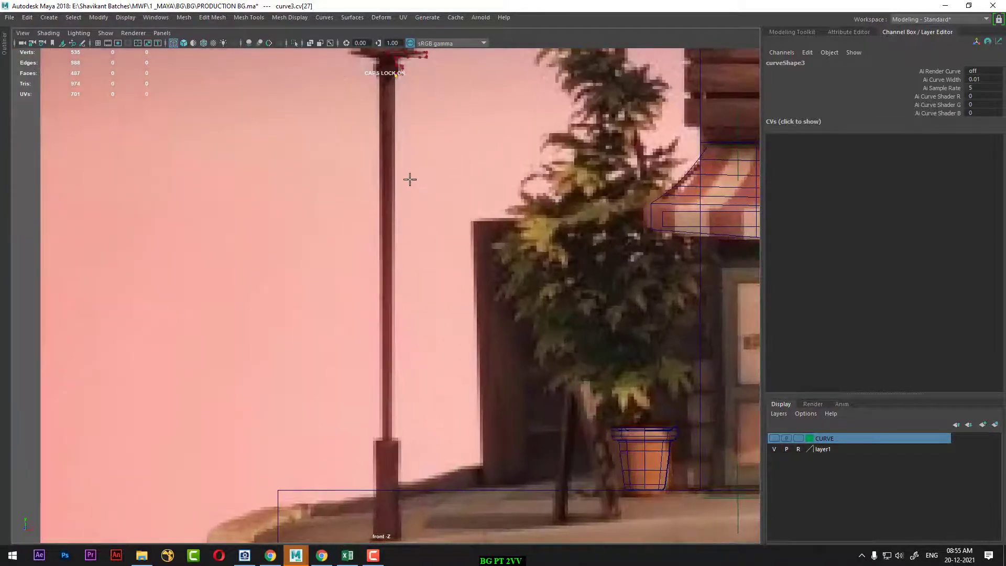
pyautogui.scroll(2, 409, 299)
pyautogui.scroll(2, 388, 269)
pyautogui.click(387, 279)
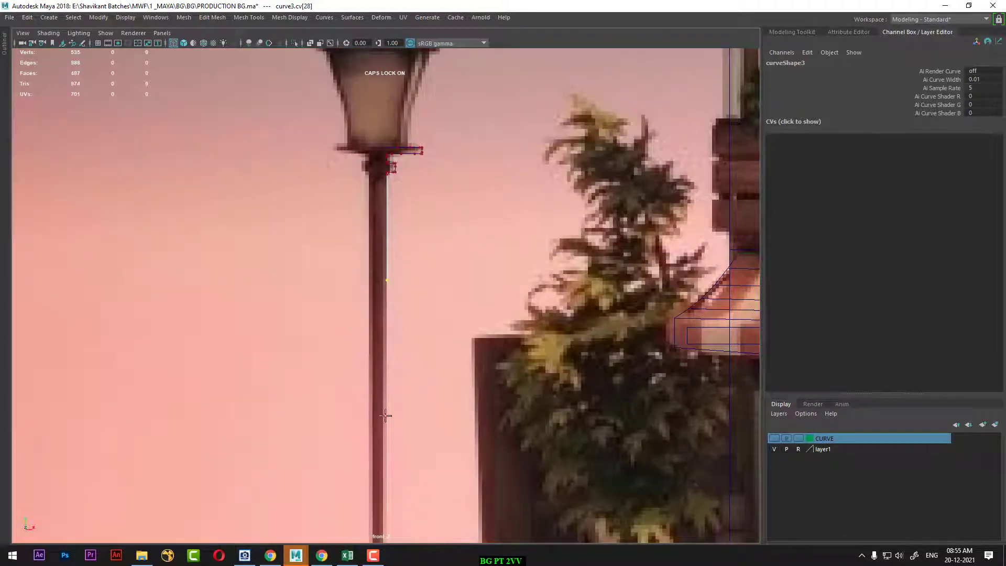
pyautogui.keyDown('alt'); pyautogui.moveTo(388, 419); pyautogui.dragTo(430, 255, button='middle'); pyautogui.keyUp('alt')
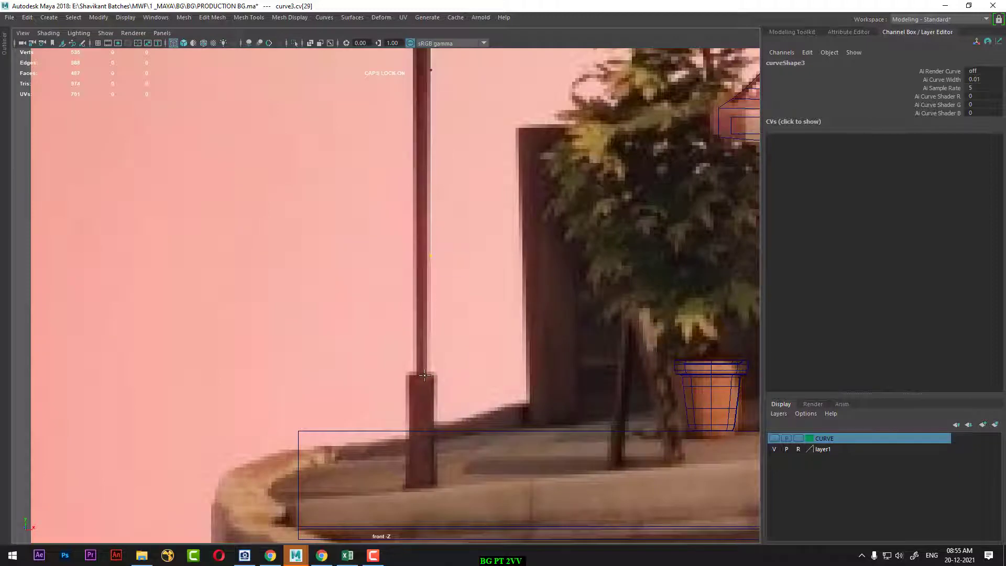
pyautogui.click(427, 367)
pyautogui.keyDown('alt'); pyautogui.moveTo(427, 369); pyautogui.dragTo(451, 319, button='middle'); pyautogui.keyUp('alt')
pyautogui.scroll(2, 458, 308)
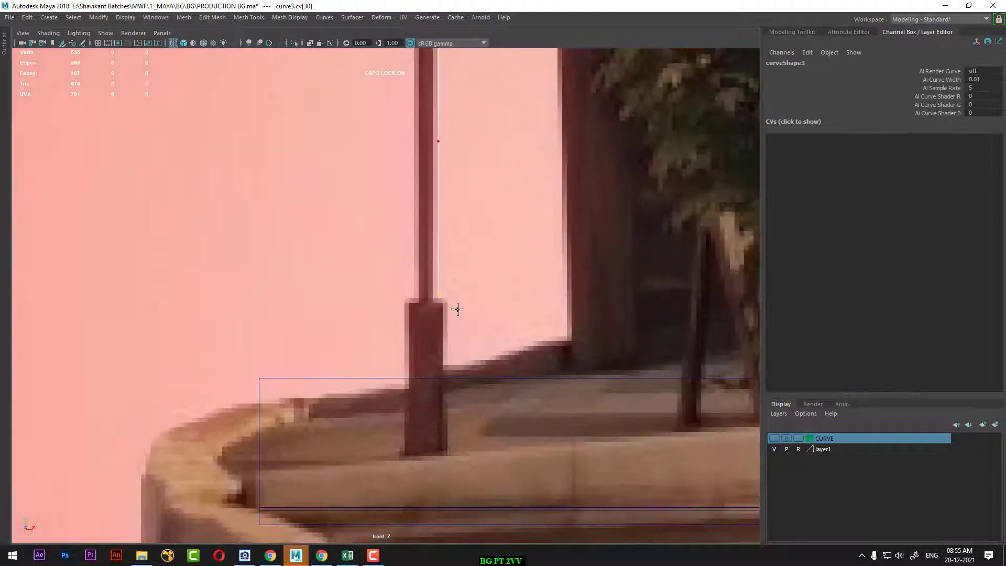
pyautogui.scroll(2, 472, 325)
pyautogui.scroll(1, 478, 301)
pyautogui.scroll(2, 468, 293)
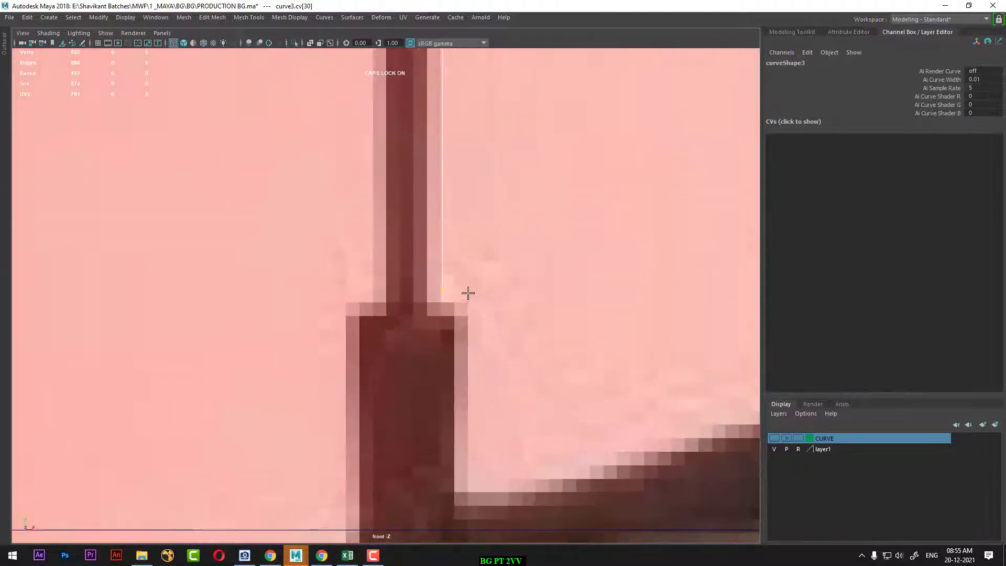
# - Trace across the base's shoulder and down its outer side
pyautogui.click(449, 290)
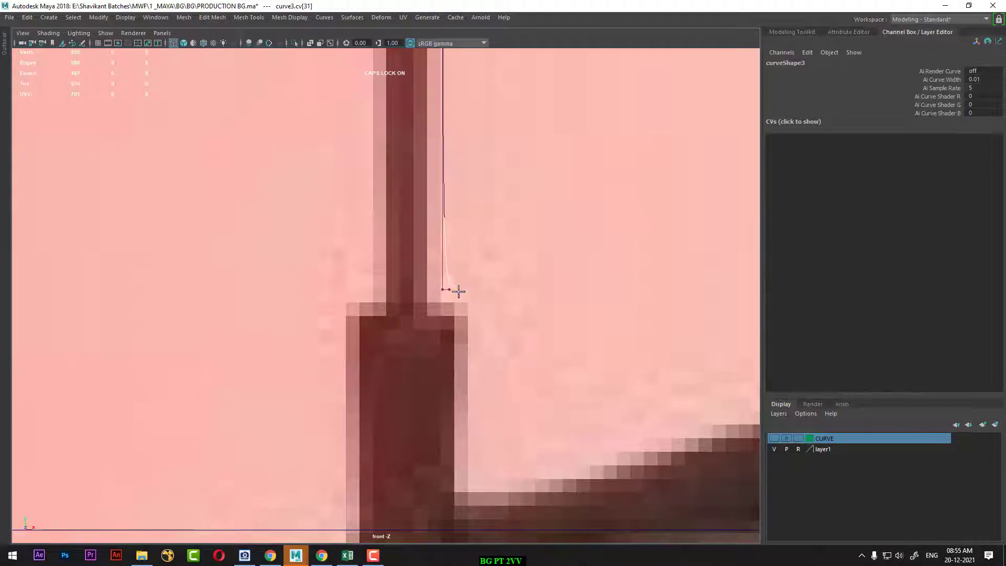
pyautogui.click(471, 289)
pyautogui.click(470, 303)
pyautogui.click(469, 321)
pyautogui.keyDown('alt'); pyautogui.moveTo(471, 443); pyautogui.dragTo(463, 330, button='middle'); pyautogui.keyUp('alt')
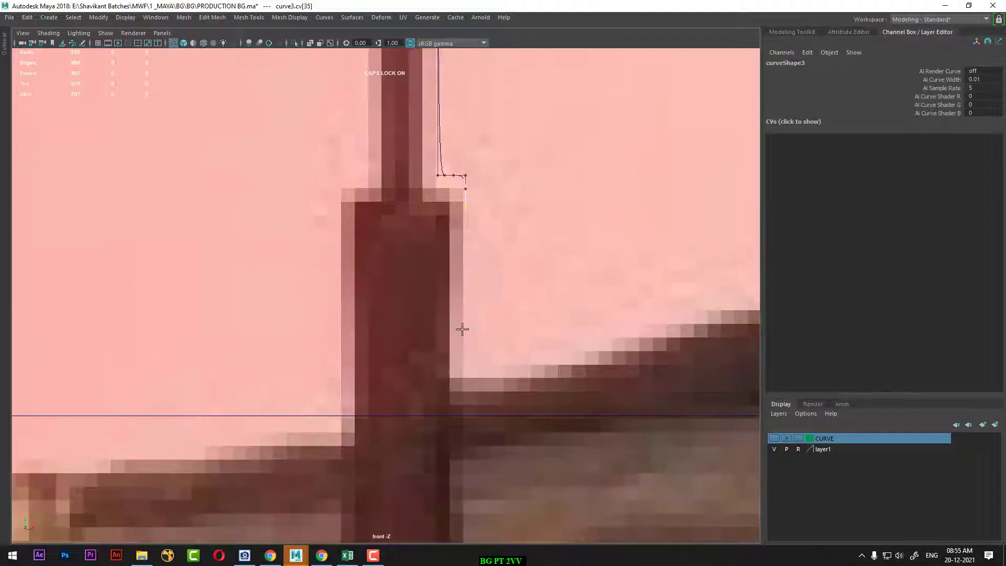
pyautogui.click(464, 329)
pyautogui.keyDown('alt'); pyautogui.moveTo(465, 400); pyautogui.dragTo(472, 276, button='middle'); pyautogui.keyUp('alt')
pyautogui.click(472, 276)
pyautogui.click(472, 351)
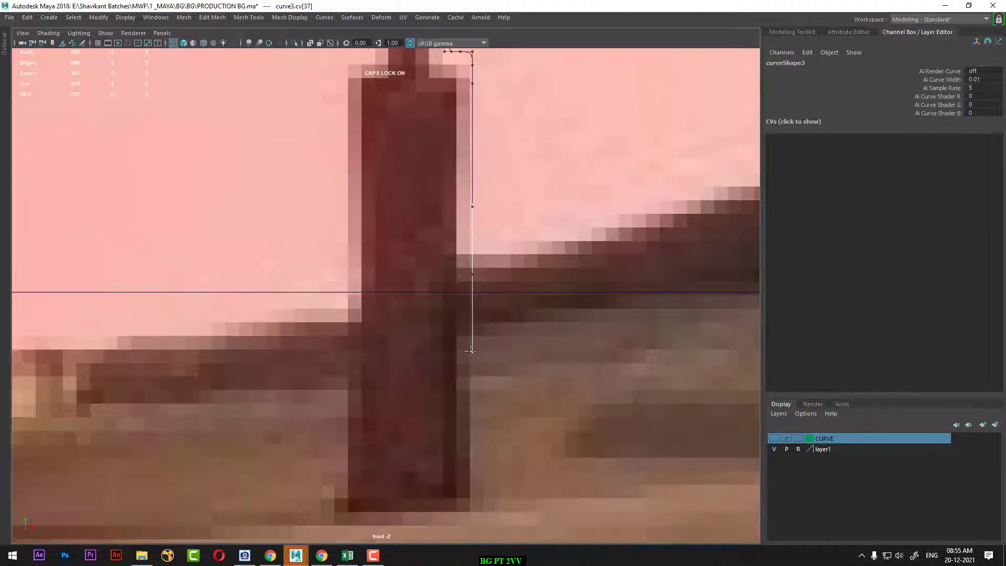
pyautogui.click(472, 435)
pyautogui.click(472, 497)
# - Round the base's bottom corner and run the outline inward toward the post centre
pyautogui.keyDown('alt'); pyautogui.moveTo(488, 416); pyautogui.dragTo(526, 227, button='middle'); pyautogui.keyUp('alt')
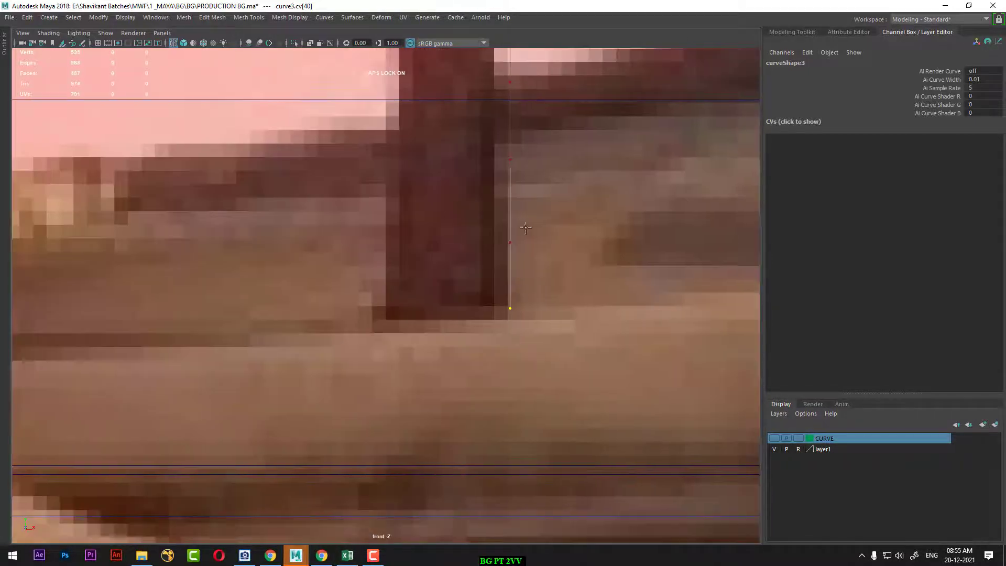
pyautogui.click(513, 329)
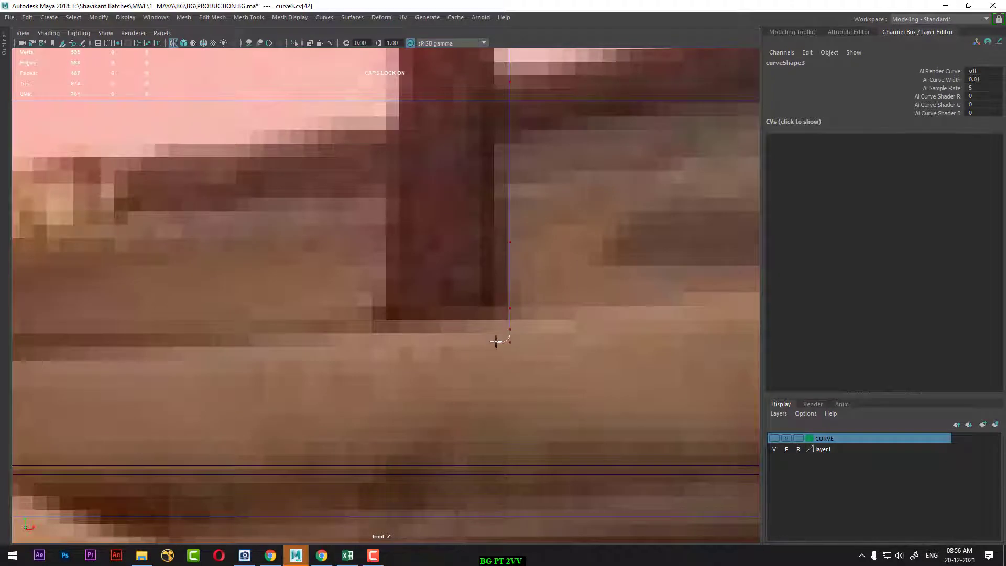
pyautogui.click(486, 342)
pyautogui.click(446, 340)
# - Finish curve3 with Enter and zoom to inspect the profile
pyautogui.press('Return')
pyautogui.scroll(-3, 532, 202)
pyautogui.scroll(-2, 532, 202)
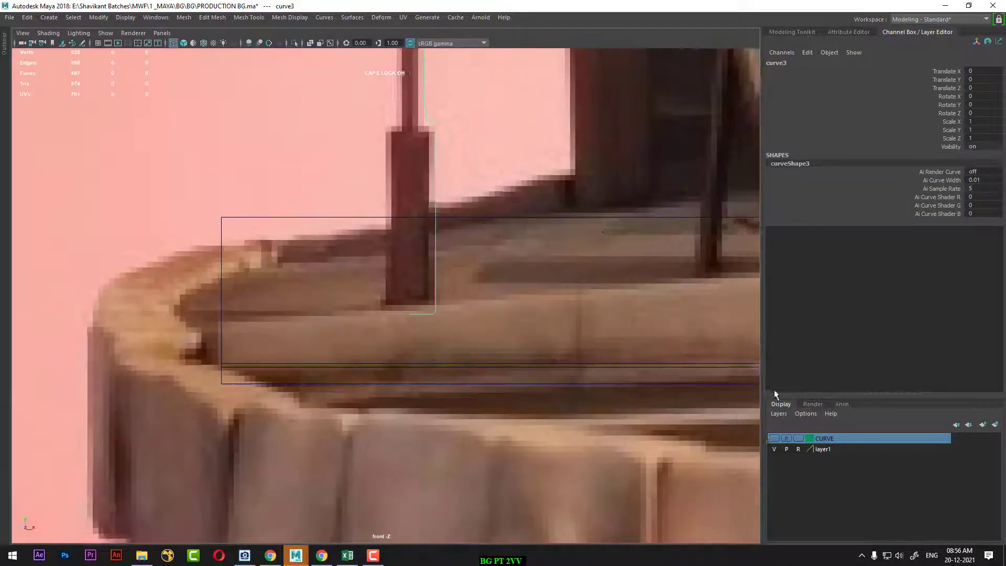
pyautogui.scroll(-2, 606, 255)
pyautogui.scroll(-2, 458, 205)
pyautogui.scroll(1, 457, 277)
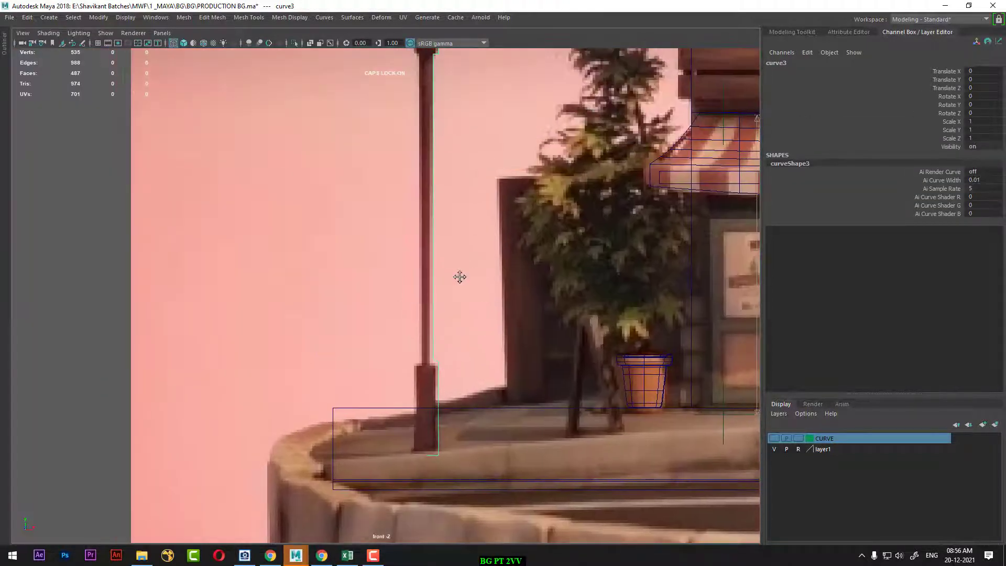
pyautogui.scroll(1, 458, 277)
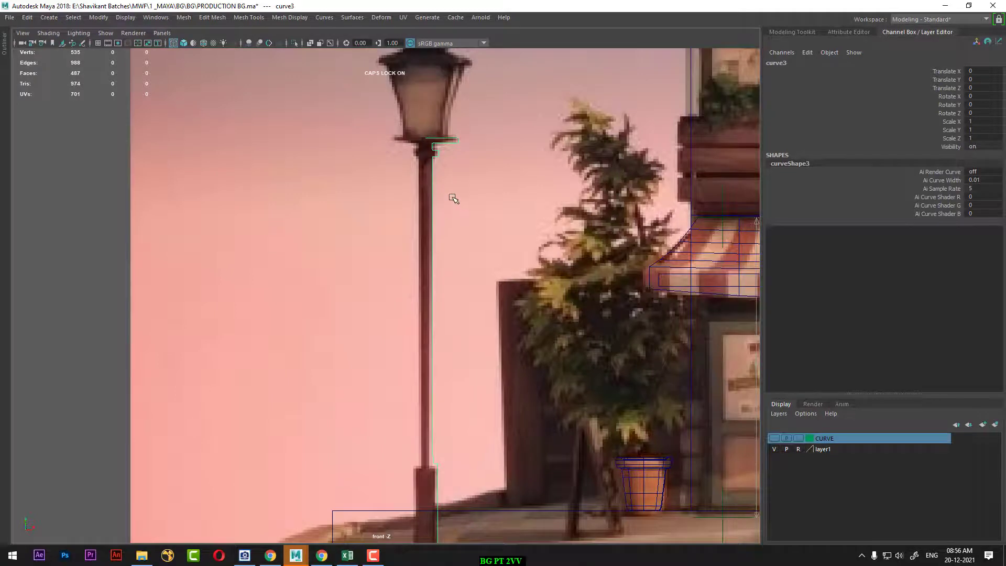
pyautogui.scroll(-1, 430, 380)
pyautogui.scroll(-2, 430, 378)
pyautogui.scroll(4, 443, 251)
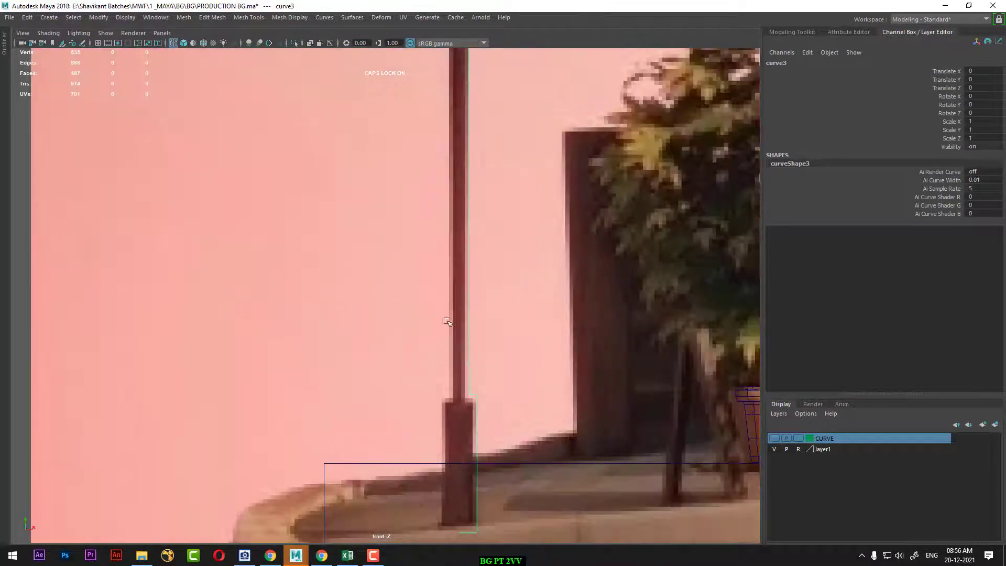
# - In Control Vertex mode, nudge a point near the post base slightly left
pyautogui.moveTo(461, 223); pyautogui.dragTo(420, 236, button='right')
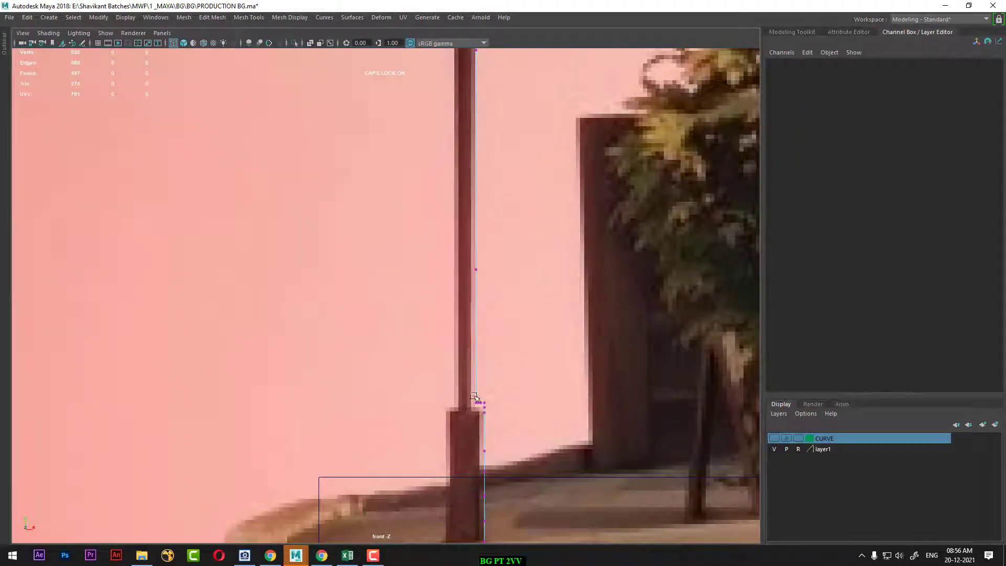
pyautogui.moveTo(462, 391); pyautogui.dragTo(508, 421)
pyautogui.scroll(3, 517, 427)
pyautogui.scroll(-2, 517, 426)
pyautogui.scroll(3, 517, 427)
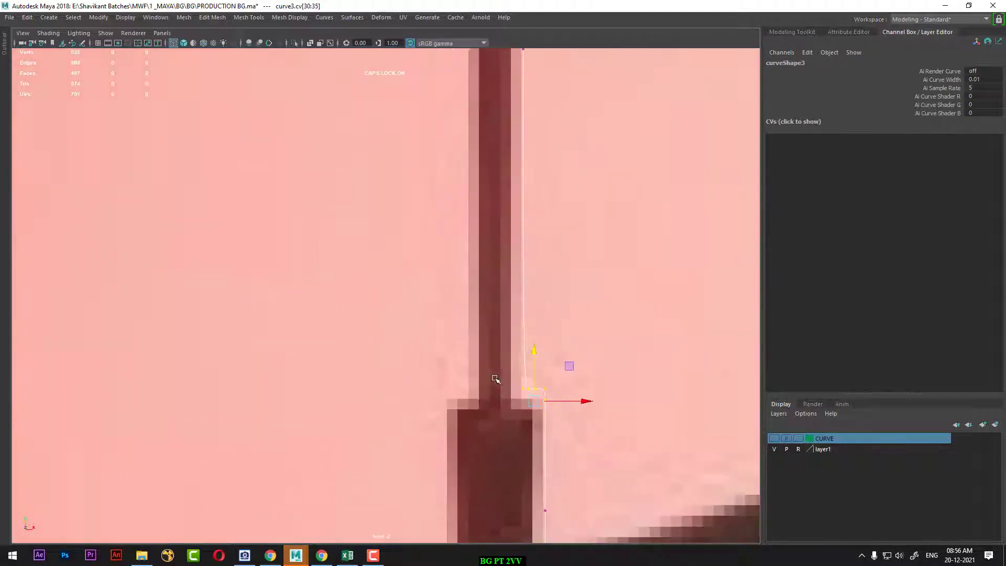
pyautogui.moveTo(480, 361)
pyautogui.mouseDown()
pyautogui.moveTo(544, 411)
pyautogui.moveTo(572, 391)
pyautogui.mouseUp()
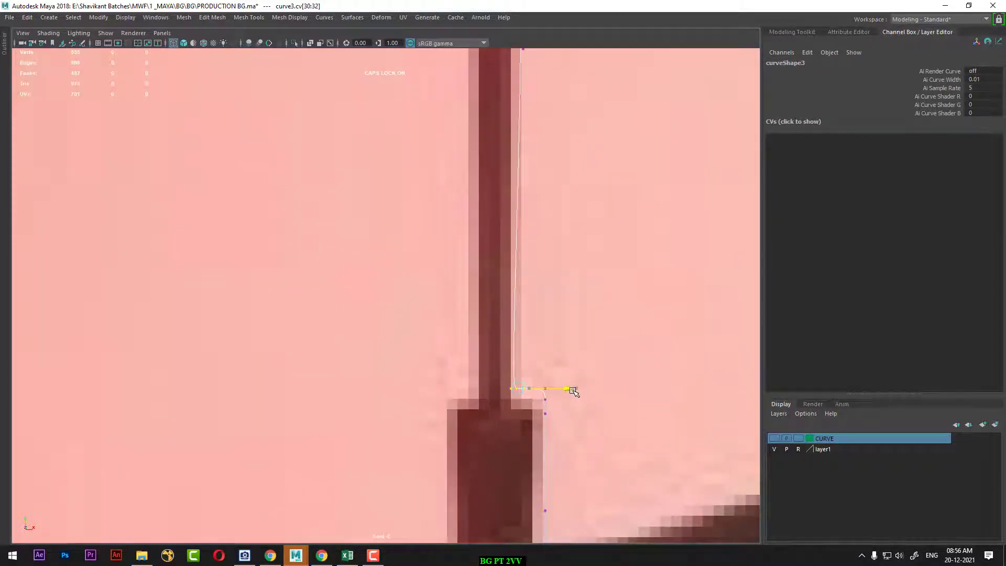
pyautogui.scroll(-2, 554, 356)
pyautogui.keyDown('alt'); pyautogui.moveTo(551, 326); pyautogui.dragTo(553, 365, button='middle'); pyautogui.keyUp('alt')
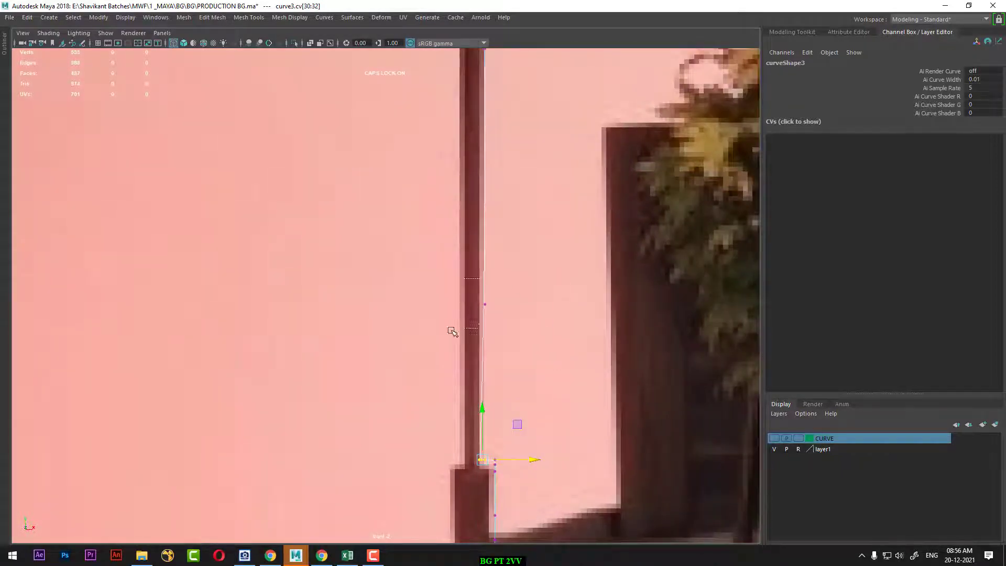
pyautogui.moveTo(537, 283); pyautogui.dragTo(451, 333)
pyautogui.moveTo(543, 306); pyautogui.dragTo(537, 304)
# - Return to Object Mode and reselect the whole curve3
pyautogui.scroll(-5, 407, 269)
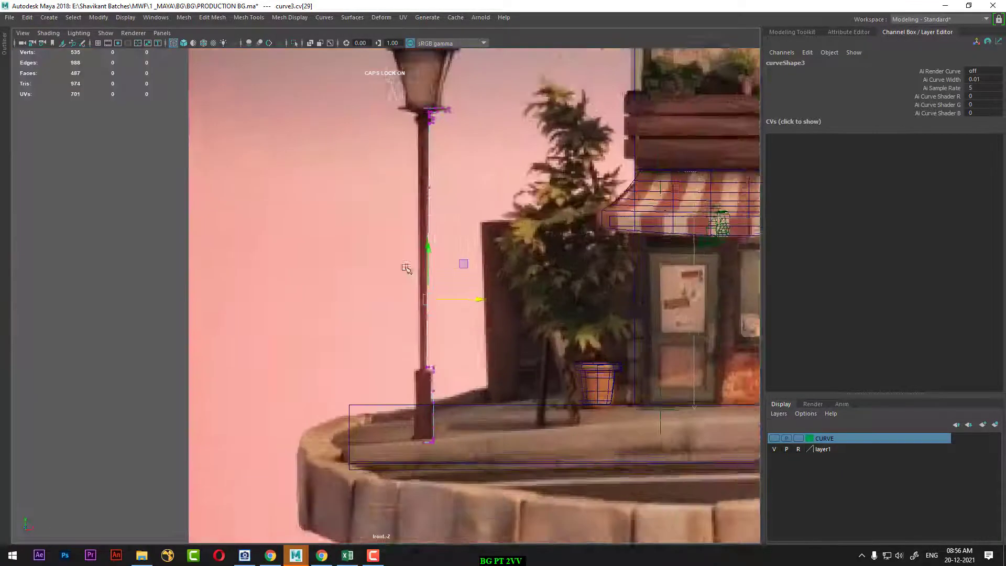
pyautogui.scroll(-2, 443, 286)
pyautogui.scroll(1, 438, 326)
pyautogui.scroll(2, 491, 382)
pyautogui.scroll(-1, 491, 382)
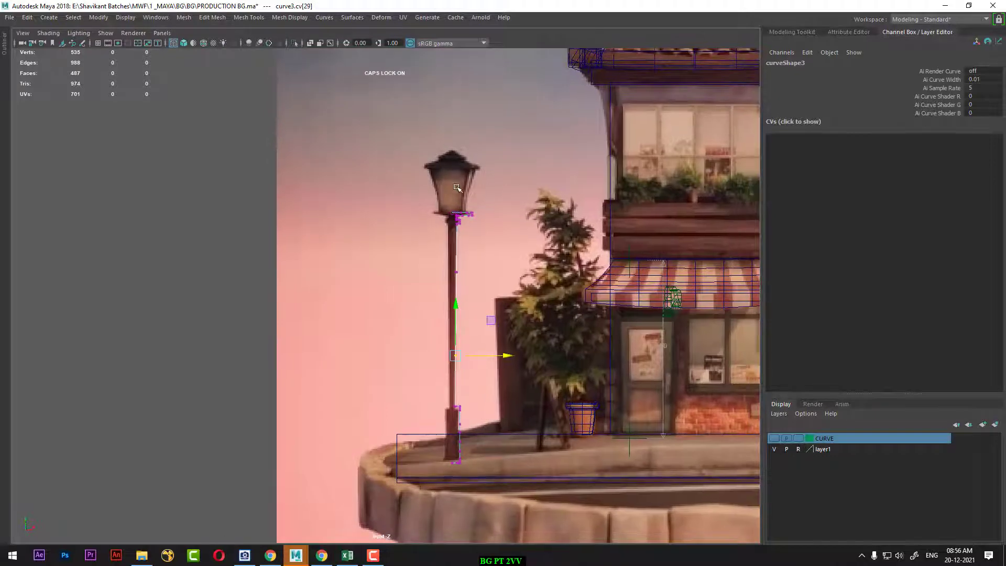
pyautogui.moveTo(468, 214); pyautogui.dragTo(531, 169, button='right')
pyautogui.click(488, 213)
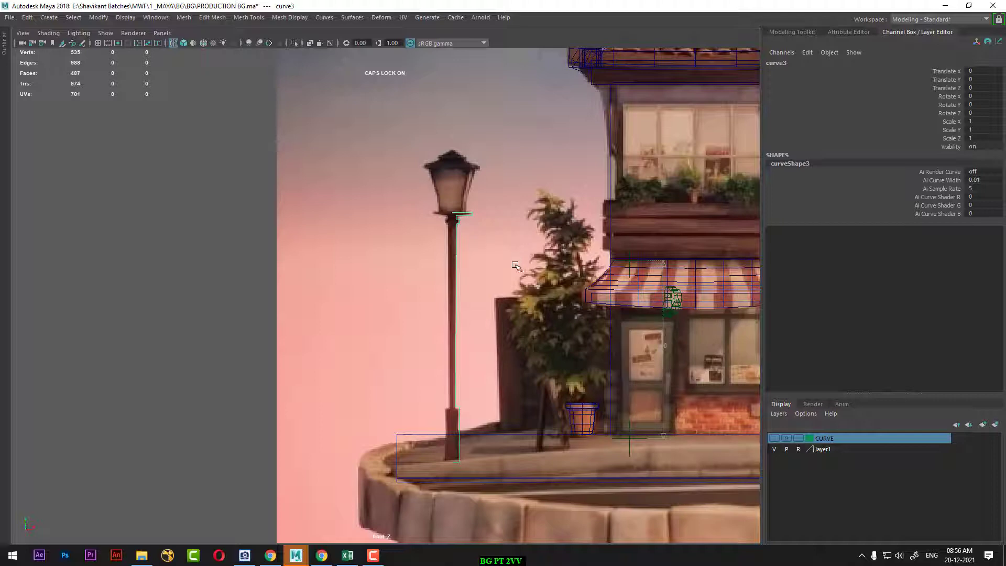
pyautogui.scroll(1, 499, 277)
pyautogui.scroll(3, 483, 310)
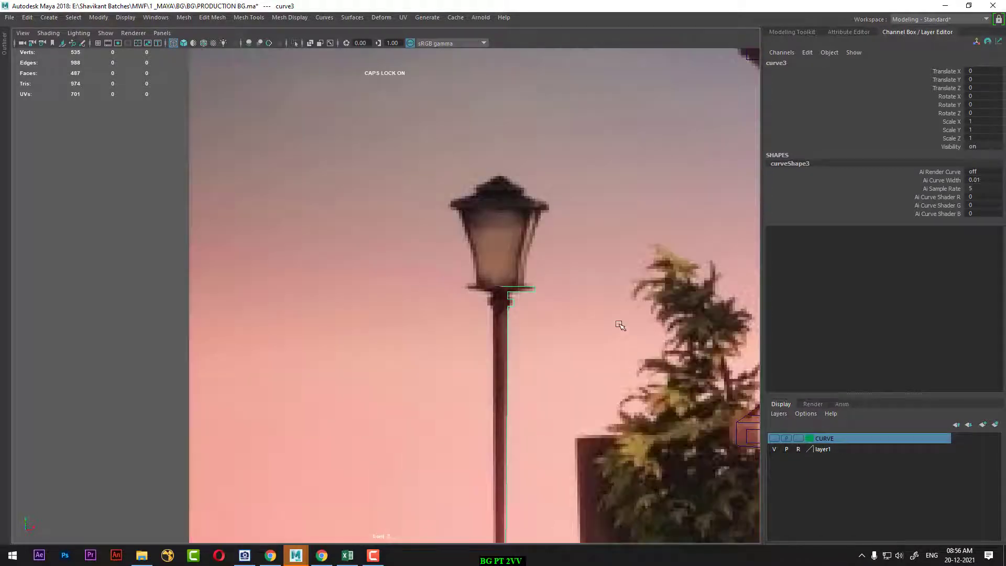
pyautogui.scroll(2, 596, 368)
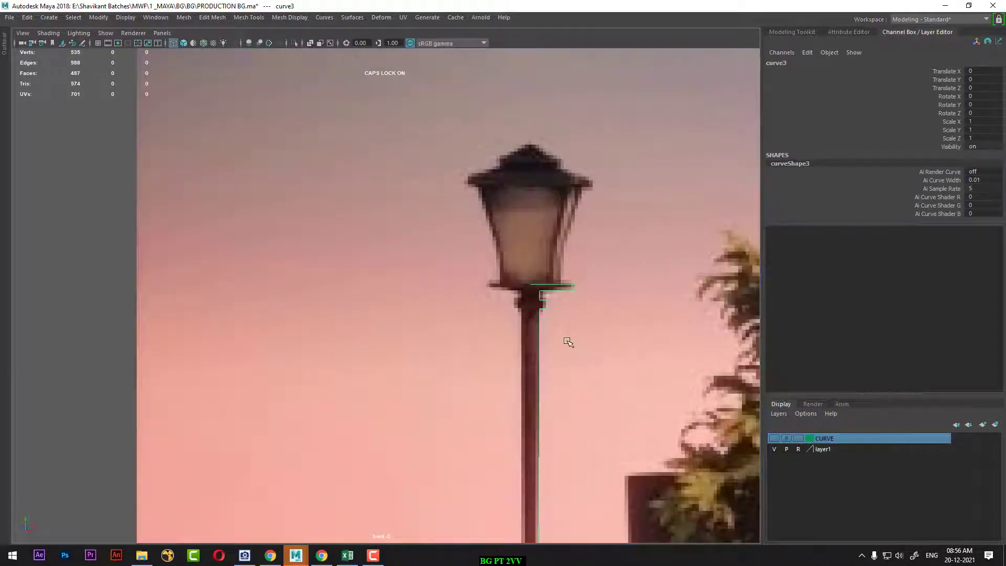
# - Revolve curve3 into the lamp post surface
pyautogui.click(534, 284)
pyautogui.press('Insert')
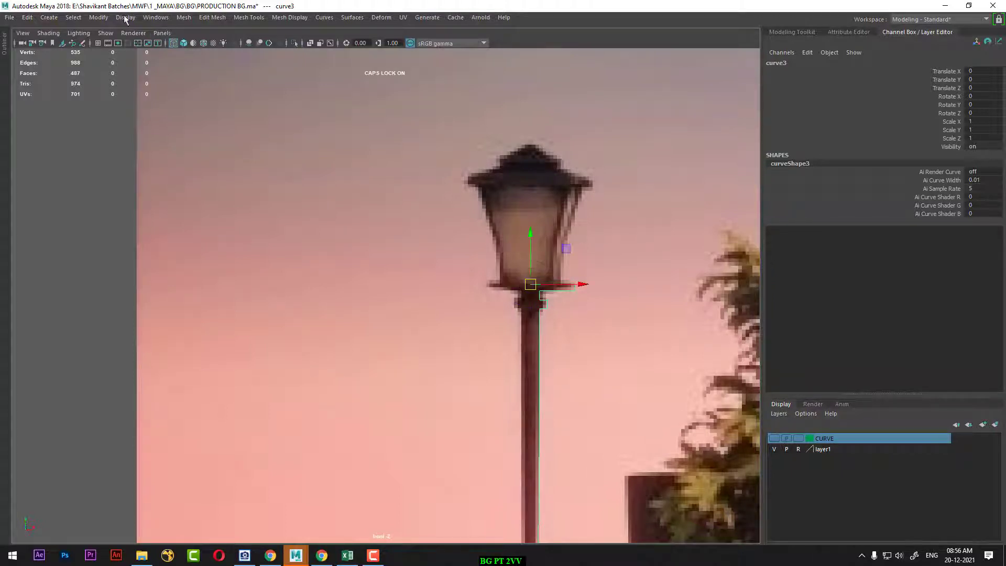
pyautogui.click(345, 19)
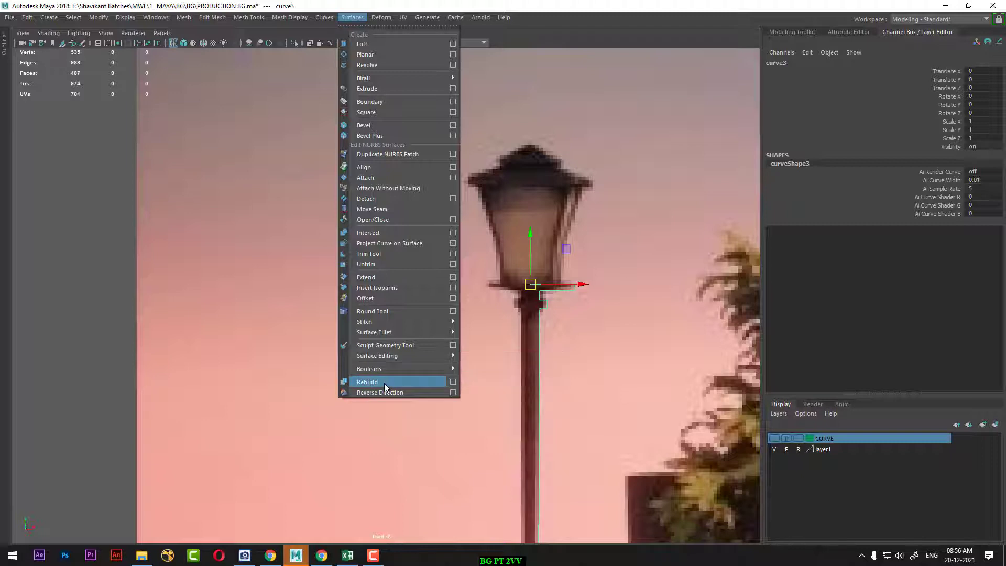
pyautogui.click(380, 64)
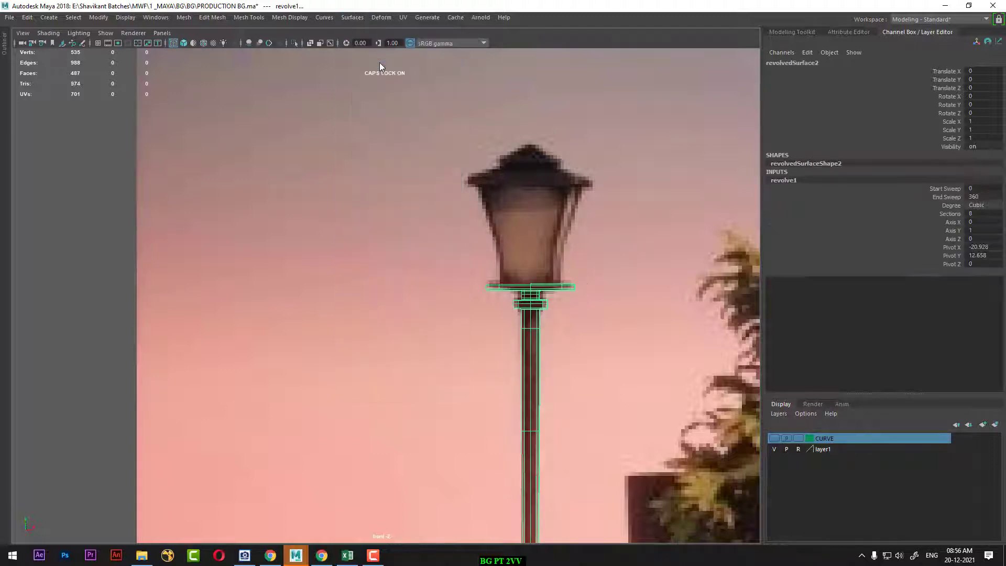
# - Turn on shaded display (5) and reverse the revolved surface's direction
pyautogui.press('5')
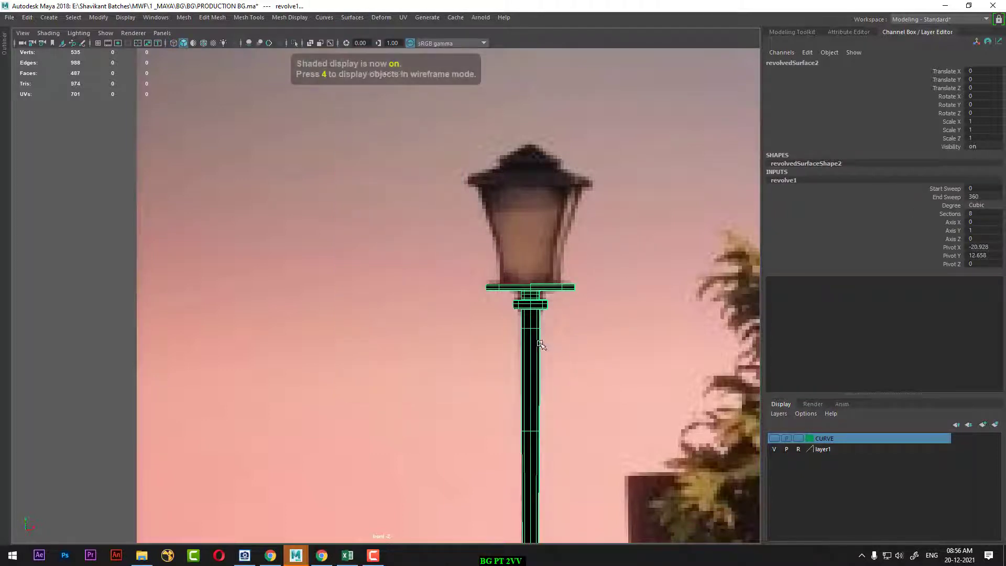
pyautogui.click(532, 335)
pyautogui.click(352, 18)
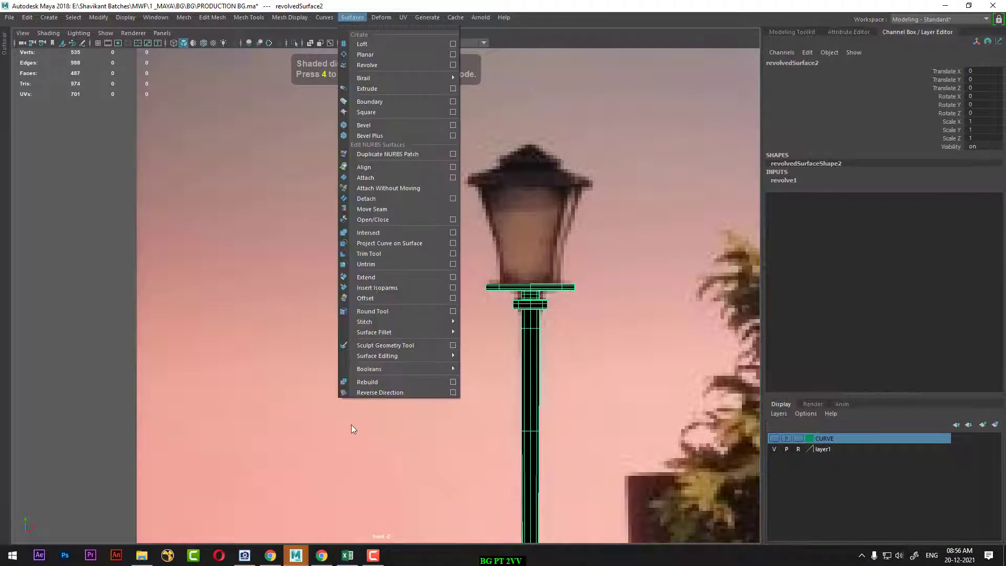
pyautogui.click(384, 392)
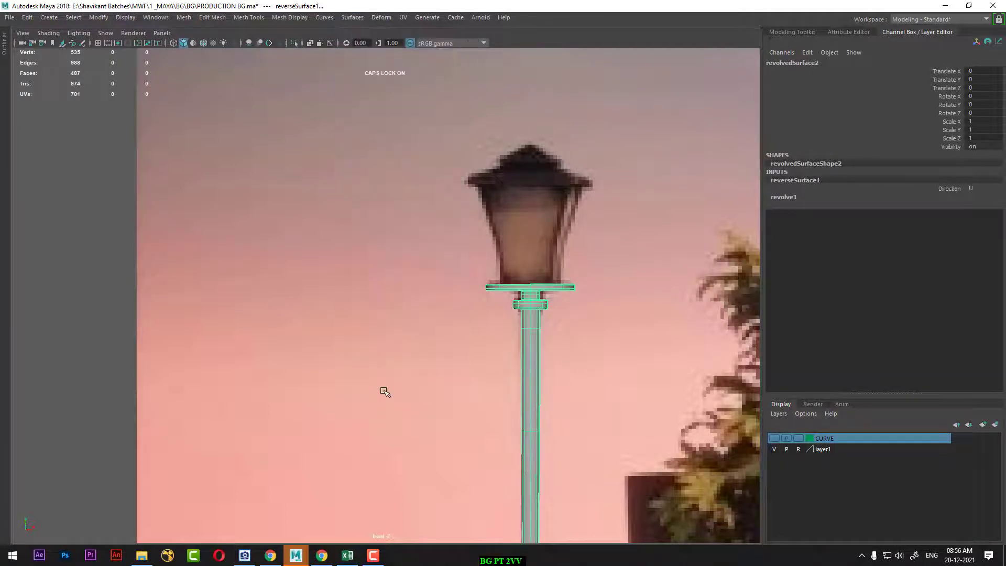
pyautogui.click(629, 364)
# - Frame the lamp head in the front view and open the Create curve tools
pyautogui.scroll(-5, 629, 364)
pyautogui.moveTo(551, 481)
pyautogui.keyDown('alt'); pyautogui.mouseDown(button='middle')
pyautogui.moveTo(545, 360)
pyautogui.moveTo(566, 493)
pyautogui.mouseUp(button='middle'); pyautogui.keyUp('alt')
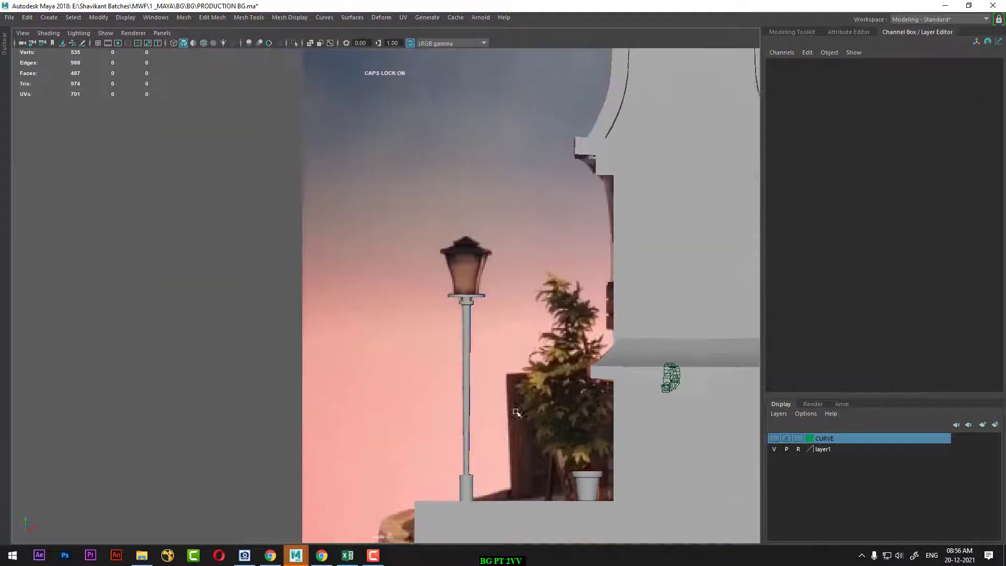
pyautogui.scroll(4, 507, 300)
pyautogui.scroll(1, 447, 239)
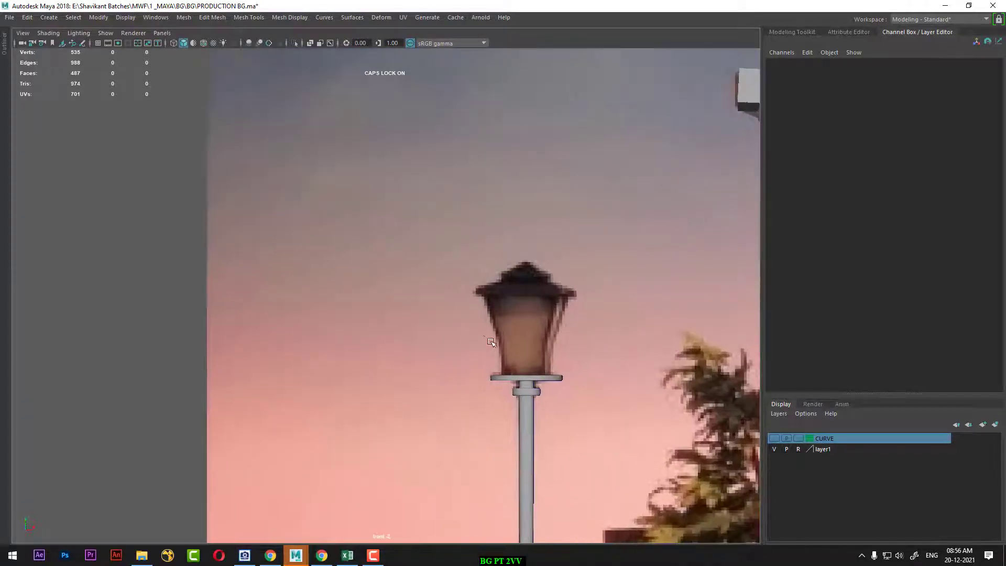
pyautogui.scroll(1, 449, 330)
pyautogui.scroll(1, 447, 296)
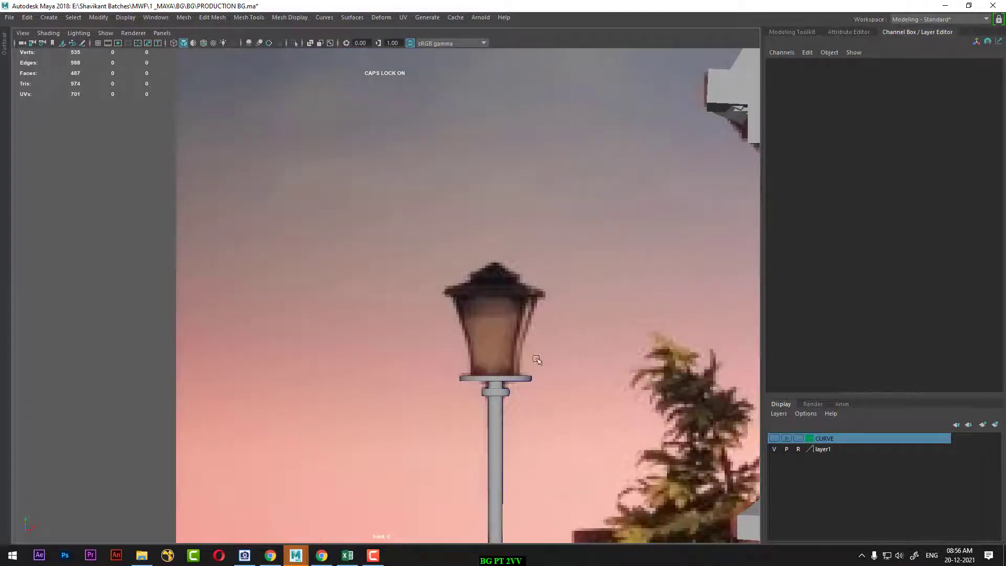
pyautogui.click(497, 336)
pyautogui.scroll(2, 498, 321)
pyautogui.scroll(1, 498, 321)
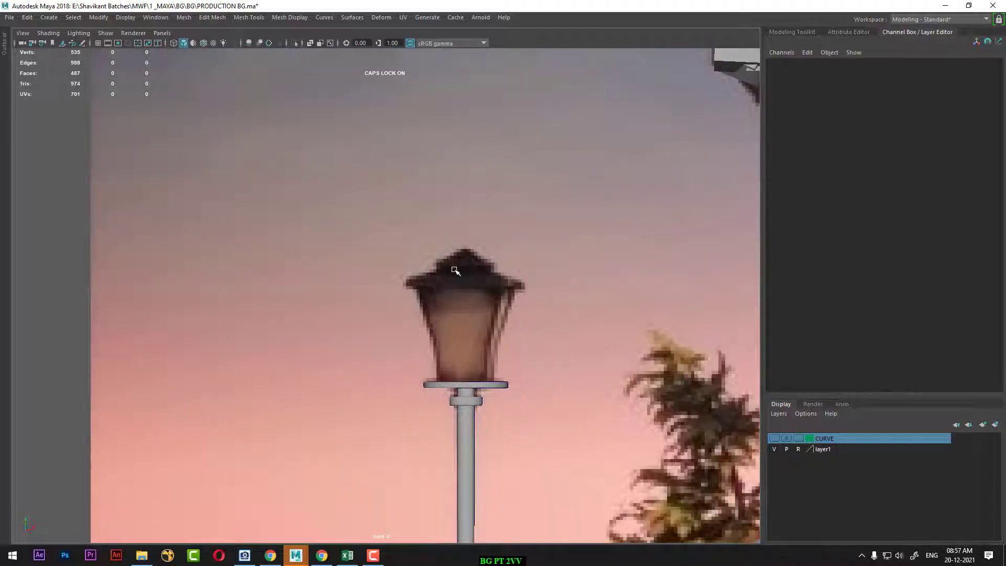
pyautogui.scroll(1, 474, 323)
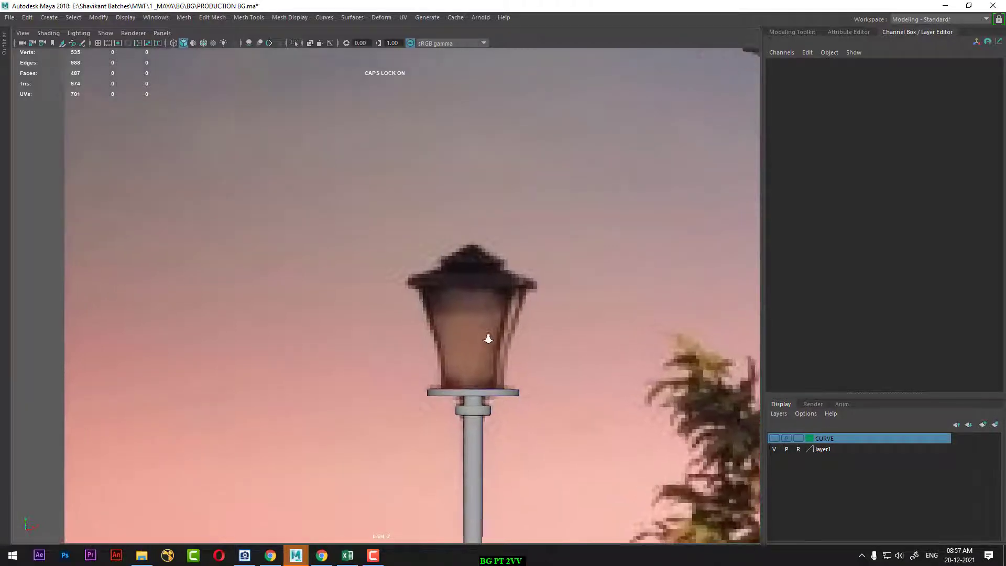
pyautogui.scroll(1, 493, 317)
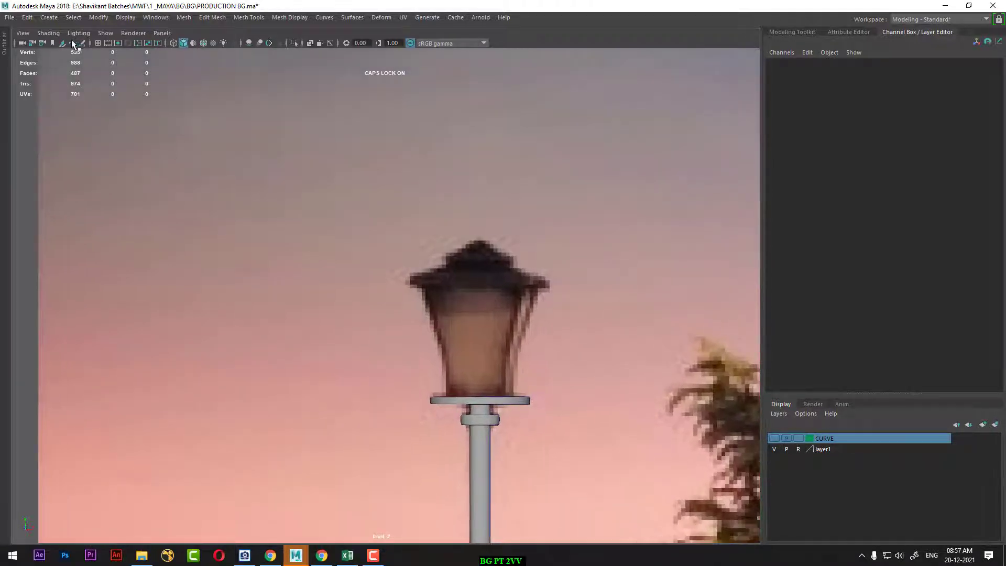
pyautogui.click(48, 18)
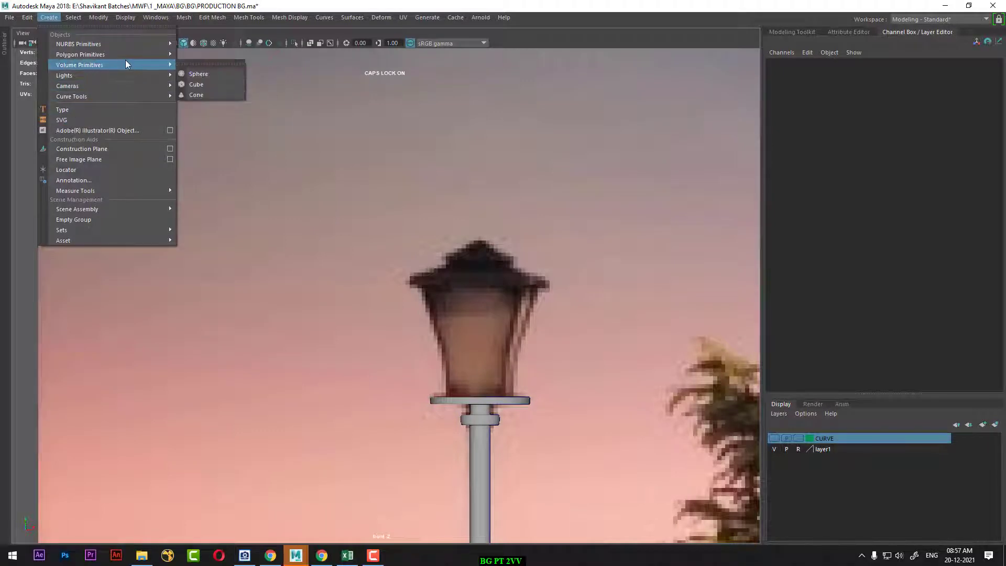
pyautogui.moveTo(71, 96)
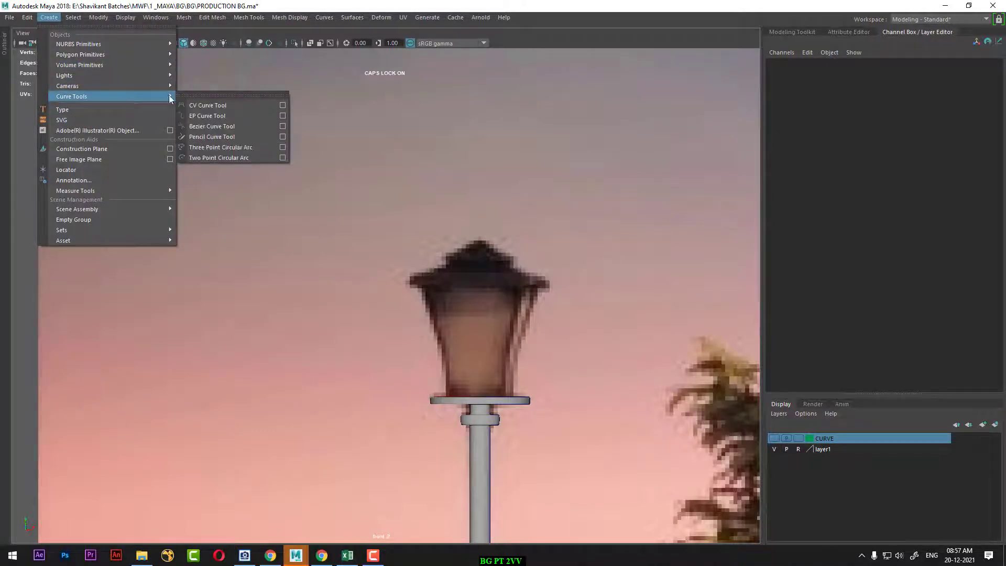
# - Start a CV curve at the lamp top and add a point at the roof's right edge
pyautogui.click(231, 105)
pyautogui.scroll(3, 602, 354)
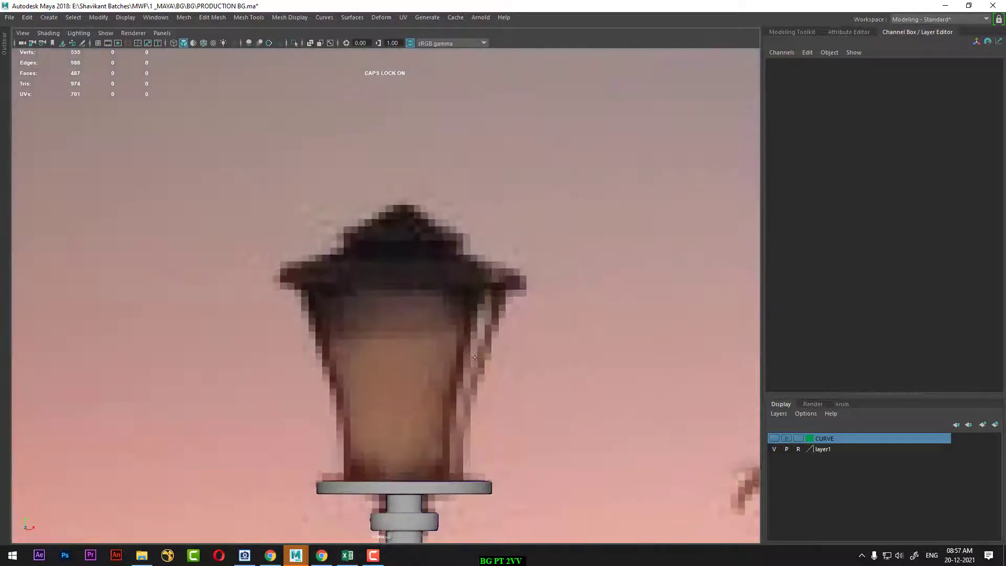
pyautogui.scroll(1, 440, 219)
pyautogui.scroll(-4, 467, 322)
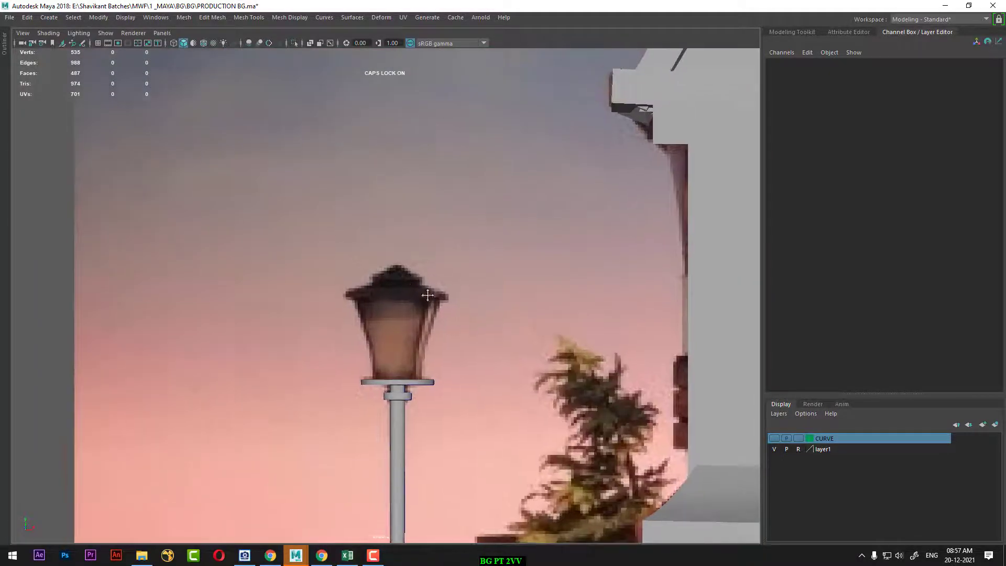
pyautogui.click(399, 263)
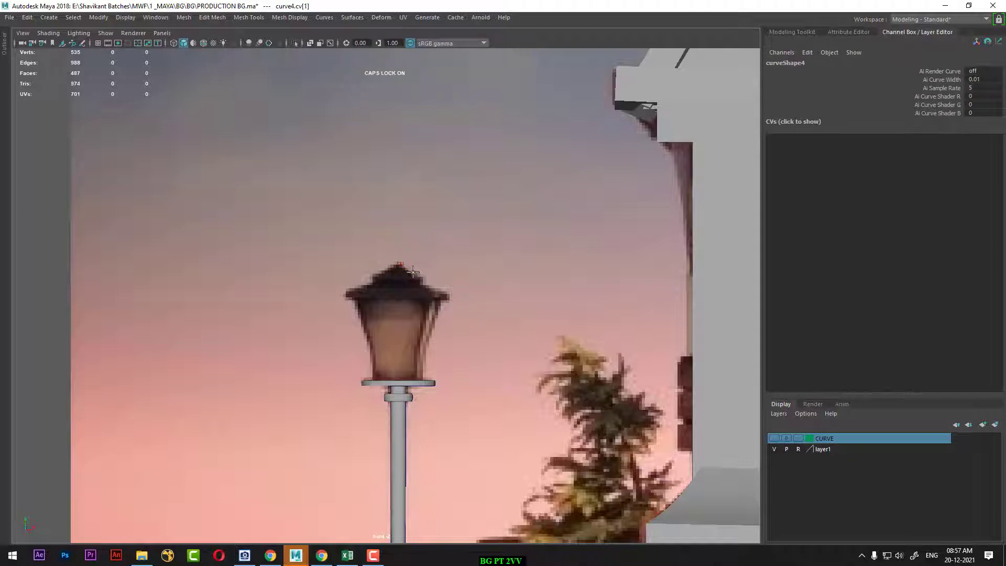
pyautogui.scroll(1, 428, 283)
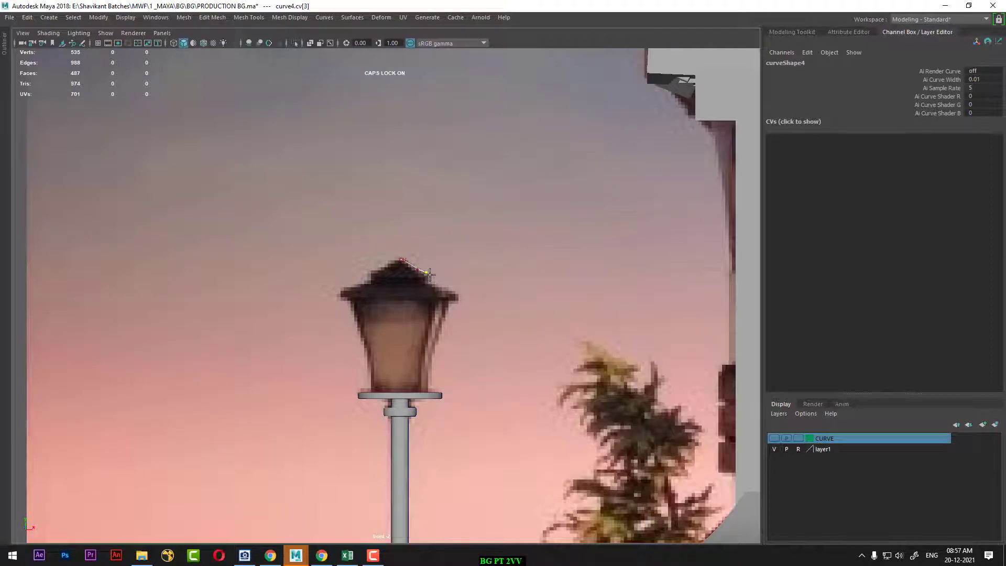
pyautogui.click(457, 292)
pyautogui.scroll(2, 457, 289)
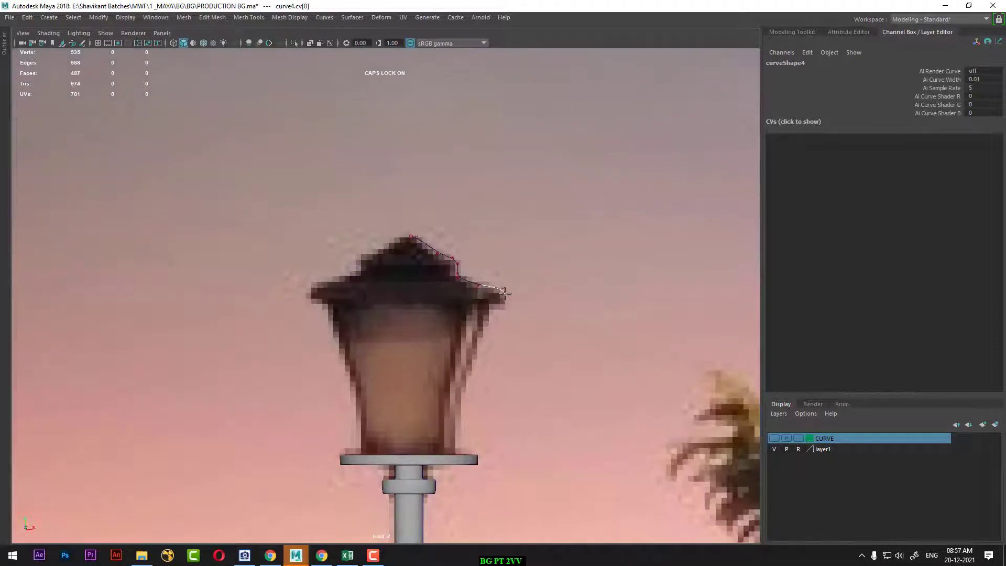
# - Add points below the roof end and down the glass side, finishing curve4
pyautogui.click(505, 298)
pyautogui.scroll(2, 487, 329)
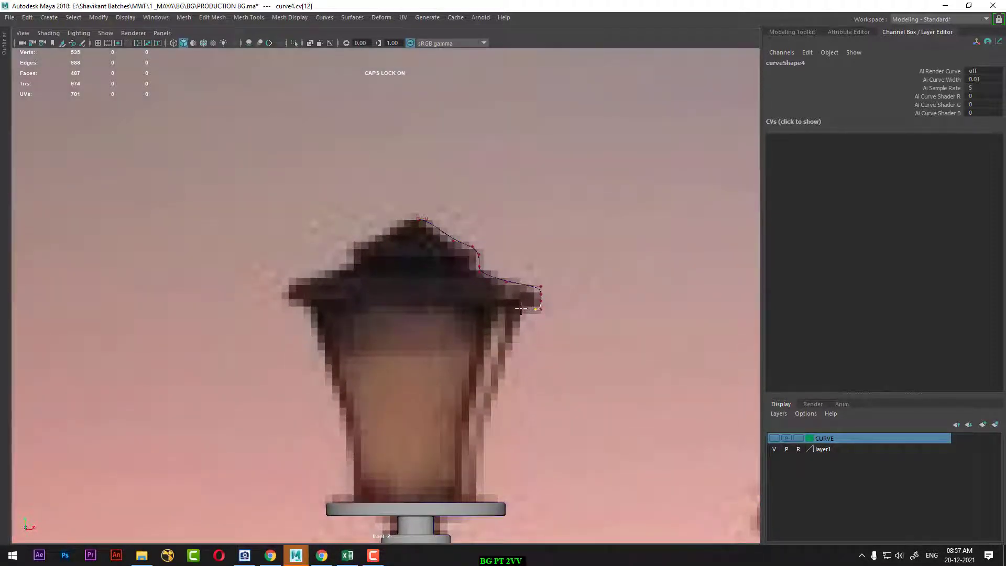
pyautogui.scroll(-3, 503, 312)
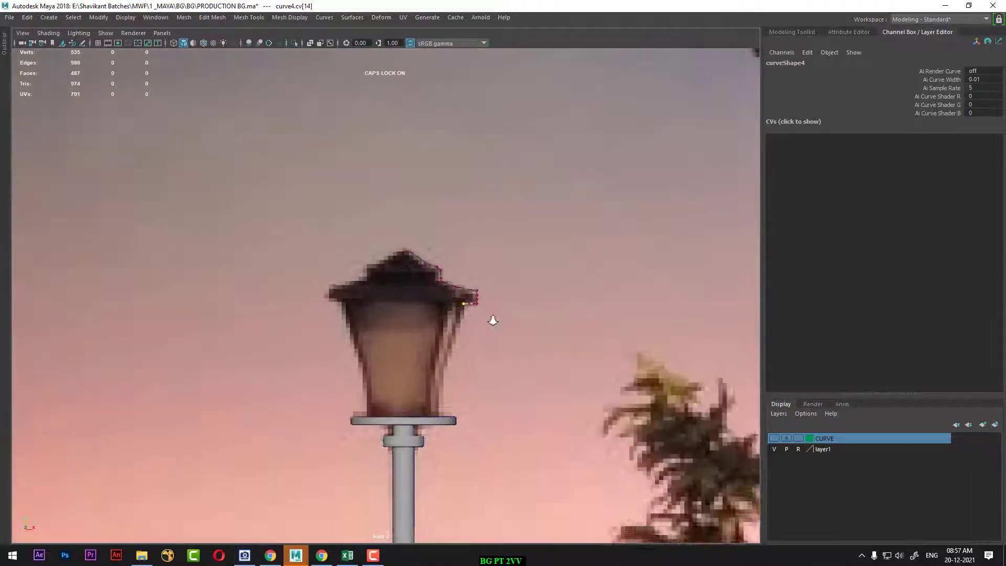
pyautogui.scroll(3, 534, 384)
pyautogui.scroll(1, 542, 376)
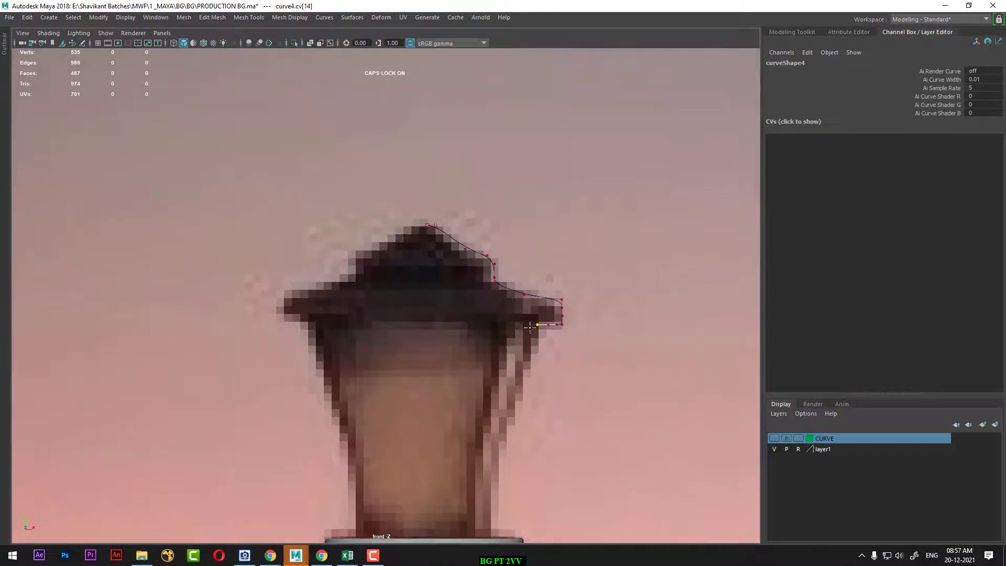
pyautogui.scroll(-3, 504, 399)
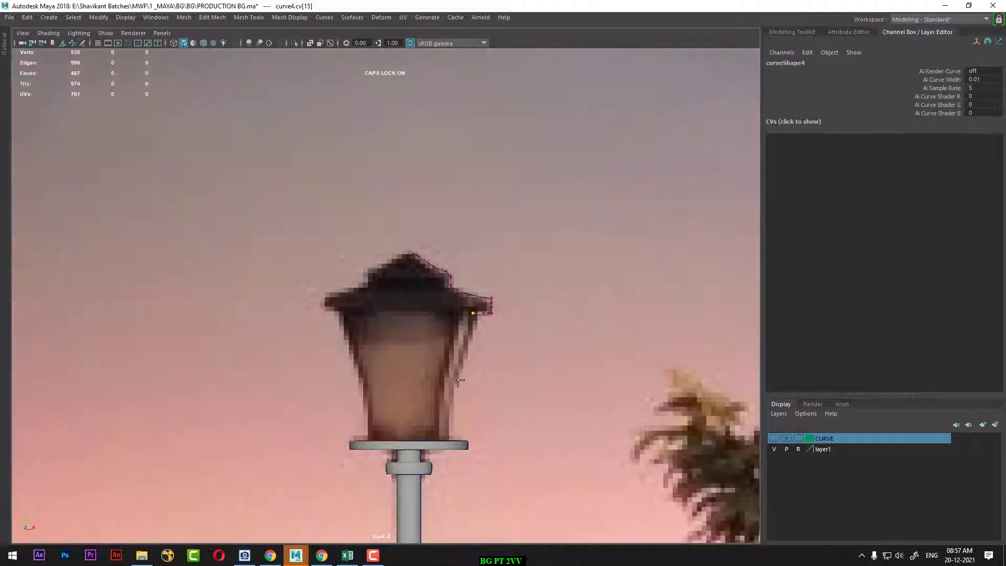
pyautogui.scroll(1, 483, 296)
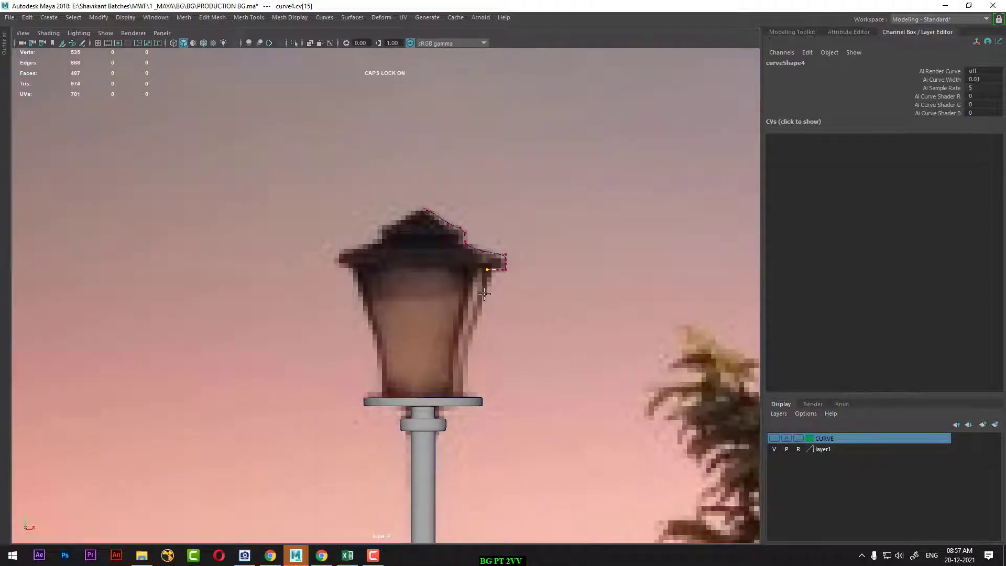
pyautogui.moveTo(484, 294); pyautogui.dragTo(467, 394)
pyautogui.press('Return')
# - Select curve4's control vertices near the lamp top, then return to Object Mode
pyautogui.scroll(1, 506, 318)
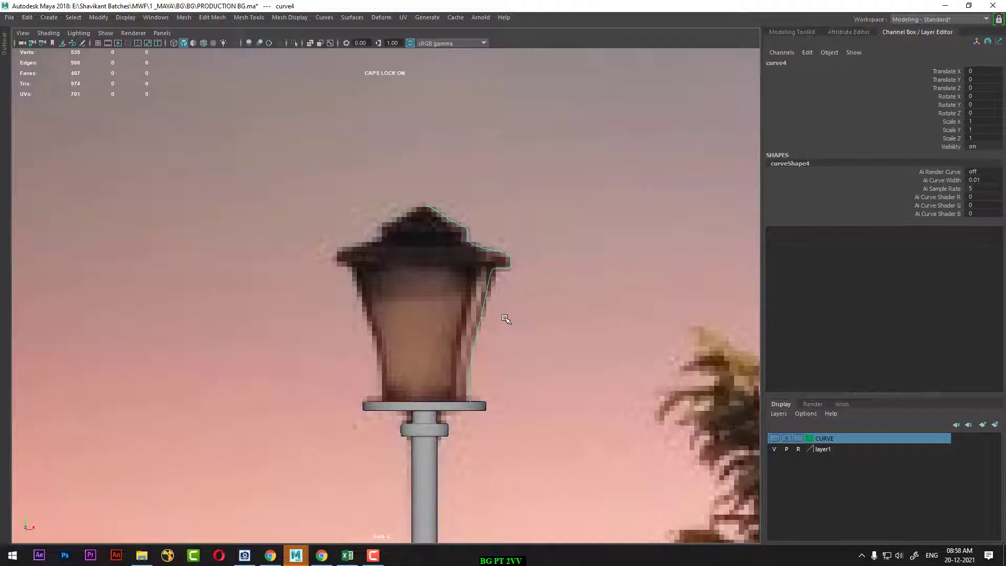
pyautogui.keyDown('alt'); pyautogui.moveTo(467, 269); pyautogui.dragTo(448, 342, button='middle'); pyautogui.keyUp('alt')
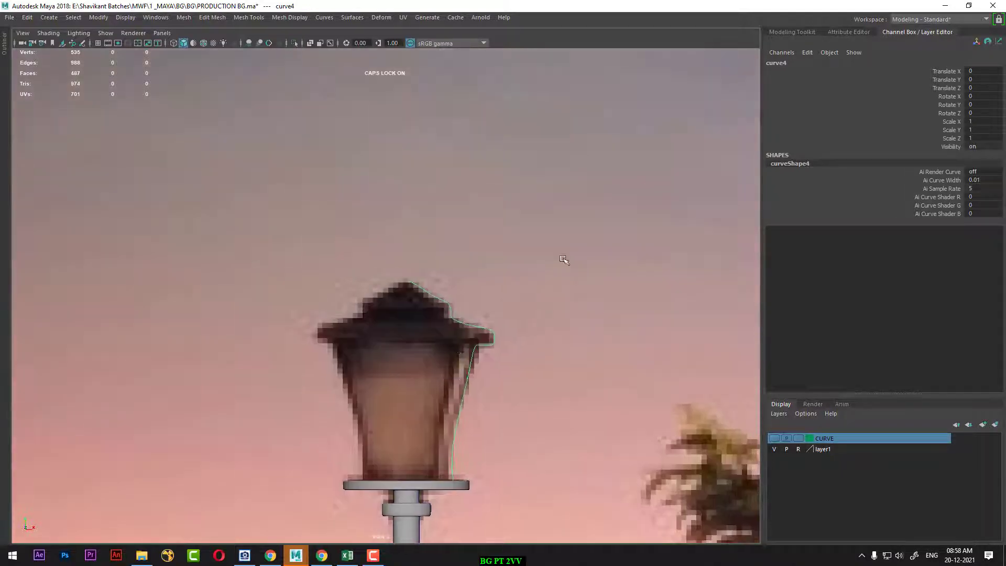
pyautogui.moveTo(589, 225); pyautogui.dragTo(544, 226, button='right')
pyautogui.scroll(1, 479, 285)
pyautogui.scroll(1, 431, 299)
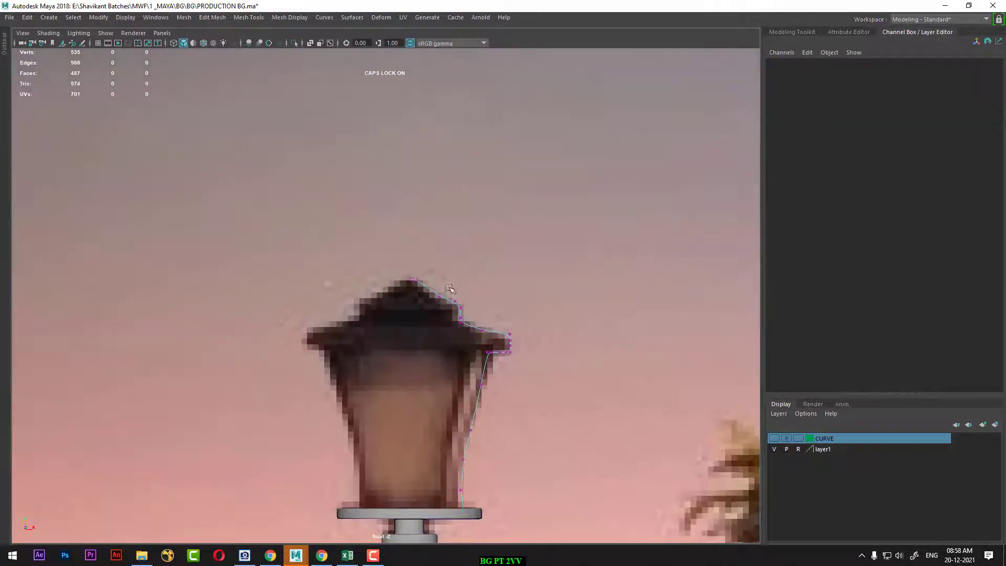
pyautogui.moveTo(443, 282); pyautogui.dragTo(430, 301)
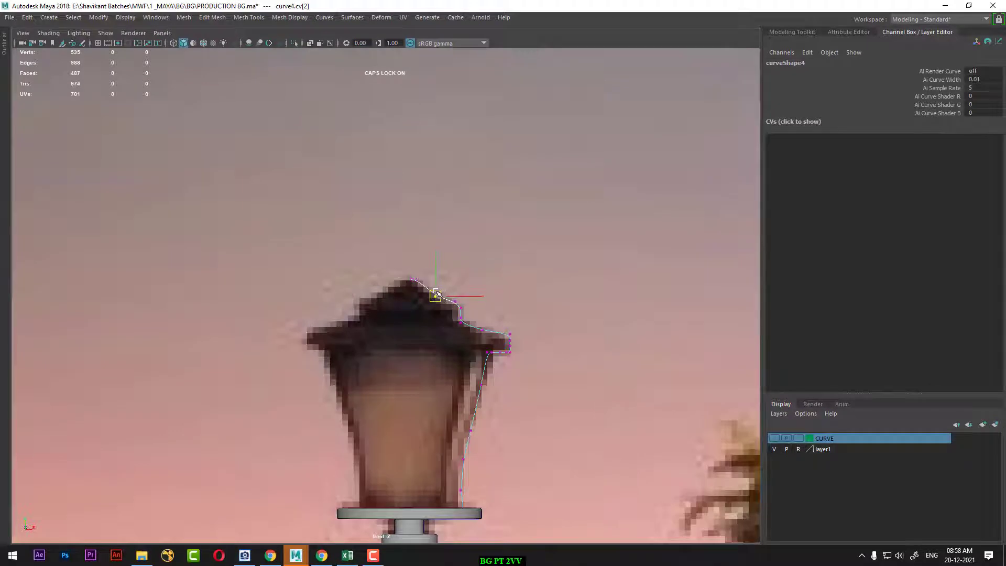
pyautogui.moveTo(491, 345); pyautogui.dragTo(552, 301, button='right')
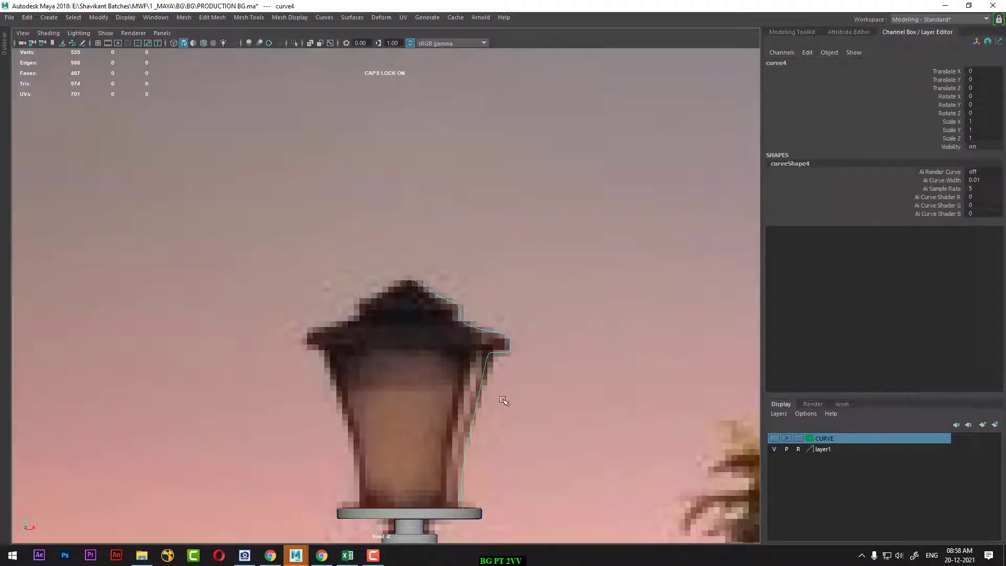
# - Switch to the perspective camera and orbit around curve4
pyautogui.scroll(-2, 539, 351)
pyautogui.scroll(1, 539, 351)
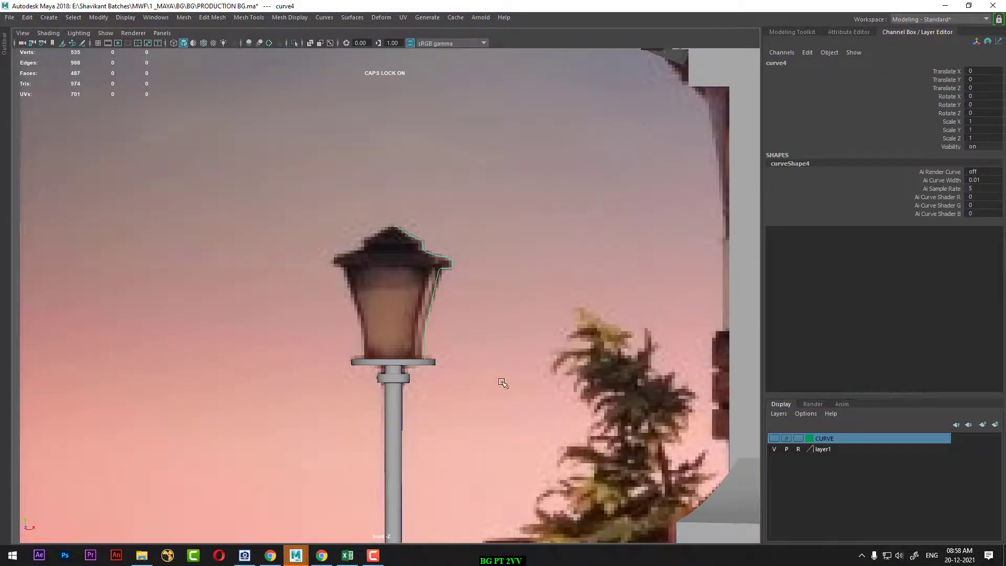
pyautogui.press('space')
pyautogui.click(561, 164)
pyautogui.moveTo(525, 359)
pyautogui.keyDown('alt'); pyautogui.mouseDown()
pyautogui.moveTo(470, 252)
pyautogui.moveTo(396, 257)
pyautogui.moveTo(416, 282)
pyautogui.moveTo(406, 283)
pyautogui.mouseUp(); pyautogui.keyUp('alt')
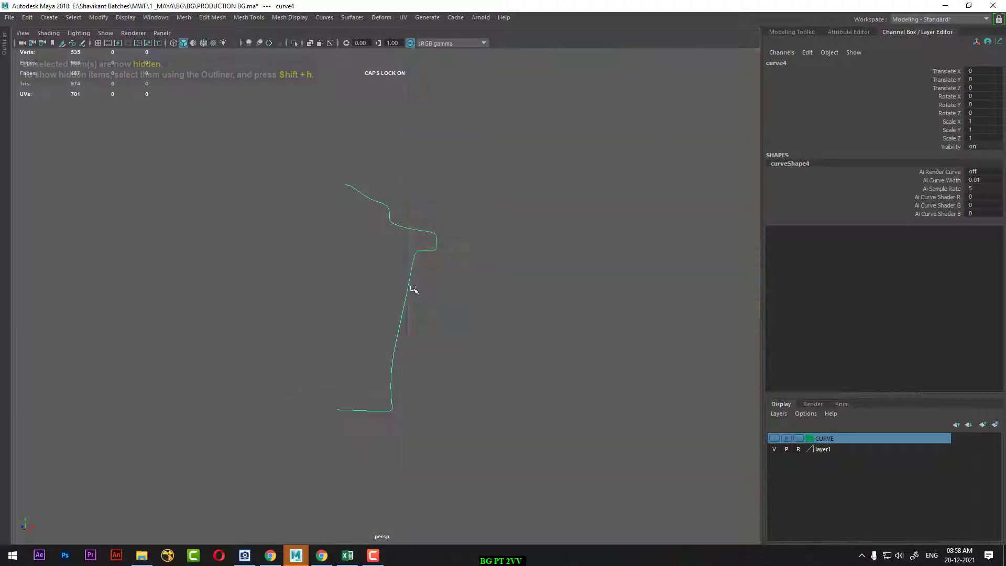
# - Isolate the lamp-head profile curve and orbit to view it at an angle
pyautogui.hotkey('alt', 'h')
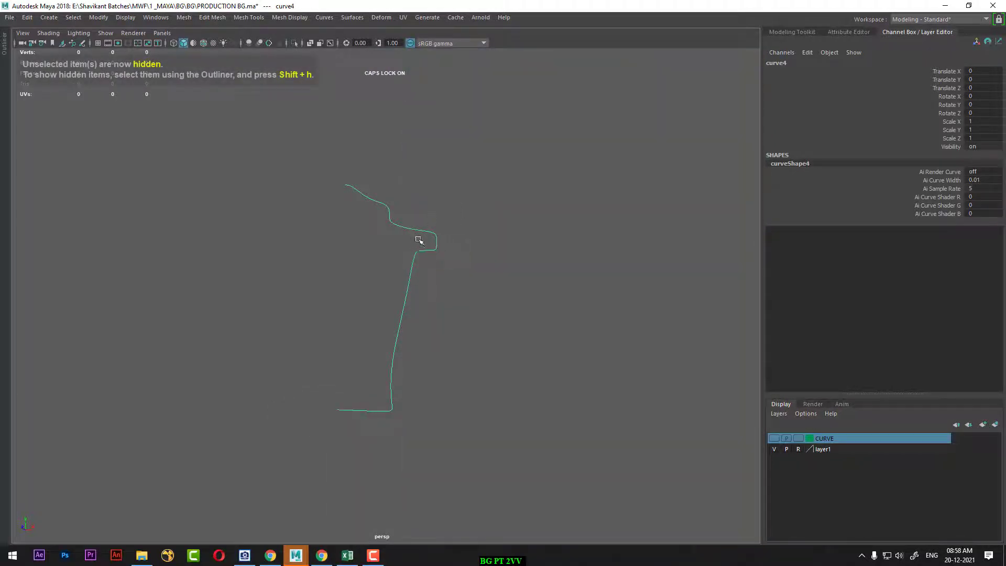
pyautogui.click(347, 185)
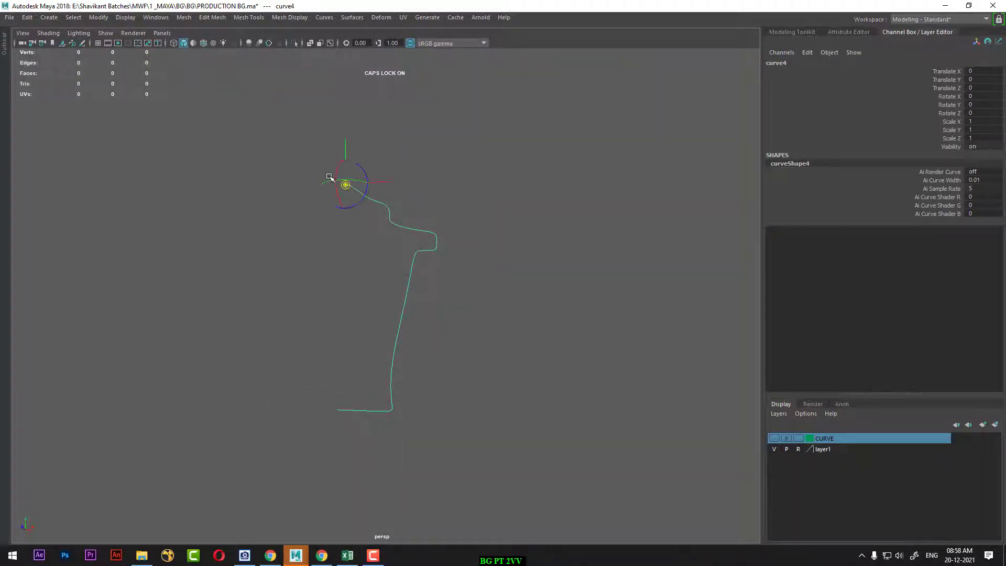
pyautogui.moveTo(466, 288)
pyautogui.keyDown('alt'); pyautogui.mouseDown()
pyautogui.moveTo(501, 333)
pyautogui.moveTo(482, 333)
pyautogui.mouseUp(); pyautogui.keyUp('alt')
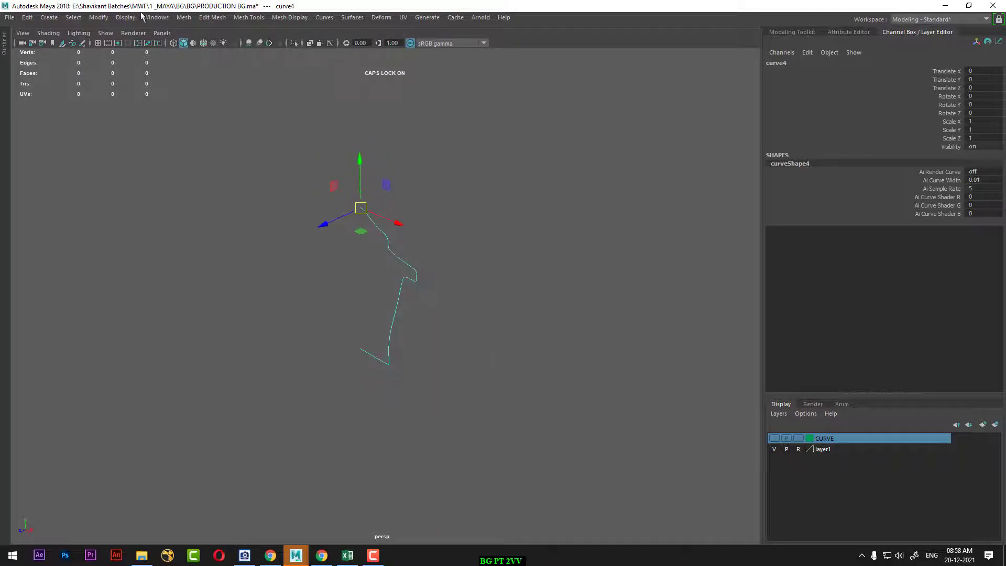
# - Revolve the profile curve 360° around Y into an 8-section surface, revolvedSurface3
pyautogui.click(351, 19)
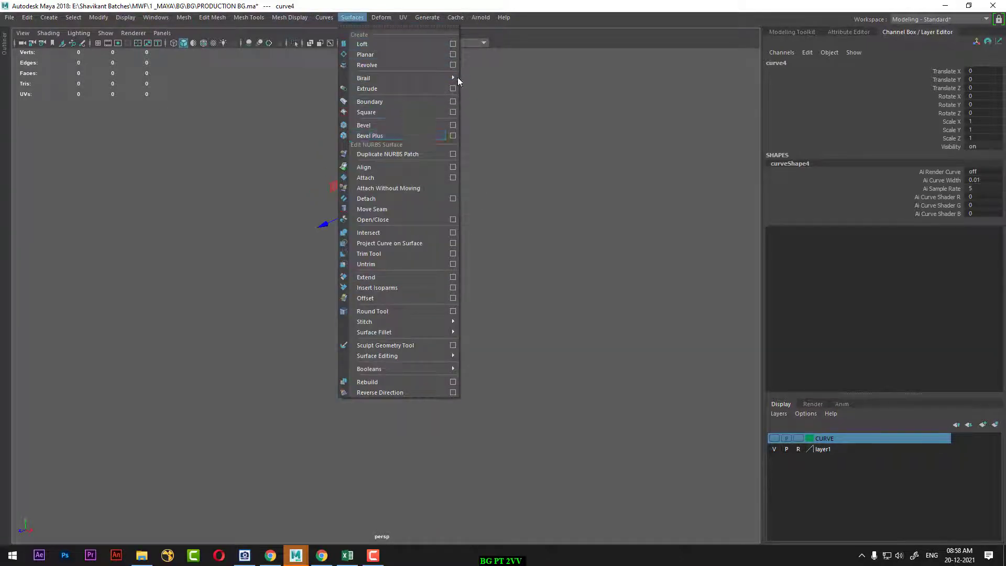
pyautogui.click(453, 65)
pyautogui.click(423, 334)
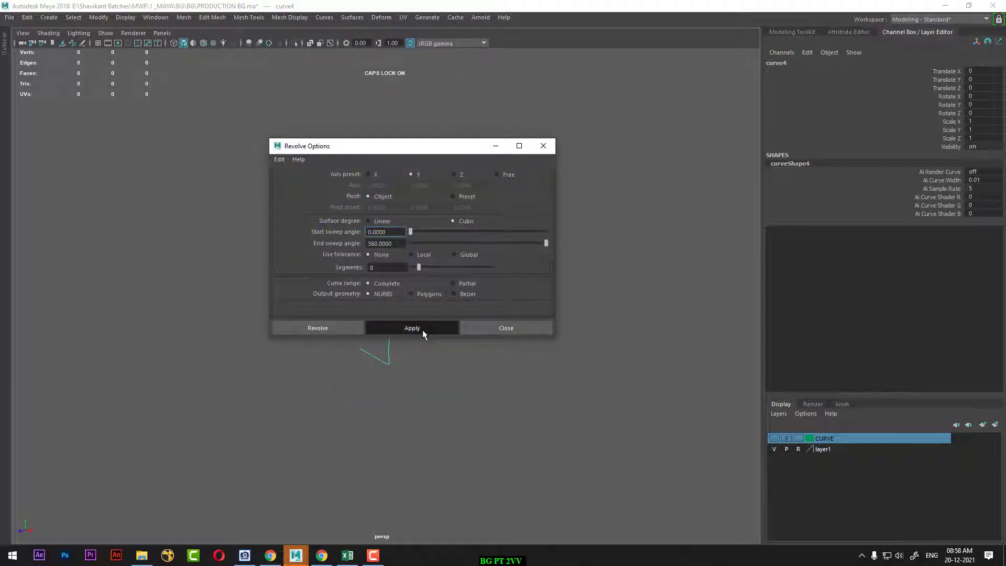
pyautogui.click(521, 327)
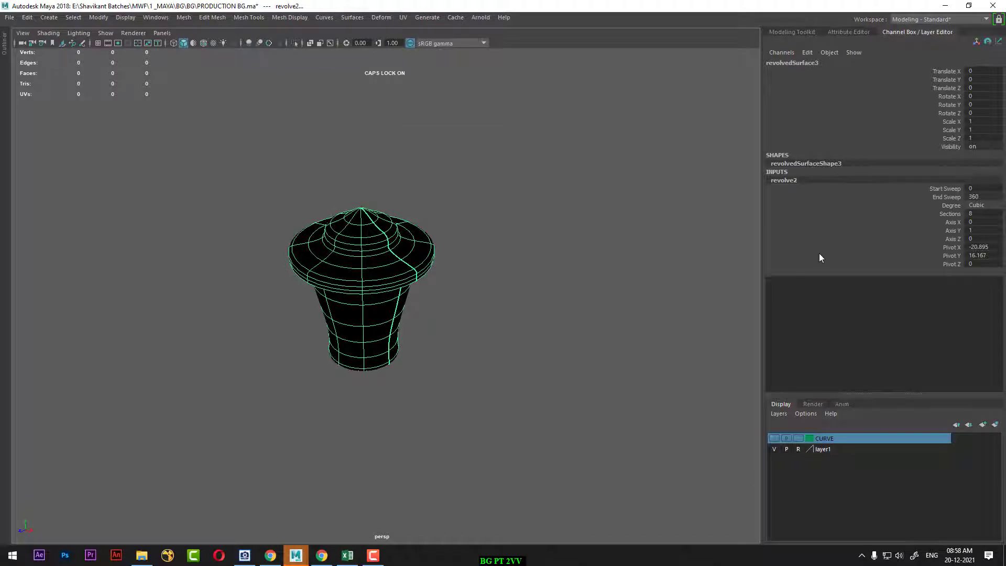
# - Set the revolve to 4 sections with Linear degree for a faceted lamp head
pyautogui.click(954, 216)
pyautogui.moveTo(611, 265); pyautogui.dragTo(582, 266, button='middle')
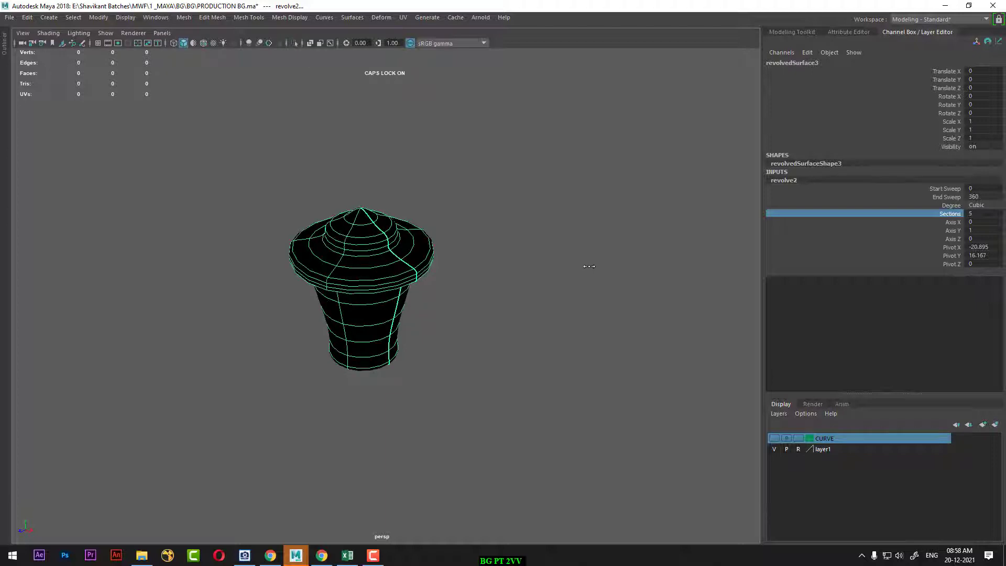
pyautogui.click(983, 203)
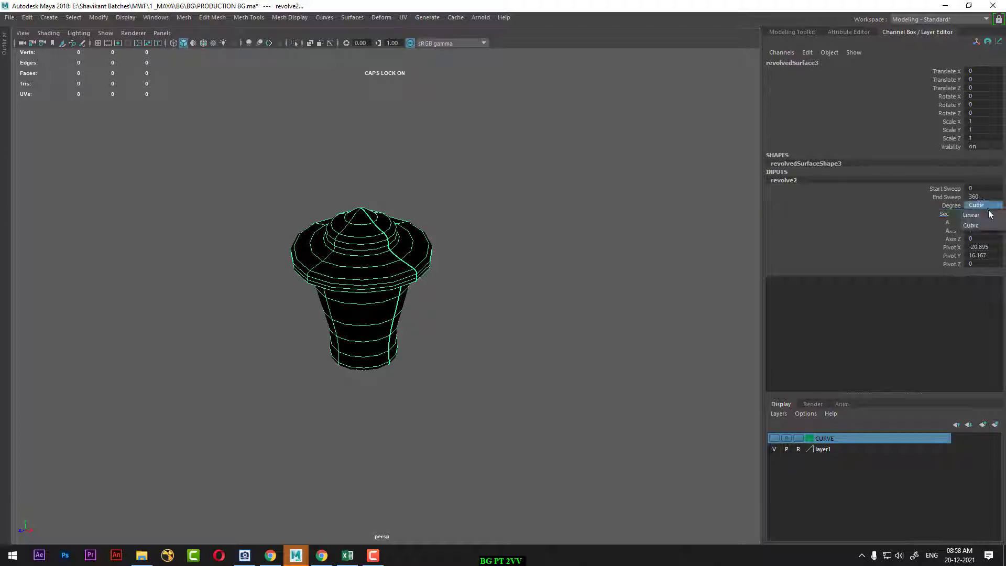
pyautogui.click(992, 223)
pyautogui.moveTo(652, 317)
pyautogui.keyDown('alt'); pyautogui.mouseDown()
pyautogui.moveTo(733, 299)
pyautogui.moveTo(602, 308)
pyautogui.moveTo(566, 367)
pyautogui.moveTo(522, 353)
pyautogui.moveTo(530, 365)
pyautogui.moveTo(607, 359)
pyautogui.moveTo(625, 376)
pyautogui.moveTo(620, 366)
pyautogui.mouseUp(); pyautogui.keyUp('alt')
pyautogui.click(355, 296)
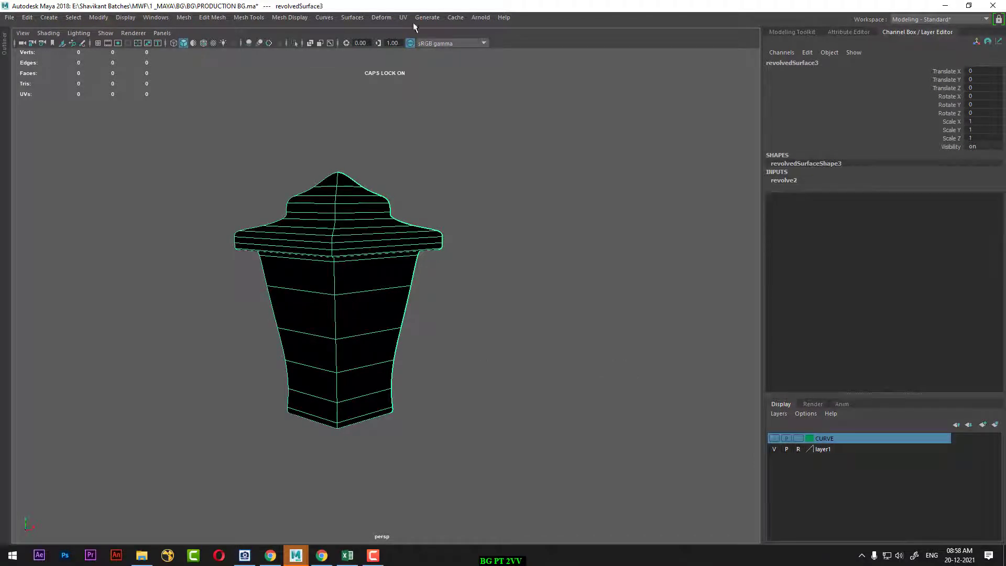
# - Reverse the lamp head's surface direction, check it against the reference, and reselect it
pyautogui.click(353, 17)
pyautogui.click(395, 394)
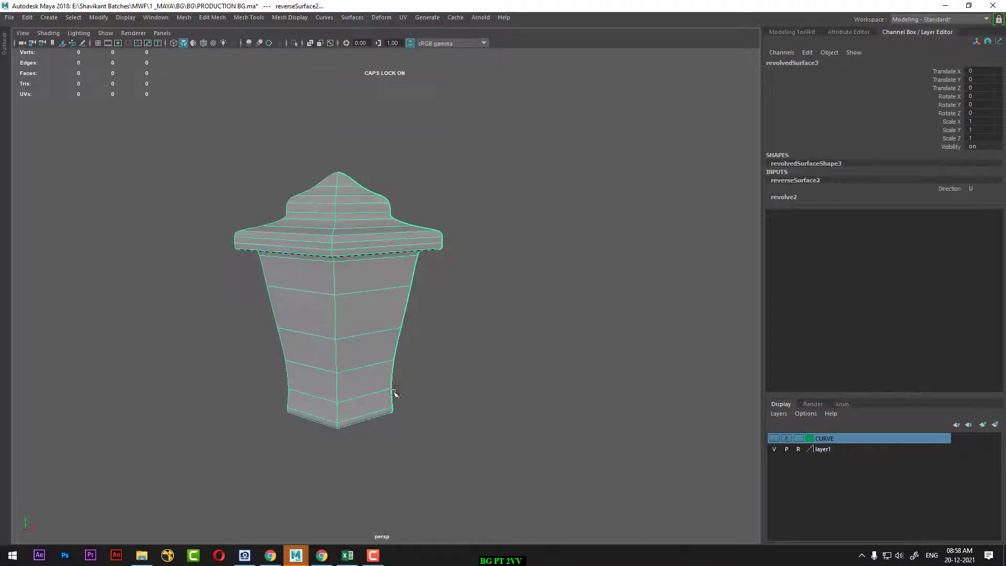
pyautogui.moveTo(494, 353)
pyautogui.keyDown('alt'); pyautogui.mouseDown()
pyautogui.moveTo(536, 347)
pyautogui.moveTo(481, 382)
pyautogui.moveTo(461, 378)
pyautogui.mouseUp(); pyautogui.keyUp('alt')
pyautogui.click(535, 348)
pyautogui.keyDown('alt'); pyautogui.moveTo(459, 374); pyautogui.dragTo(398, 350); pyautogui.keyUp('alt')
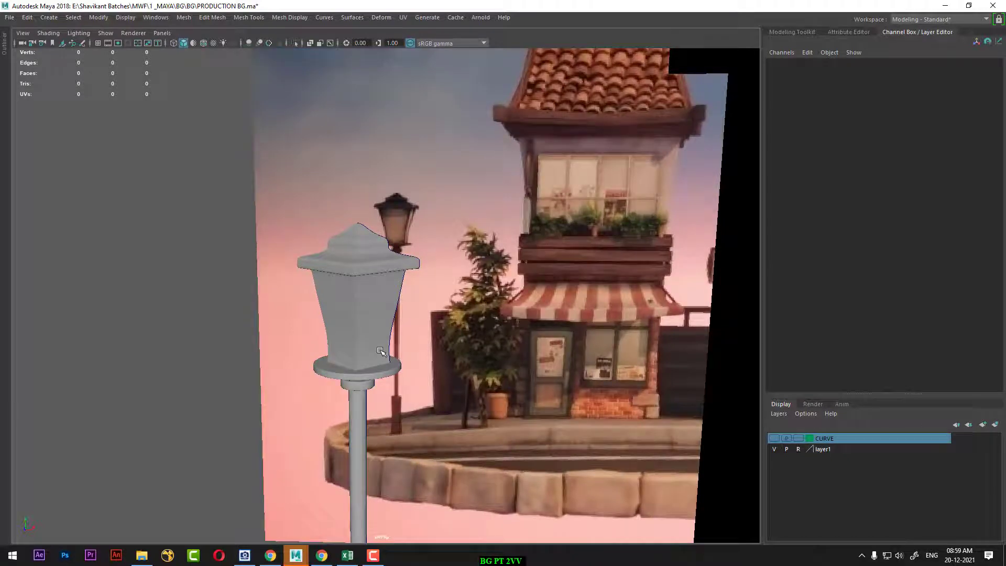
pyautogui.moveTo(417, 285)
pyautogui.keyDown('alt'); pyautogui.mouseDown()
pyautogui.moveTo(346, 313)
pyautogui.moveTo(394, 317)
pyautogui.mouseUp(); pyautogui.keyUp('alt')
pyautogui.click(354, 291)
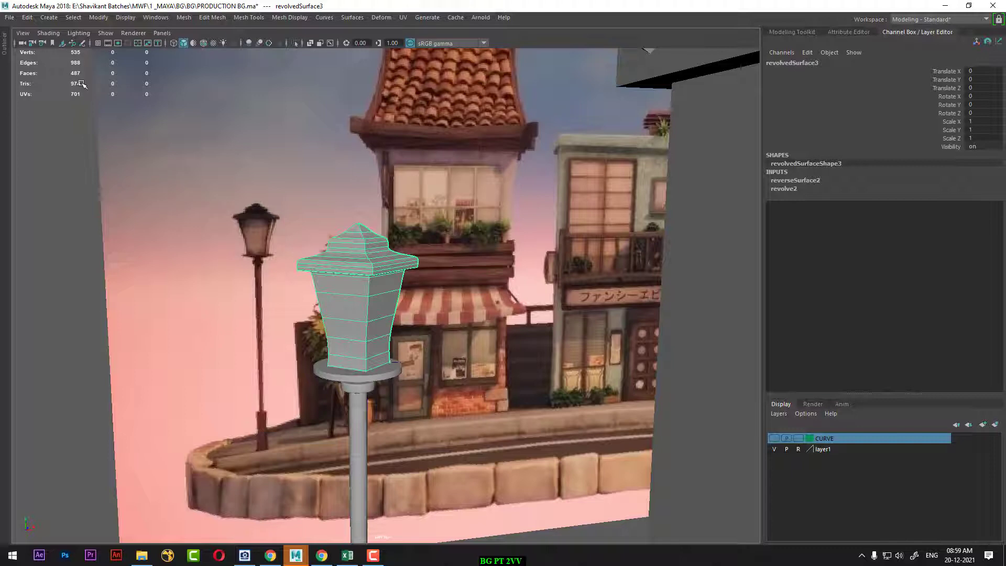
# - Isolate the lamp head and convert it to a quad polygon copy via NURBS to Polygons
pyautogui.click(98, 17)
pyautogui.moveTo(150, 272)
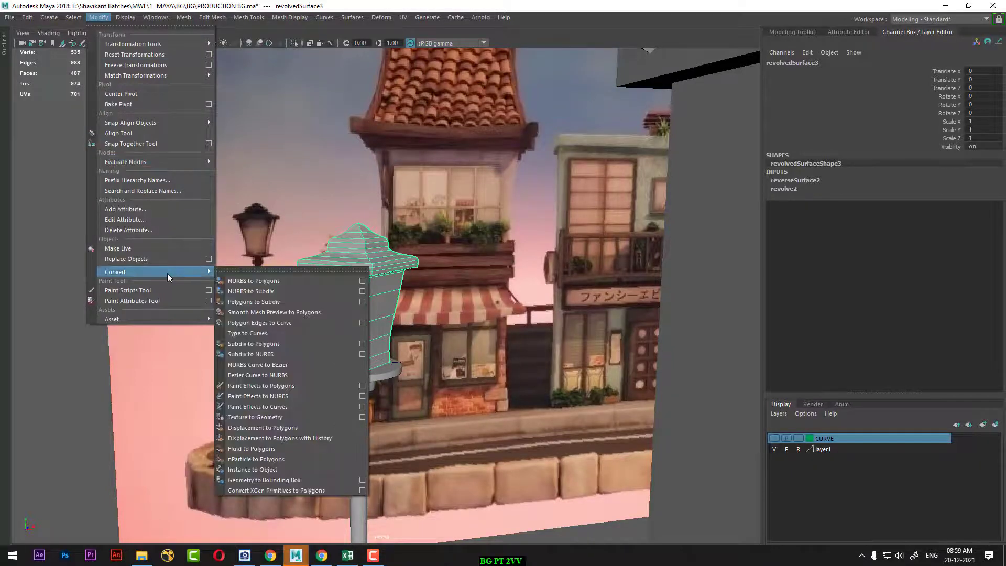
pyautogui.click(362, 281)
pyautogui.moveTo(411, 140); pyautogui.dragTo(686, 139)
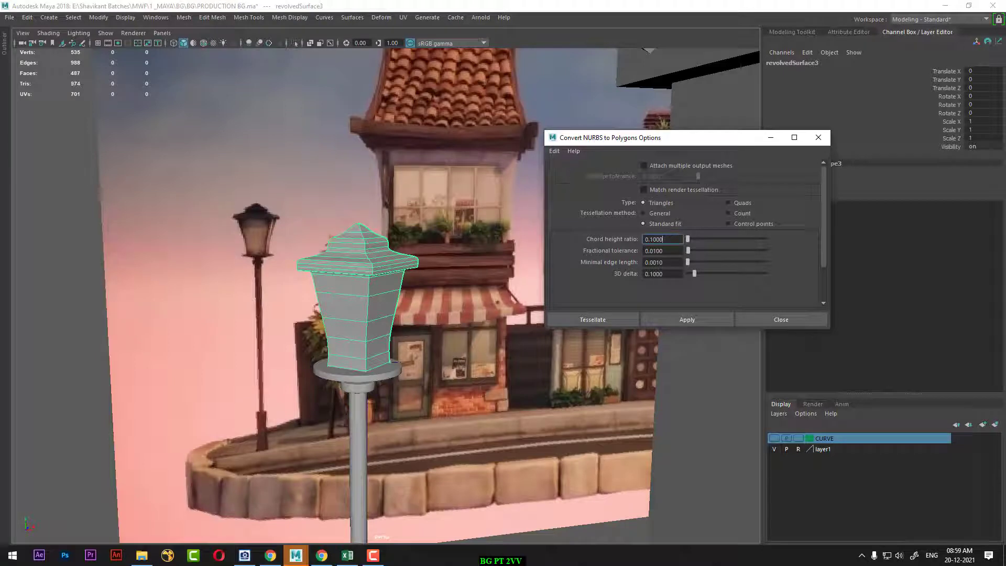
pyautogui.click(743, 202)
pyautogui.click(386, 328)
pyautogui.hotkey('alt', 'h')
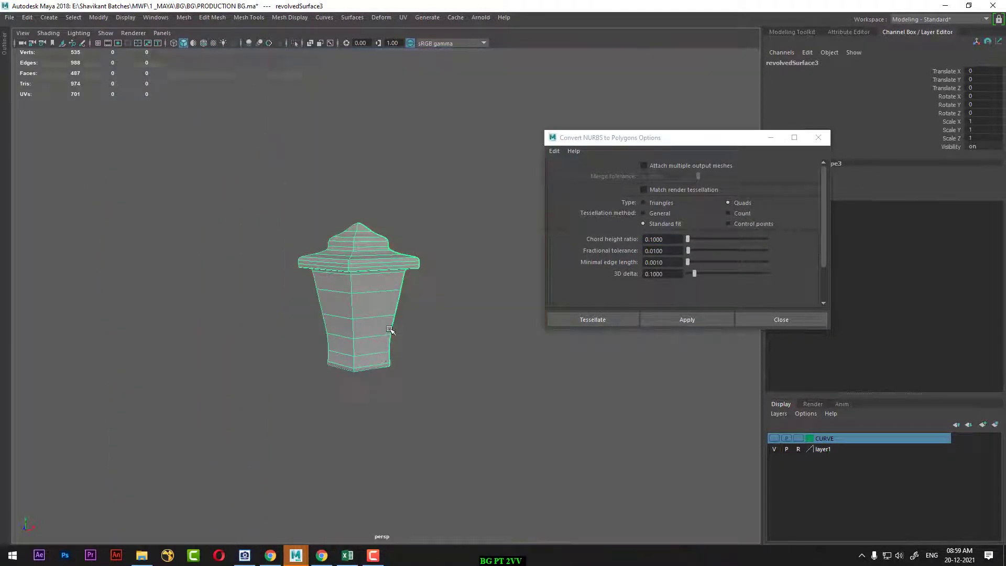
pyautogui.keyDown('alt'); pyautogui.moveTo(386, 328); pyautogui.dragTo(384, 391); pyautogui.keyUp('alt')
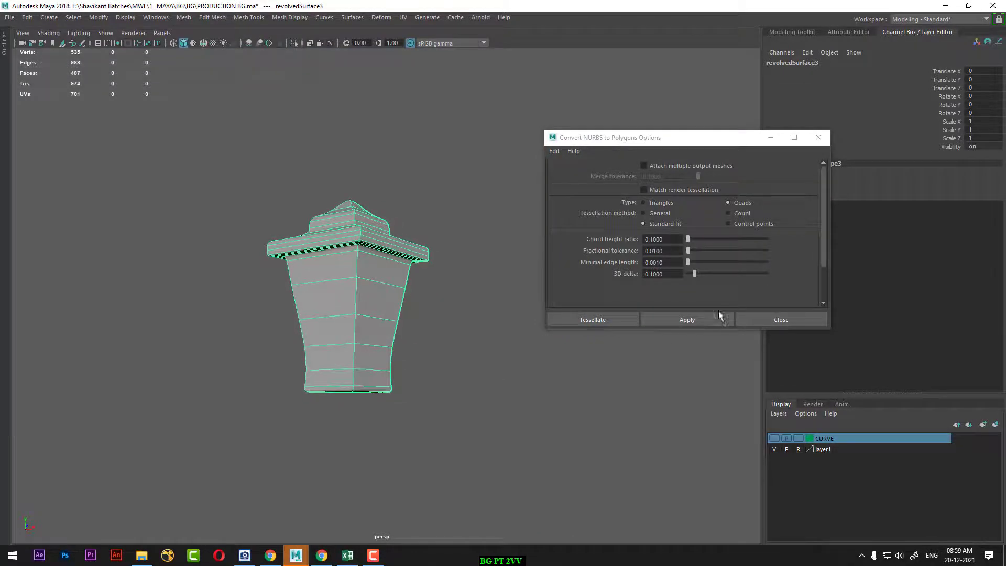
pyautogui.click(692, 318)
# - Center the quad copy's pivot and move it left of the original lamp
pyautogui.keyDown('alt'); pyautogui.moveTo(445, 348); pyautogui.dragTo(455, 375); pyautogui.keyUp('alt')
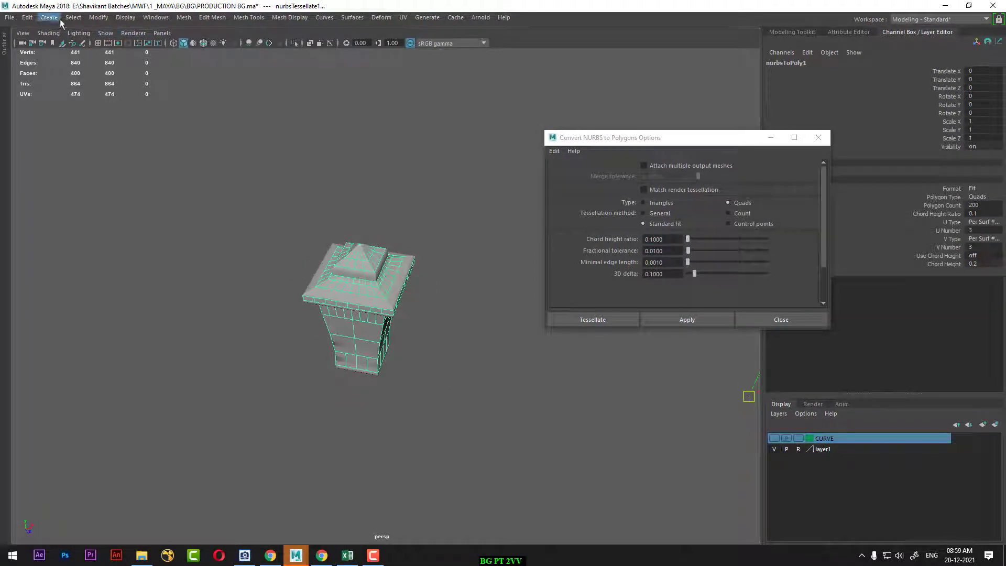
pyautogui.click(98, 17)
pyautogui.click(148, 95)
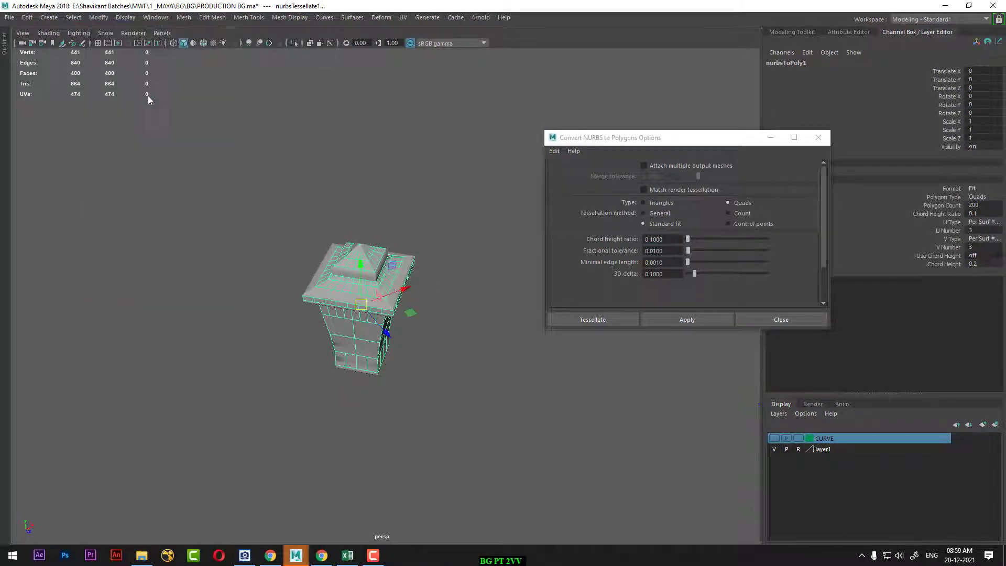
pyautogui.moveTo(398, 291)
pyautogui.mouseDown()
pyautogui.moveTo(265, 294)
pyautogui.moveTo(286, 349)
pyautogui.mouseUp()
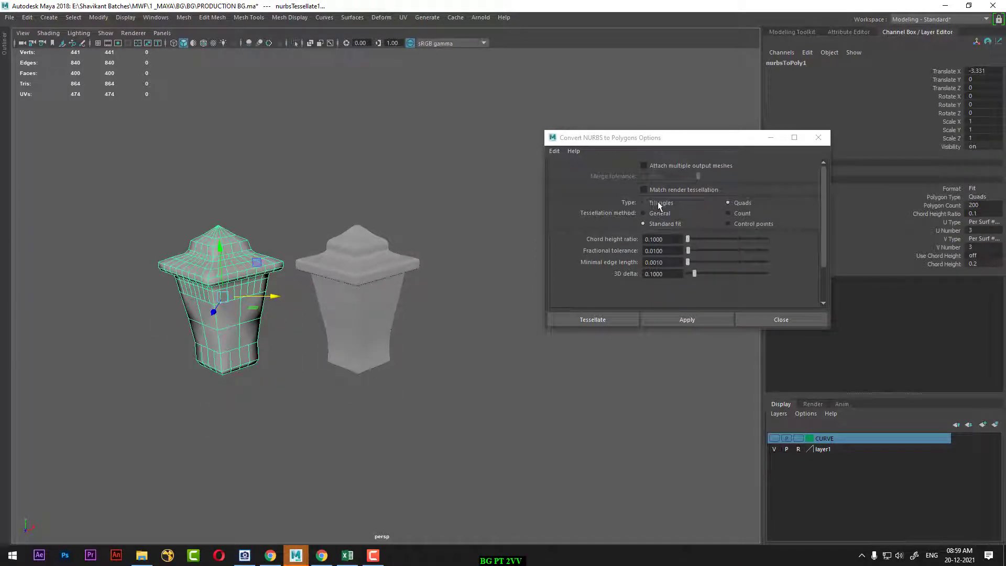
# - Convert the original NURBS lamp head to a 200-count triangulated polygon copy
pyautogui.click(374, 276)
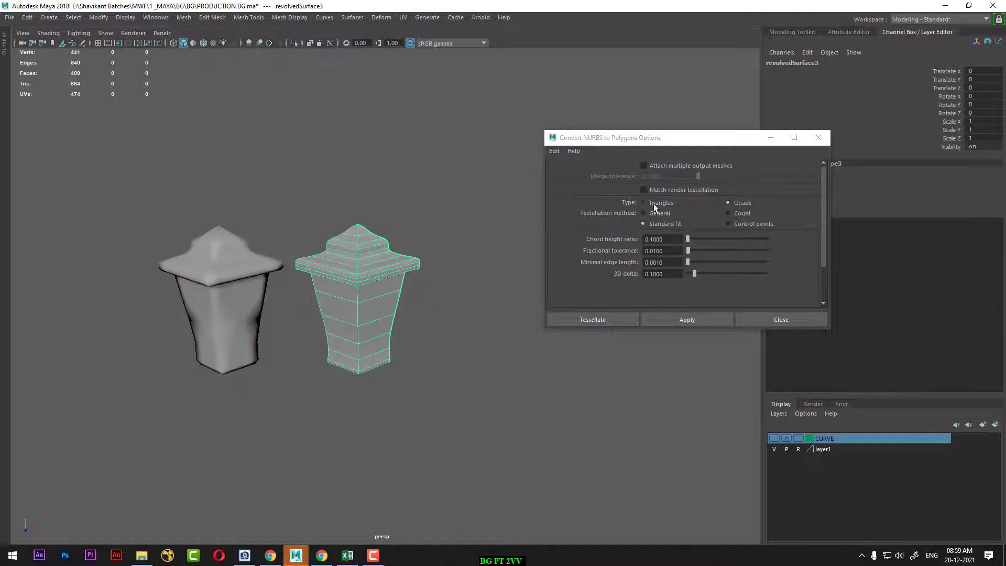
pyautogui.click(668, 206)
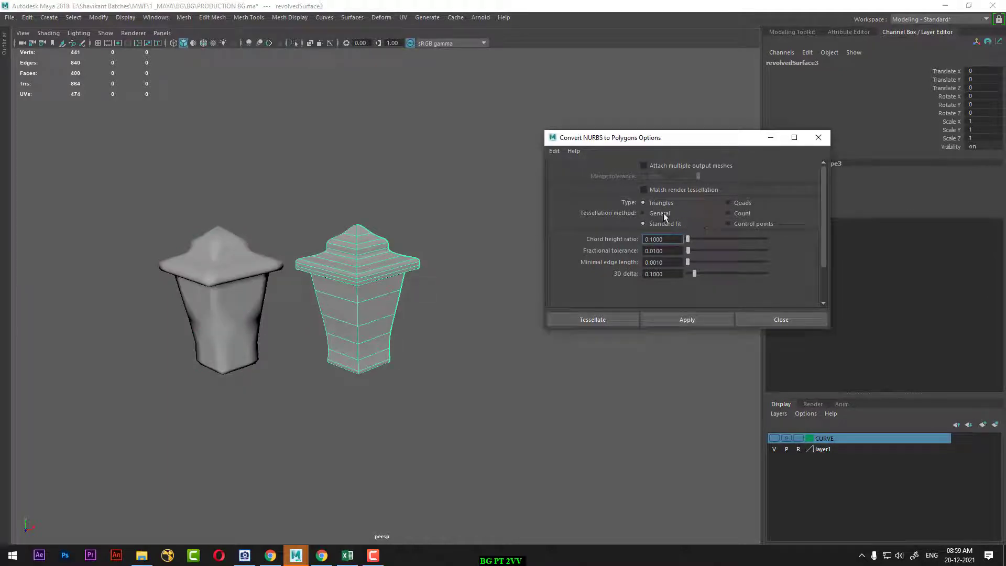
pyautogui.click(749, 213)
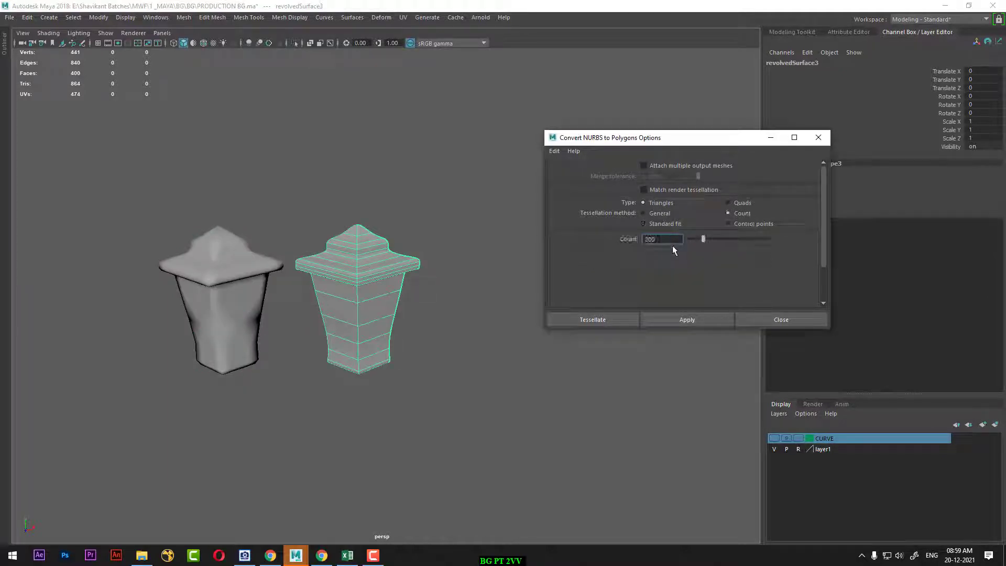
pyautogui.click(674, 320)
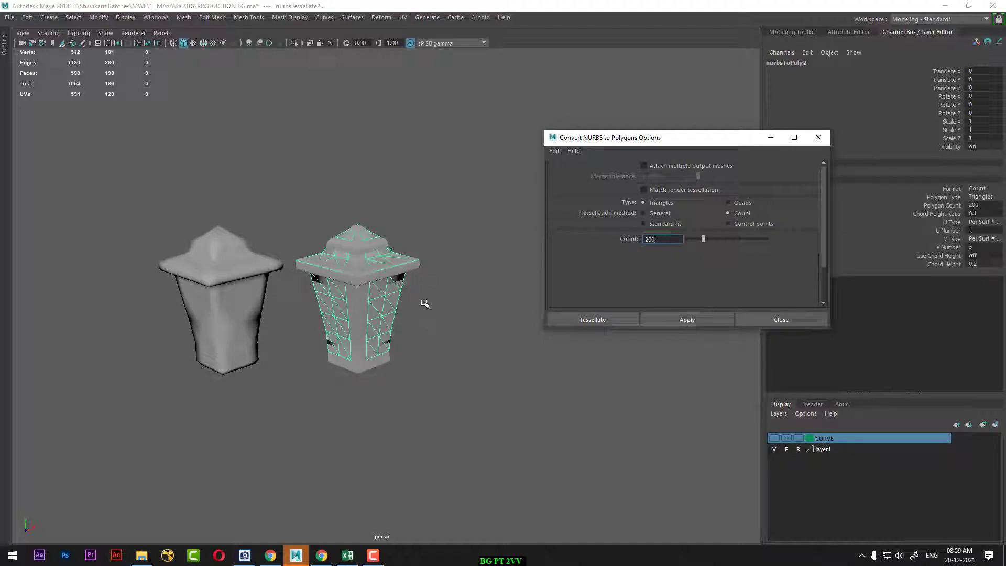
# - Center the triangulated copy's pivot and move it back behind the others
pyautogui.click(98, 18)
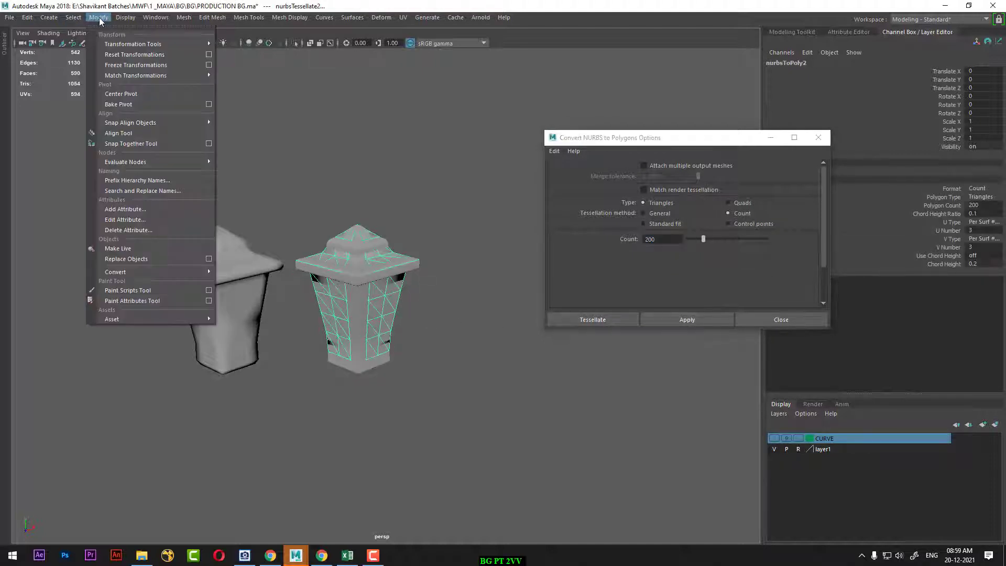
pyautogui.click(150, 98)
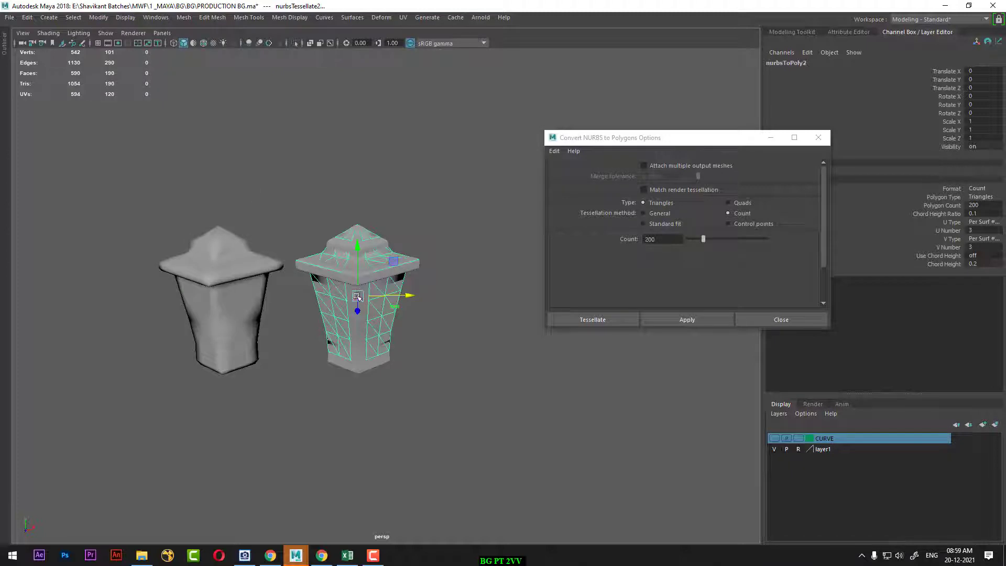
pyautogui.moveTo(364, 291)
pyautogui.mouseDown()
pyautogui.moveTo(366, 251)
pyautogui.moveTo(409, 246)
pyautogui.mouseUp()
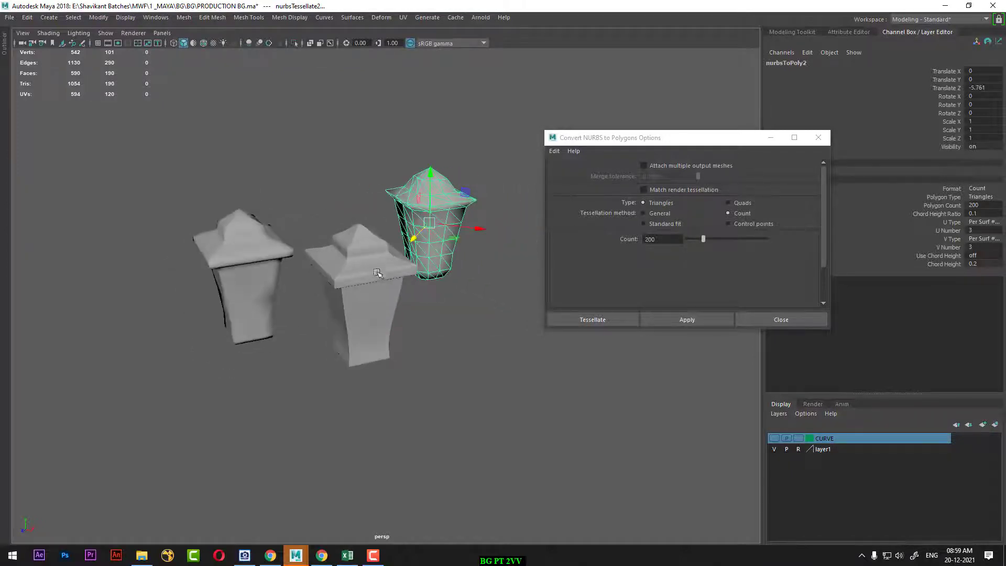
pyautogui.click(367, 315)
# - Center the NURBS lamp's pivot and set conversion options to General tessellation with Quads
pyautogui.click(99, 17)
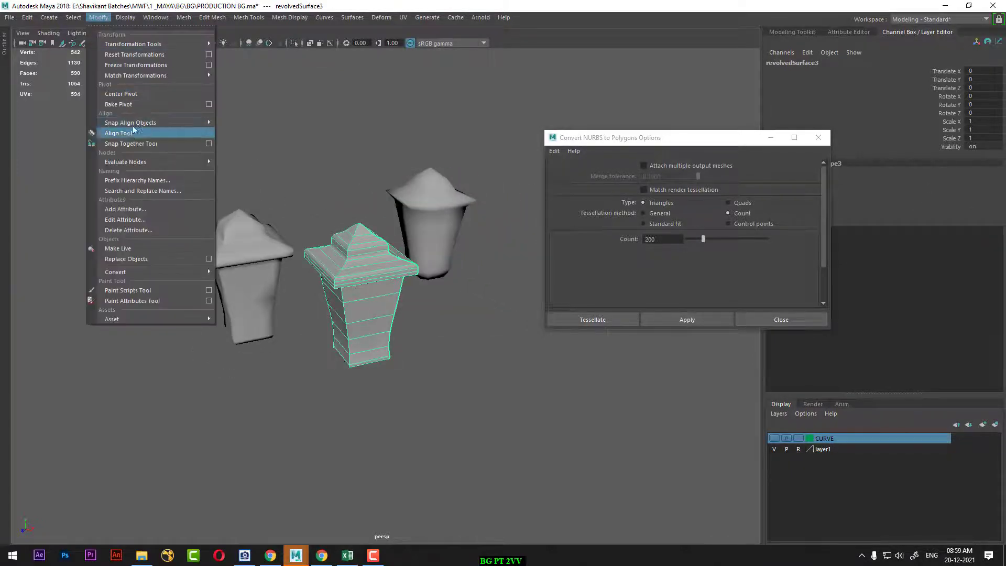
pyautogui.click(138, 99)
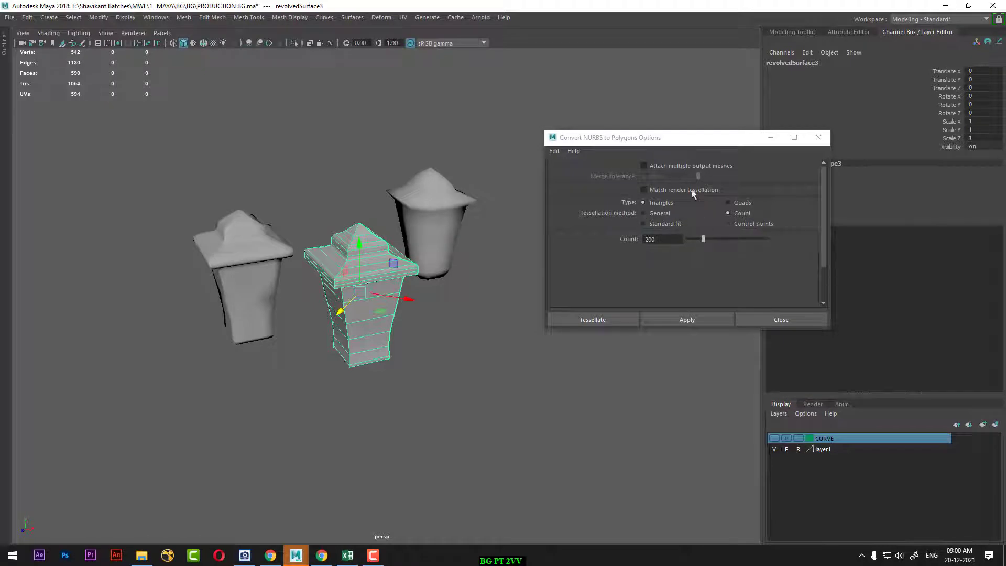
pyautogui.click(663, 213)
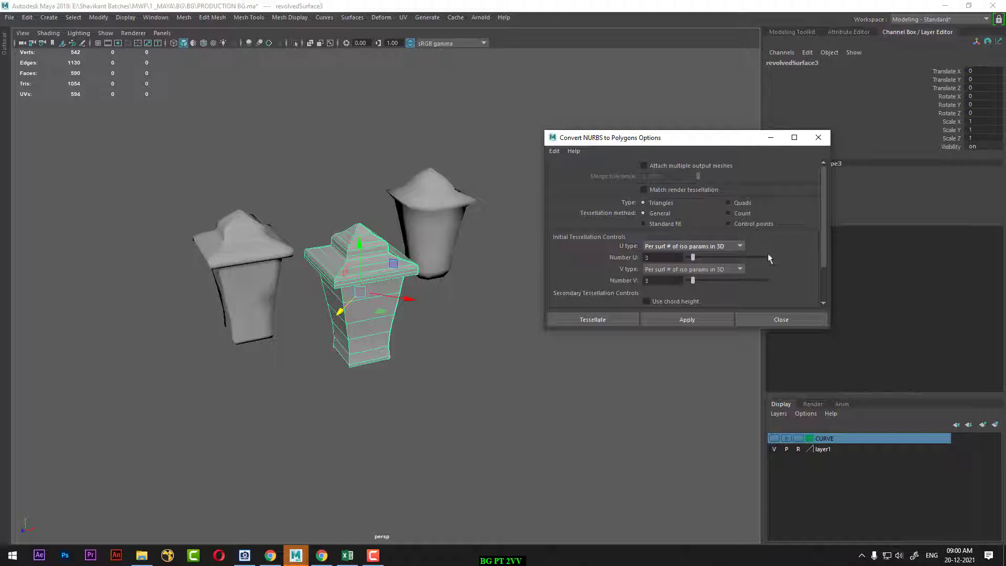
pyautogui.click(734, 202)
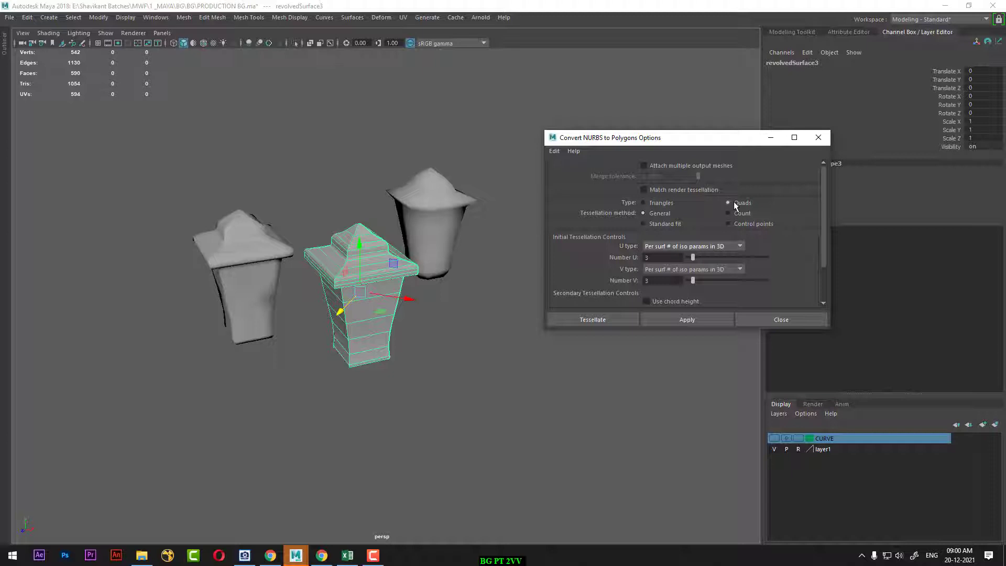
# - Convert the lantern to a quad mesh at 3 iso params per span in U and V
pyautogui.moveTo(435, 319)
pyautogui.keyDown('alt'); pyautogui.mouseDown()
pyautogui.moveTo(420, 343)
pyautogui.moveTo(360, 355)
pyautogui.moveTo(427, 366)
pyautogui.moveTo(416, 337)
pyautogui.moveTo(435, 366)
pyautogui.mouseUp(); pyautogui.keyUp('alt')
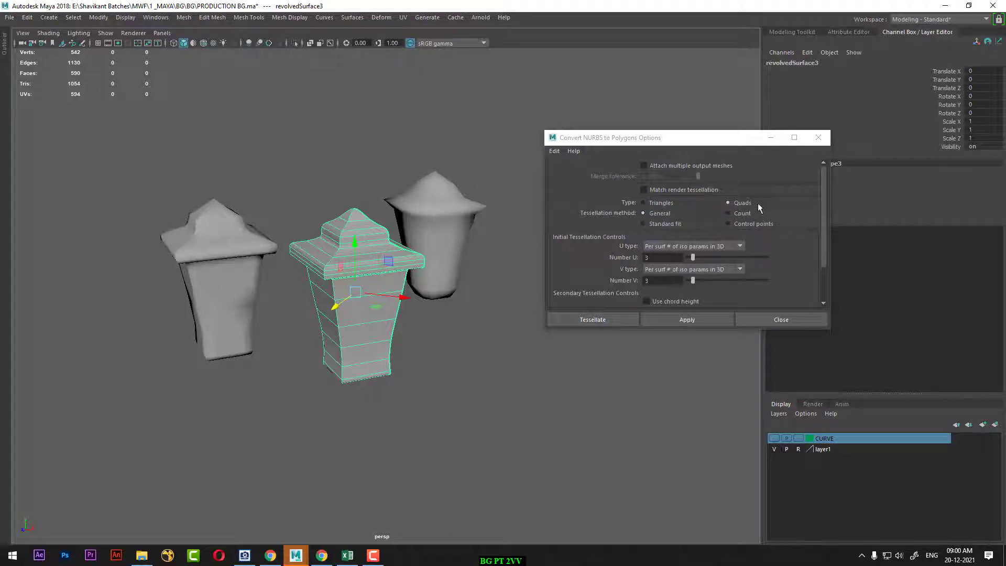
pyautogui.click(705, 246)
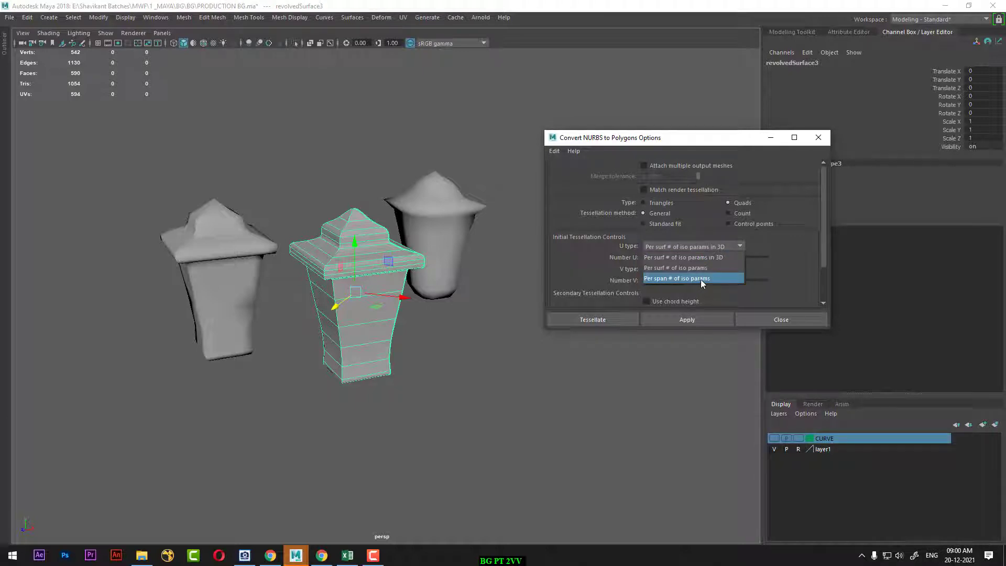
pyautogui.click(715, 278)
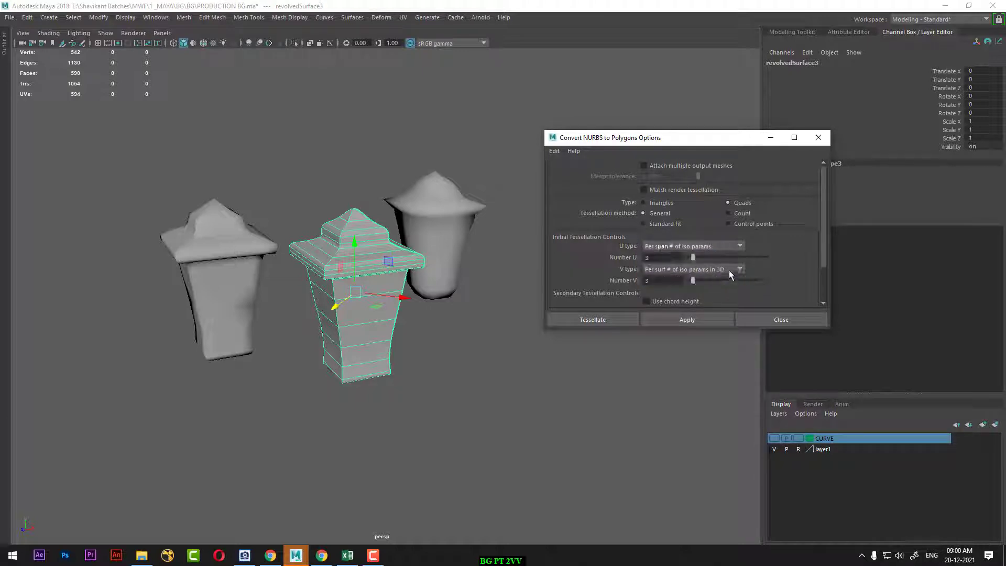
pyautogui.click(715, 303)
pyautogui.moveTo(425, 365)
pyautogui.keyDown('alt'); pyautogui.mouseDown()
pyautogui.moveTo(431, 347)
pyautogui.moveTo(482, 378)
pyautogui.mouseUp(); pyautogui.keyUp('alt')
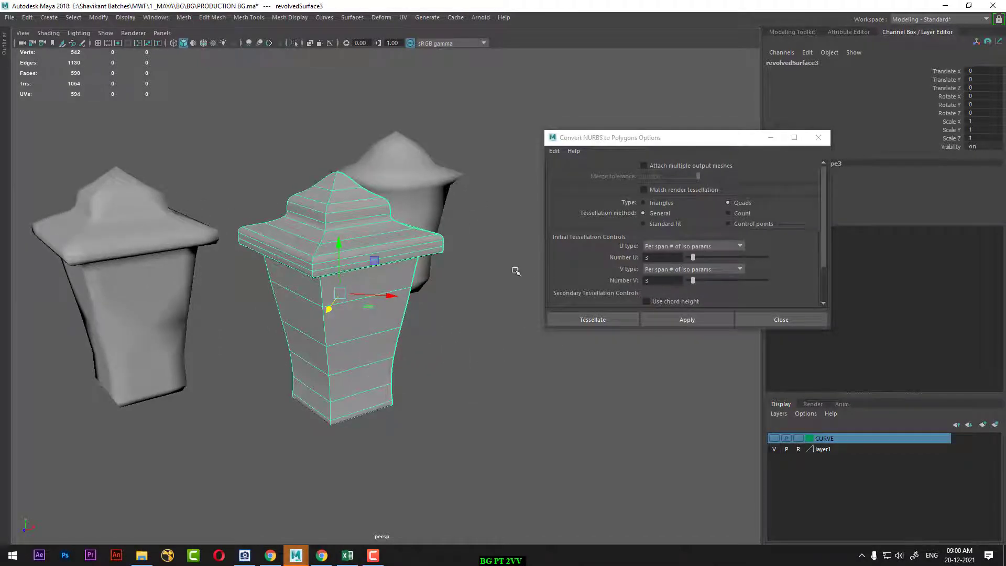
pyautogui.keyDown('alt'); pyautogui.moveTo(424, 328); pyautogui.dragTo(619, 285); pyautogui.keyUp('alt')
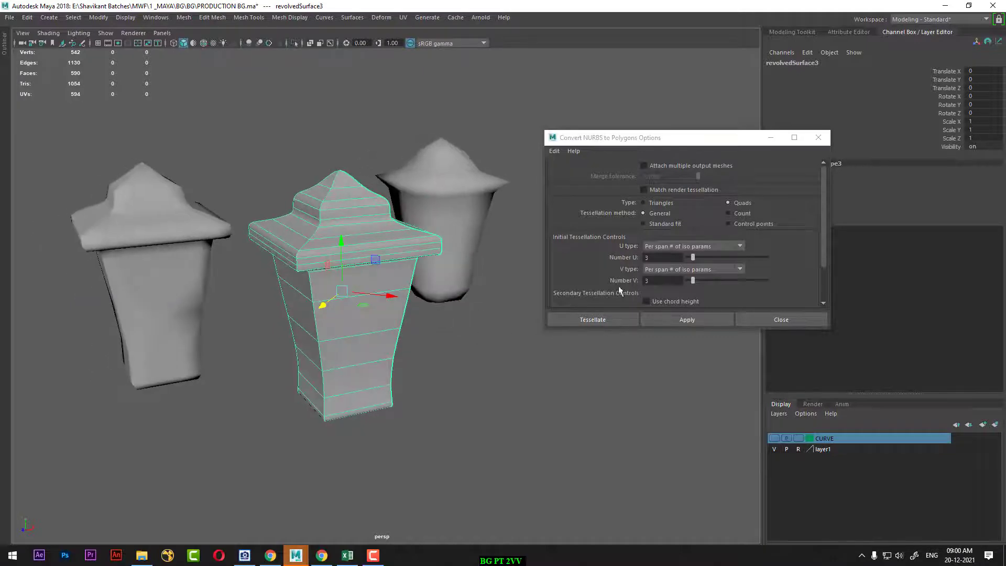
pyautogui.doubleClick(662, 258)
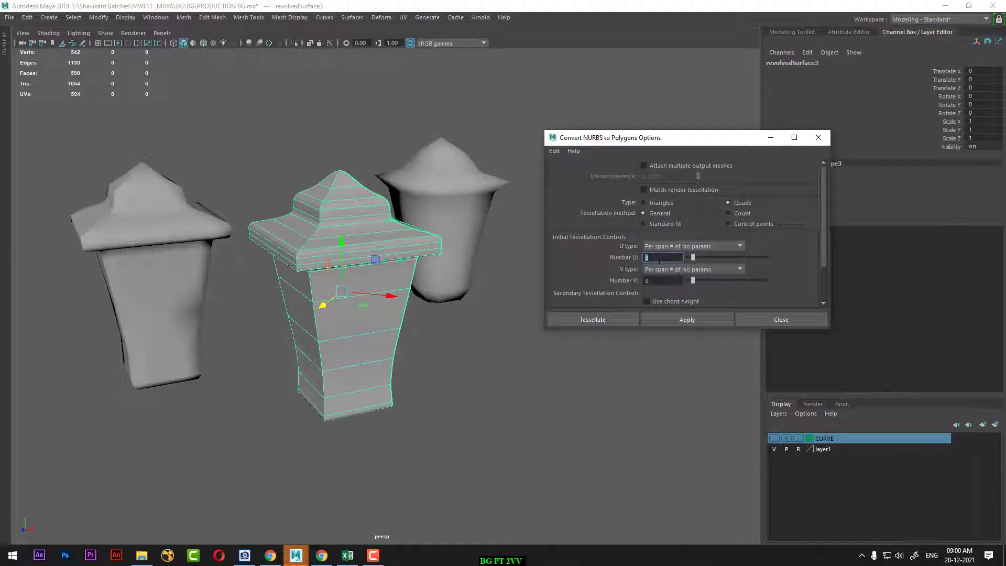
pyautogui.click(689, 316)
pyautogui.moveTo(411, 353)
pyautogui.keyDown('alt'); pyautogui.mouseDown()
pyautogui.moveTo(443, 363)
pyautogui.moveTo(416, 332)
pyautogui.moveTo(403, 341)
pyautogui.moveTo(430, 342)
pyautogui.mouseUp(); pyautogui.keyUp('alt')
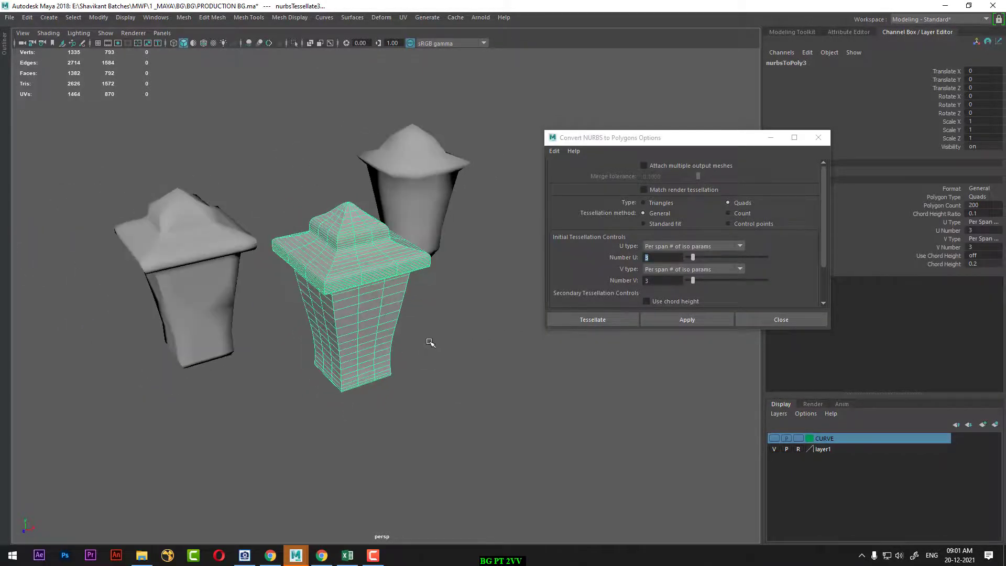
# - Center the pivot on the dense mesh and move it aside to the front left
pyautogui.click(91, 18)
pyautogui.click(157, 95)
pyautogui.moveTo(401, 296); pyautogui.dragTo(299, 290)
pyautogui.moveTo(230, 302)
pyautogui.mouseDown()
pyautogui.moveTo(171, 367)
pyautogui.moveTo(273, 353)
pyautogui.moveTo(371, 272)
pyautogui.mouseUp()
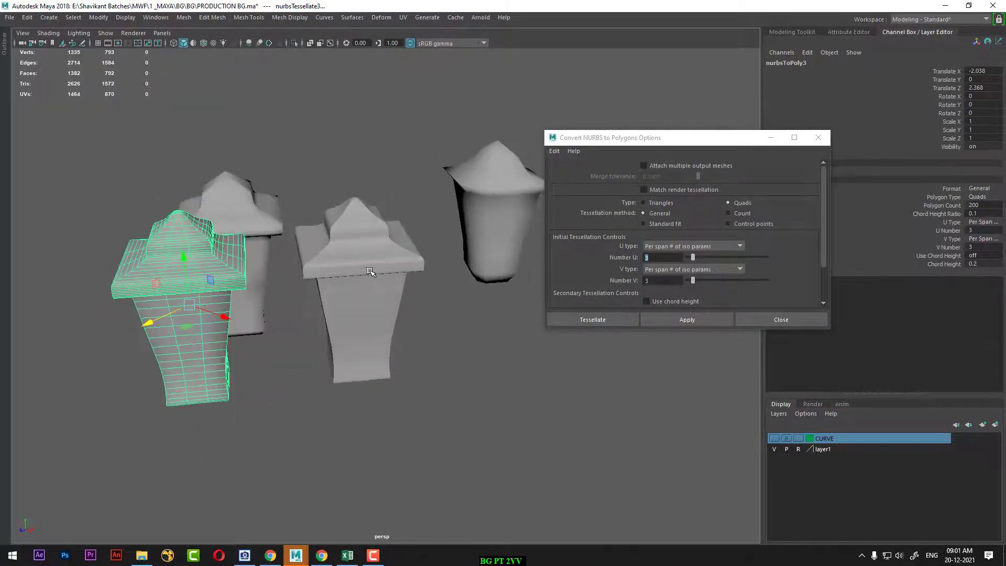
# - Convert the selected lantern again with Number U and V set to 1
pyautogui.click(372, 271)
pyautogui.keyDown('shift'); pyautogui.click(208, 293); pyautogui.keyUp('shift')
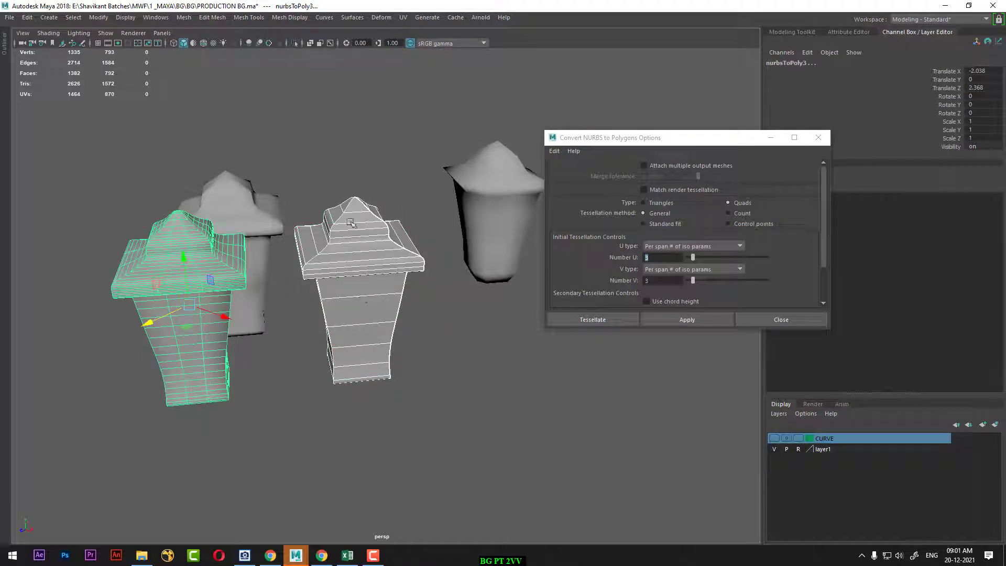
pyautogui.write('1')
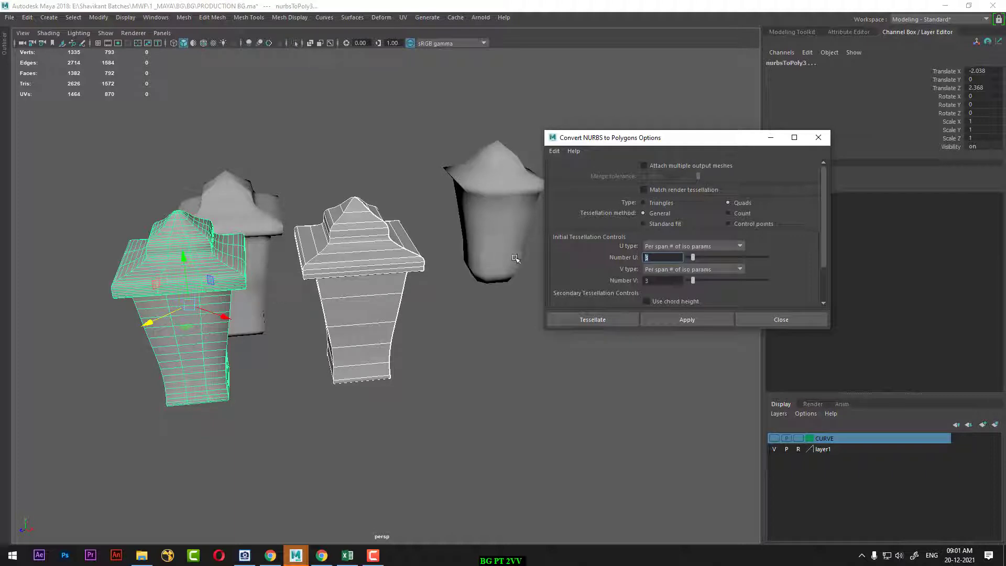
pyautogui.press('Tab')
pyautogui.write('1')
pyautogui.click(687, 320)
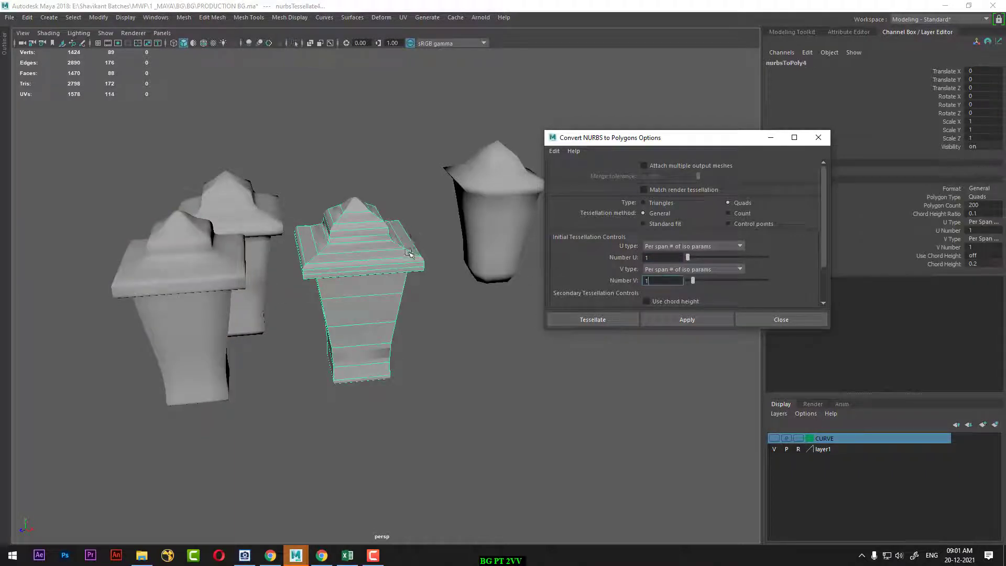
# - Center the pivot on the 1-per-span mesh and move it to the right
pyautogui.click(97, 17)
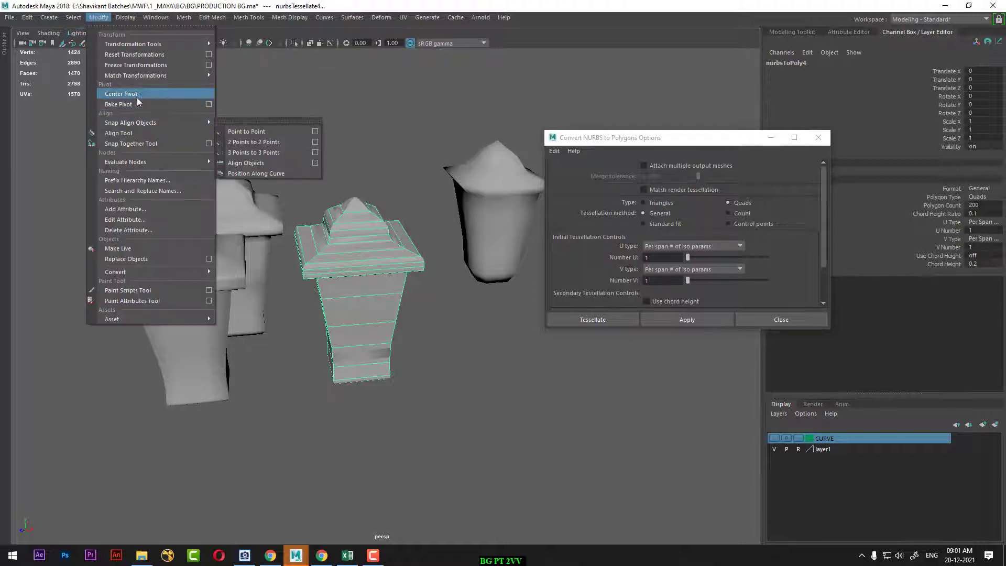
pyautogui.click(136, 95)
pyautogui.moveTo(396, 298); pyautogui.dragTo(509, 330)
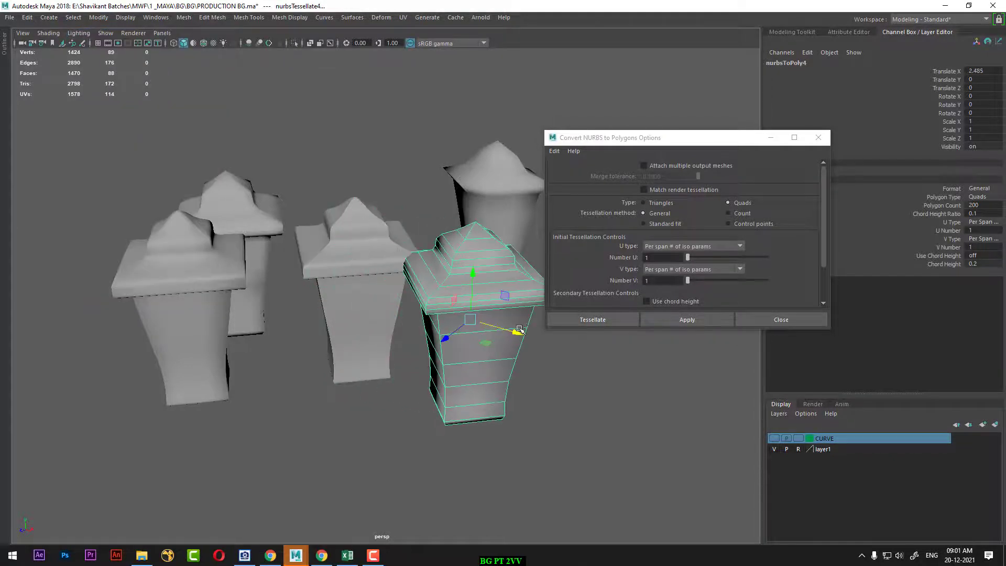
pyautogui.keyDown('shift'); pyautogui.click(418, 334); pyautogui.keyUp('shift')
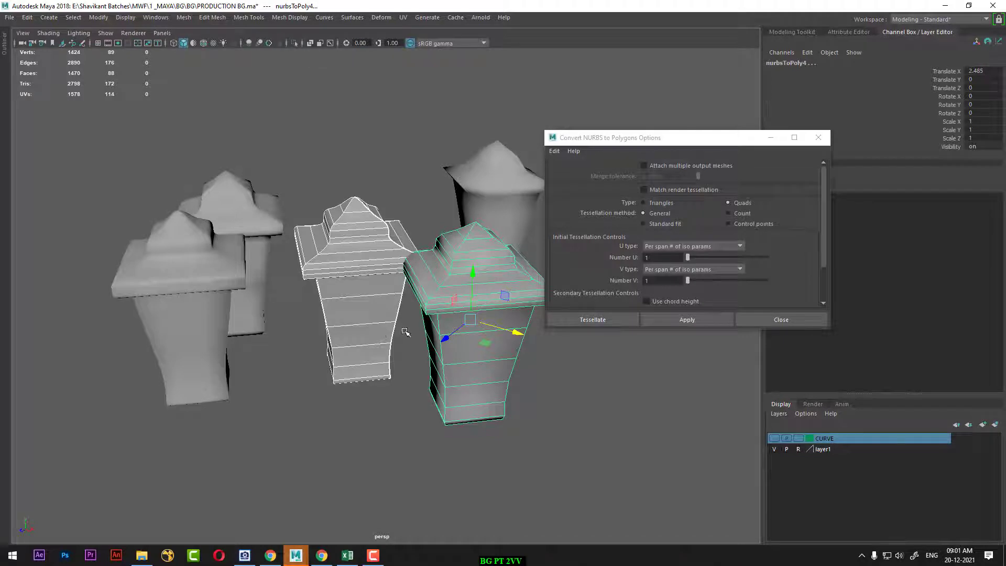
# - Delete the extra lantern versions and close the conversion options
pyautogui.click(452, 340)
pyautogui.moveTo(238, 165); pyautogui.dragTo(143, 340)
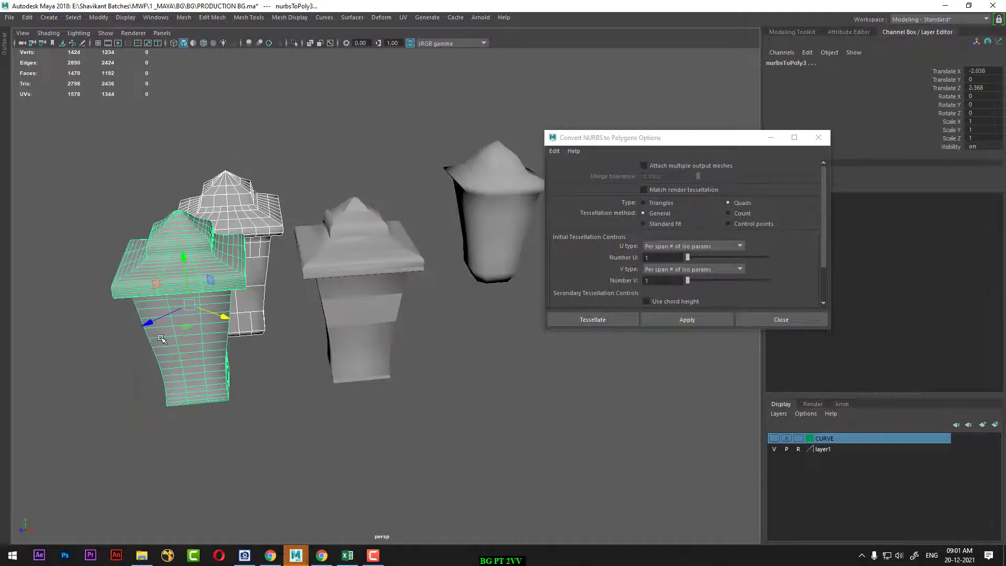
pyautogui.keyDown('shift'); pyautogui.click(478, 254); pyautogui.keyUp('shift')
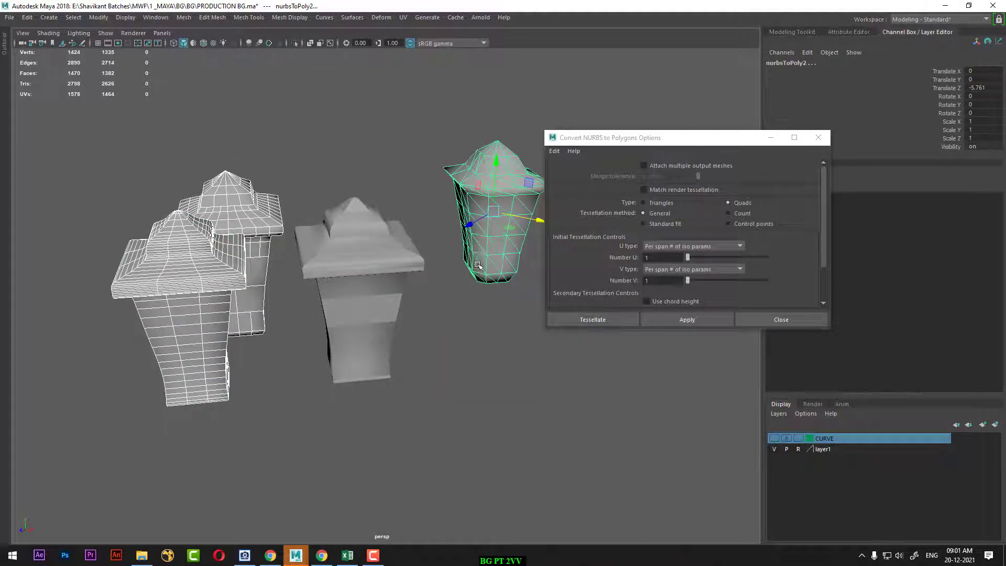
pyautogui.press('Delete')
pyautogui.click(390, 274)
pyautogui.moveTo(390, 274)
pyautogui.keyDown('alt'); pyautogui.mouseDown()
pyautogui.moveTo(422, 314)
pyautogui.moveTo(416, 302)
pyautogui.mouseUp(); pyautogui.keyUp('alt')
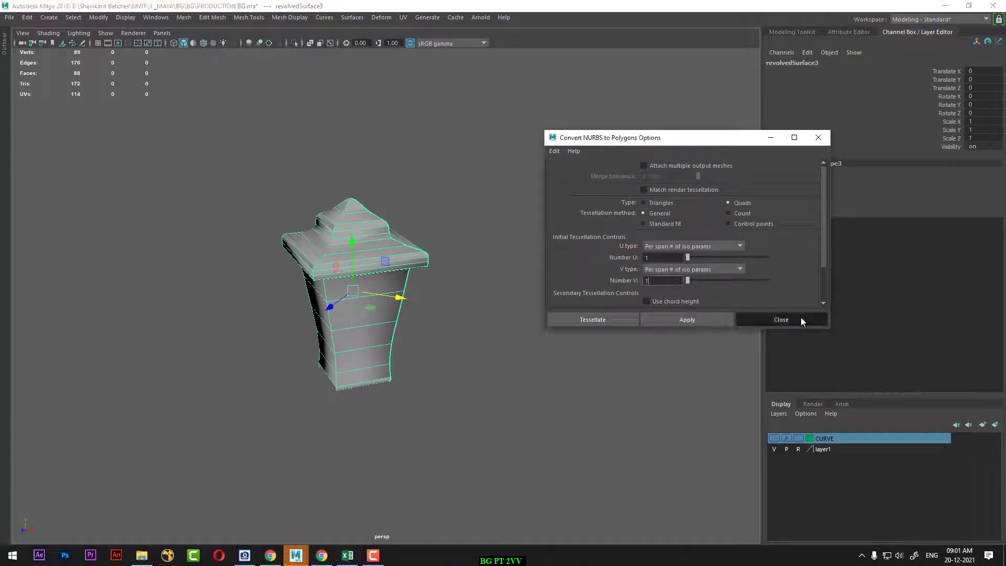
pyautogui.click(749, 319)
# - Select the low-poly lantern nurbsToPoly4 and orbit to a three-quarter view
pyautogui.rightClick(616, 213)
pyautogui.click(564, 330)
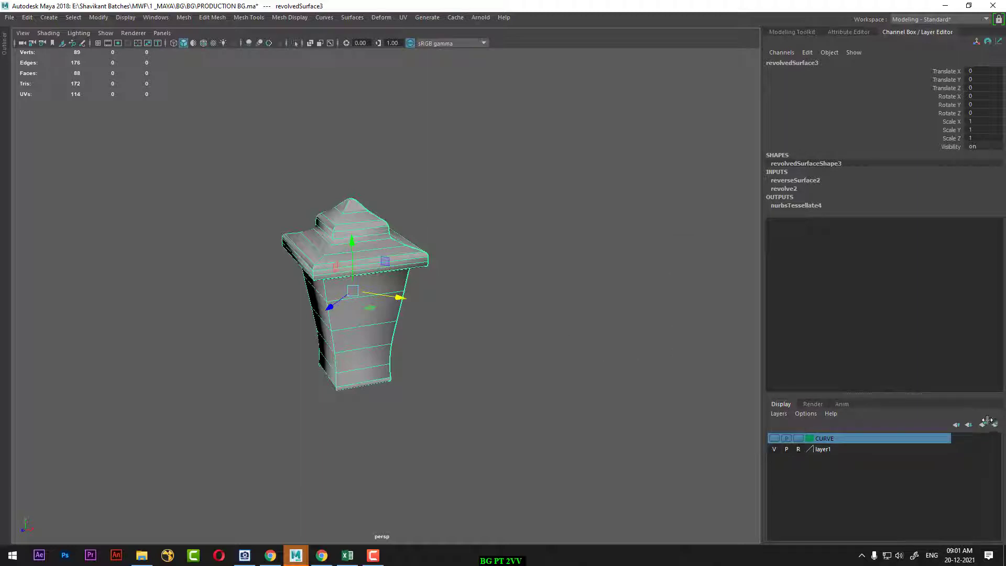
pyautogui.click(634, 334)
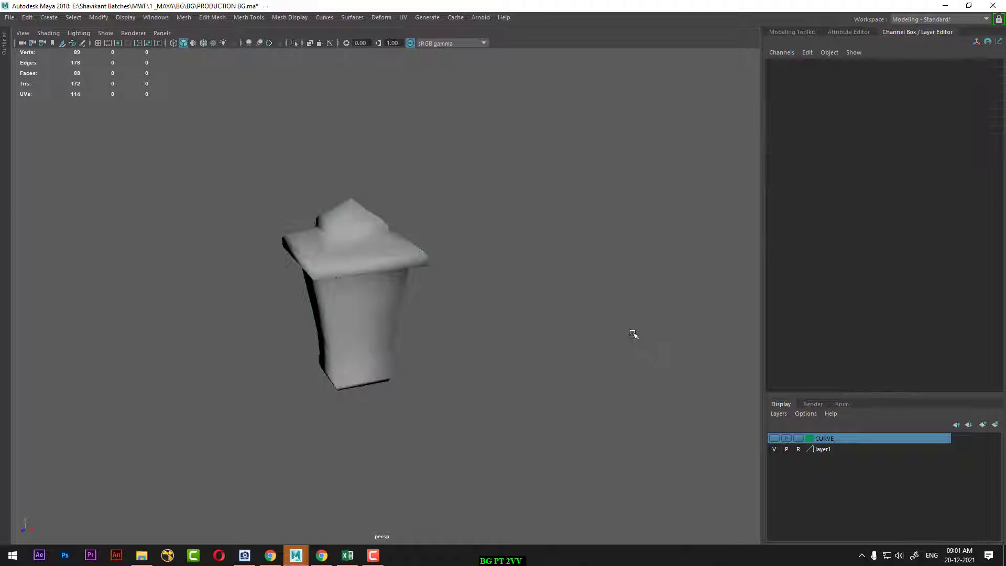
pyautogui.click(370, 273)
pyautogui.moveTo(401, 331)
pyautogui.keyDown('alt'); pyautogui.mouseDown()
pyautogui.moveTo(414, 272)
pyautogui.moveTo(460, 337)
pyautogui.moveTo(415, 243)
pyautogui.mouseUp(); pyautogui.keyUp('alt')
pyautogui.keyDown('alt'); pyautogui.moveTo(415, 242); pyautogui.dragTo(462, 332, button='right'); pyautogui.keyUp('alt')
pyautogui.keyDown('alt'); pyautogui.moveTo(462, 331); pyautogui.dragTo(489, 309); pyautogui.keyUp('alt')
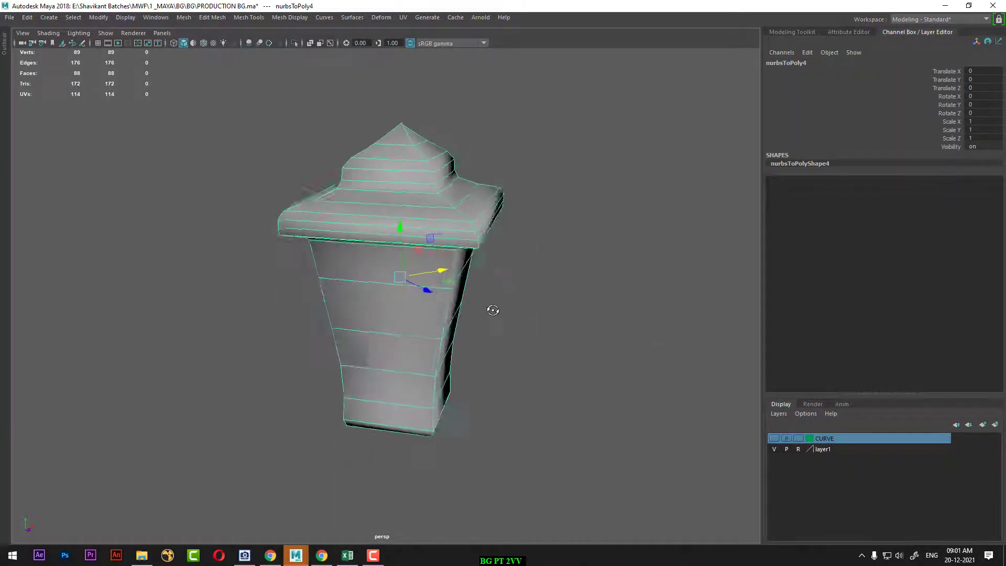
# - Open the background image in ACDSee and zoom to 300% on the street lamp
pyautogui.click(245, 555)
pyautogui.moveTo(862, 210); pyautogui.dragTo(868, 281)
pyautogui.scroll(1, 870, 280)
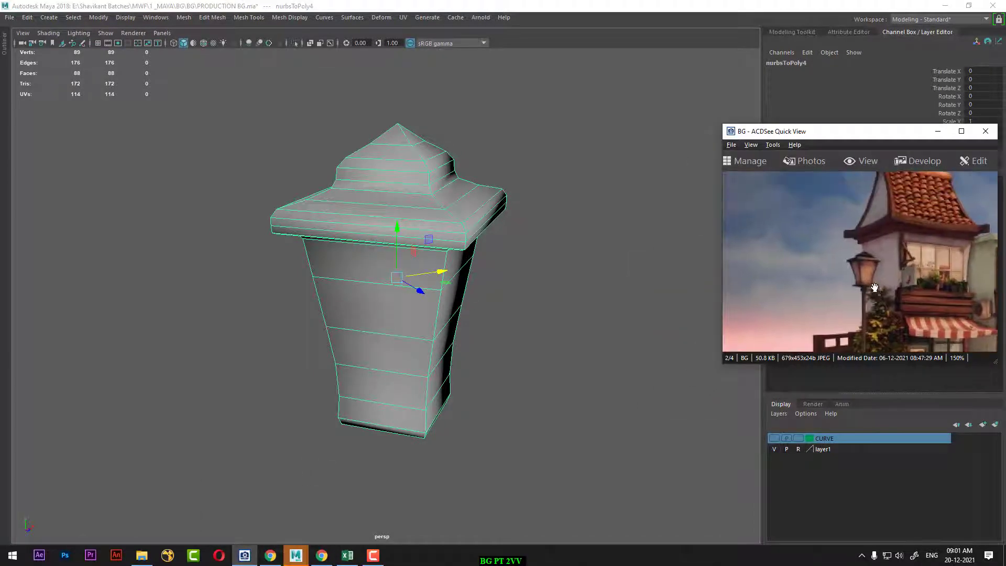
pyautogui.scroll(1, 885, 279)
pyautogui.scroll(1, 901, 278)
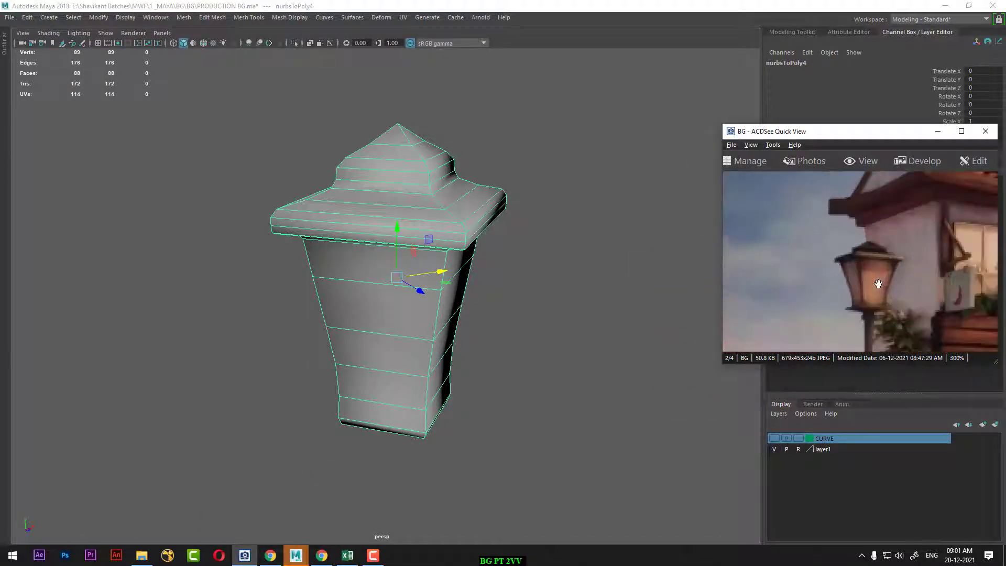
pyautogui.moveTo(545, 353)
pyautogui.keyDown('alt'); pyautogui.mouseDown()
pyautogui.moveTo(477, 344)
pyautogui.moveTo(446, 309)
pyautogui.mouseUp(); pyautogui.keyUp('alt')
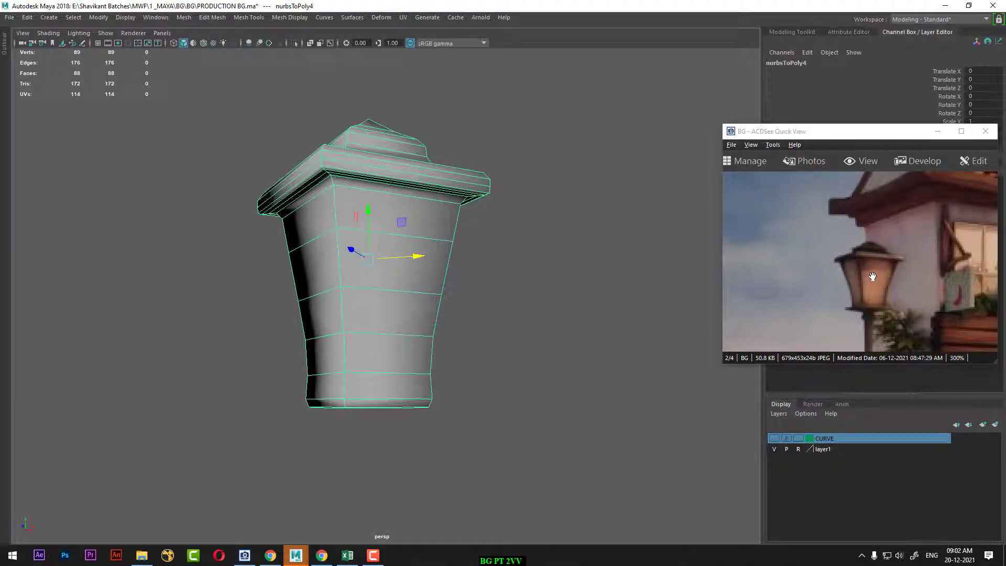
pyautogui.moveTo(873, 276); pyautogui.dragTo(873, 187)
pyautogui.keyDown('alt'); pyautogui.moveTo(427, 299); pyautogui.dragTo(400, 307); pyautogui.keyUp('alt')
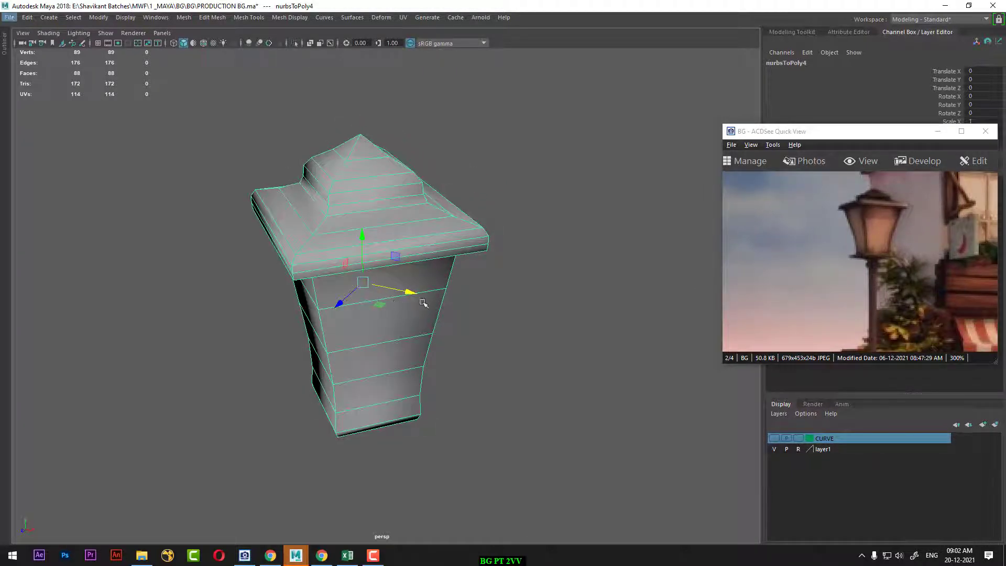
pyautogui.keyDown('alt'); pyautogui.moveTo(521, 313); pyautogui.dragTo(469, 294); pyautogui.keyUp('alt')
pyautogui.click(470, 295)
# - Select two edge loops around the lantern body
pyautogui.press('3')
pyautogui.rightClick(400, 254)
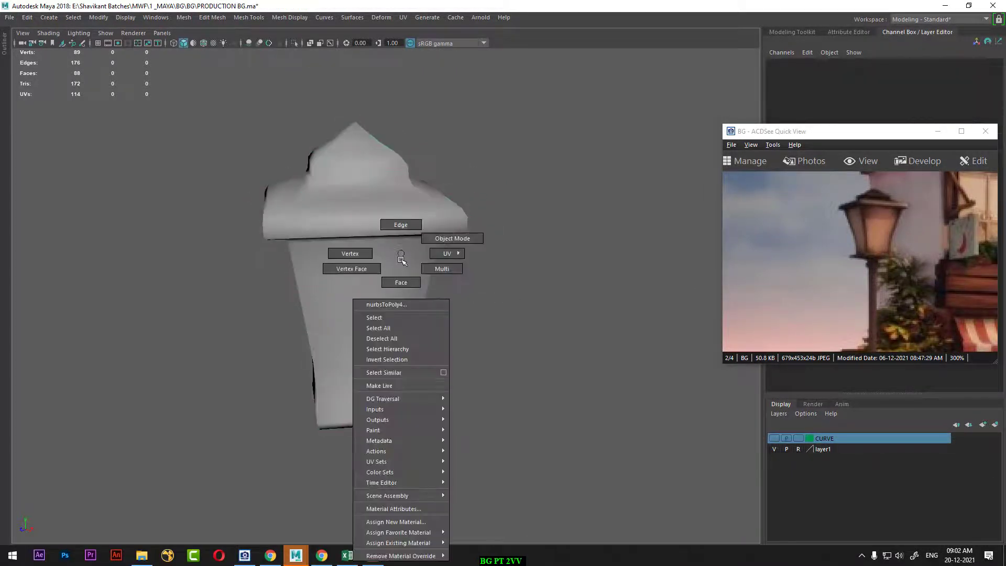
pyautogui.click(401, 258)
pyautogui.moveTo(430, 188); pyautogui.dragTo(433, 218, button='right')
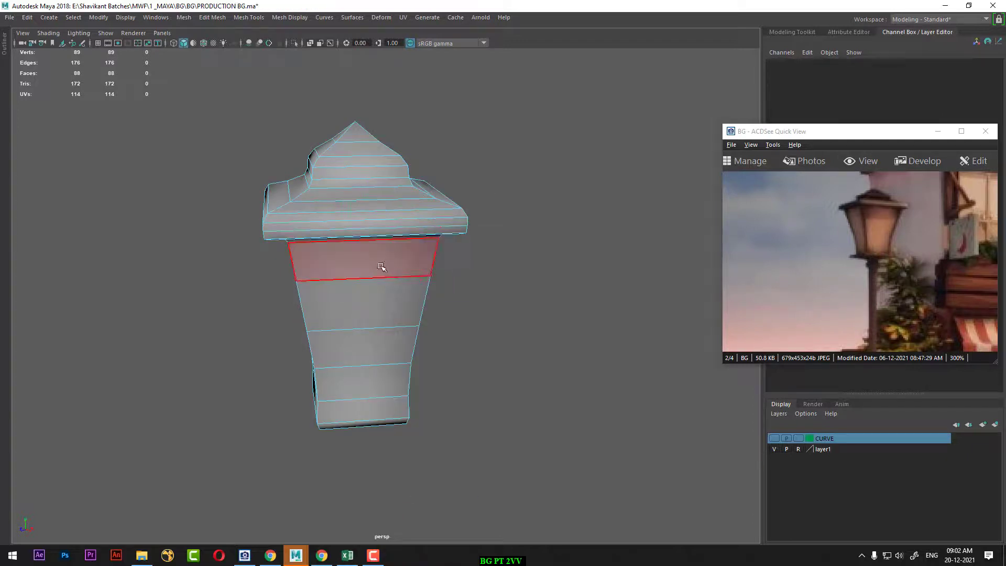
pyautogui.click(381, 267)
pyautogui.moveTo(377, 331)
pyautogui.keyDown('alt'); pyautogui.mouseDown()
pyautogui.moveTo(401, 308)
pyautogui.moveTo(406, 321)
pyautogui.mouseUp(); pyautogui.keyUp('alt')
pyautogui.moveTo(357, 253); pyautogui.dragTo(359, 308, button='right')
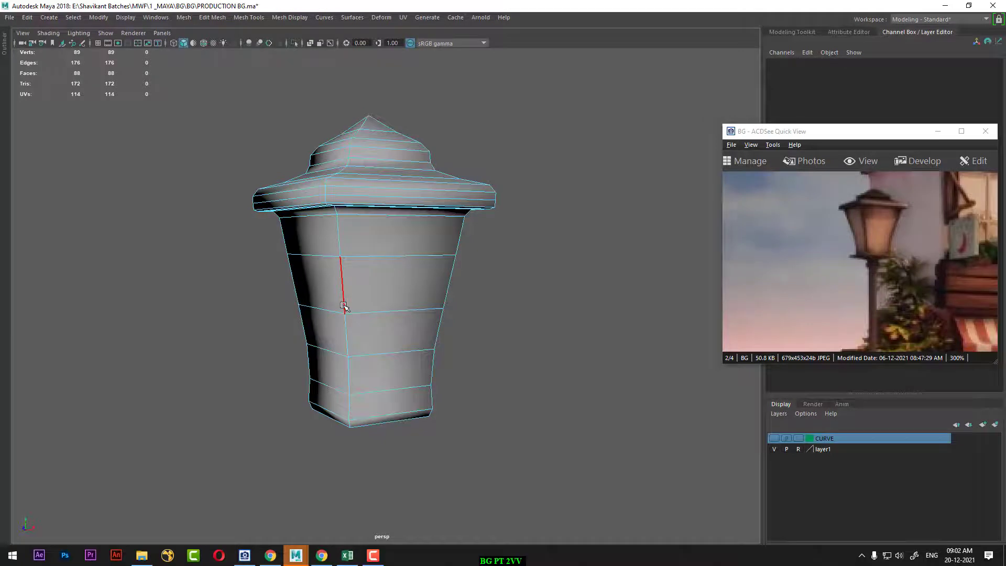
pyautogui.doubleClick(343, 307)
pyautogui.moveTo(444, 299)
pyautogui.keyDown('alt'); pyautogui.mouseDown()
pyautogui.moveTo(352, 300)
pyautogui.moveTo(460, 289)
pyautogui.mouseUp(); pyautogui.keyUp('alt')
pyautogui.keyDown('shift'); pyautogui.doubleClick(340, 303); pyautogui.keyUp('shift')
# - Bevel the edge loops with Fraction 0.92 and 2 segments
pyautogui.keyDown('shift'); pyautogui.moveTo(460, 266); pyautogui.dragTo(496, 266, button='right'); pyautogui.keyUp('shift')
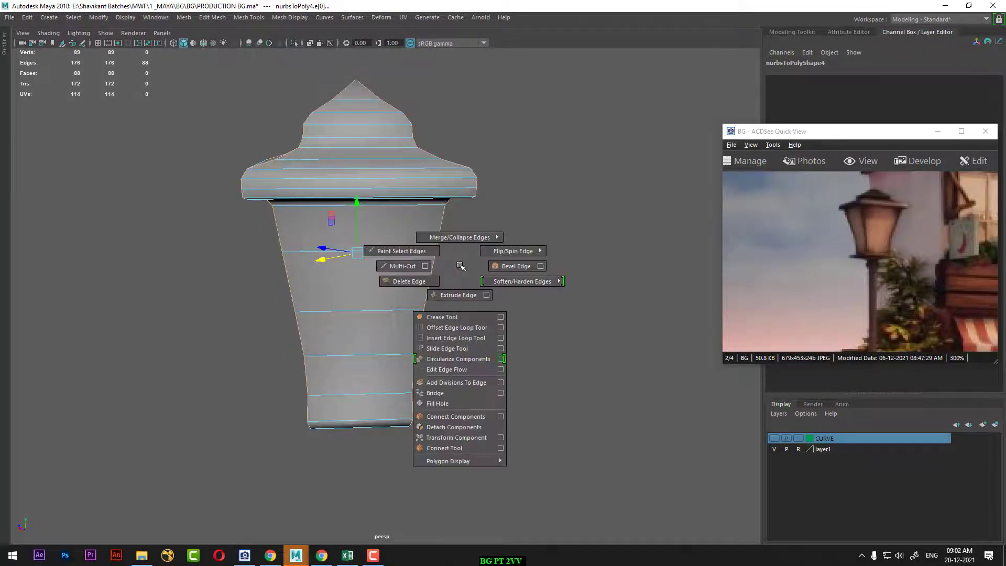
pyautogui.keyDown('alt'); pyautogui.moveTo(465, 251); pyautogui.dragTo(497, 263); pyautogui.keyUp('alt')
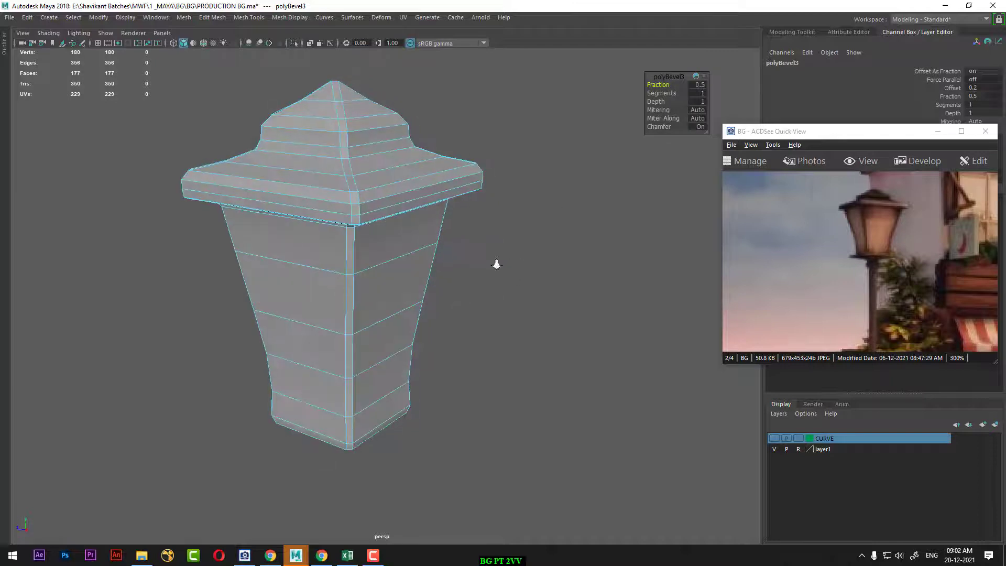
pyautogui.moveTo(660, 84); pyautogui.dragTo(663, 93)
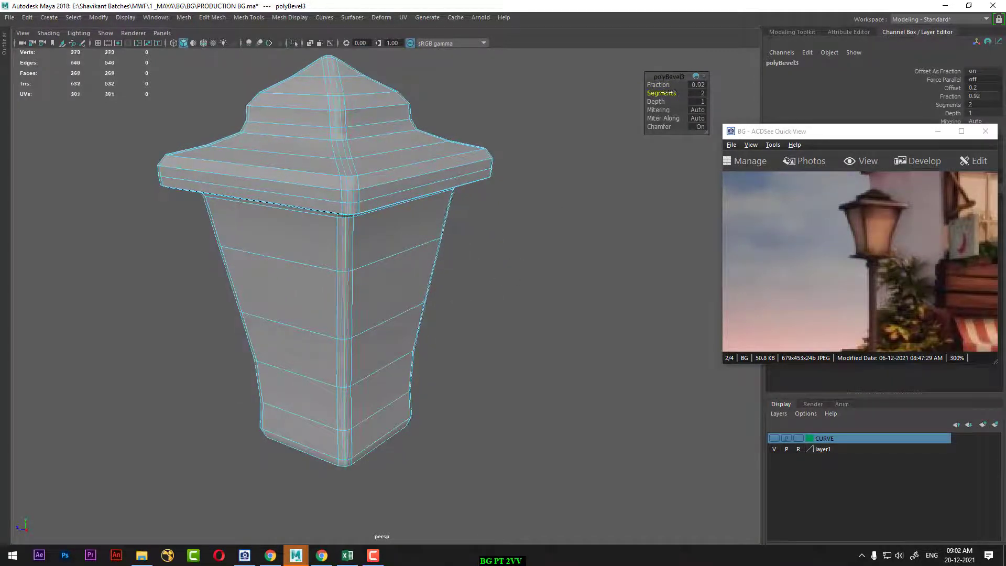
pyautogui.keyDown('alt'); pyautogui.moveTo(449, 281); pyautogui.dragTo(364, 275); pyautogui.keyUp('alt')
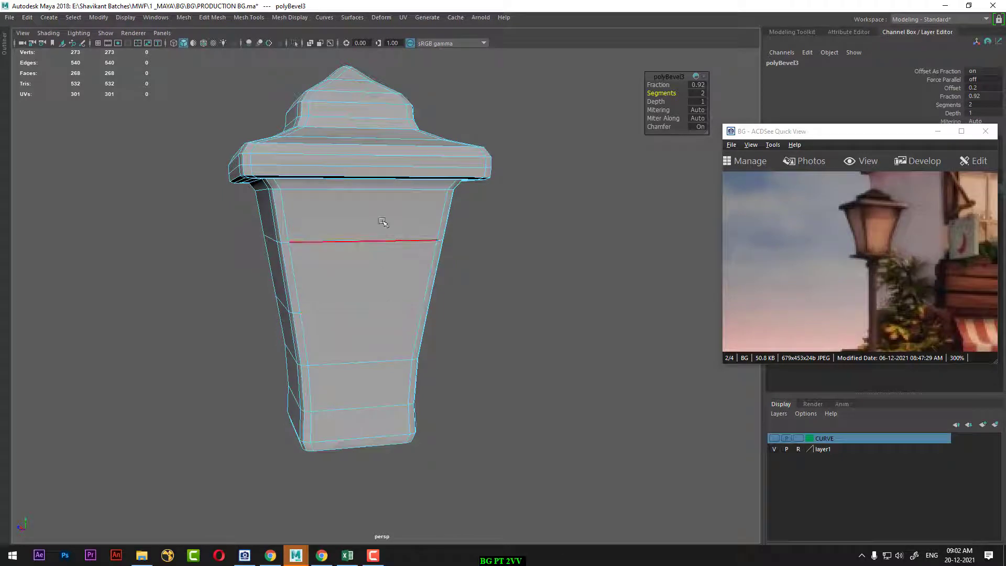
pyautogui.keyDown('alt'); pyautogui.moveTo(391, 218); pyautogui.dragTo(352, 213); pyautogui.keyUp('alt')
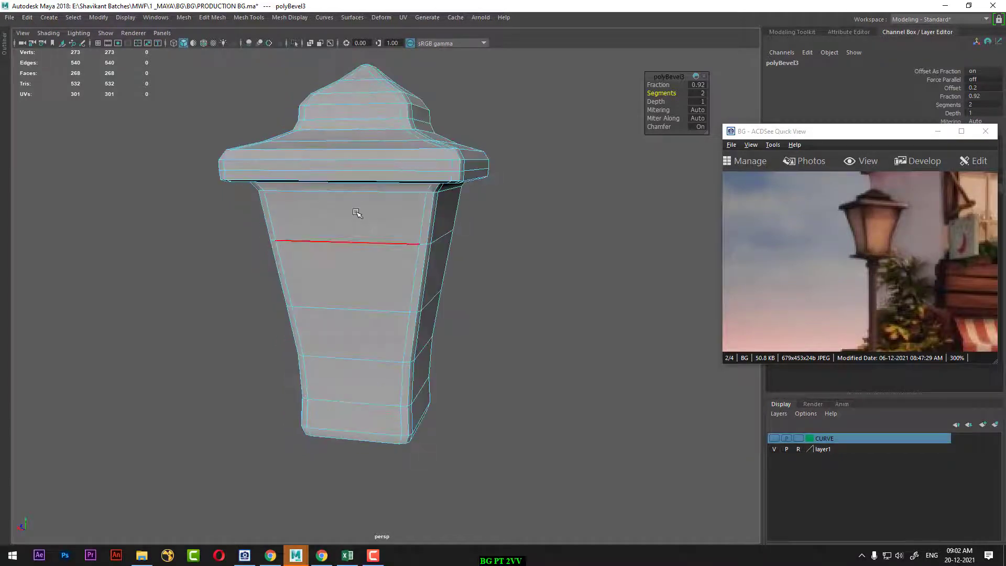
# - Switch the lantern to face selection mode
pyautogui.moveTo(356, 201); pyautogui.dragTo(355, 226, button='right')
pyautogui.click(350, 218)
pyautogui.moveTo(350, 218)
pyautogui.keyDown('alt'); pyautogui.mouseDown()
pyautogui.moveTo(391, 224)
pyautogui.moveTo(358, 224)
pyautogui.moveTo(381, 221)
pyautogui.mouseUp(); pyautogui.keyUp('alt')
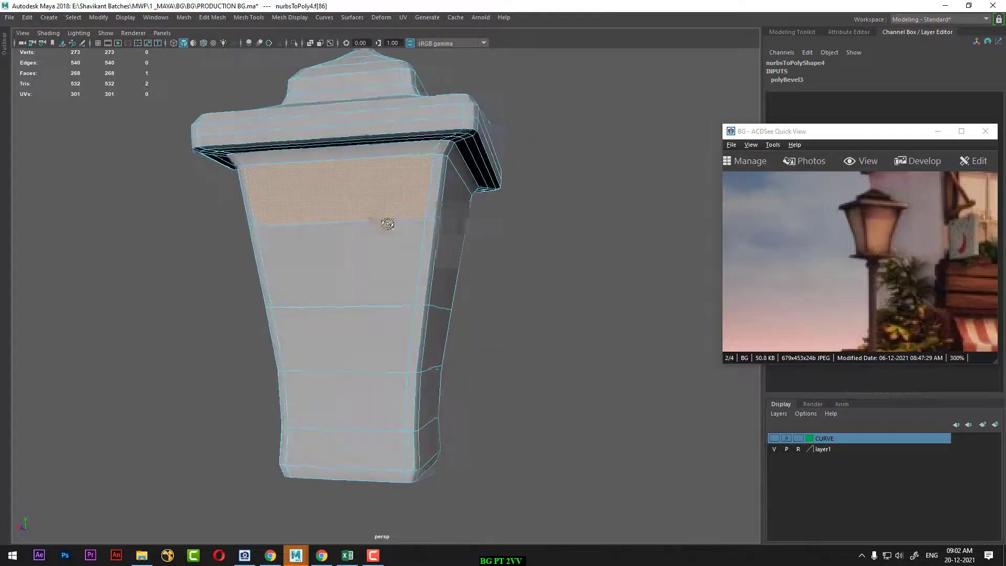
# - Select the five glass-panel faces down the front of the lantern
pyautogui.keyDown('alt'); pyautogui.moveTo(369, 176); pyautogui.dragTo(364, 153); pyautogui.keyUp('alt')
pyautogui.keyDown('shift'); pyautogui.click(369, 176); pyautogui.keyUp('shift')
pyautogui.keyDown('shift'); pyautogui.click(365, 235); pyautogui.keyUp('shift')
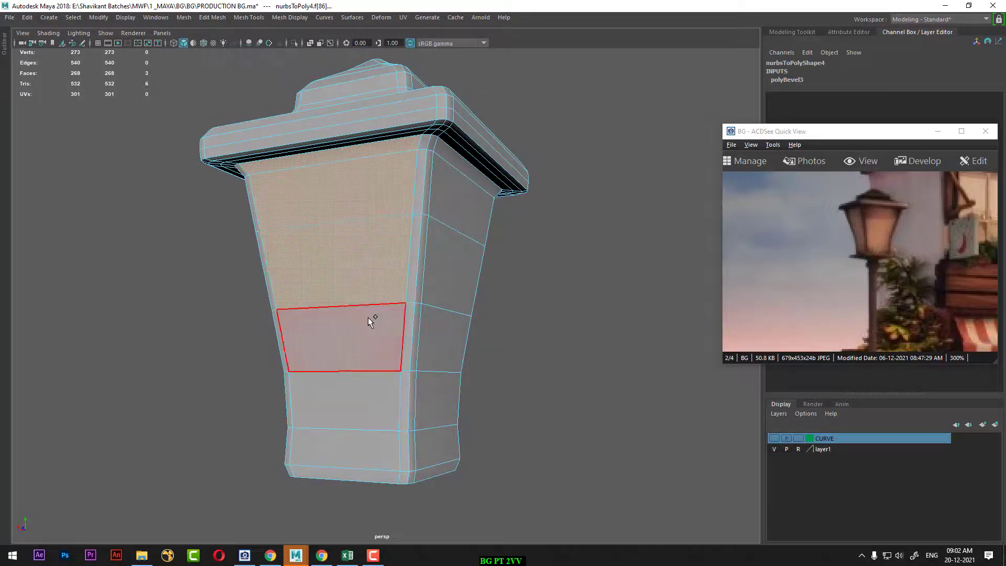
pyautogui.keyDown('shift'); pyautogui.click(368, 317); pyautogui.keyUp('shift')
pyautogui.keyDown('shift'); pyautogui.click(351, 385); pyautogui.keyUp('shift')
pyautogui.keyDown('shift'); pyautogui.click(355, 441); pyautogui.keyUp('shift')
# - Add the five panel faces on the second side
pyautogui.moveTo(382, 441)
pyautogui.keyDown('alt'); pyautogui.mouseDown()
pyautogui.moveTo(401, 432)
pyautogui.moveTo(470, 174)
pyautogui.moveTo(364, 180)
pyautogui.mouseUp(); pyautogui.keyUp('alt')
pyautogui.click(363, 180)
pyautogui.keyDown('shift'); pyautogui.click(363, 305); pyautogui.keyUp('shift')
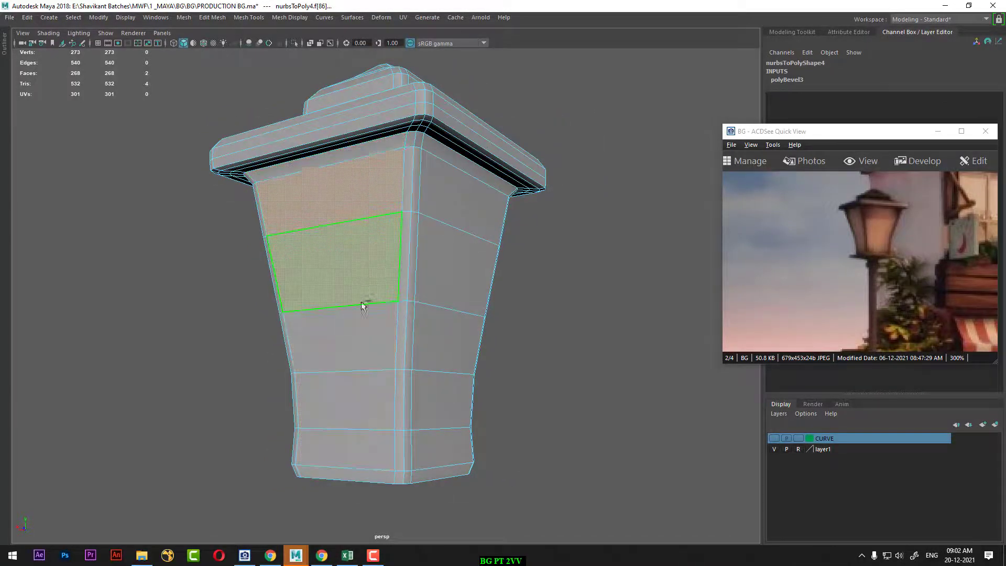
pyautogui.keyDown('shift'); pyautogui.click(363, 335); pyautogui.keyUp('shift')
pyautogui.keyDown('shift'); pyautogui.click(360, 400); pyautogui.keyUp('shift')
pyautogui.keyDown('shift'); pyautogui.click(356, 462); pyautogui.keyUp('shift')
# - Add the panel faces on the third side and part of the next
pyautogui.keyDown('alt'); pyautogui.moveTo(393, 460); pyautogui.dragTo(400, 456); pyautogui.keyUp('alt')
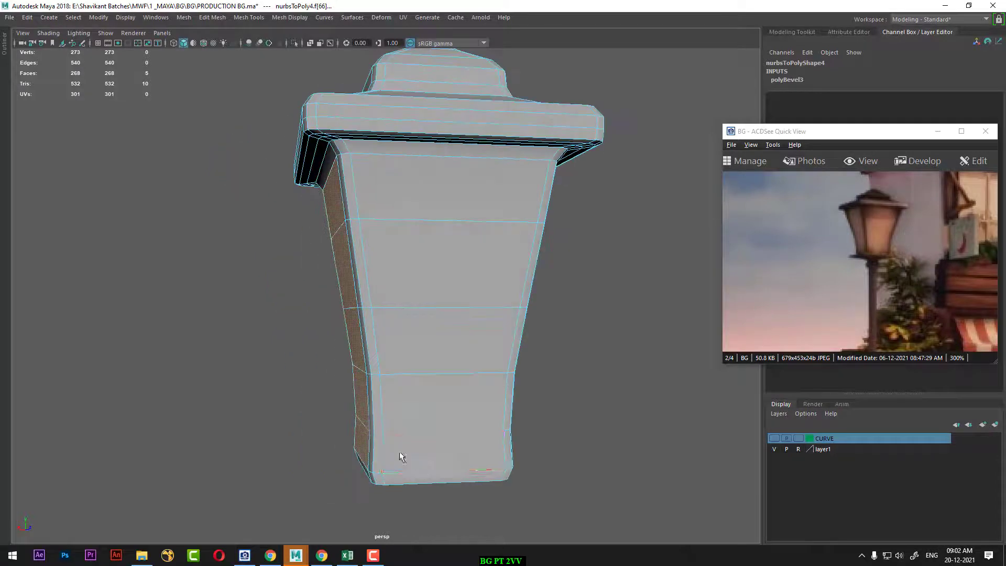
pyautogui.keyDown('shift'); pyautogui.click(414, 451); pyautogui.keyUp('shift')
pyautogui.keyDown('shift'); pyautogui.click(445, 403); pyautogui.keyUp('shift')
pyautogui.keyDown('shift'); pyautogui.click(459, 340); pyautogui.keyUp('shift')
pyautogui.keyDown('shift'); pyautogui.click(466, 262); pyautogui.keyUp('shift')
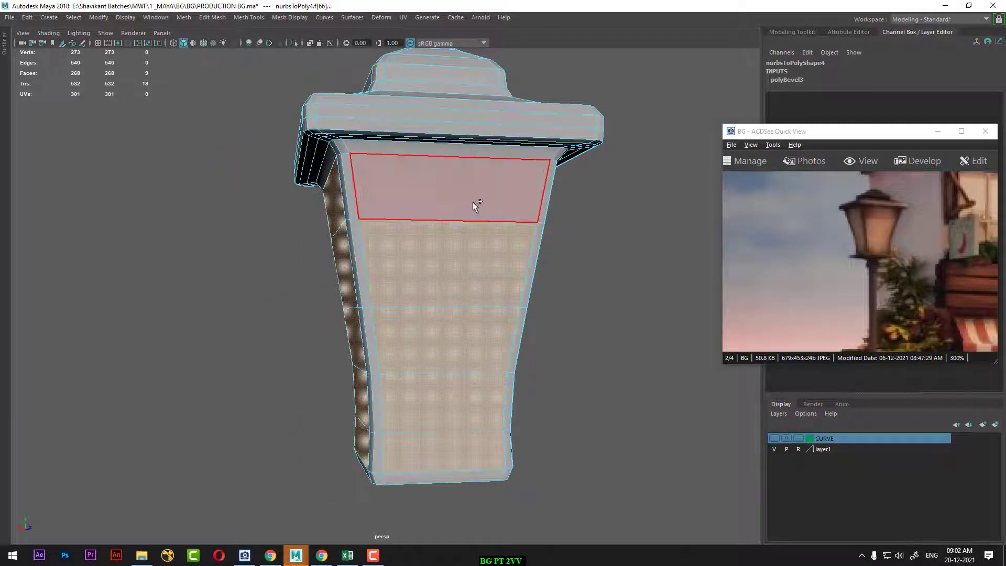
pyautogui.keyDown('shift'); pyautogui.click(474, 206); pyautogui.keyUp('shift')
pyautogui.keyDown('alt'); pyautogui.moveTo(473, 206); pyautogui.dragTo(440, 254); pyautogui.keyUp('alt')
pyautogui.keyDown('shift'); pyautogui.click(512, 191); pyautogui.keyUp('shift')
pyautogui.keyDown('shift'); pyautogui.click(511, 240); pyautogui.keyUp('shift')
# - Add the remaining panel faces to reach twenty and frame the whole lantern
pyautogui.keyDown('alt'); pyautogui.moveTo(492, 318); pyautogui.dragTo(484, 366); pyautogui.keyUp('alt')
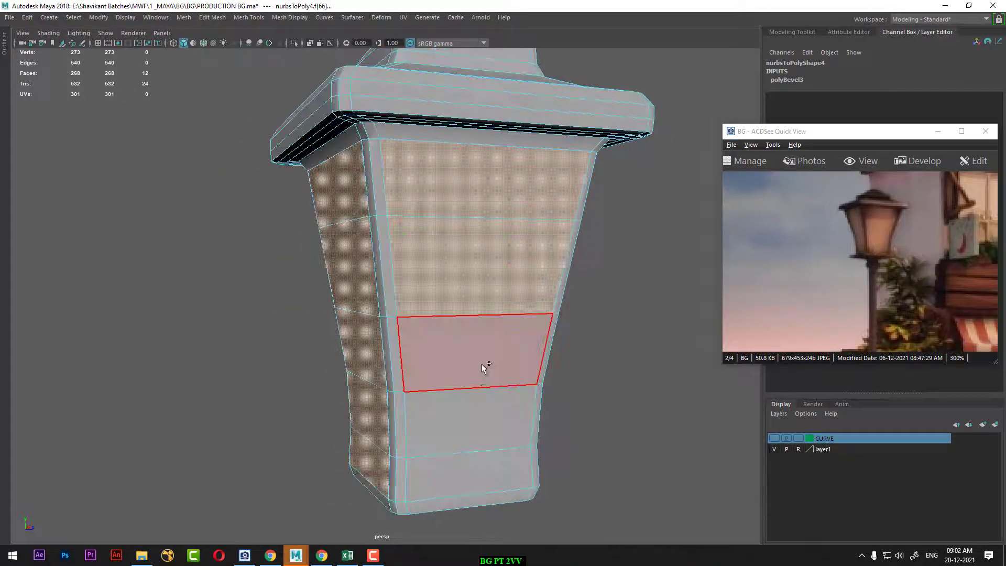
pyautogui.keyDown('shift'); pyautogui.click(483, 366); pyautogui.keyUp('shift')
pyautogui.keyDown('shift'); pyautogui.click(478, 427); pyautogui.keyUp('shift')
pyautogui.keyDown('shift'); pyautogui.click(472, 477); pyautogui.keyUp('shift')
pyautogui.moveTo(472, 477)
pyautogui.keyDown('alt'); pyautogui.mouseDown()
pyautogui.moveTo(420, 396)
pyautogui.moveTo(454, 170)
pyautogui.mouseUp(); pyautogui.keyUp('alt')
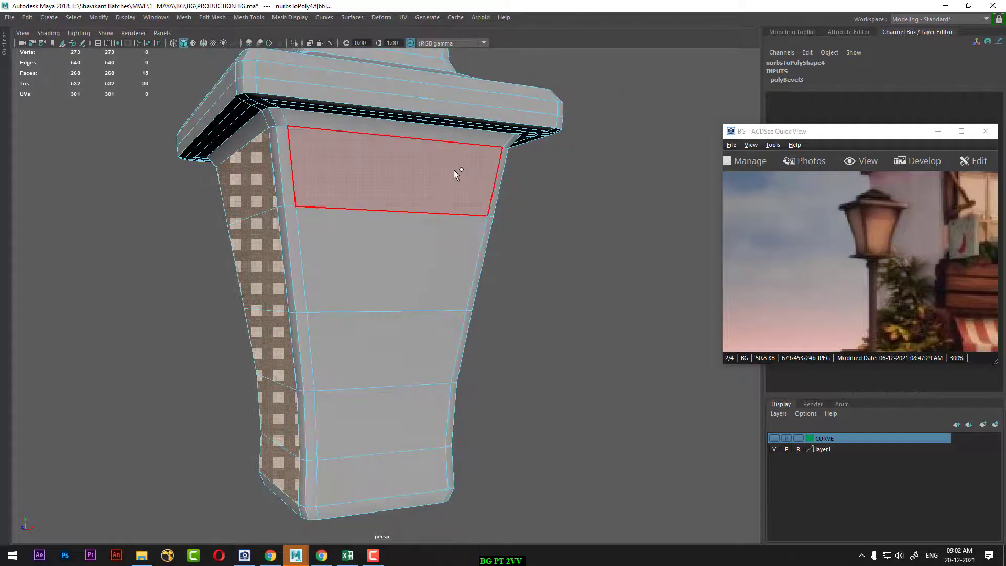
pyautogui.keyDown('shift'); pyautogui.click(454, 170); pyautogui.keyUp('shift')
pyautogui.keyDown('shift'); pyautogui.click(409, 244); pyautogui.keyUp('shift')
pyautogui.keyDown('shift'); pyautogui.click(405, 363); pyautogui.keyUp('shift')
pyautogui.keyDown('shift'); pyautogui.click(395, 434); pyautogui.keyUp('shift')
pyautogui.keyDown('shift'); pyautogui.click(410, 458); pyautogui.keyUp('shift')
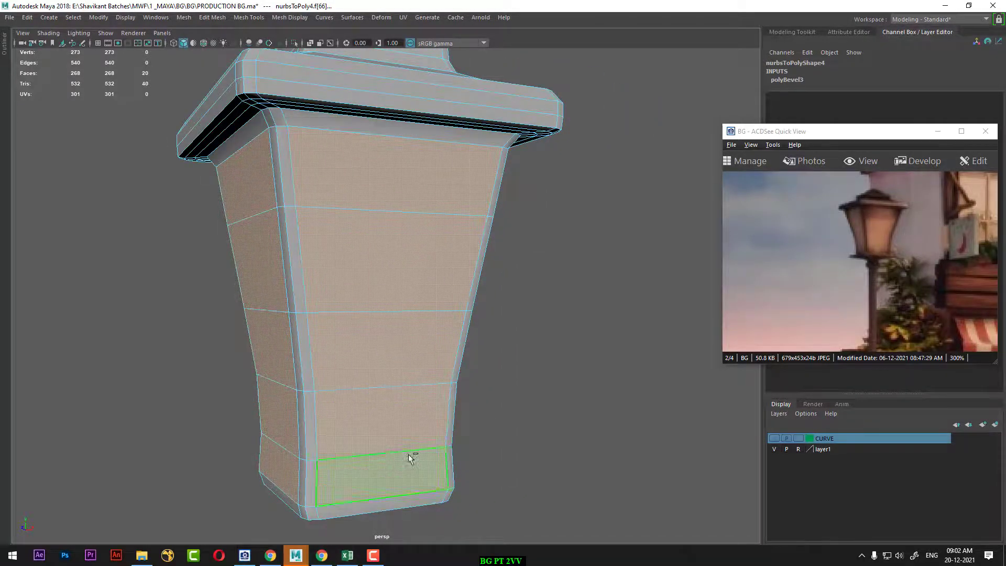
pyautogui.keyDown('alt'); pyautogui.moveTo(410, 458); pyautogui.dragTo(396, 386); pyautogui.keyUp('alt')
pyautogui.keyDown('alt'); pyautogui.moveTo(444, 388); pyautogui.dragTo(453, 312, button='right'); pyautogui.keyUp('alt')
pyautogui.moveTo(453, 311)
pyautogui.keyDown('alt'); pyautogui.mouseDown()
pyautogui.moveTo(424, 333)
pyautogui.moveTo(440, 316)
pyautogui.mouseUp(); pyautogui.keyUp('alt')
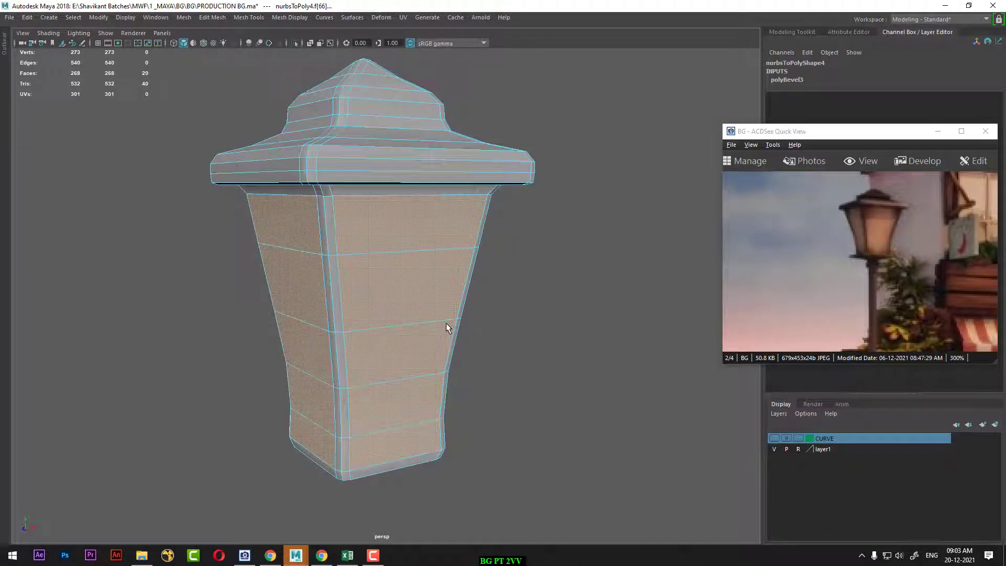
# - Extrude the twenty panel faces and push them inward to Local Translate Z -0.039
pyautogui.keyDown('shift'); pyautogui.rightClick(546, 255); pyautogui.keyUp('shift')
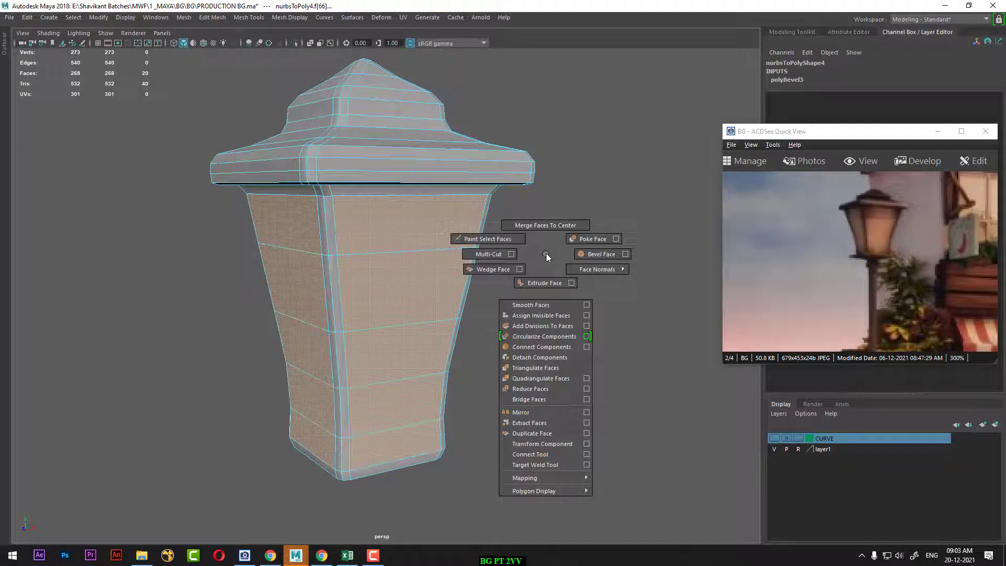
pyautogui.click(544, 283)
pyautogui.keyDown('alt'); pyautogui.moveTo(538, 285); pyautogui.dragTo(498, 377); pyautogui.keyUp('alt')
pyautogui.keyDown('alt'); pyautogui.moveTo(498, 376); pyautogui.dragTo(530, 391, button='right'); pyautogui.keyUp('alt')
pyautogui.keyDown('alt'); pyautogui.moveTo(531, 391); pyautogui.dragTo(513, 409); pyautogui.keyUp('alt')
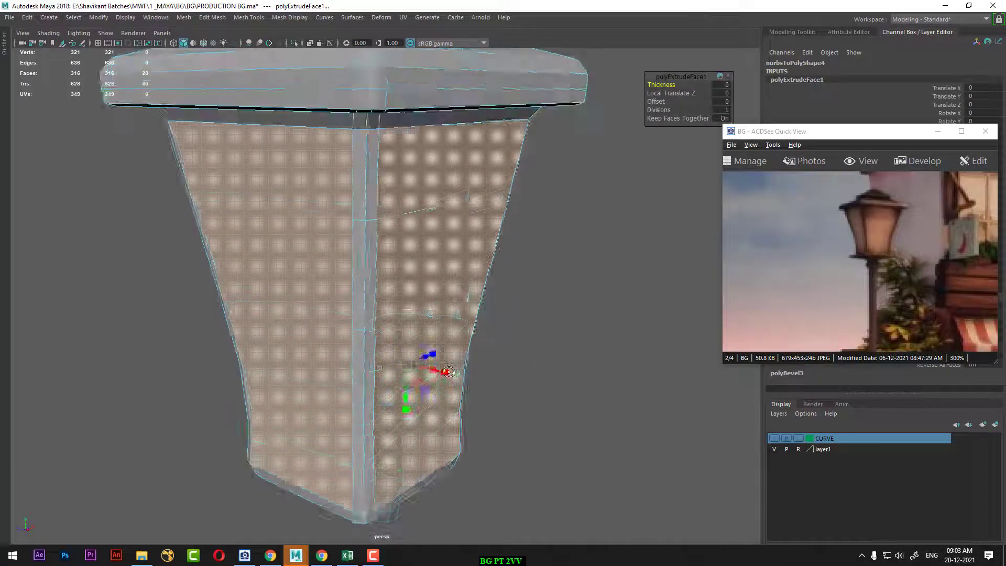
pyautogui.keyDown('alt'); pyautogui.moveTo(513, 408); pyautogui.dragTo(498, 426, button='right'); pyautogui.keyUp('alt')
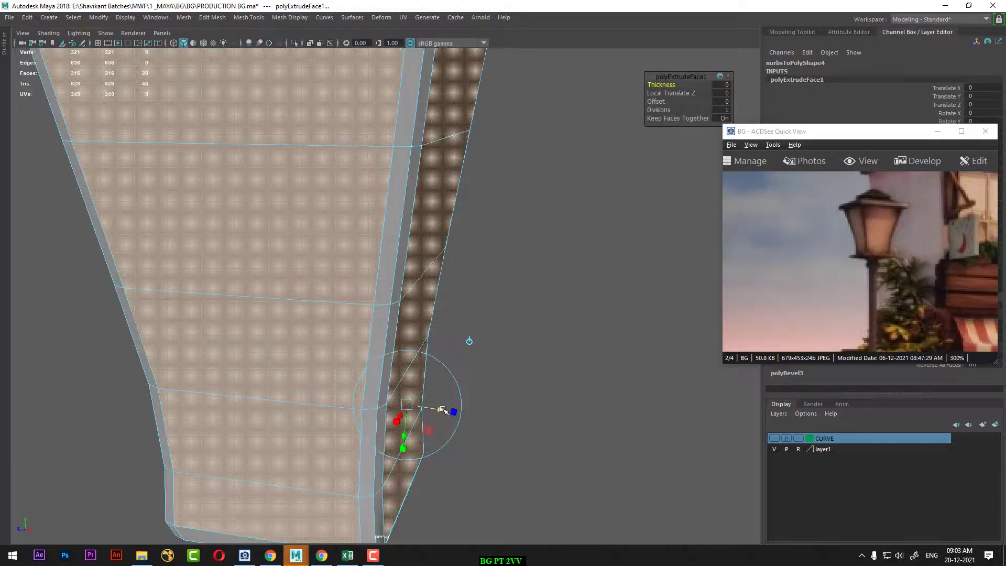
pyautogui.moveTo(442, 410); pyautogui.dragTo(432, 413)
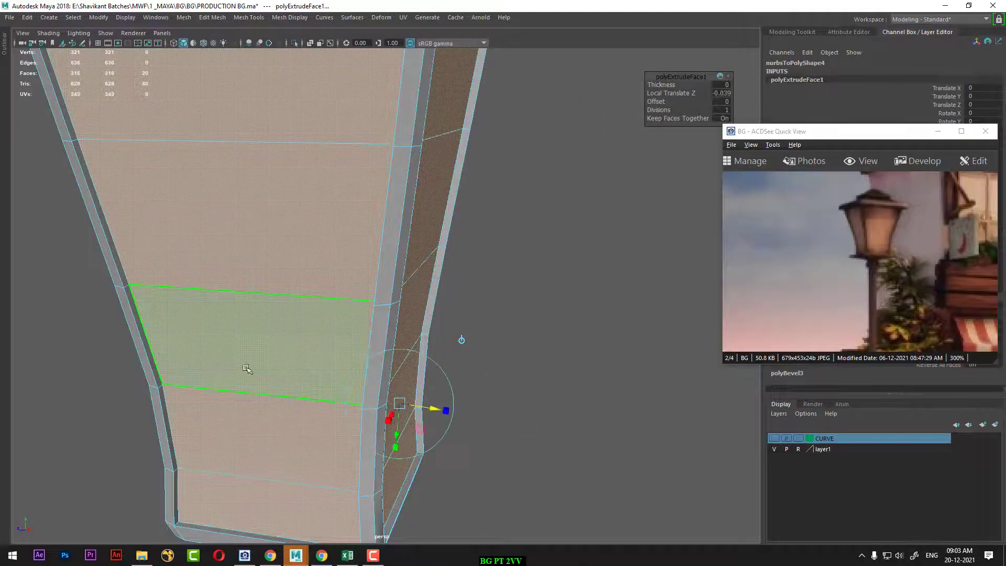
pyautogui.scroll(-5, 295, 318)
pyautogui.keyDown('alt'); pyautogui.moveTo(295, 318); pyautogui.dragTo(439, 320); pyautogui.keyUp('alt')
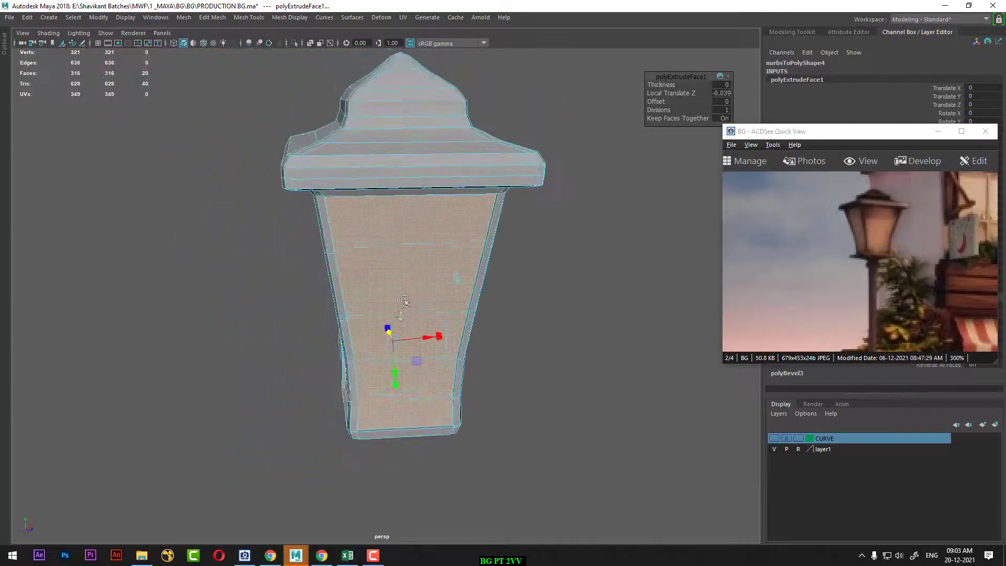
pyautogui.keyDown('alt'); pyautogui.moveTo(439, 320); pyautogui.dragTo(357, 248, button='middle'); pyautogui.keyUp('alt')
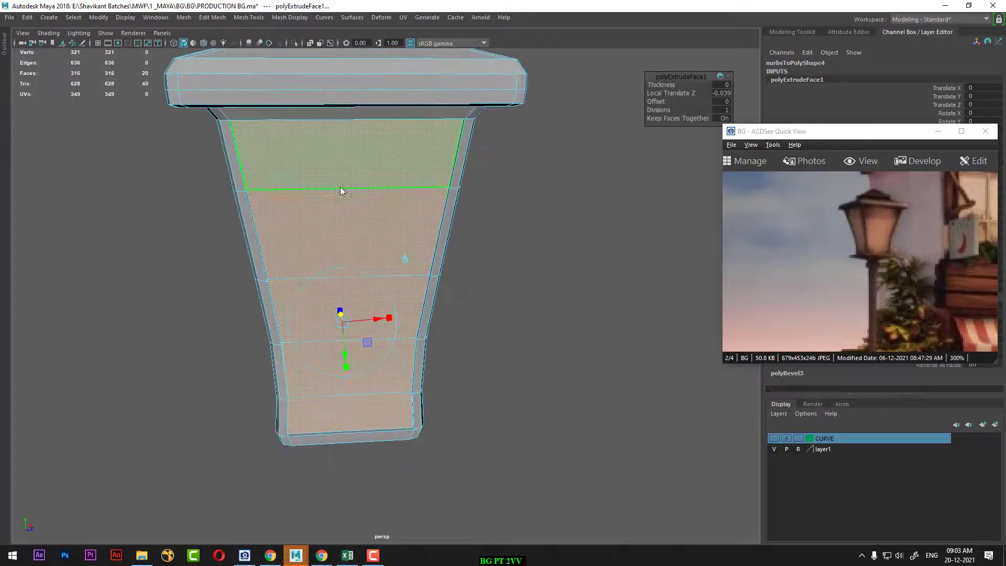
pyautogui.moveTo(340, 190); pyautogui.dragTo(405, 479, button='right')
# - Assign a new lambert2 material to the panels and tint it golden orange
pyautogui.click(938, 131)
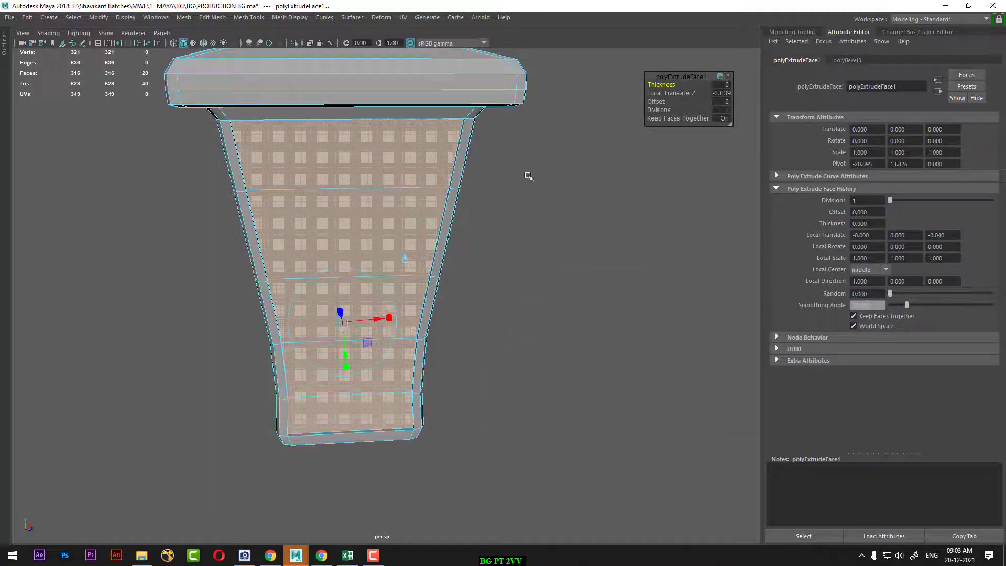
pyautogui.moveTo(347, 221); pyautogui.dragTo(347, 475, button='right')
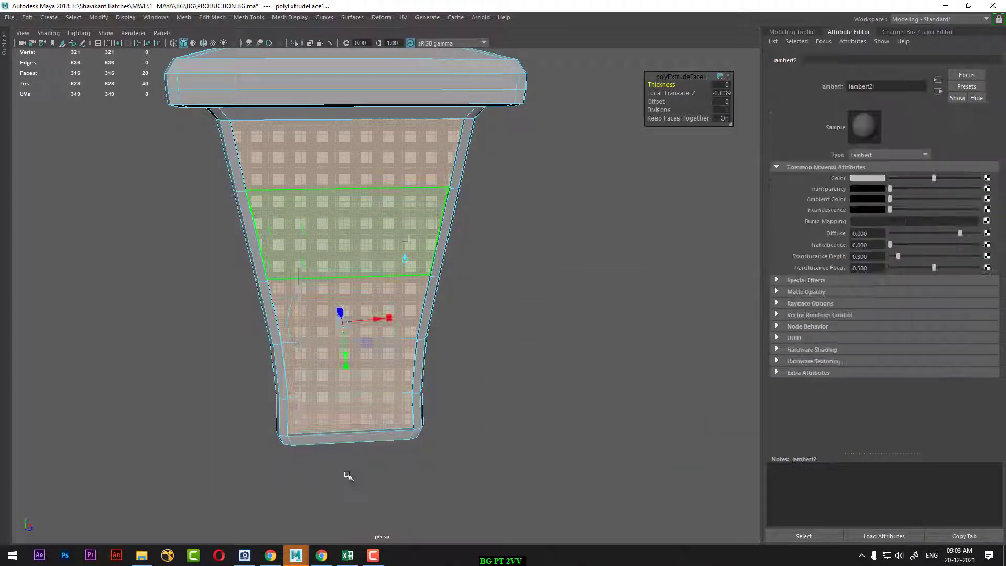
pyautogui.click(871, 178)
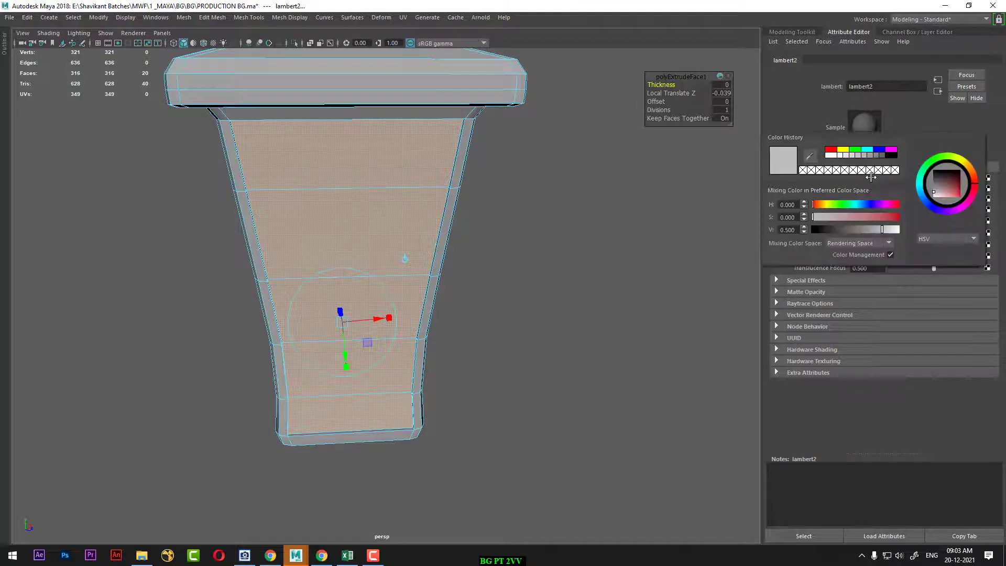
pyautogui.click(845, 151)
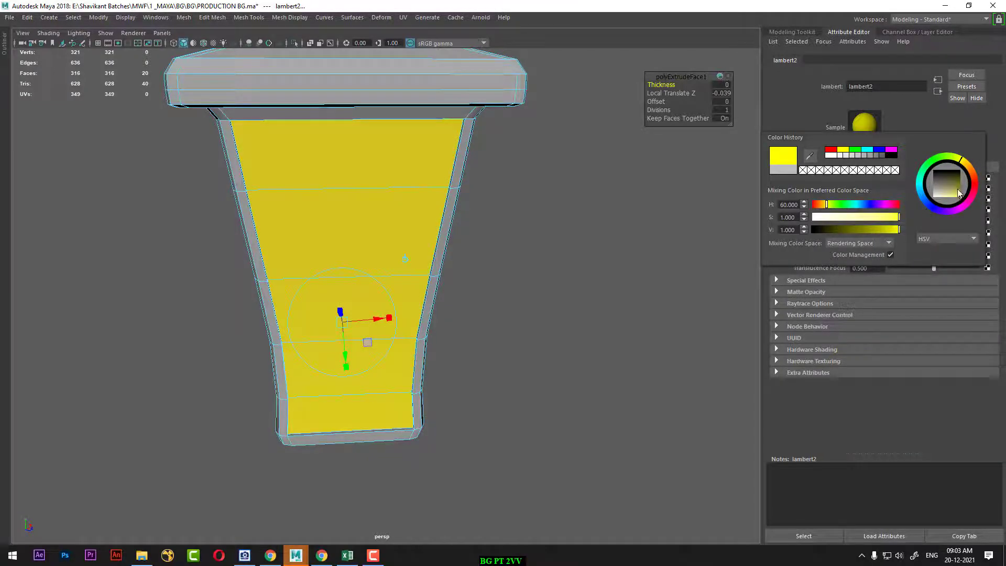
pyautogui.moveTo(959, 193); pyautogui.dragTo(960, 196)
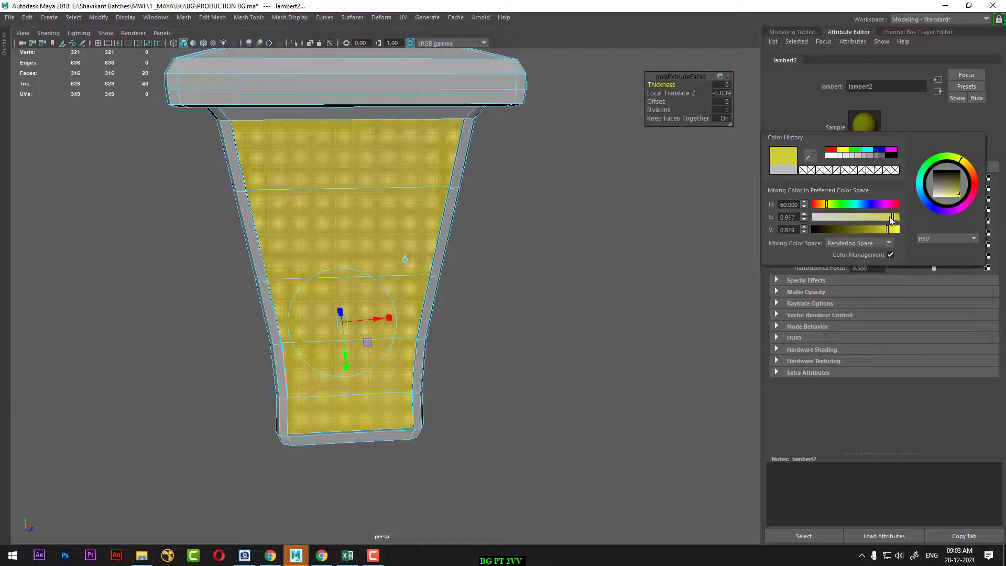
pyautogui.moveTo(826, 208); pyautogui.dragTo(821, 204)
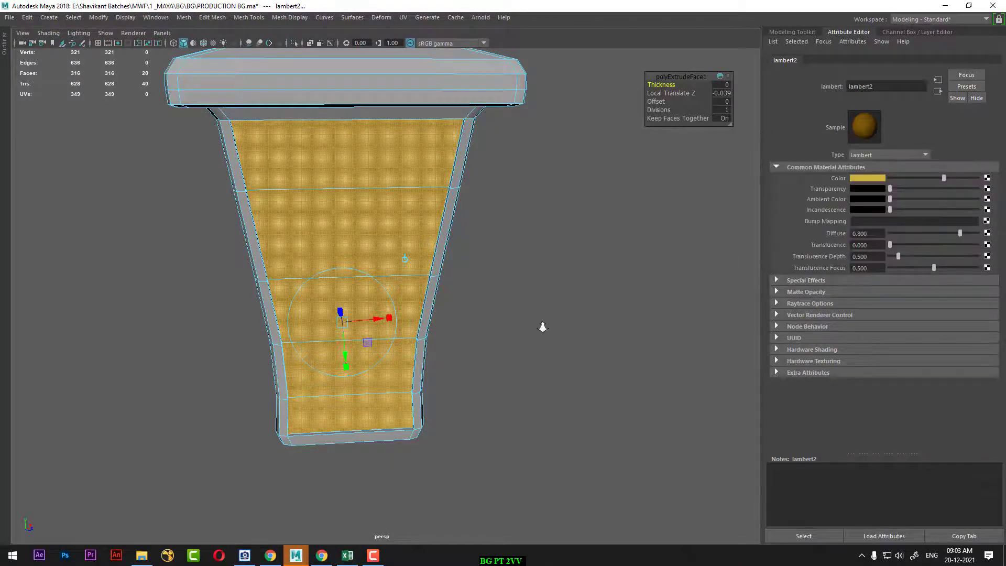
pyautogui.keyDown('alt'); pyautogui.moveTo(541, 328); pyautogui.dragTo(485, 302); pyautogui.keyUp('alt')
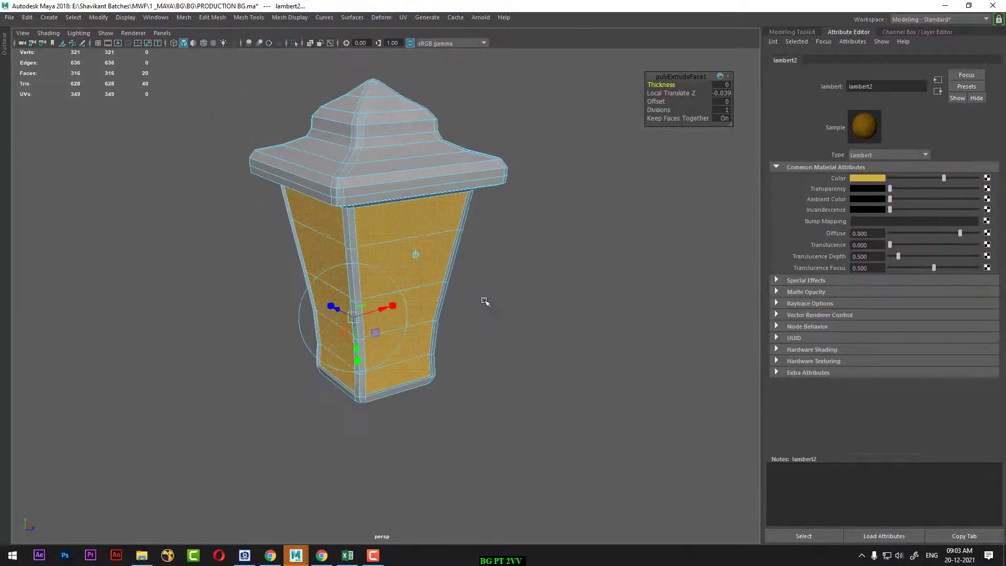
# - Invert the selection to the frame and roof and give it a new Lambert named metal
pyautogui.click(75, 18)
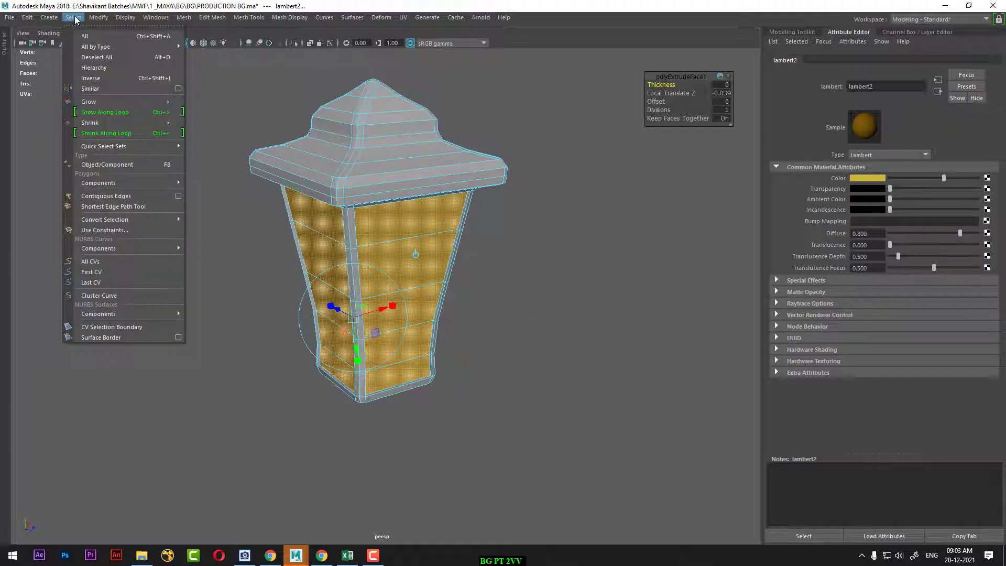
pyautogui.click(140, 80)
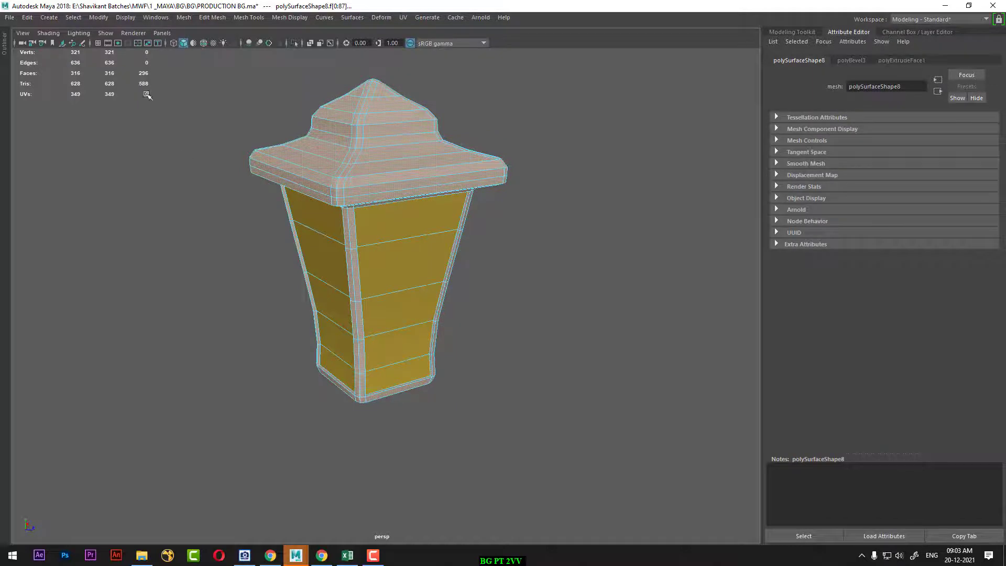
pyautogui.keyDown('alt'); pyautogui.moveTo(414, 179); pyautogui.dragTo(342, 130); pyautogui.keyUp('alt')
pyautogui.moveTo(342, 130)
pyautogui.mouseDown(button='right')
pyautogui.moveTo(363, 414)
pyautogui.moveTo(413, 419)
pyautogui.mouseUp(button='right')
pyautogui.write('metal')
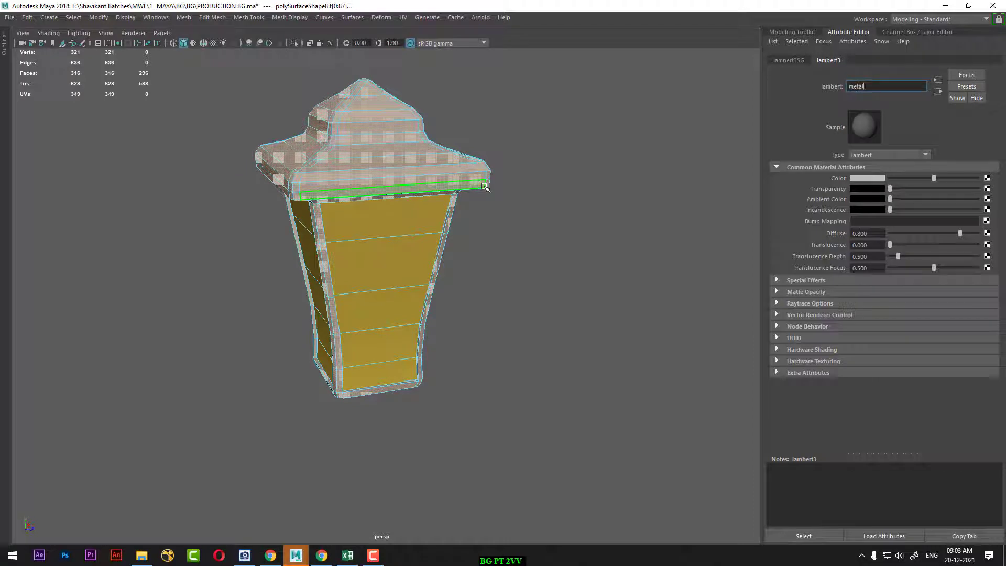
pyautogui.press('Return')
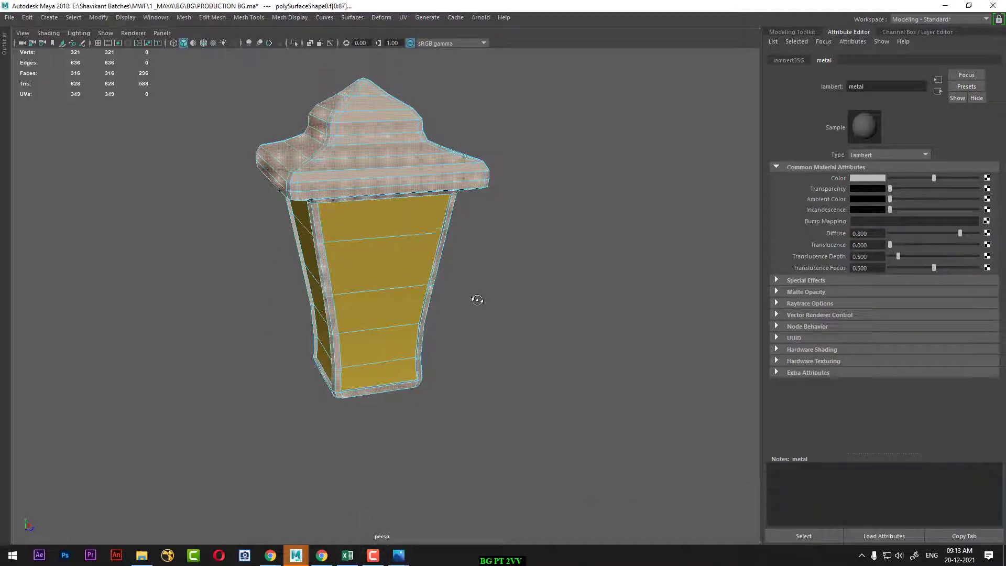
pyautogui.keyDown('alt'); pyautogui.moveTo(477, 300); pyautogui.dragTo(442, 229); pyautogui.keyUp('alt')
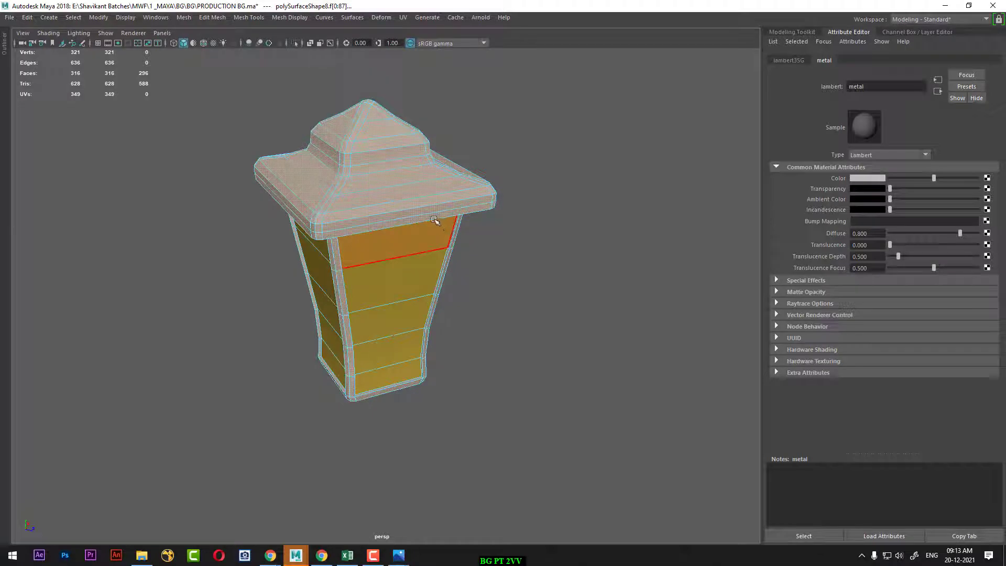
# - Drive the metal colour with a file texture using the rusty orange JPG from Metal Texture
pyautogui.click(987, 178)
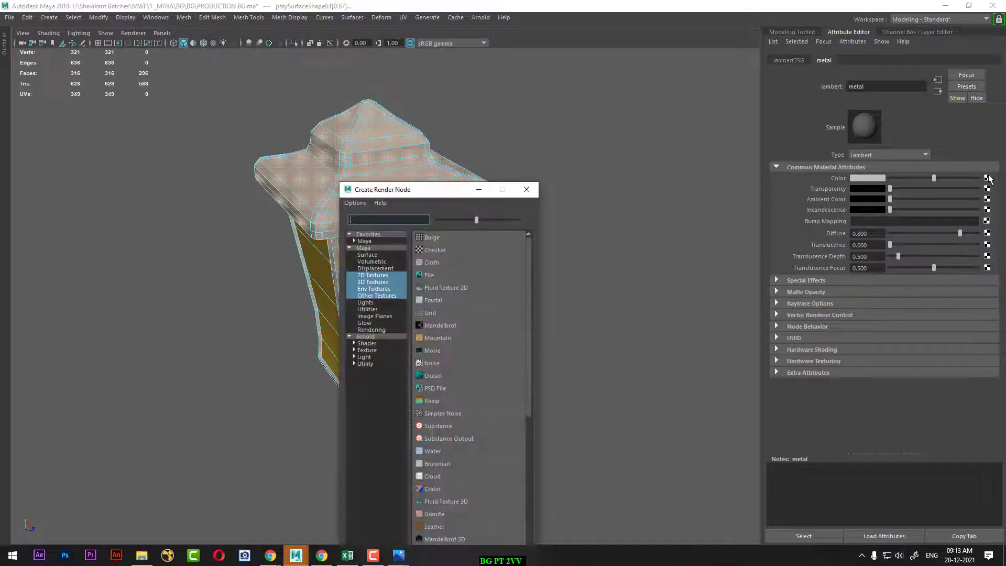
pyautogui.click(434, 277)
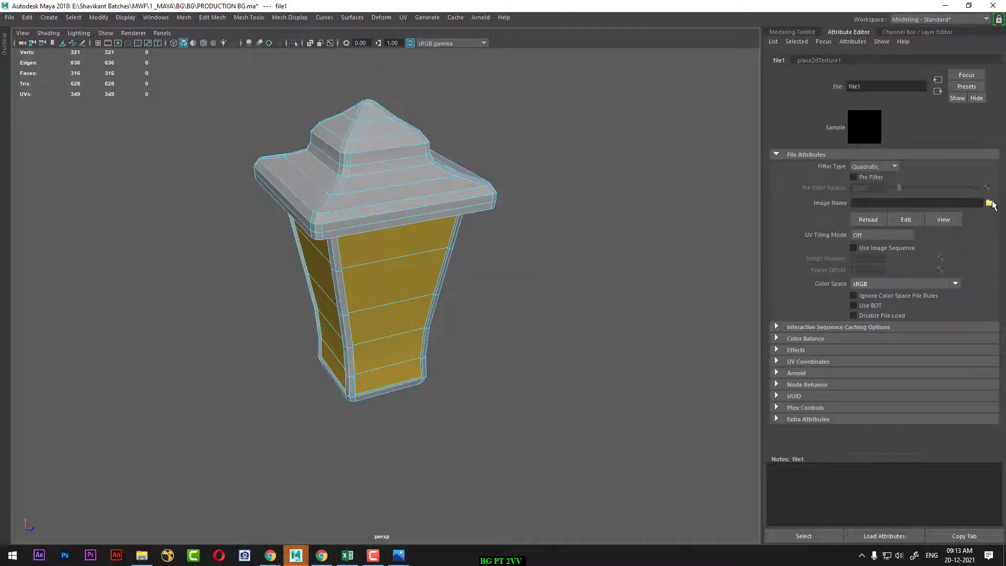
pyautogui.click(990, 205)
pyautogui.write('E:\\Shavikant Batches\\MWF\\1 _MAYA\\BG\\BG\\Texture\\Metal Texture')
pyautogui.press('Return')
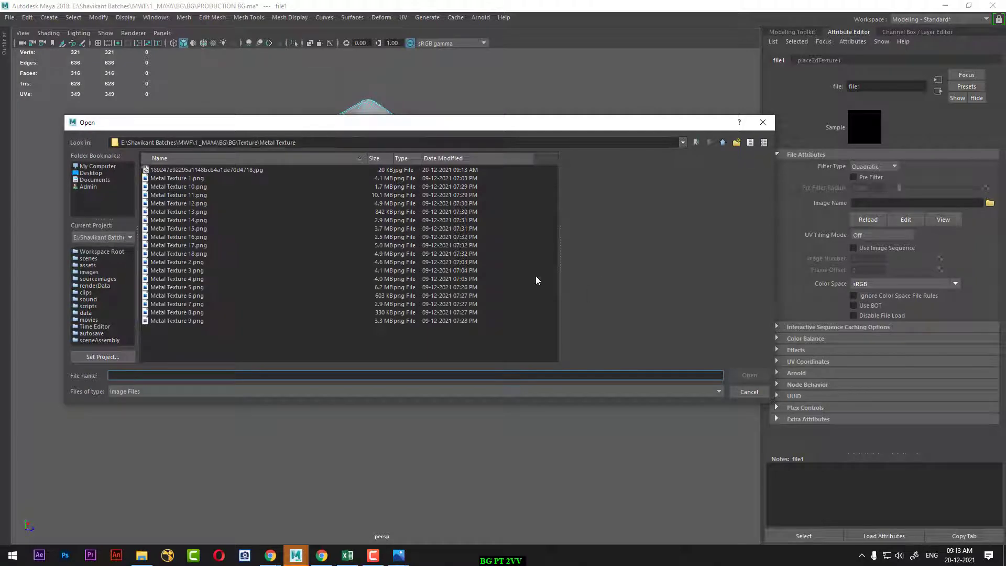
pyautogui.click(196, 171)
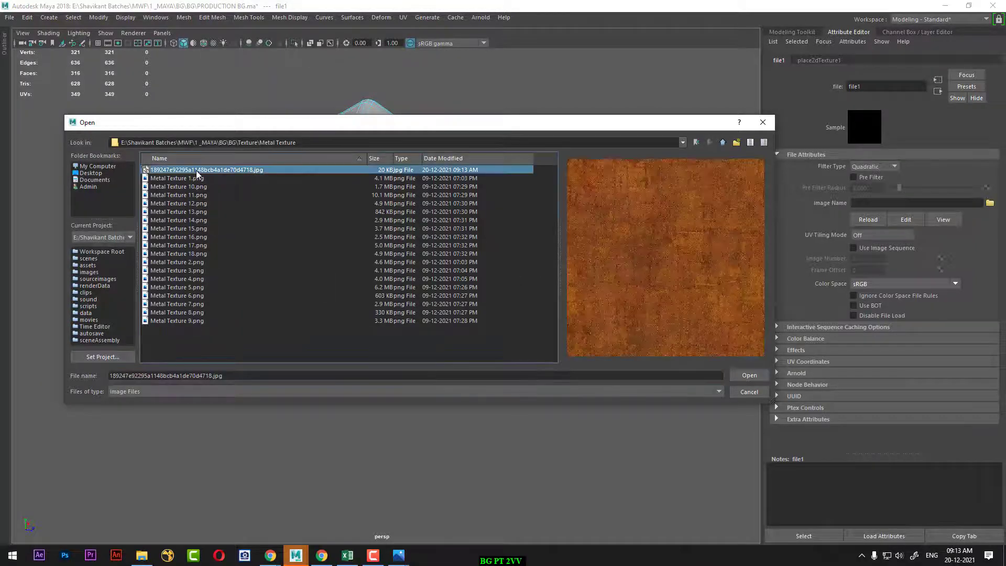
pyautogui.doubleClick(196, 171)
# - Turn on textured display and inspect the rusty roof and frame, then reselect the lantern
pyautogui.keyDown('alt'); pyautogui.moveTo(215, 184); pyautogui.dragTo(539, 330); pyautogui.keyUp('alt')
pyautogui.scroll(1, 576, 362)
pyautogui.press('6')
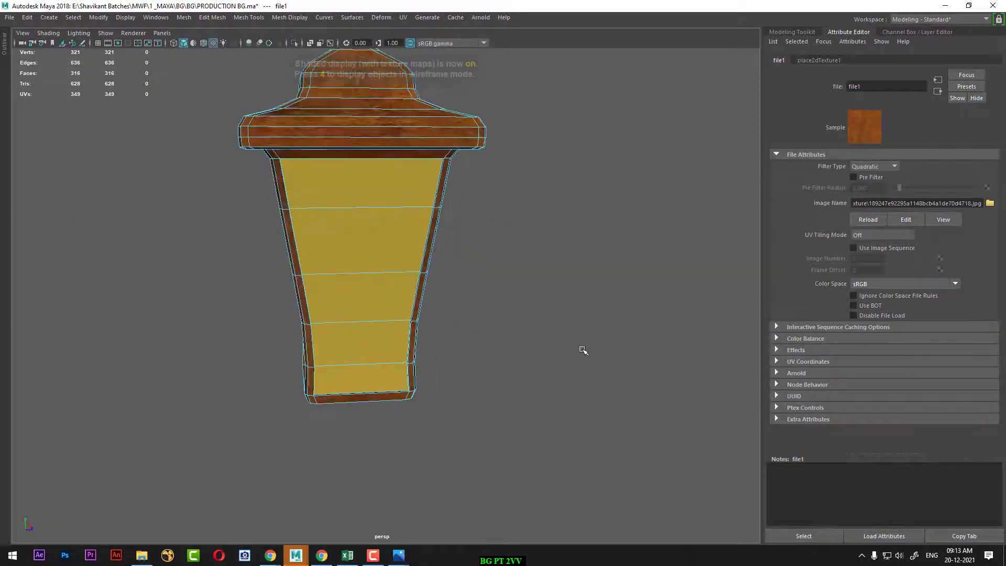
pyautogui.keyDown('alt'); pyautogui.moveTo(553, 366); pyautogui.dragTo(479, 292); pyautogui.keyUp('alt')
pyautogui.moveTo(443, 253); pyautogui.dragTo(519, 203, button='right')
pyautogui.click(584, 254)
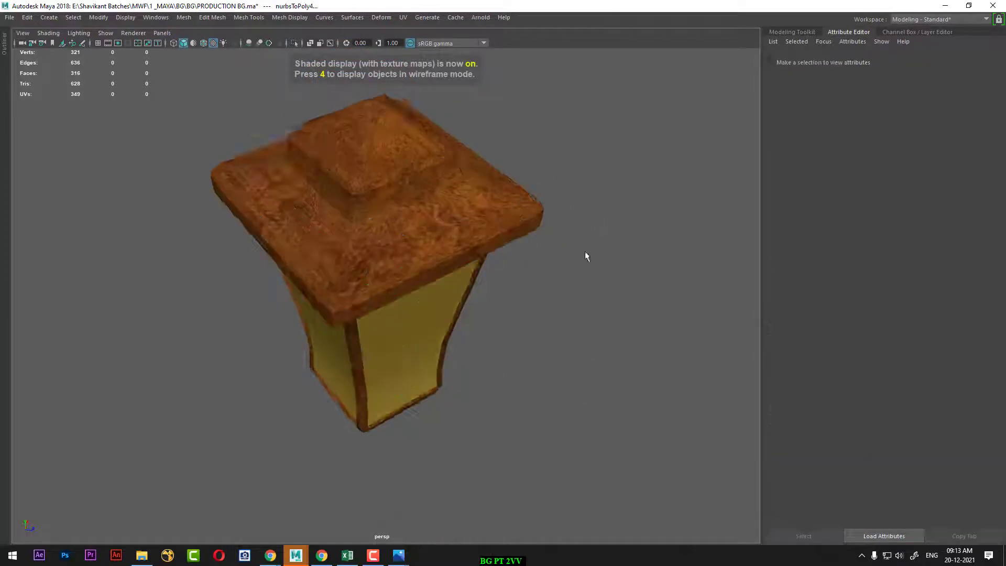
pyautogui.moveTo(584, 254)
pyautogui.keyDown('alt'); pyautogui.mouseDown()
pyautogui.moveTo(544, 308)
pyautogui.moveTo(632, 359)
pyautogui.moveTo(660, 338)
pyautogui.moveTo(694, 355)
pyautogui.moveTo(682, 371)
pyautogui.mouseUp(); pyautogui.keyUp('alt')
pyautogui.moveTo(491, 289)
pyautogui.keyDown('alt'); pyautogui.mouseDown()
pyautogui.moveTo(427, 306)
pyautogui.moveTo(530, 313)
pyautogui.moveTo(529, 334)
pyautogui.moveTo(492, 341)
pyautogui.moveTo(444, 257)
pyautogui.mouseUp(); pyautogui.keyUp('alt')
pyautogui.click(419, 314)
pyautogui.click(404, 17)
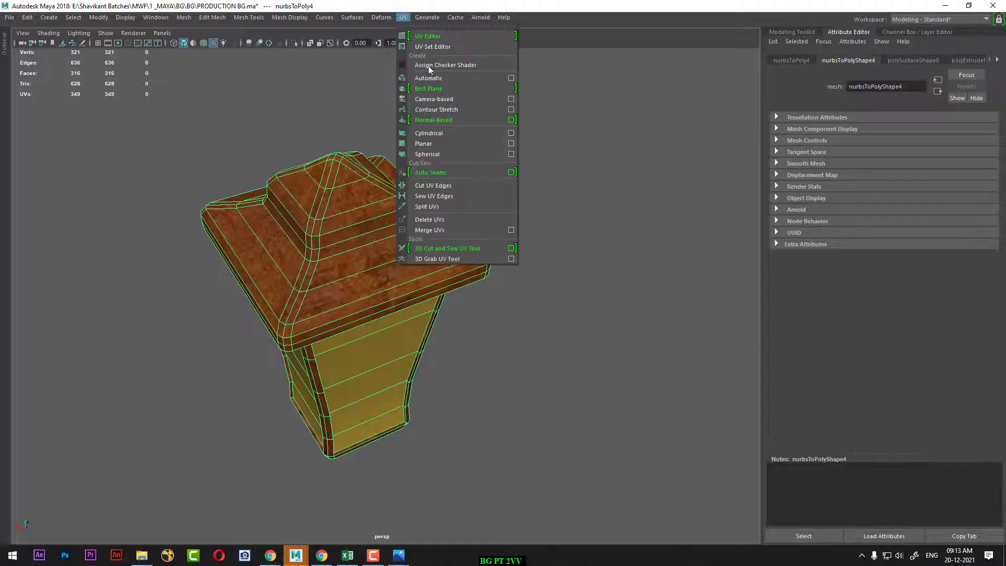
# - Apply Automatic UV projection to the lantern and return it to object mode
pyautogui.click(437, 78)
pyautogui.press('F8')
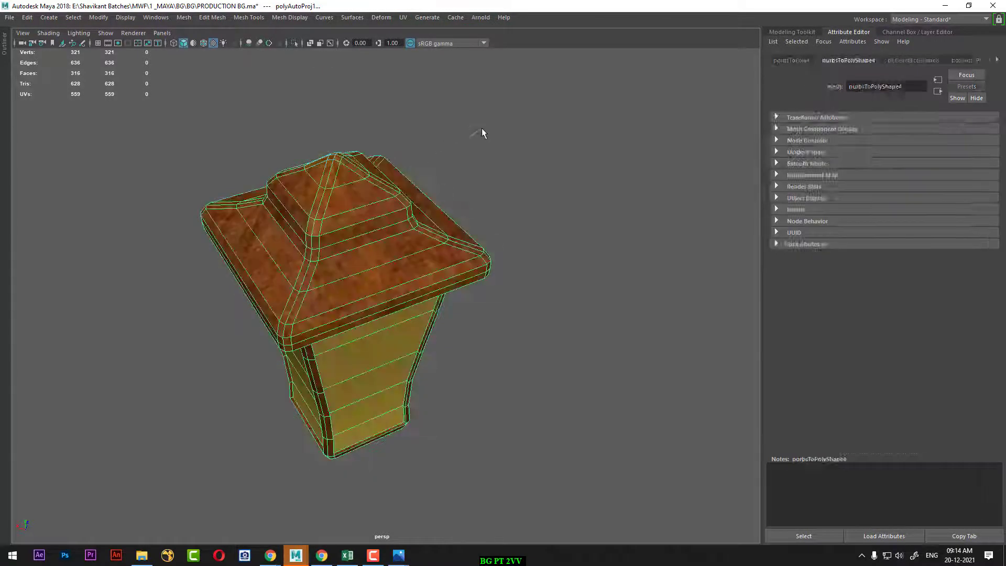
pyautogui.press('3')
pyautogui.click(480, 130)
pyautogui.keyDown('alt'); pyautogui.moveTo(498, 314); pyautogui.dragTo(774, 309); pyautogui.keyUp('alt')
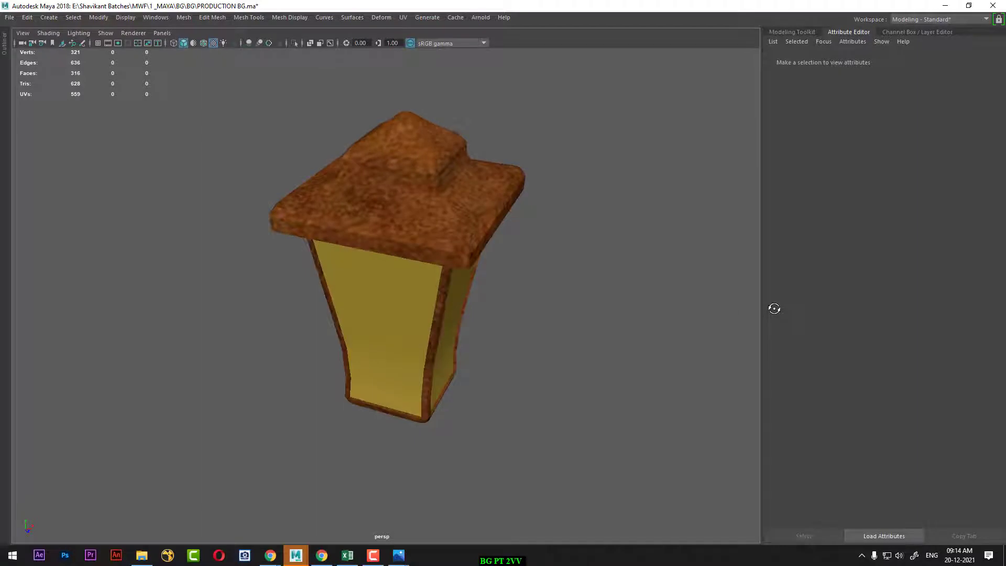
# - Check the lantern's panel and roof metal materials, then restore the full interface
pyautogui.click(407, 179)
pyautogui.moveTo(415, 168); pyautogui.dragTo(410, 427, button='right')
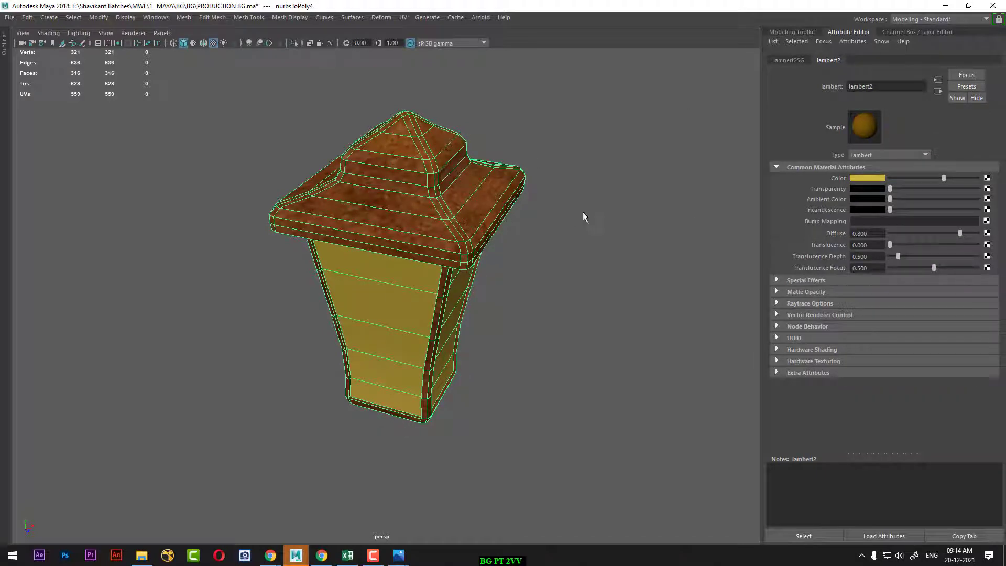
pyautogui.moveTo(664, 97); pyautogui.dragTo(664, 117, button='right')
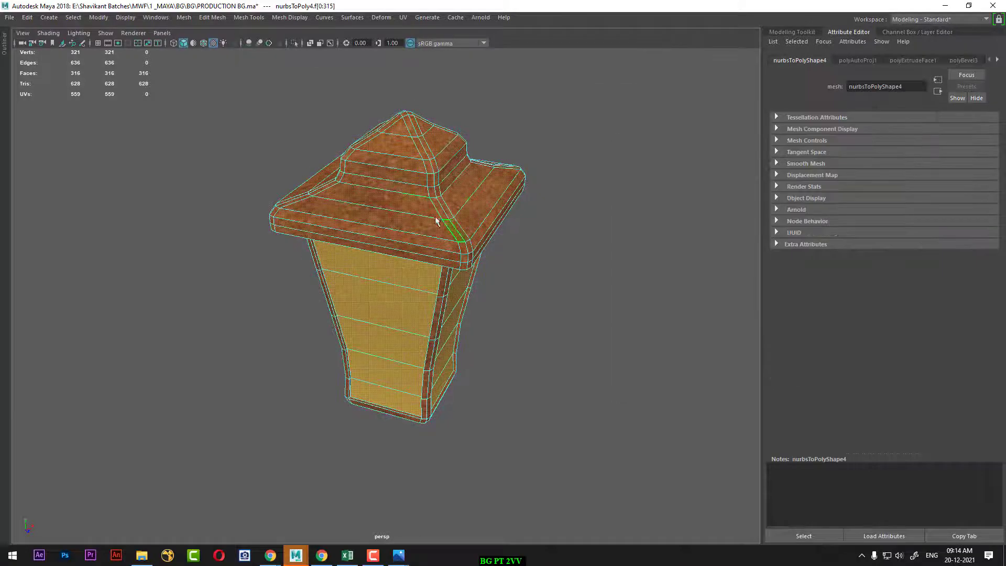
pyautogui.click(400, 212)
pyautogui.moveTo(349, 236); pyautogui.dragTo(358, 451, button='right')
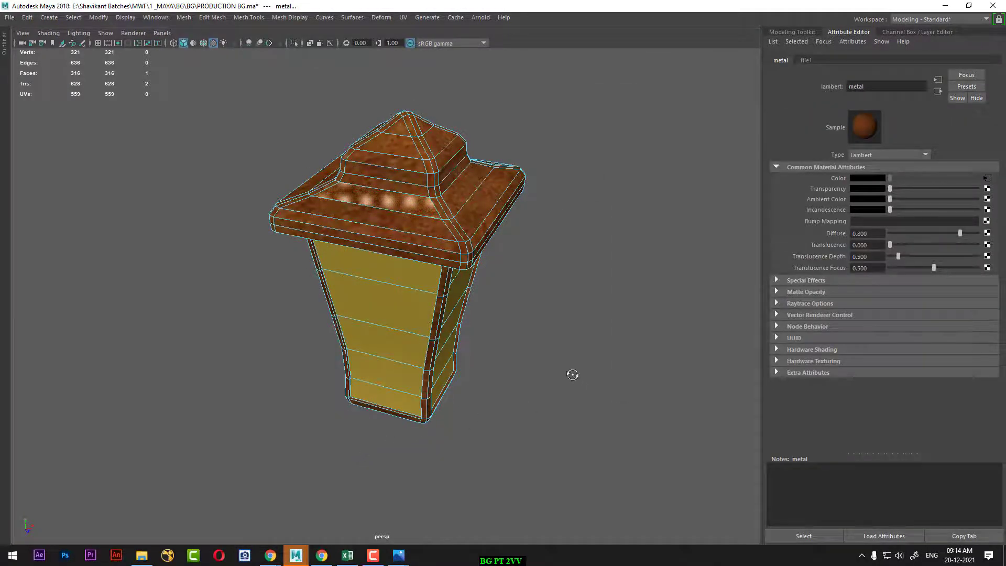
pyautogui.keyDown('alt'); pyautogui.moveTo(572, 374); pyautogui.dragTo(592, 349); pyautogui.keyUp('alt')
pyautogui.hotkey('ctrl', 'space')
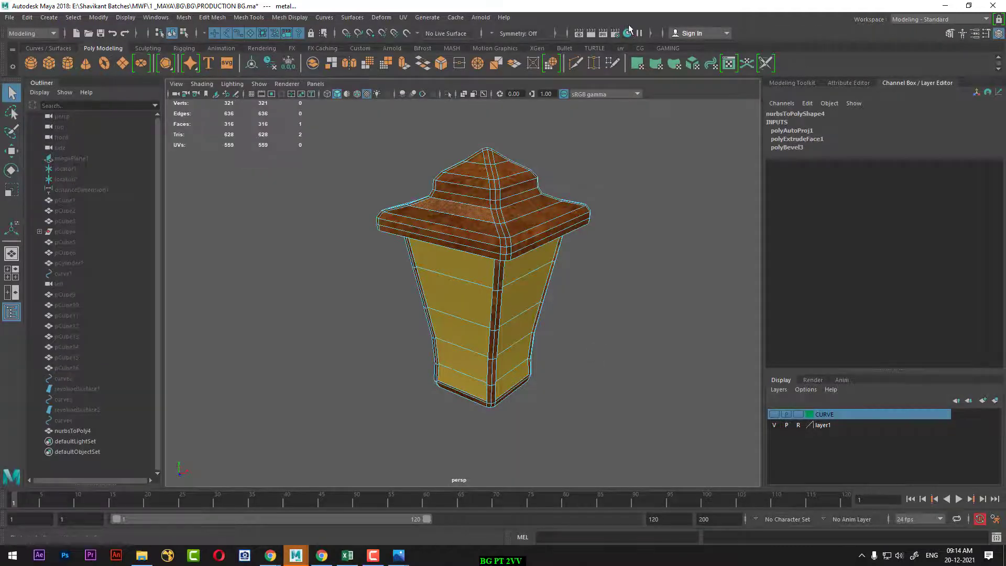
# - In Hypershade with large swatches, rename the amber lambert2 material to 'glass'
pyautogui.click(628, 34)
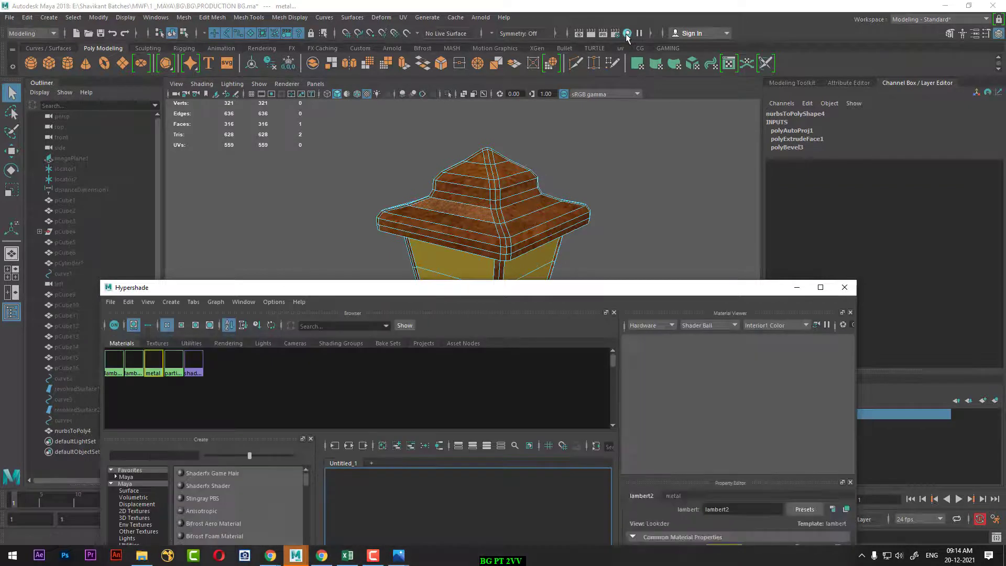
pyautogui.click(215, 418)
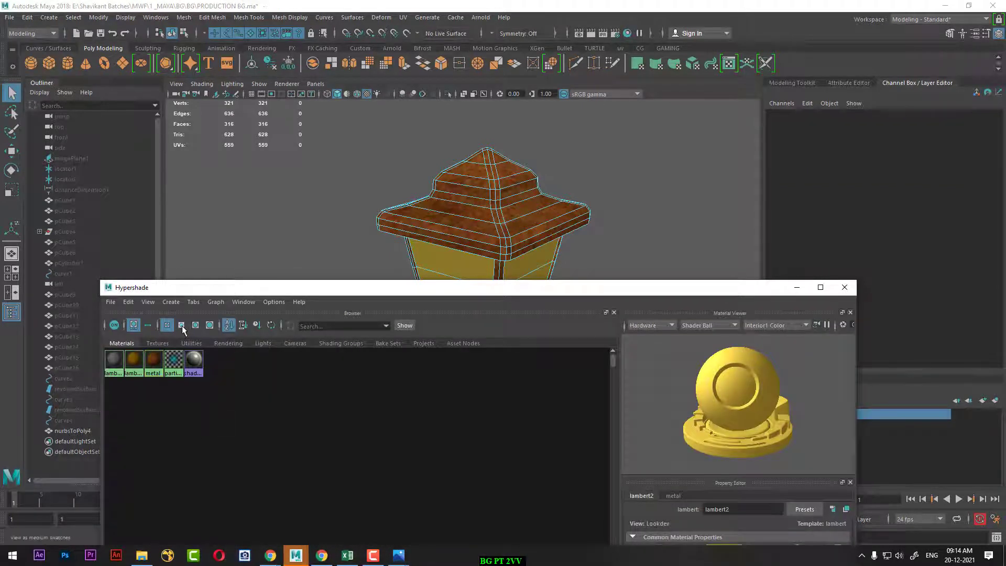
pyautogui.click(182, 326)
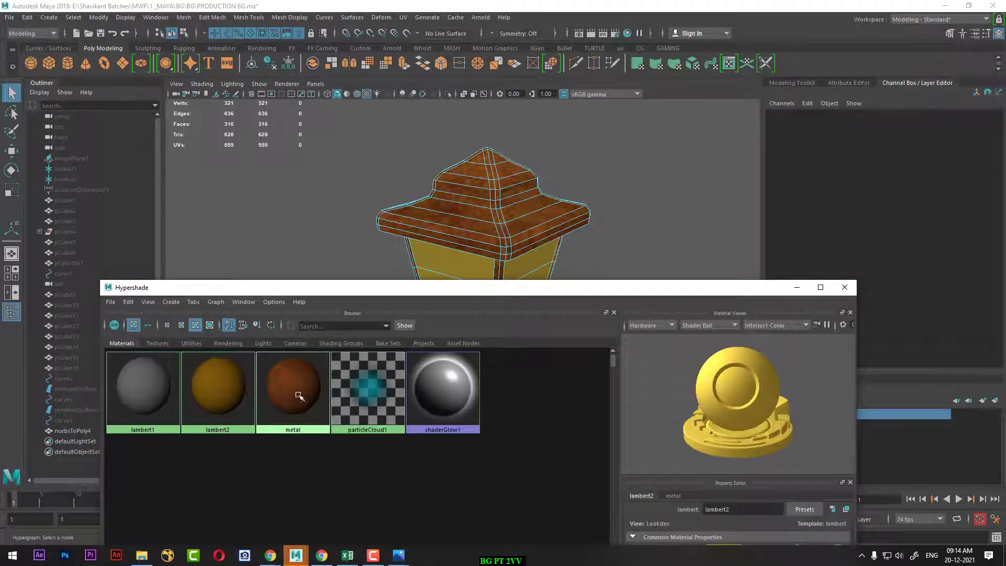
pyautogui.doubleClick(298, 395)
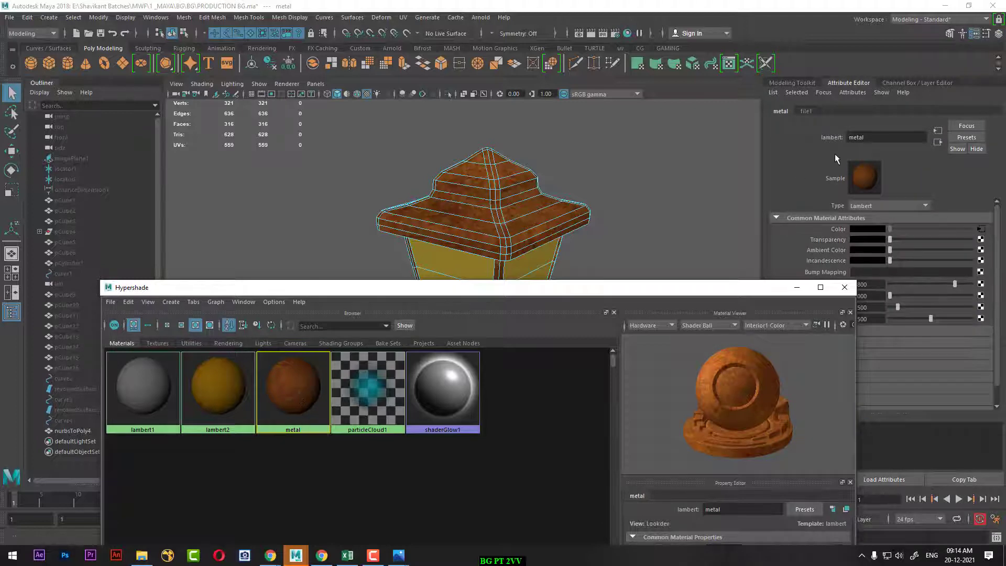
pyautogui.click(227, 386)
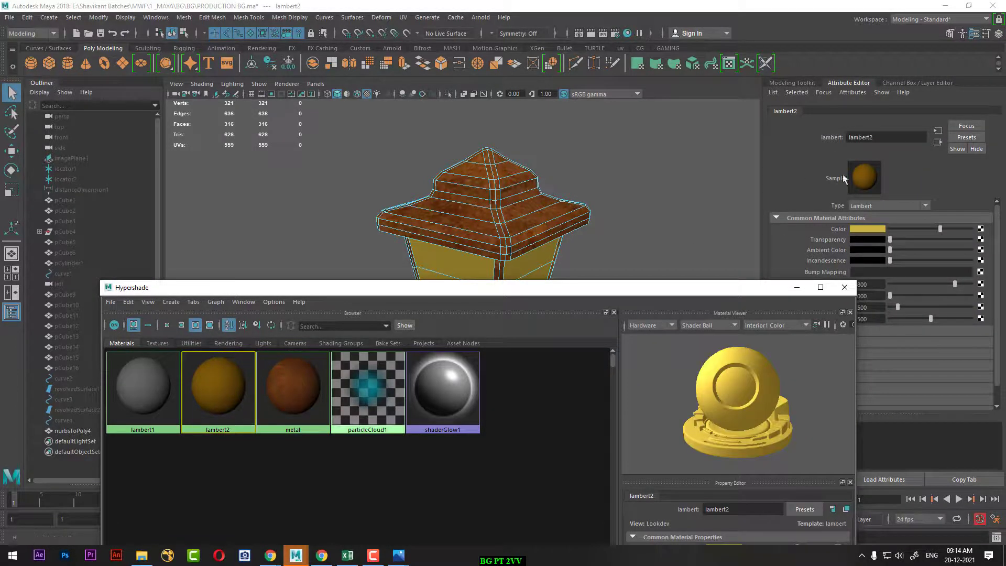
pyautogui.hotkey('ctrl', 'a')
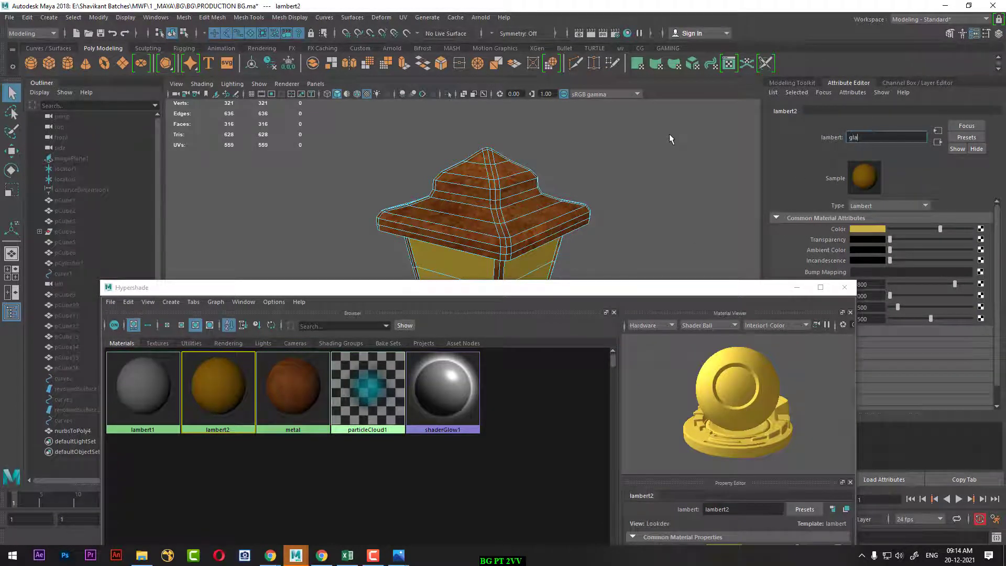
pyautogui.press('Return')
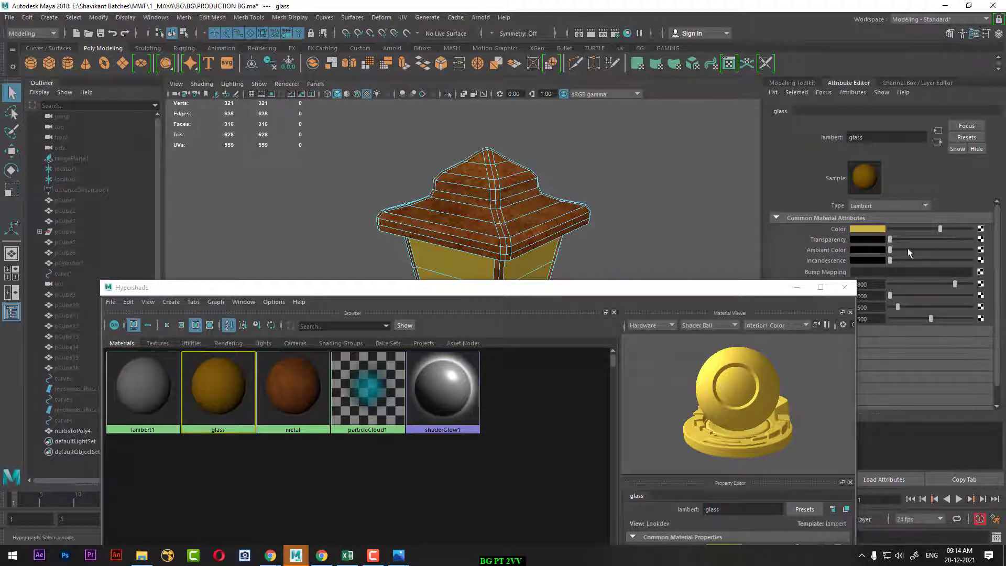
# - Close Hypershade, switch to the front view and create a polygon sphere
pyautogui.click(796, 290)
pyautogui.press('space')
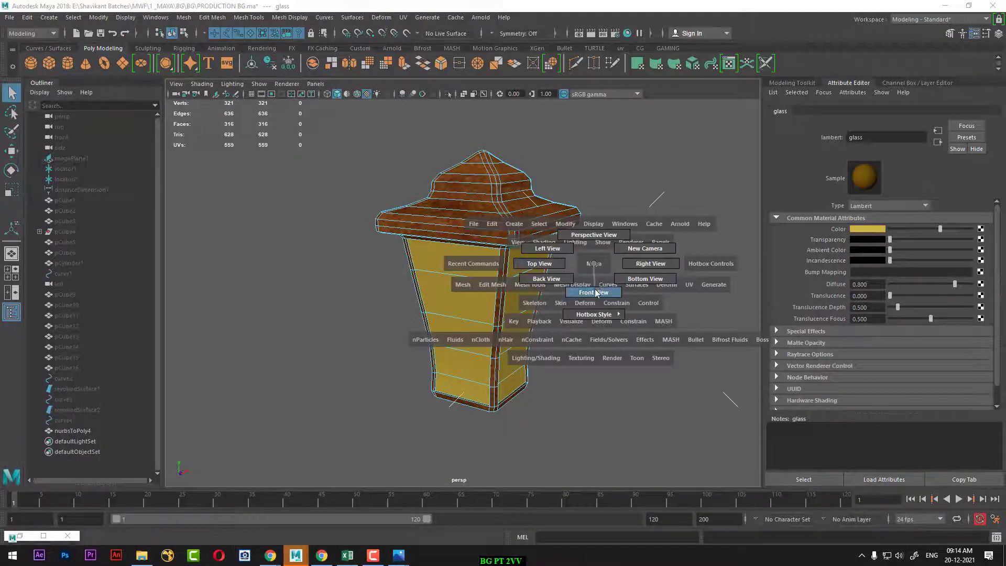
pyautogui.moveTo(593, 263); pyautogui.dragTo(596, 292)
pyautogui.scroll(2, 571, 340)
pyautogui.scroll(2, 563, 340)
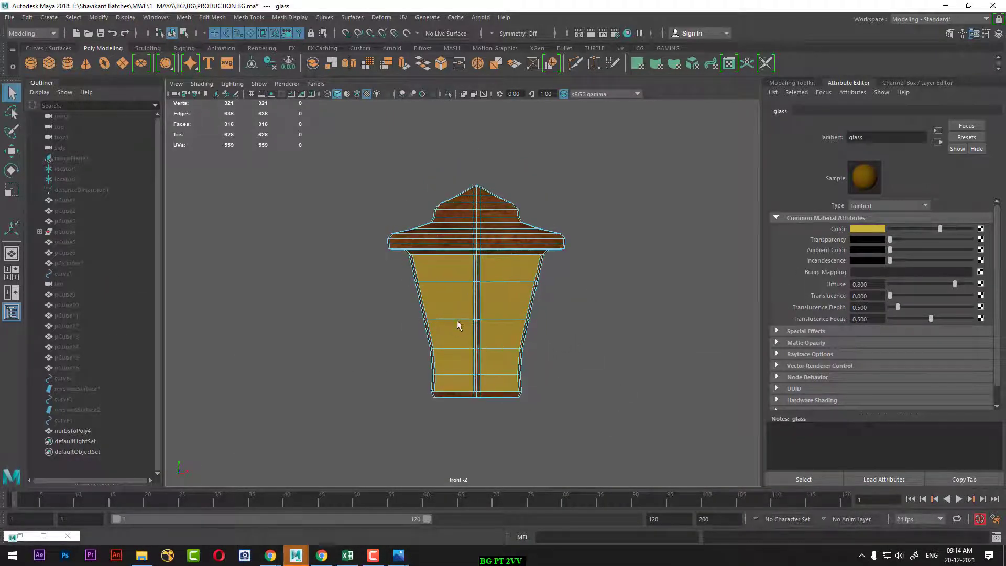
pyautogui.scroll(2, 541, 288)
pyautogui.scroll(2, 547, 335)
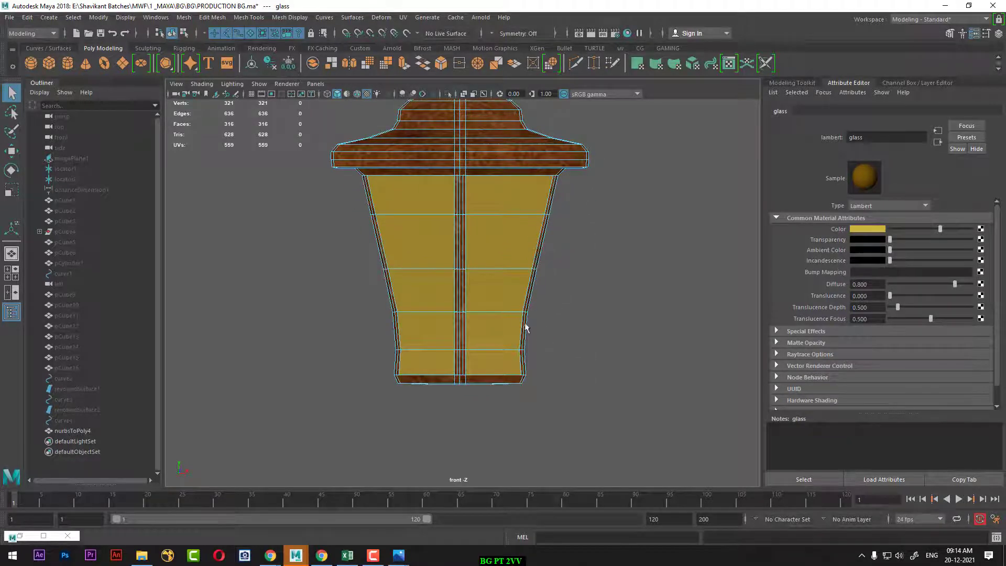
pyautogui.click(32, 63)
pyautogui.scroll(-5, 343, 220)
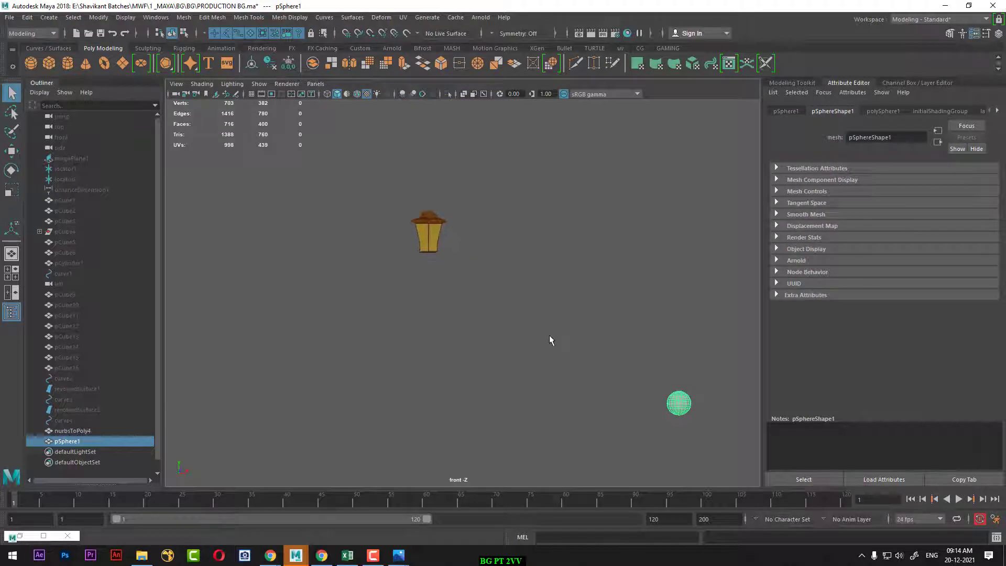
# - Snap the sphere onto the lantern using point snapping
pyautogui.press('w')
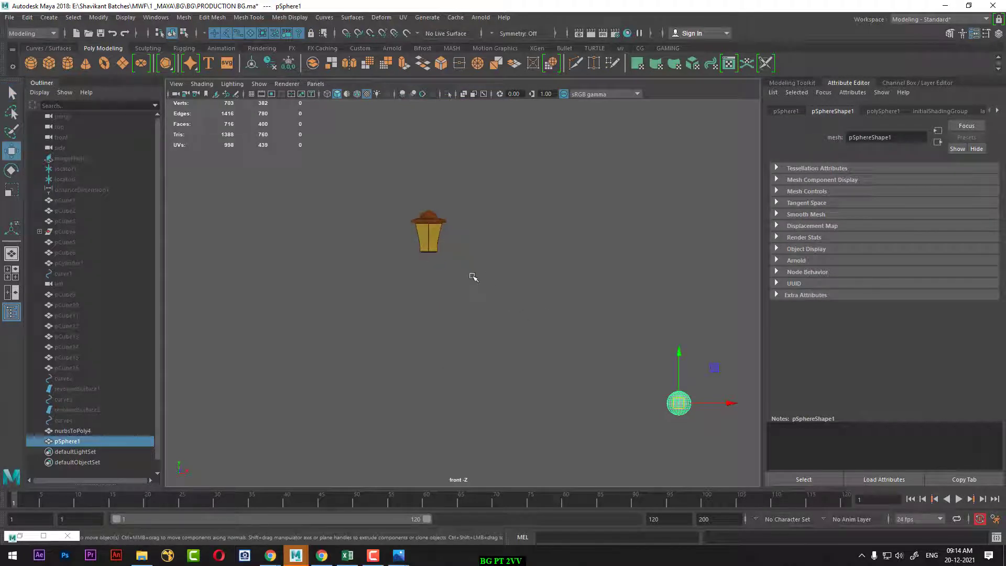
pyautogui.moveTo(474, 277); pyautogui.dragTo(487, 282, button='middle')
pyautogui.hotkey('ctrl', 'z')
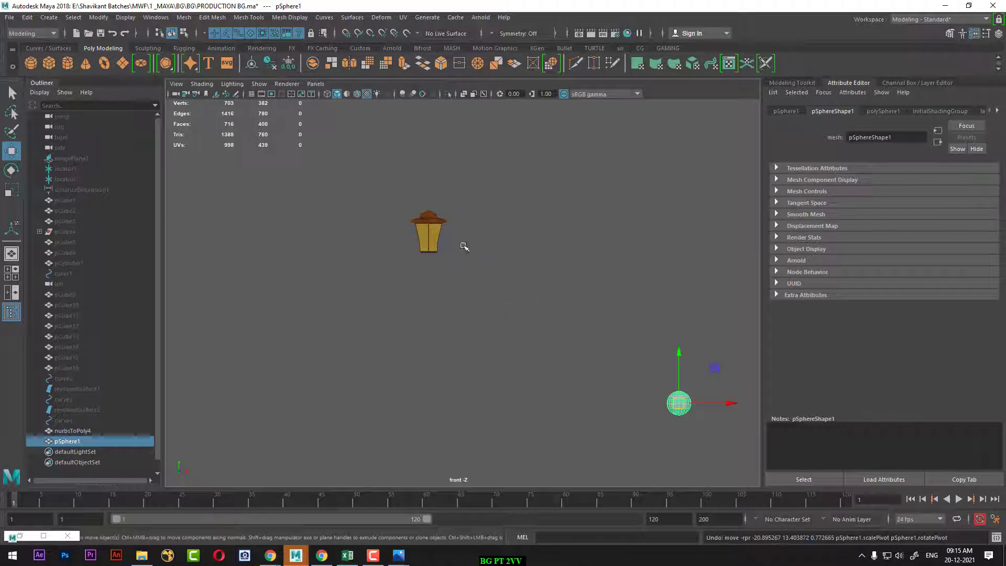
pyautogui.press('v')
pyautogui.moveTo(428, 238); pyautogui.dragTo(430, 237, button='middle')
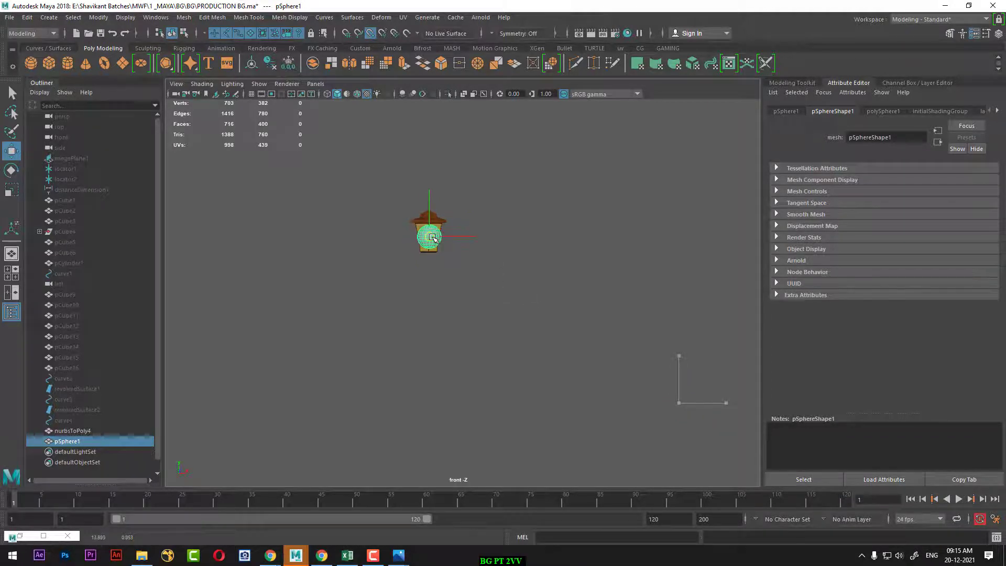
pyautogui.press('space')
# - In top wireframe view, centre the sphere in the lantern and scale it to about half
pyautogui.moveTo(461, 266); pyautogui.dragTo(424, 263)
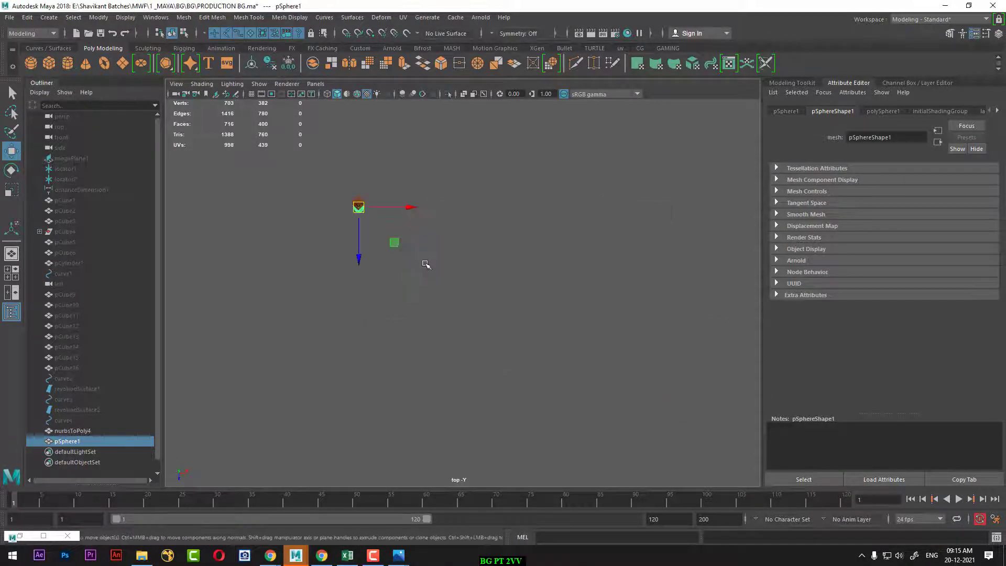
pyautogui.press('f')
pyautogui.press('4')
pyautogui.scroll(-5, 512, 315)
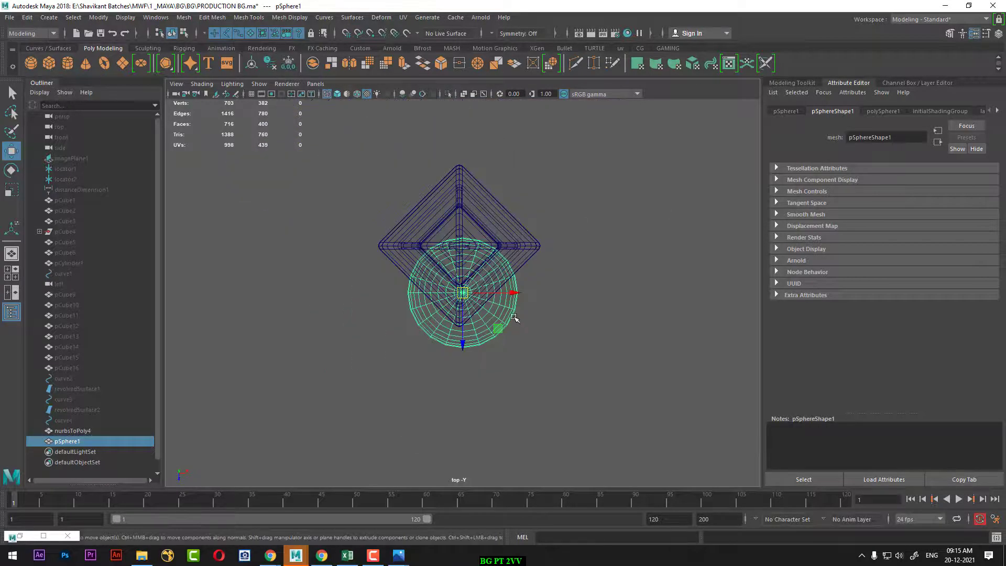
pyautogui.scroll(1, 561, 406)
pyautogui.scroll(2, 473, 297)
pyautogui.moveTo(471, 294)
pyautogui.mouseDown()
pyautogui.moveTo(456, 201)
pyautogui.moveTo(362, 270)
pyautogui.mouseUp()
pyautogui.press('r')
# - Return to the front view and frame the sphere
pyautogui.press('space')
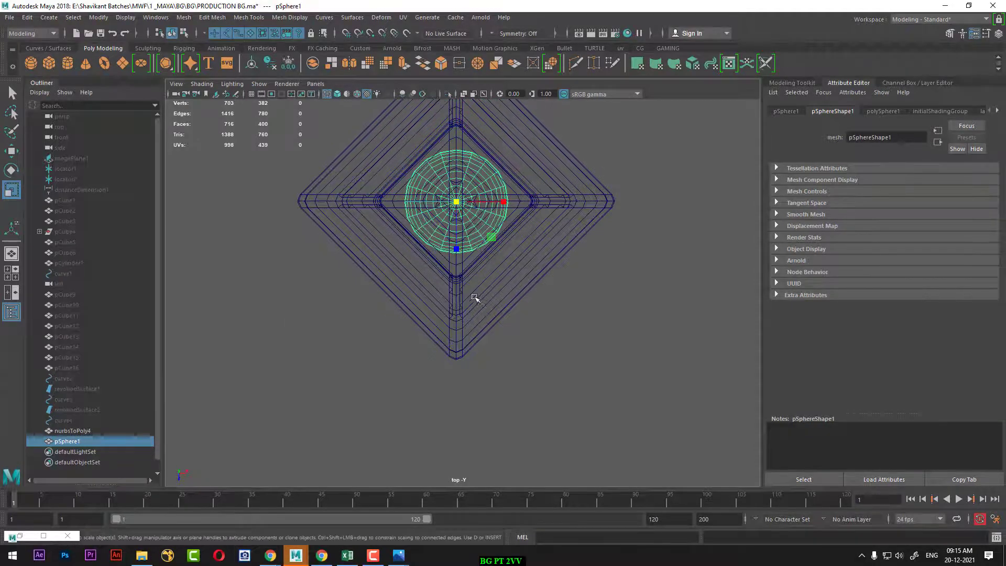
pyautogui.press('space')
pyautogui.moveTo(491, 270); pyautogui.dragTo(497, 307)
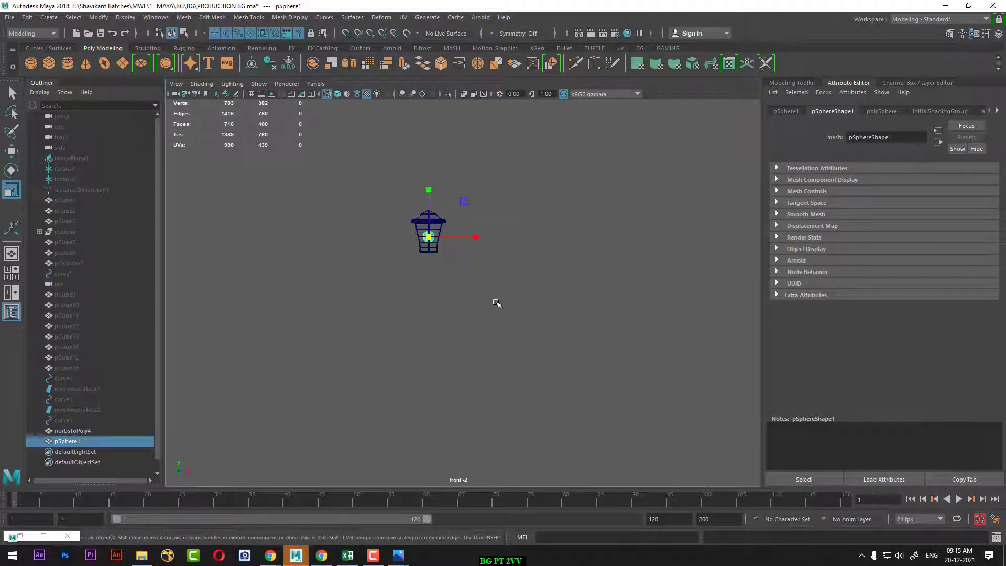
pyautogui.press('f')
pyautogui.scroll(-5, 526, 307)
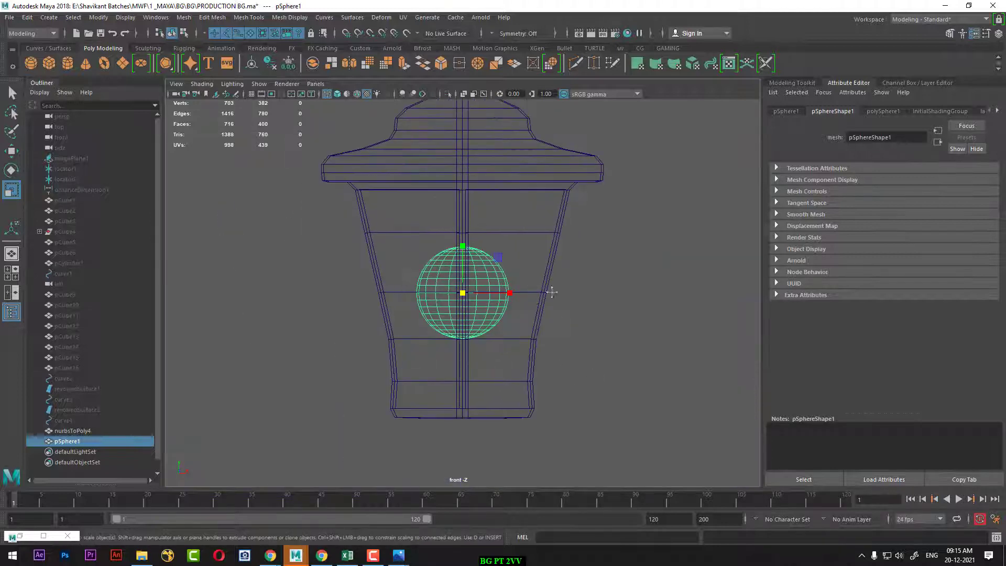
pyautogui.scroll(1, 545, 292)
pyautogui.scroll(1, 637, 324)
# - Pull the sphere's lower faces down, grow the selection, and narrow them into a lowered neck
pyautogui.moveTo(679, 203); pyautogui.dragTo(677, 231, button='right')
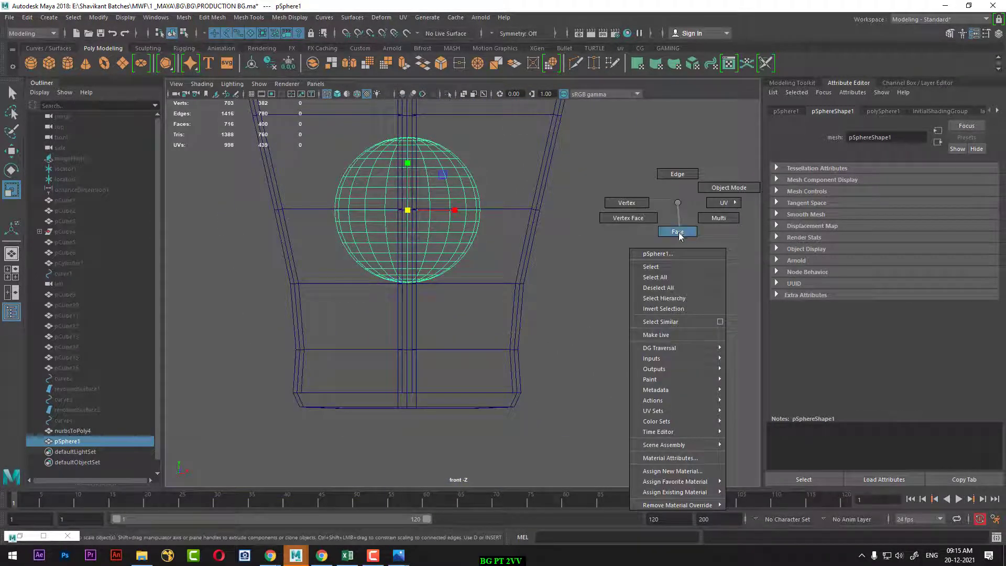
pyautogui.moveTo(577, 255); pyautogui.dragTo(336, 310)
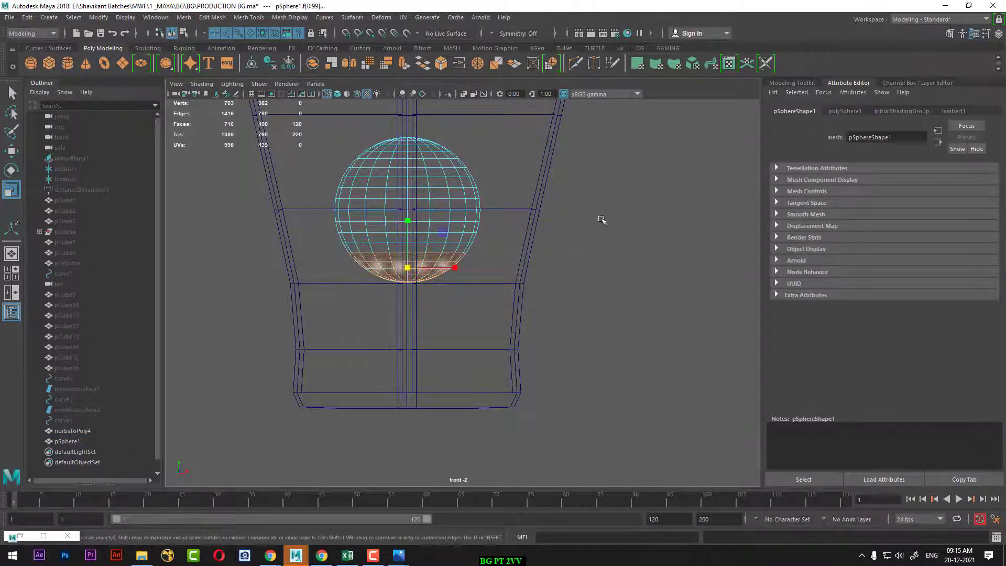
pyautogui.press('w')
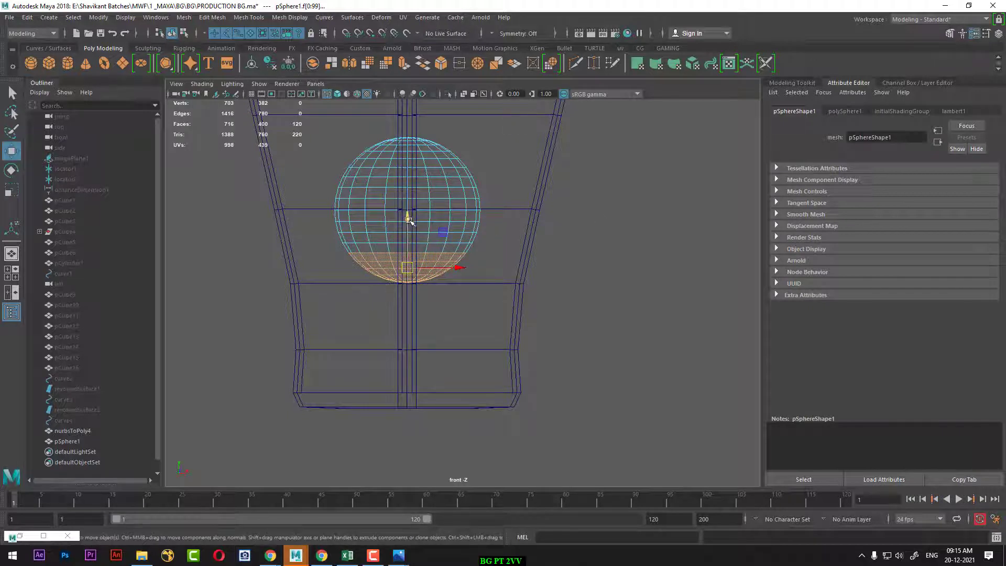
pyautogui.moveTo(407, 219); pyautogui.dragTo(399, 260)
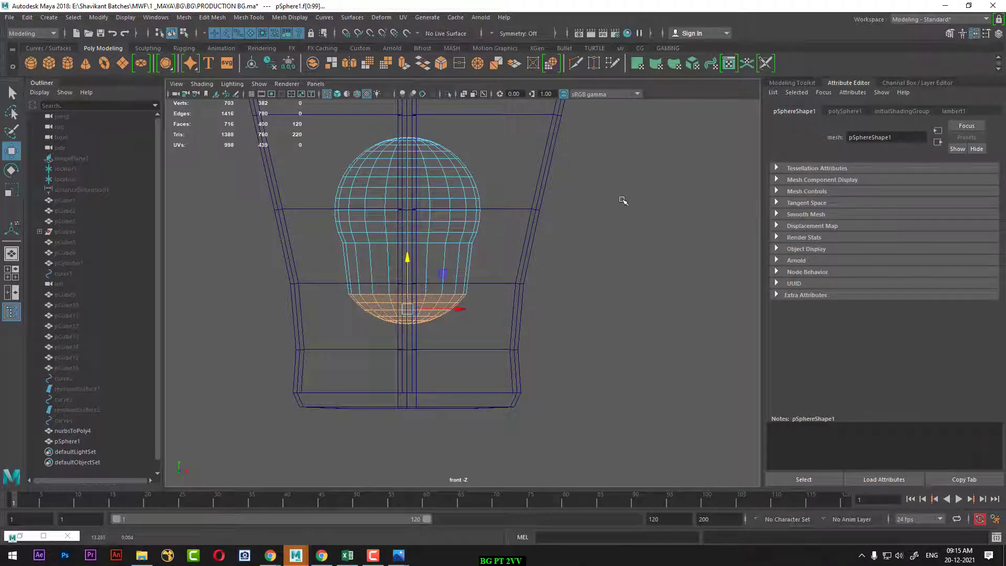
pyautogui.hotkey('shift', '.')
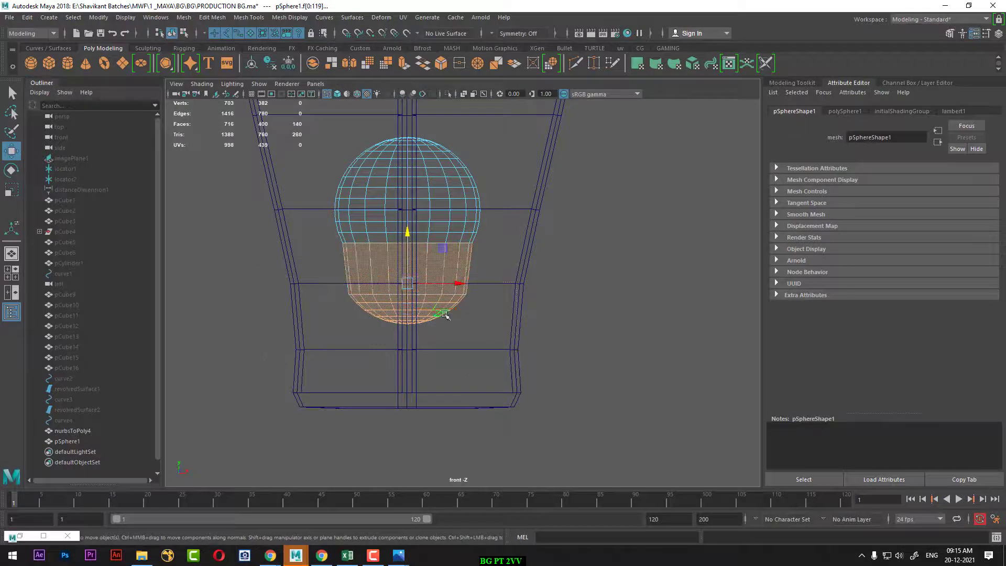
pyautogui.press('r')
pyautogui.moveTo(408, 283); pyautogui.dragTo(386, 321)
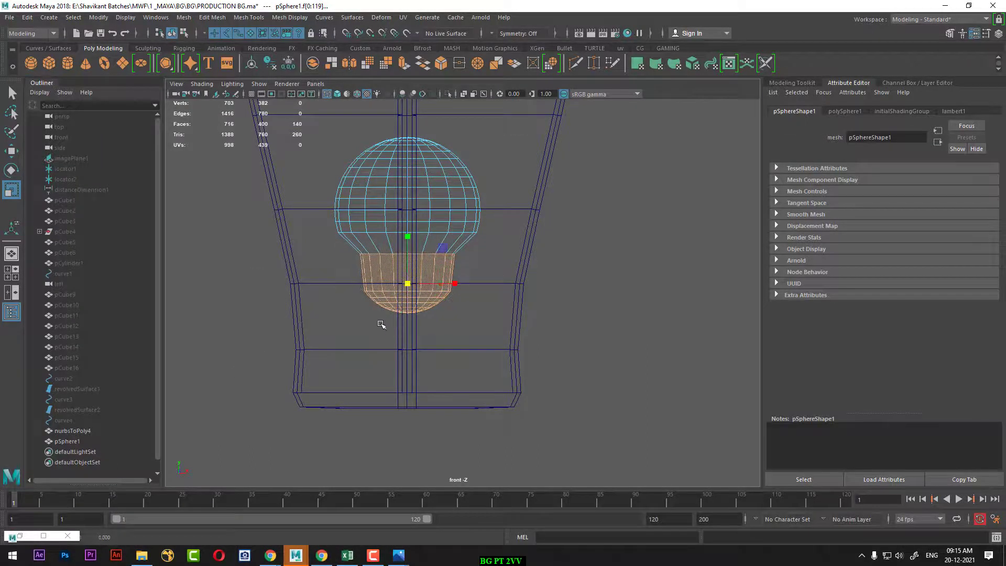
pyautogui.press('w')
pyautogui.moveTo(404, 231); pyautogui.dragTo(400, 259)
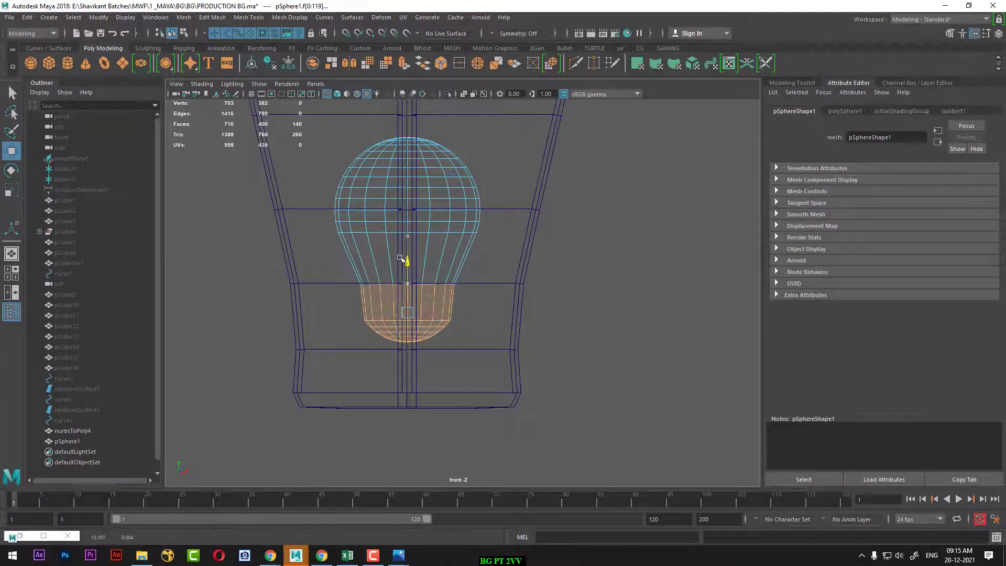
# - Scale up the upper faces into an enlarged rounded bulb dome
pyautogui.moveTo(293, 124); pyautogui.dragTo(503, 262)
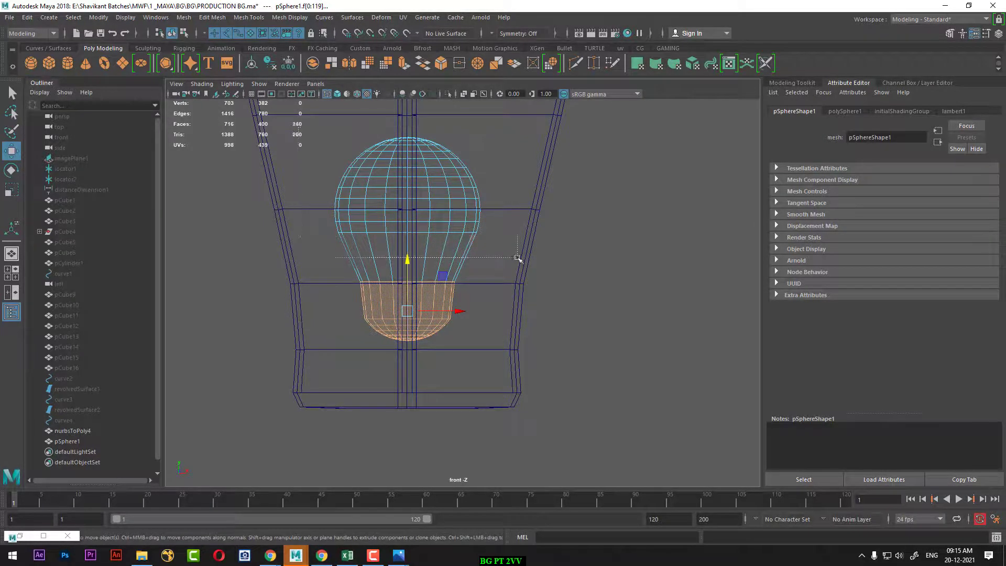
pyautogui.moveTo(649, 137); pyautogui.dragTo(253, 231)
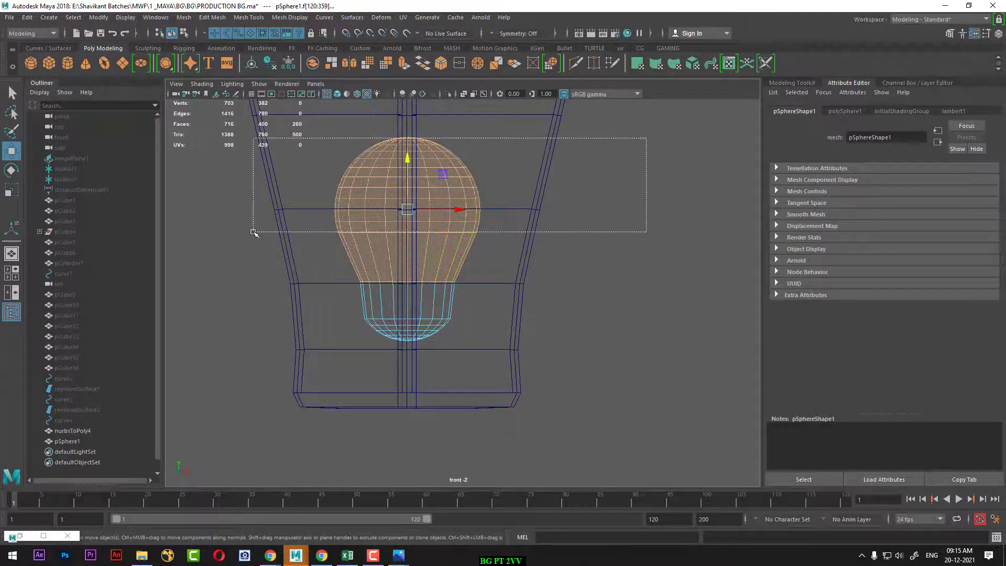
pyautogui.press('r')
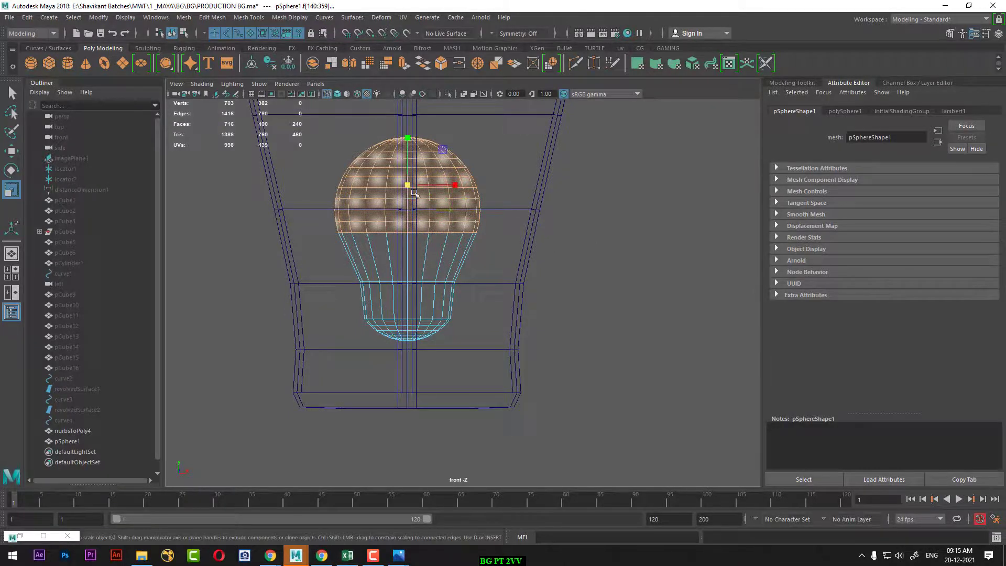
pyautogui.moveTo(409, 186); pyautogui.dragTo(435, 181)
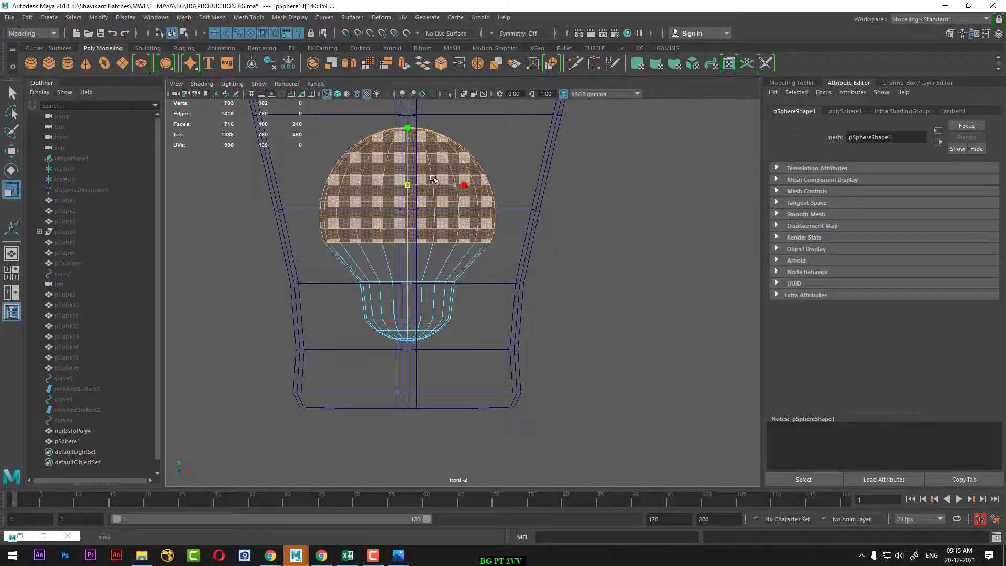
pyautogui.scroll(2, 451, 382)
# - Duplicate pSphere1's base faces into a separate piece and offset it slightly
pyautogui.moveTo(440, 265); pyautogui.dragTo(471, 236, button='right')
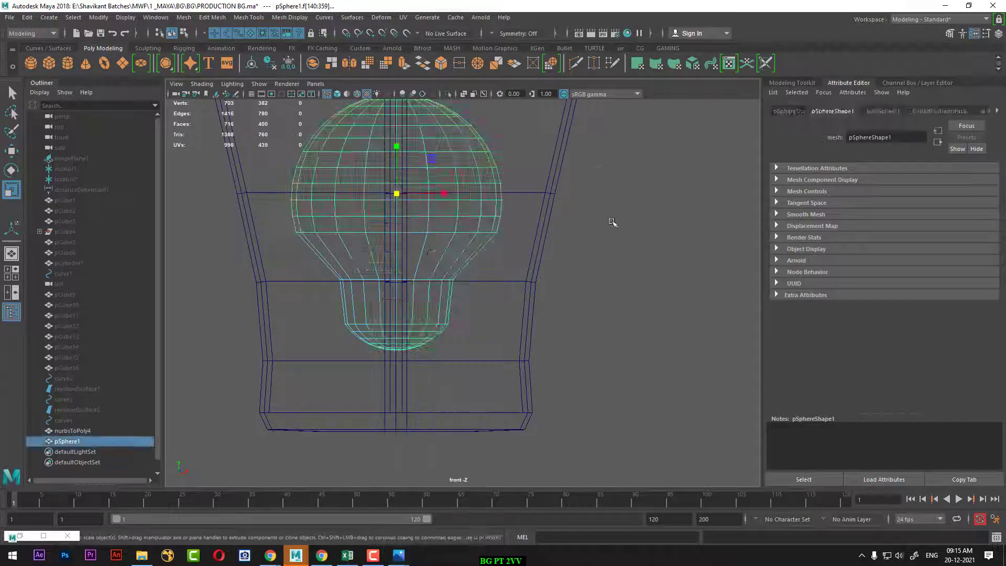
pyautogui.click(463, 318)
pyautogui.click(436, 325)
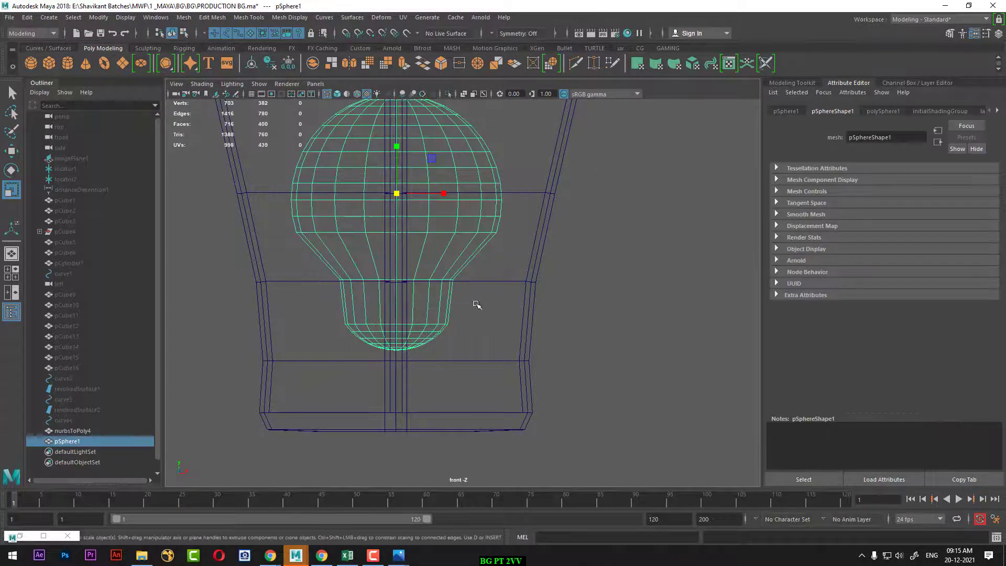
pyautogui.rightClick(656, 220)
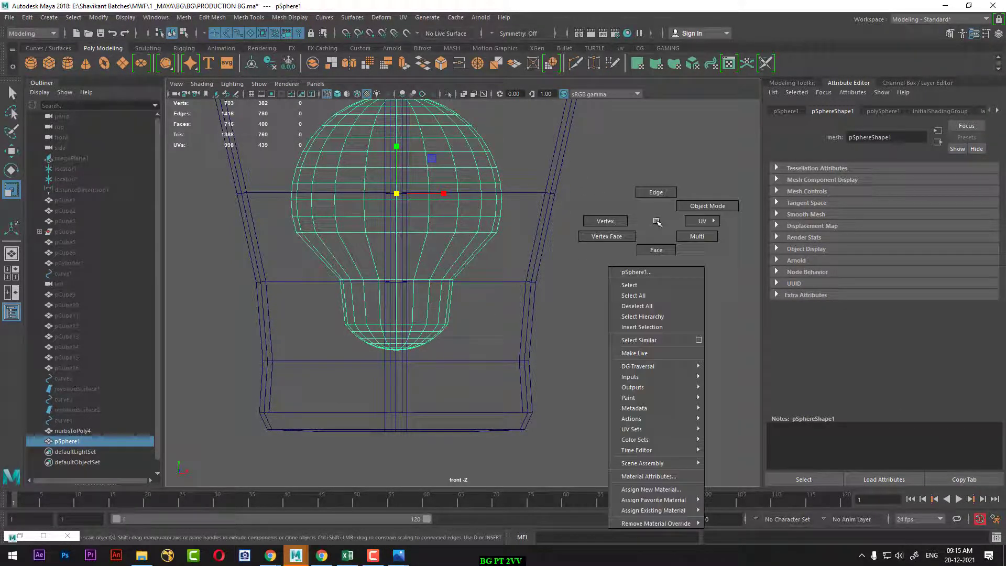
pyautogui.click(656, 250)
pyautogui.moveTo(592, 288); pyautogui.dragTo(290, 369)
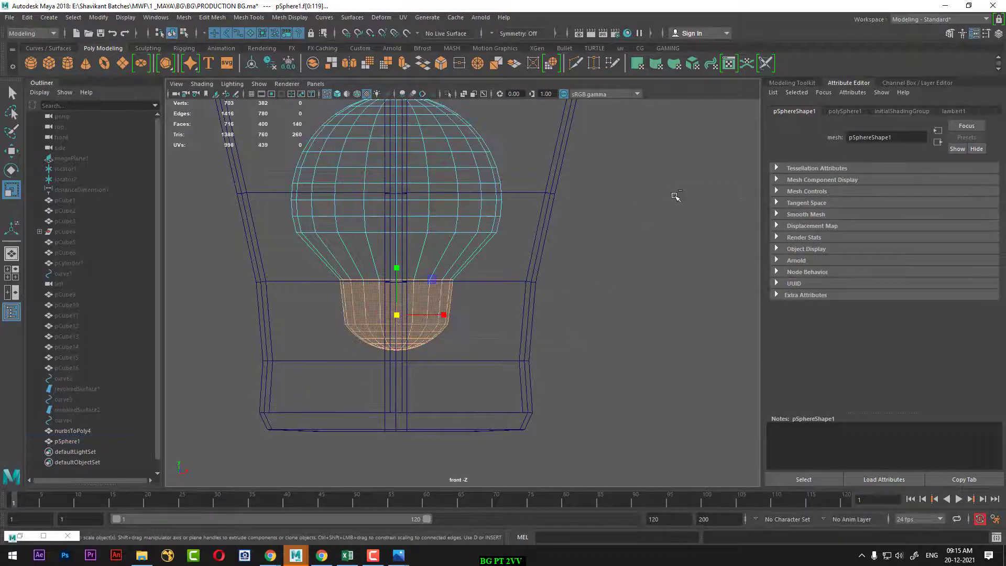
pyautogui.keyDown('shift'); pyautogui.rightClick(639, 232); pyautogui.keyUp('shift')
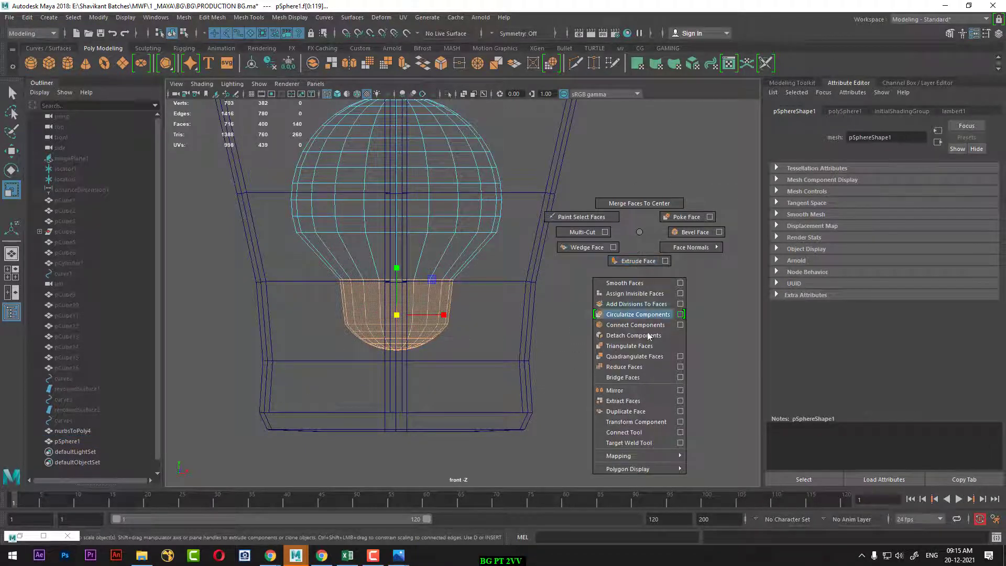
pyautogui.click(650, 411)
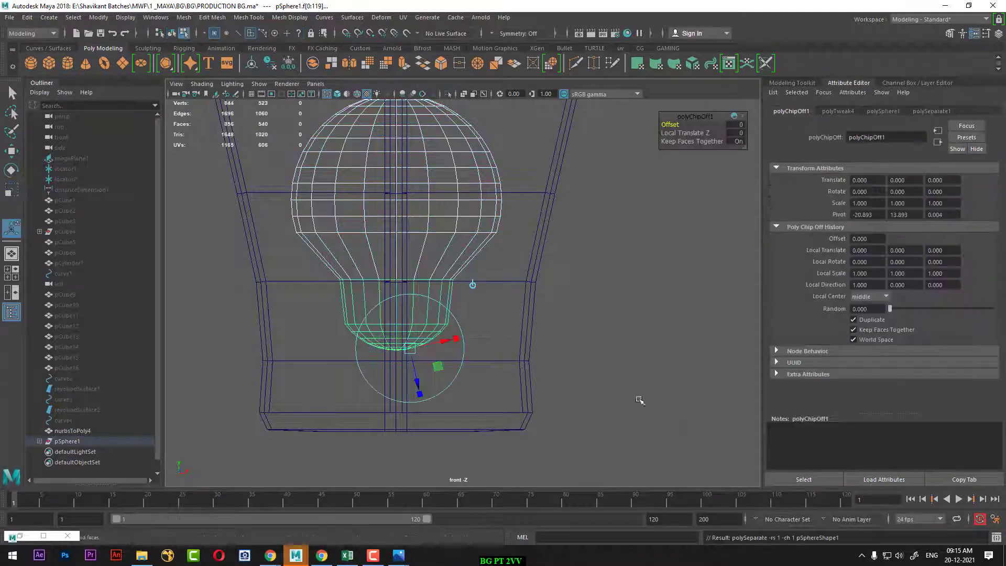
pyautogui.moveTo(420, 384); pyautogui.dragTo(417, 380)
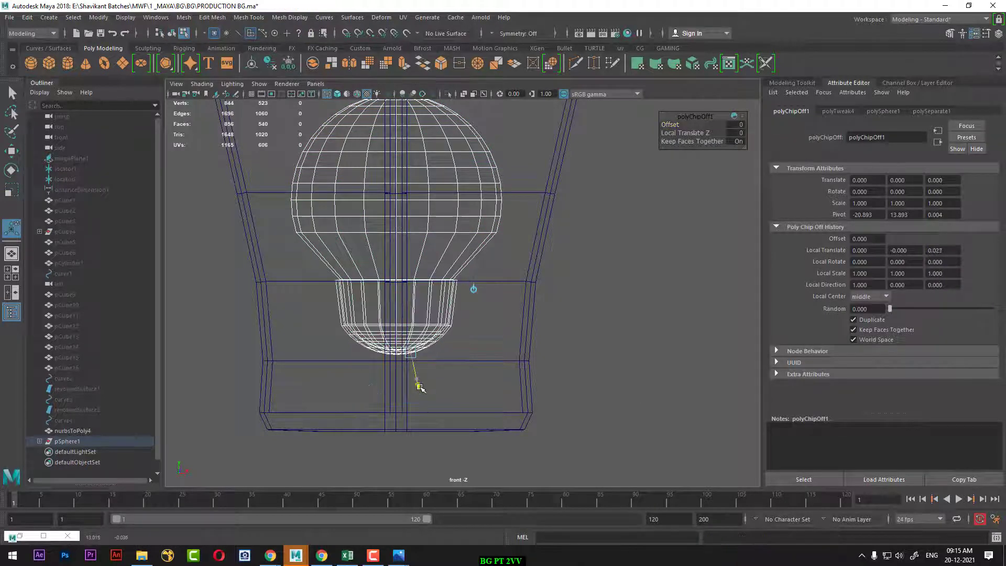
# - Extrude all faces of the duplicated piece with Local Translate Z 0.026 for thickness
pyautogui.rightClick(597, 253)
pyautogui.click(644, 268)
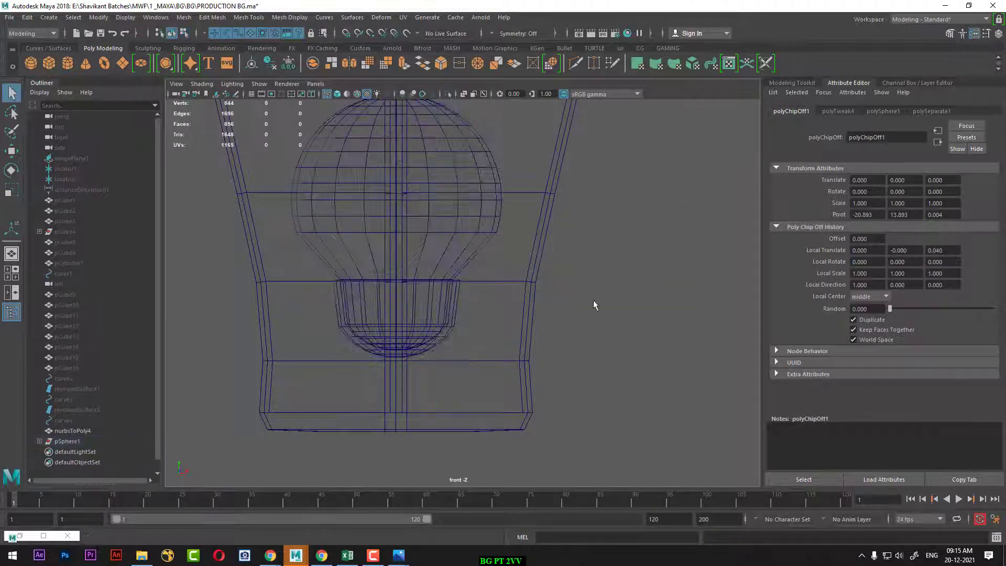
pyautogui.moveTo(615, 252); pyautogui.dragTo(616, 286, button='right')
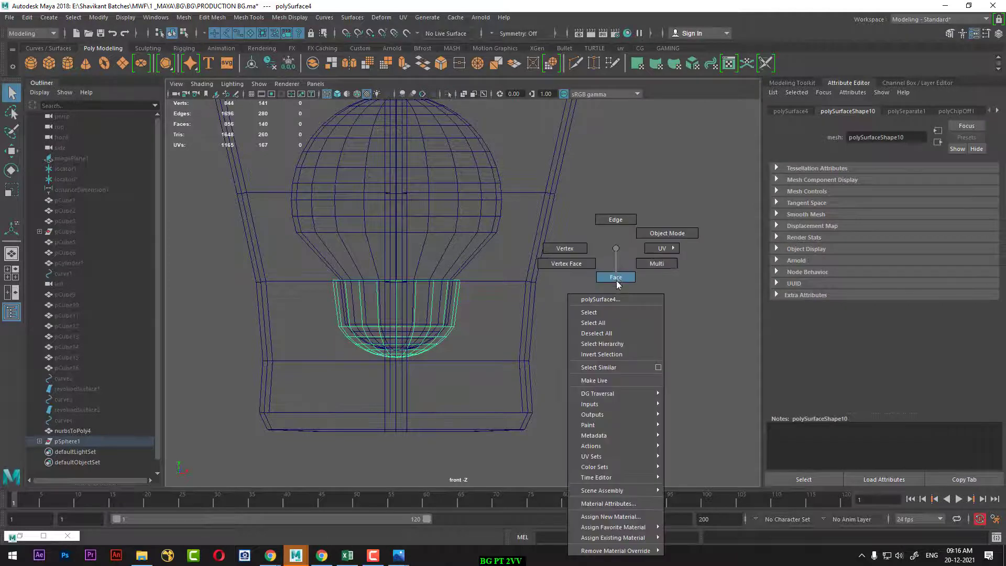
pyautogui.doubleClick(448, 334)
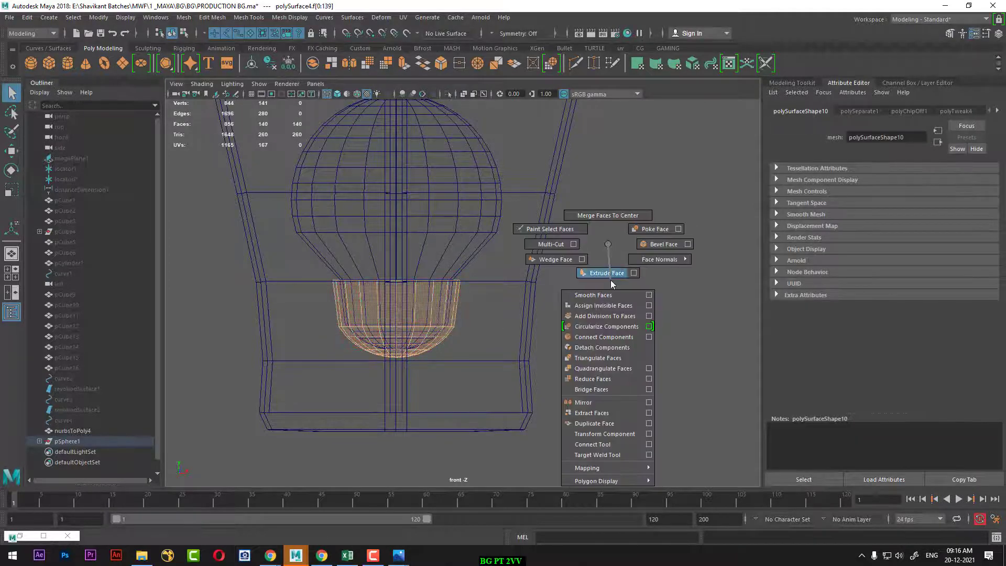
pyautogui.keyDown('shift'); pyautogui.moveTo(607, 246); pyautogui.dragTo(611, 280, button='right'); pyautogui.keyUp('shift')
pyautogui.moveTo(419, 389); pyautogui.dragTo(422, 393)
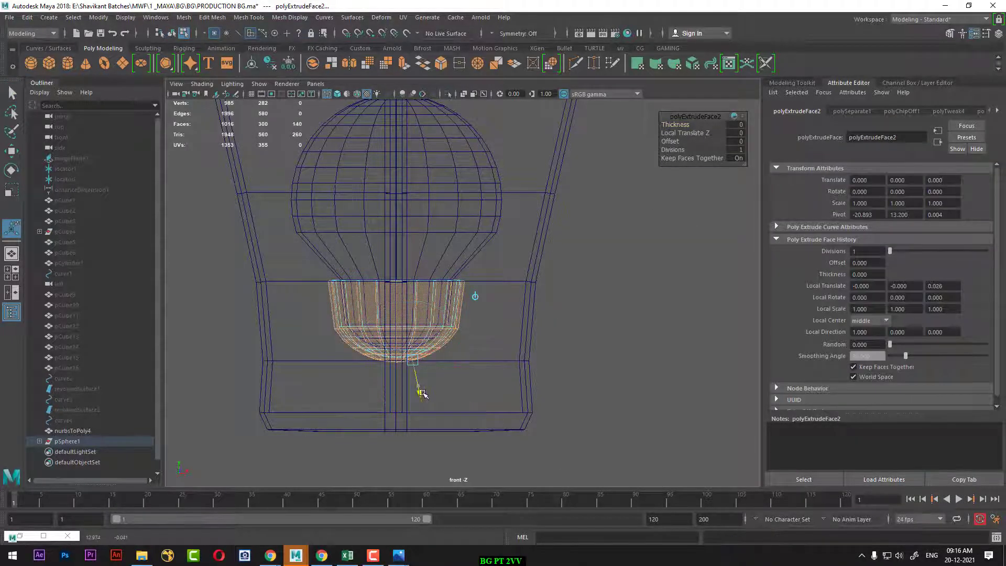
pyautogui.moveTo(425, 304); pyautogui.dragTo(424, 236, button='right')
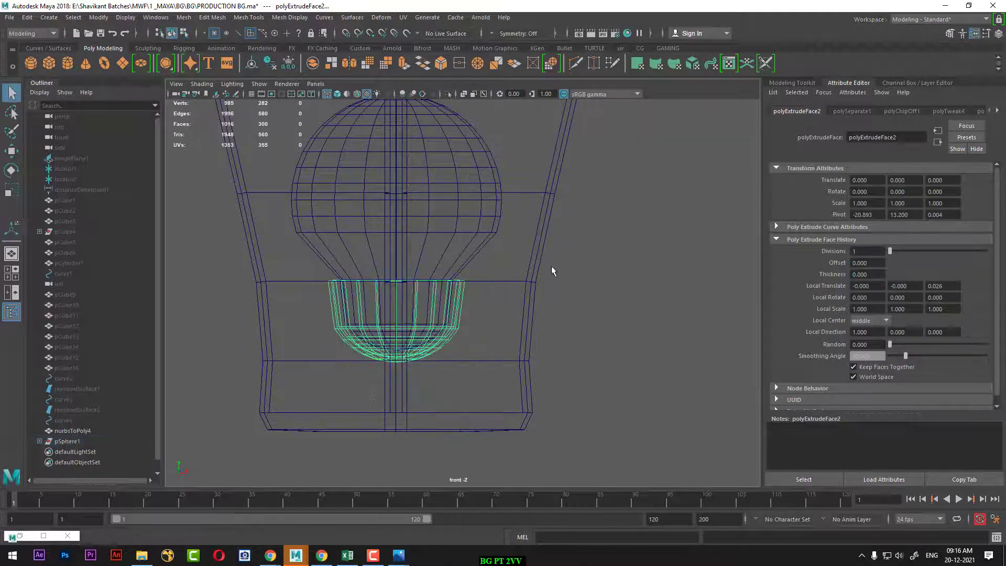
pyautogui.click(551, 266)
pyautogui.click(448, 326)
# - Centre the cup piece's pivot with Modify > Center Pivot
pyautogui.press('w')
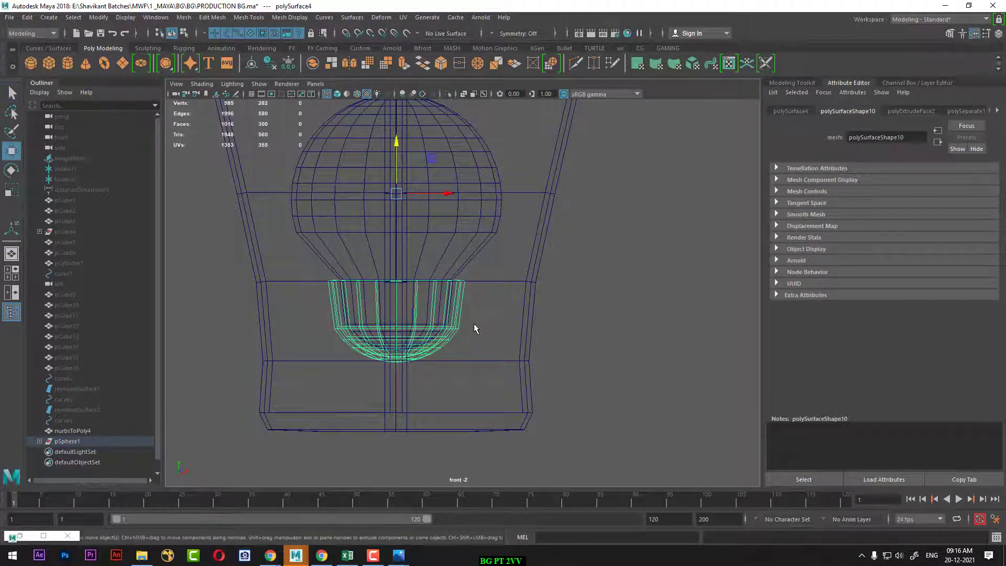
pyautogui.keyDown('alt'); pyautogui.moveTo(473, 322); pyautogui.dragTo(485, 302, button='middle'); pyautogui.keyUp('alt')
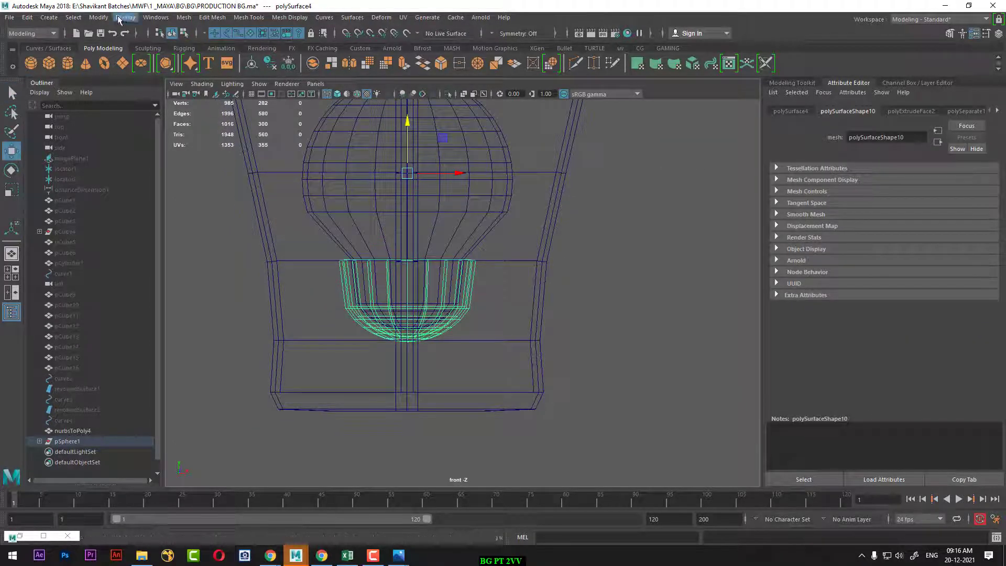
pyautogui.click(98, 17)
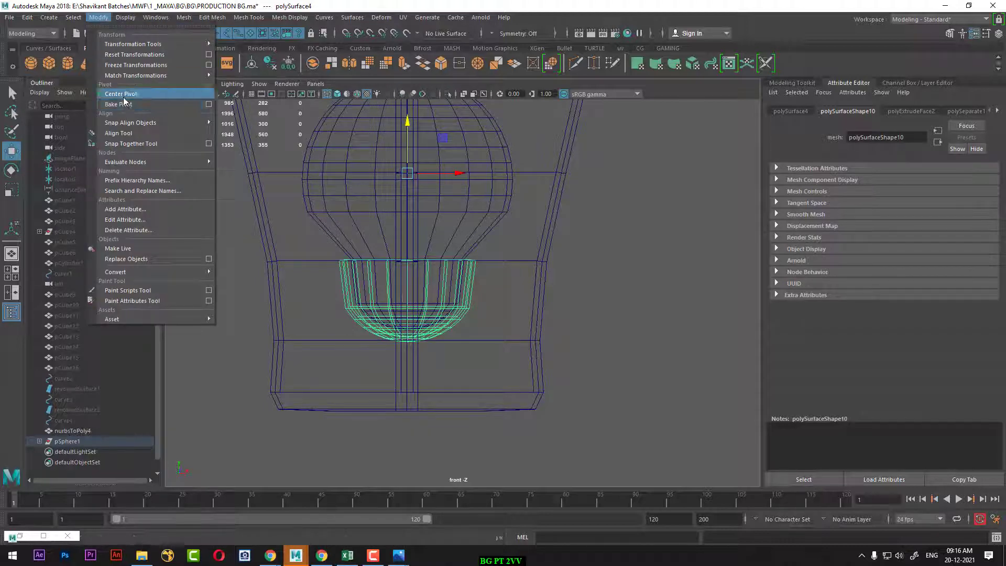
pyautogui.click(115, 94)
pyautogui.click(493, 313)
pyautogui.click(451, 313)
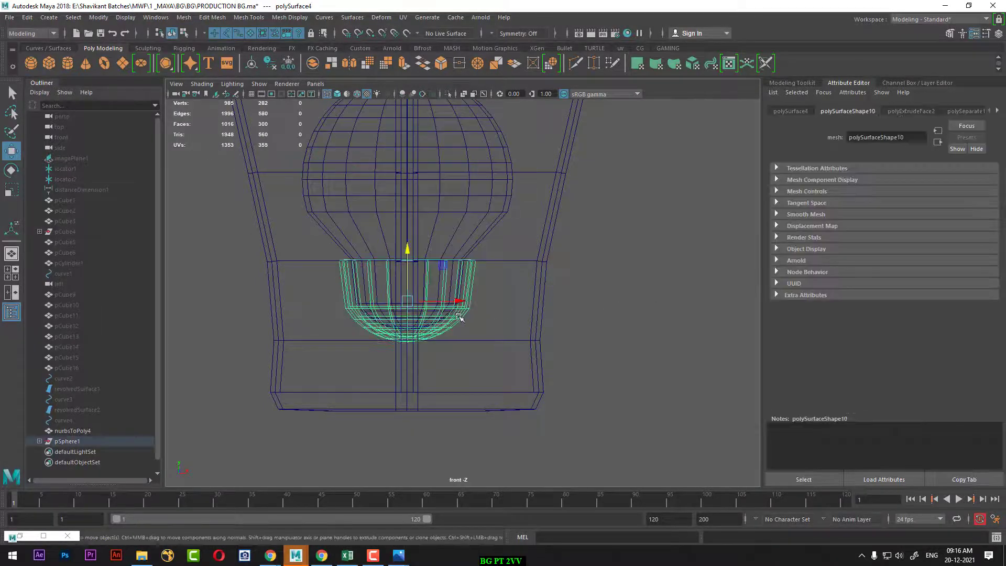
# - Pull the cup's bottom vertices downward, stretching it below the bulb
pyautogui.scroll(2, 628, 299)
pyautogui.moveTo(666, 252); pyautogui.dragTo(613, 250, button='right')
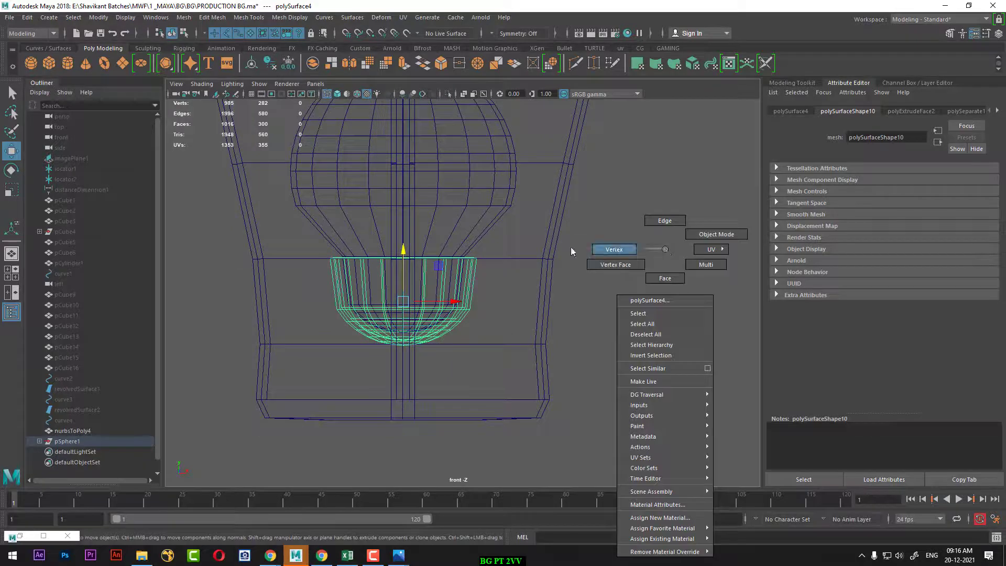
pyautogui.scroll(2, 554, 347)
pyautogui.moveTo(592, 433); pyautogui.dragTo(205, 338)
pyautogui.moveTo(394, 296); pyautogui.dragTo(384, 356)
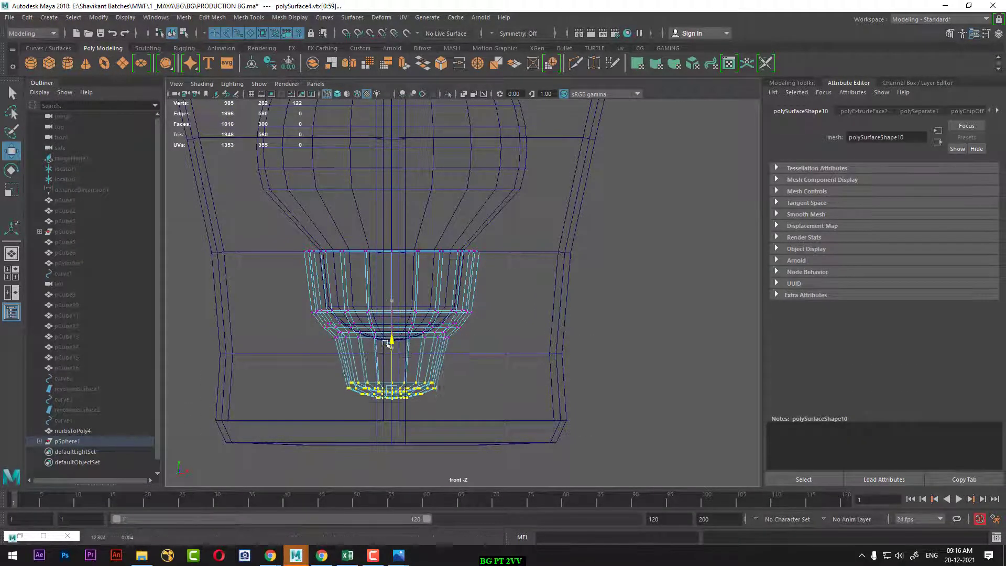
pyautogui.moveTo(384, 357); pyautogui.dragTo(471, 240, button='right')
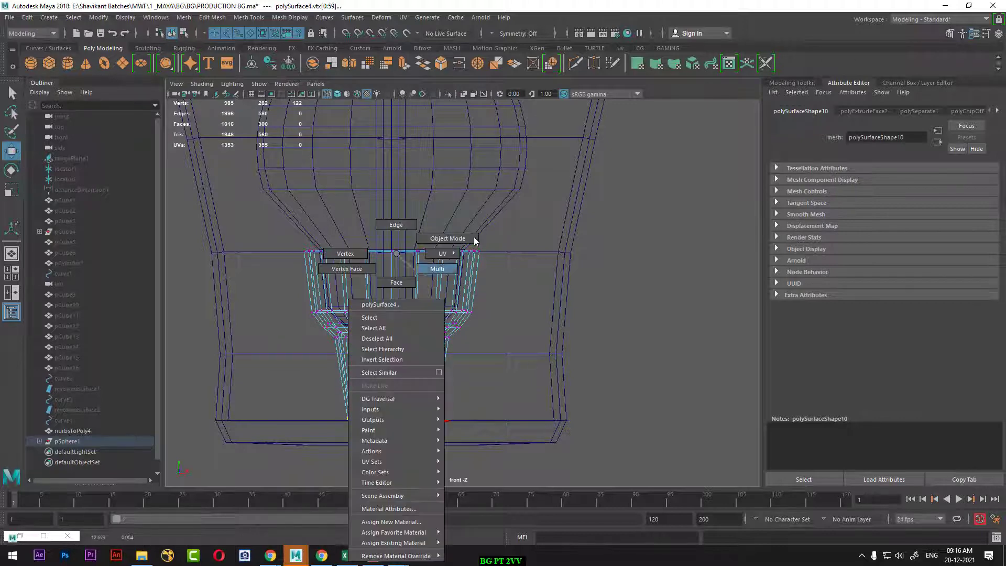
pyautogui.click(671, 282)
# - Return to shaded perspective view and raise the glass material's transparency in Hypershade
pyautogui.press('5')
pyautogui.scroll(-3, 655, 289)
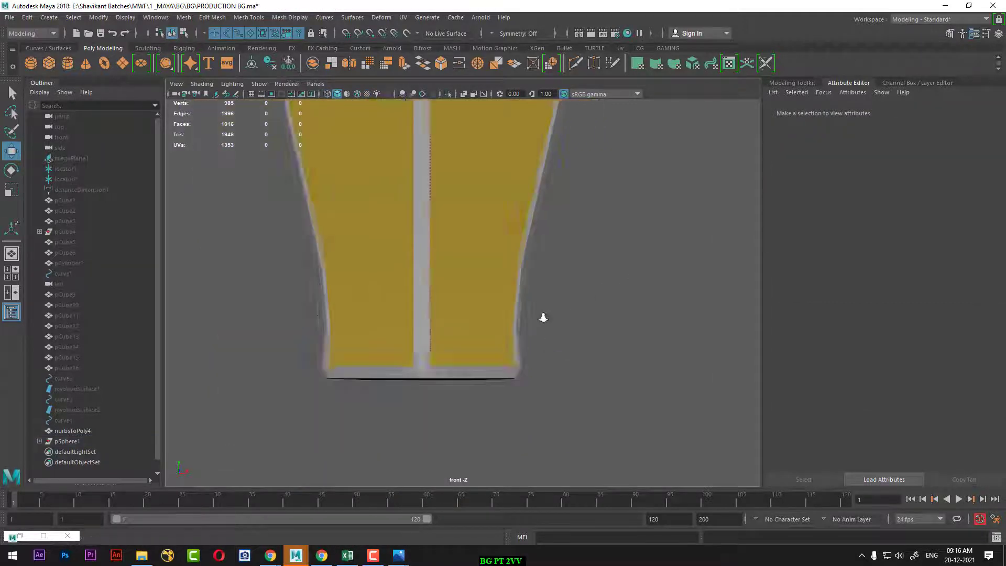
pyautogui.press('space')
pyautogui.moveTo(456, 306)
pyautogui.mouseDown()
pyautogui.moveTo(575, 299)
pyautogui.moveTo(564, 324)
pyautogui.mouseUp()
pyautogui.click(564, 324)
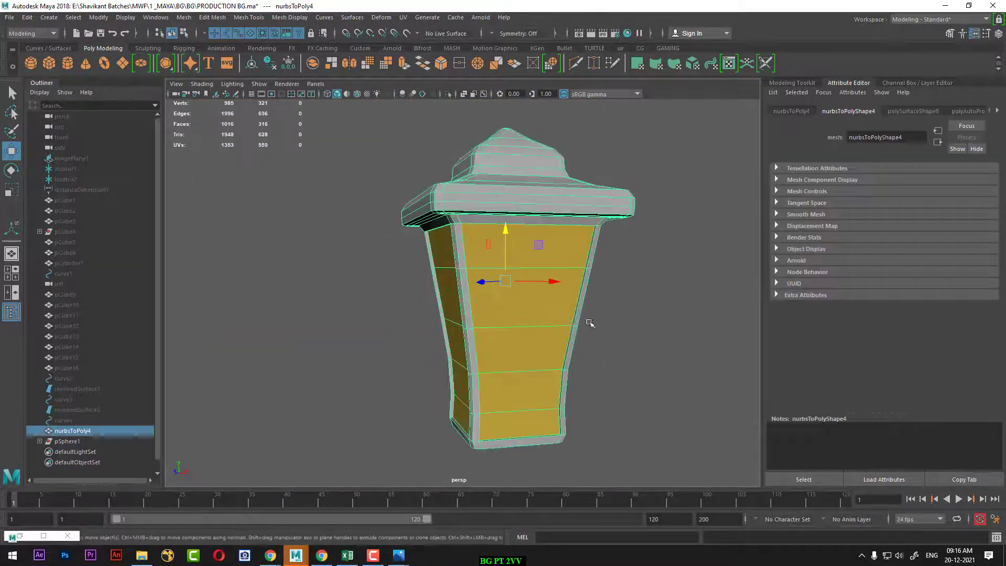
pyautogui.click(627, 33)
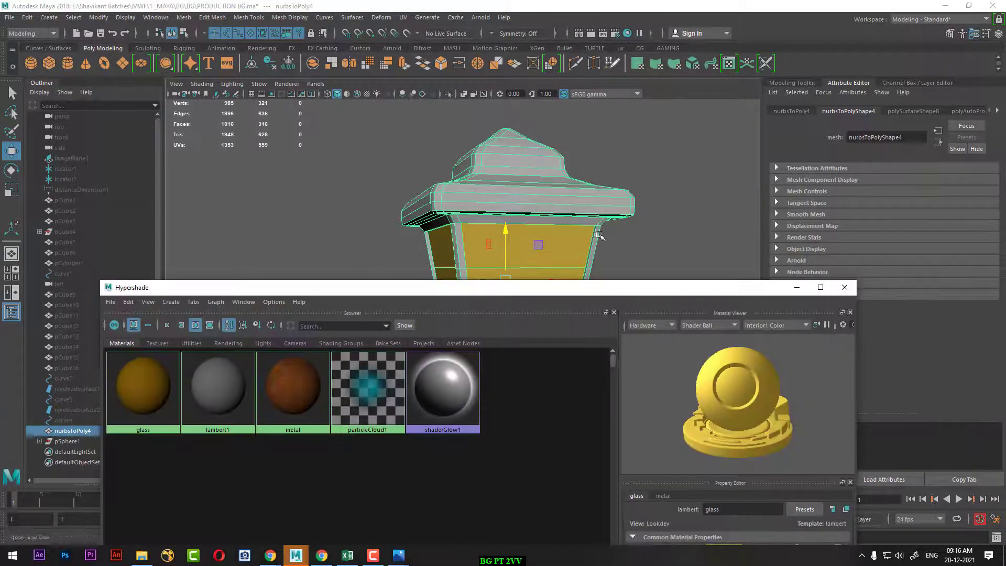
pyautogui.click(143, 388)
pyautogui.moveTo(891, 241); pyautogui.dragTo(953, 241)
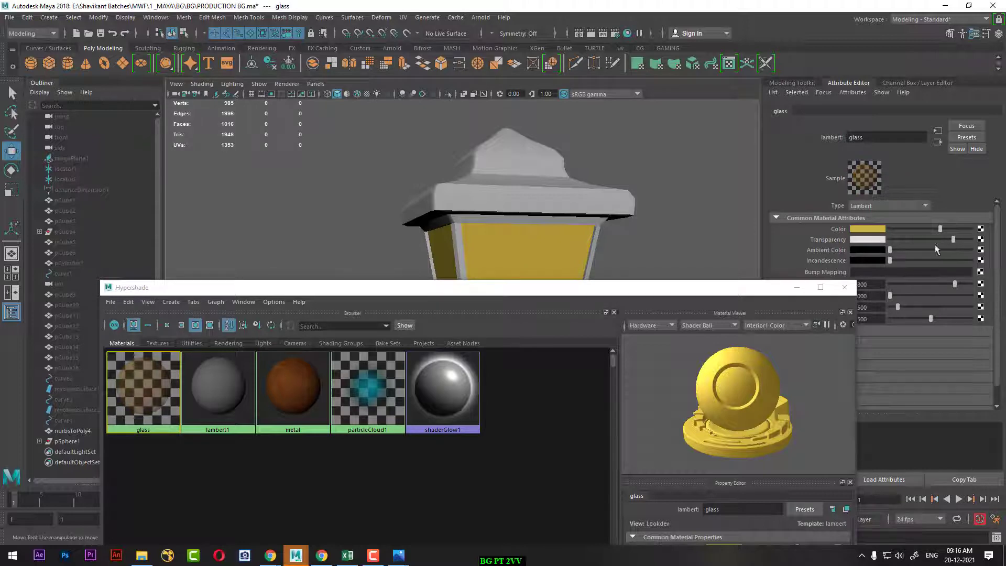
pyautogui.moveTo(712, 290); pyautogui.dragTo(613, 415)
# - Set the glass material's colour to black and fine-tune its transparency
pyautogui.keyDown('alt'); pyautogui.moveTo(619, 367); pyautogui.dragTo(622, 337); pyautogui.keyUp('alt')
pyautogui.rightClick(498, 257)
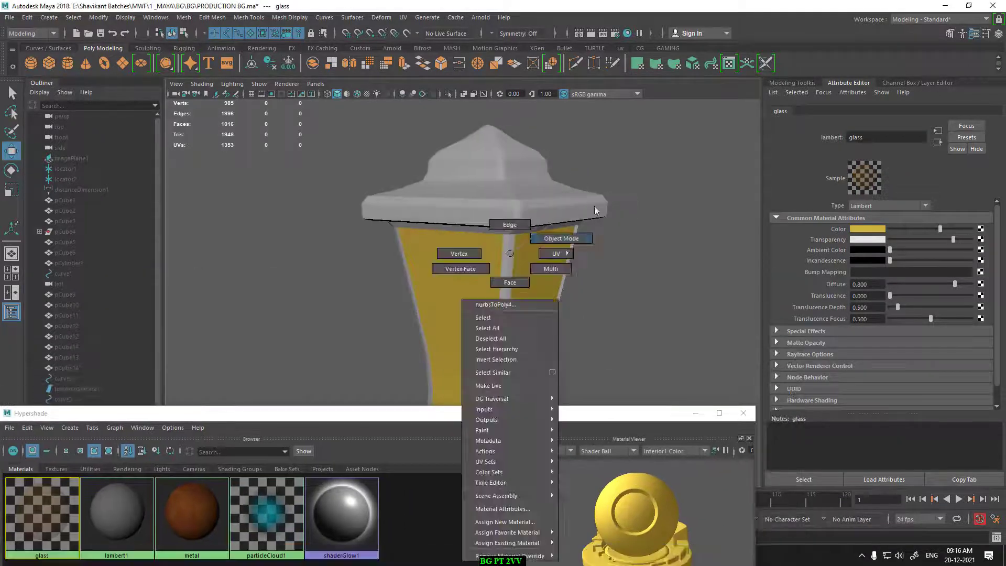
pyautogui.click(524, 276)
pyautogui.press('4')
pyautogui.press('5')
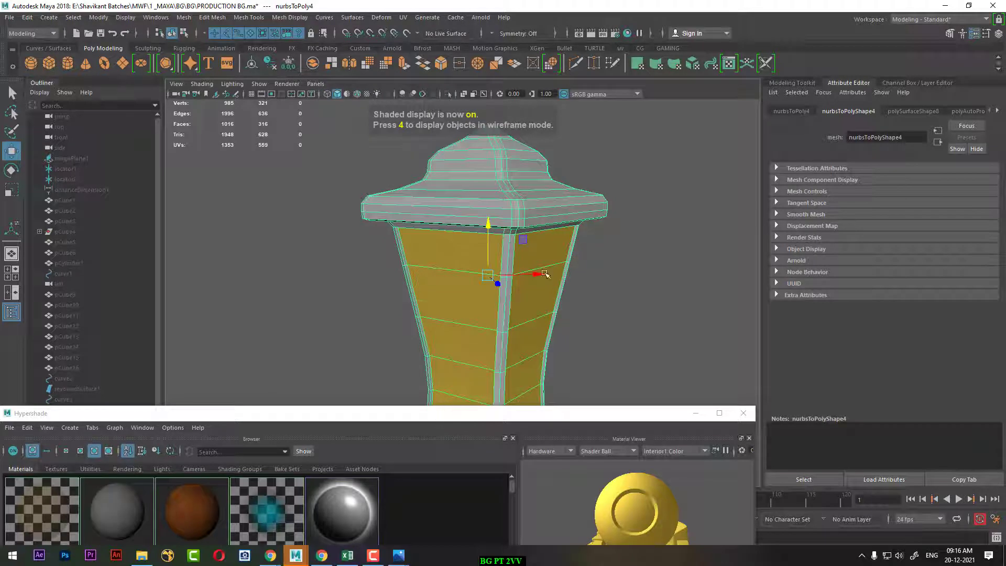
pyautogui.keyDown('alt'); pyautogui.moveTo(545, 274); pyautogui.dragTo(540, 220); pyautogui.keyUp('alt')
pyautogui.click(42, 511)
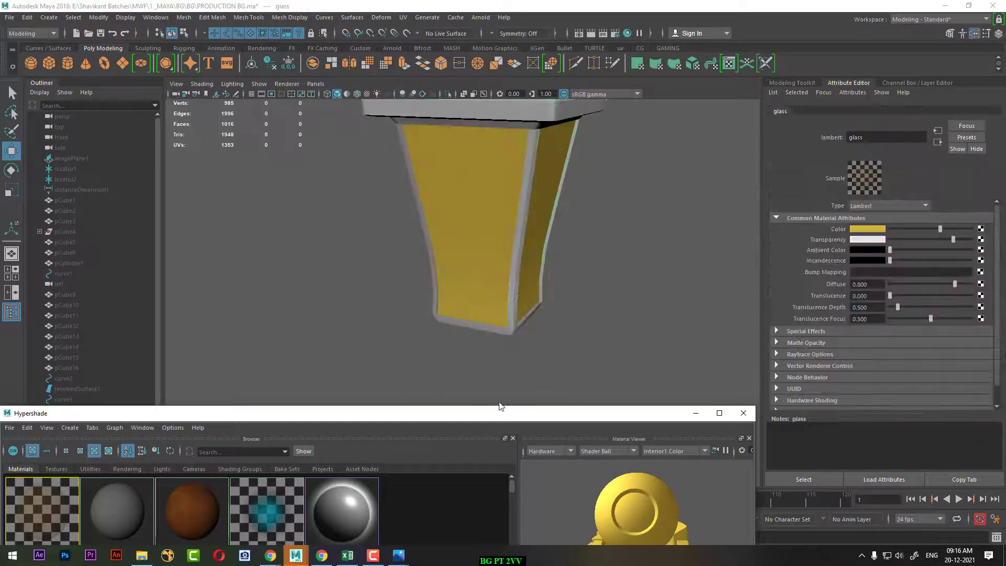
pyautogui.moveTo(935, 229); pyautogui.dragTo(842, 240)
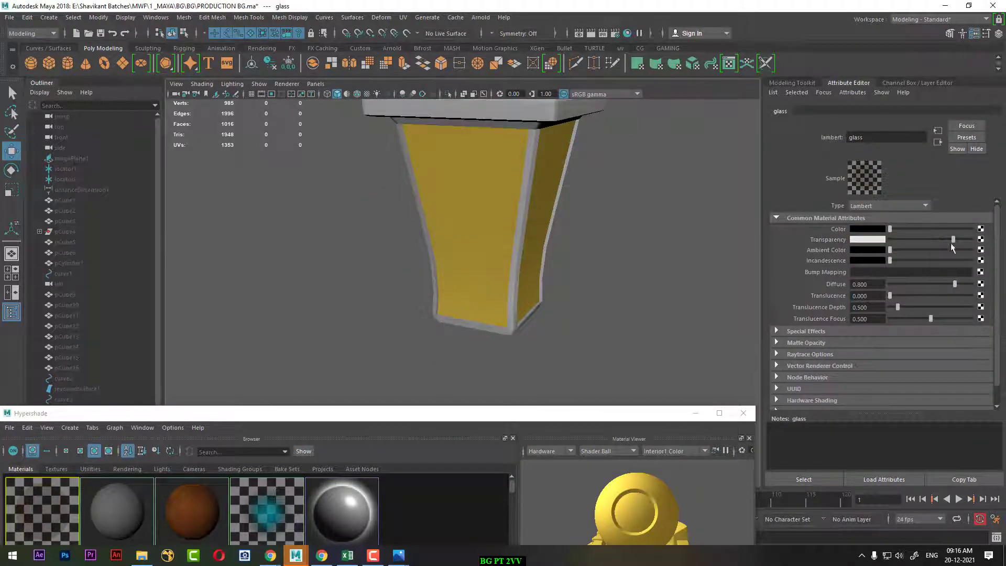
pyautogui.moveTo(952, 246)
pyautogui.mouseDown()
pyautogui.moveTo(925, 244)
pyautogui.moveTo(922, 230)
pyautogui.moveTo(931, 230)
pyautogui.mouseUp()
# - Select rows of the lantern's panel faces in face mode and turn on textured display
pyautogui.click(501, 236)
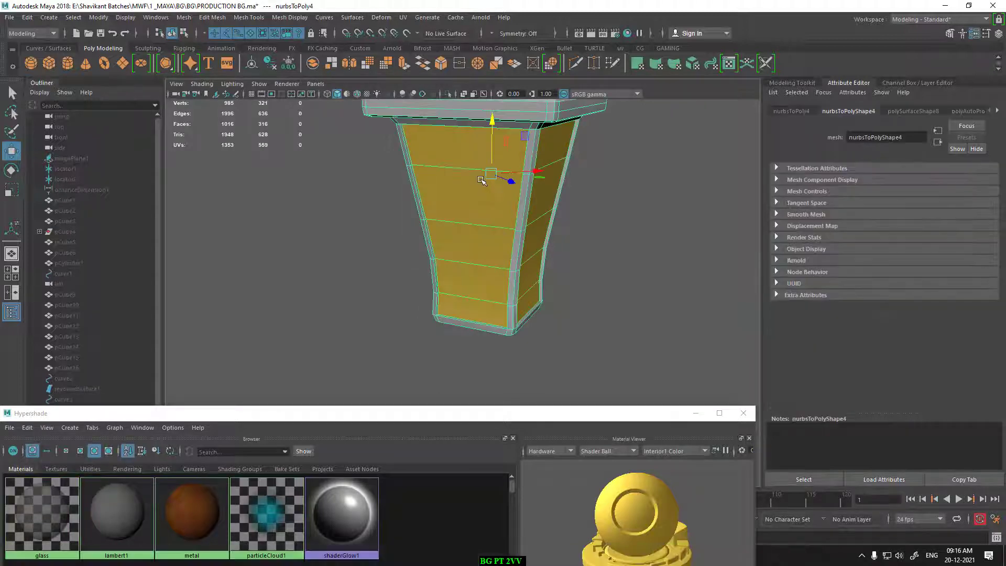
pyautogui.moveTo(479, 178)
pyautogui.mouseDown(button='right')
pyautogui.moveTo(473, 407)
pyautogui.moveTo(530, 480)
pyautogui.mouseUp(button='right')
pyautogui.click(475, 204)
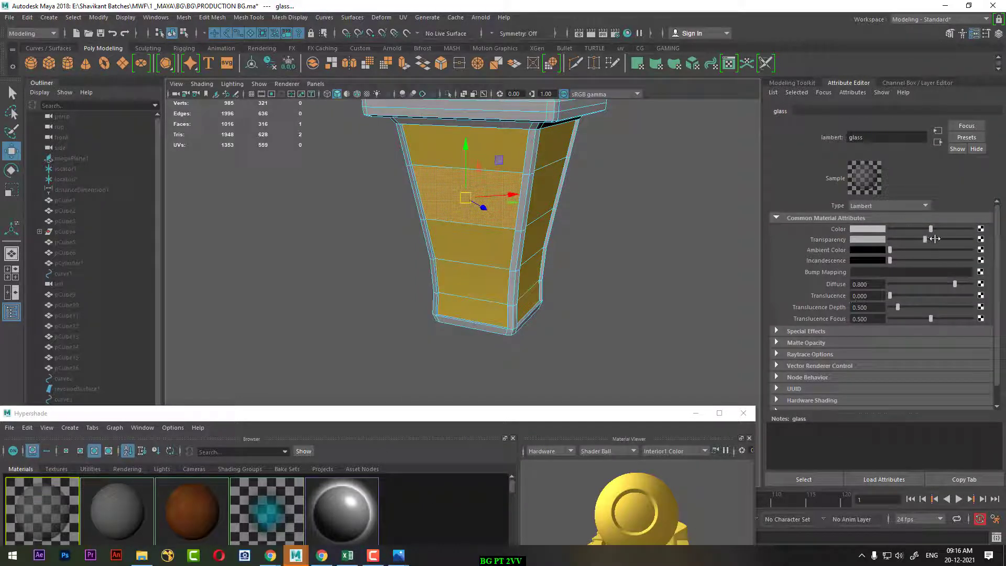
pyautogui.moveTo(480, 205); pyautogui.dragTo(482, 202, button='right')
pyautogui.click(468, 234)
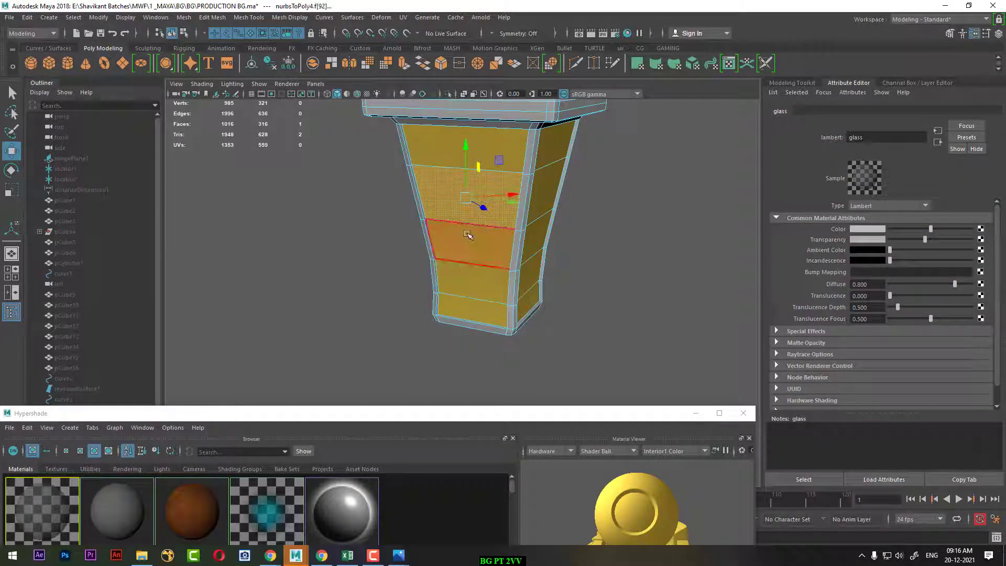
pyautogui.press('6')
pyautogui.click(485, 253)
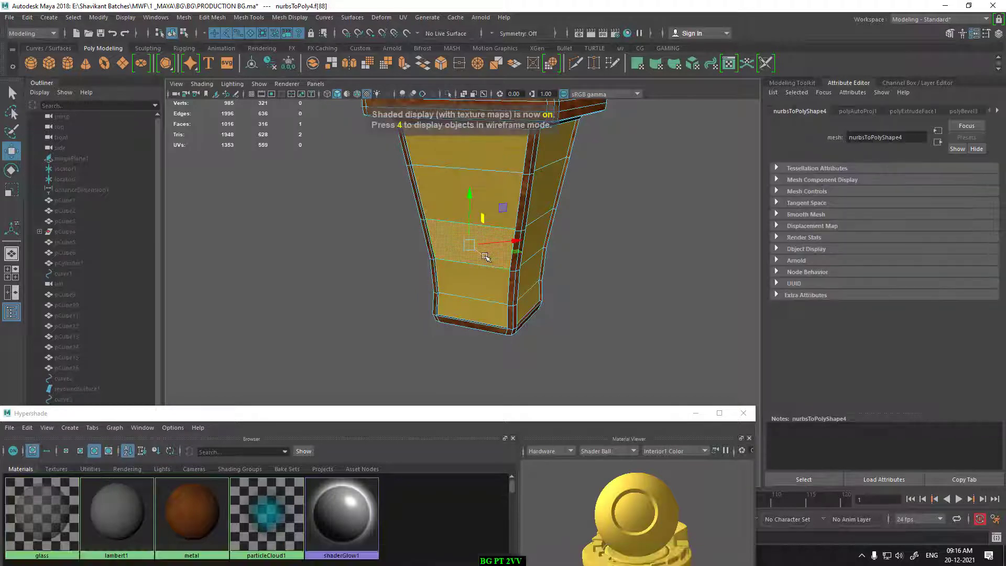
pyautogui.moveTo(484, 253)
pyautogui.mouseDown(button='right')
pyautogui.moveTo(496, 464)
pyautogui.moveTo(592, 495)
pyautogui.mouseUp(button='right')
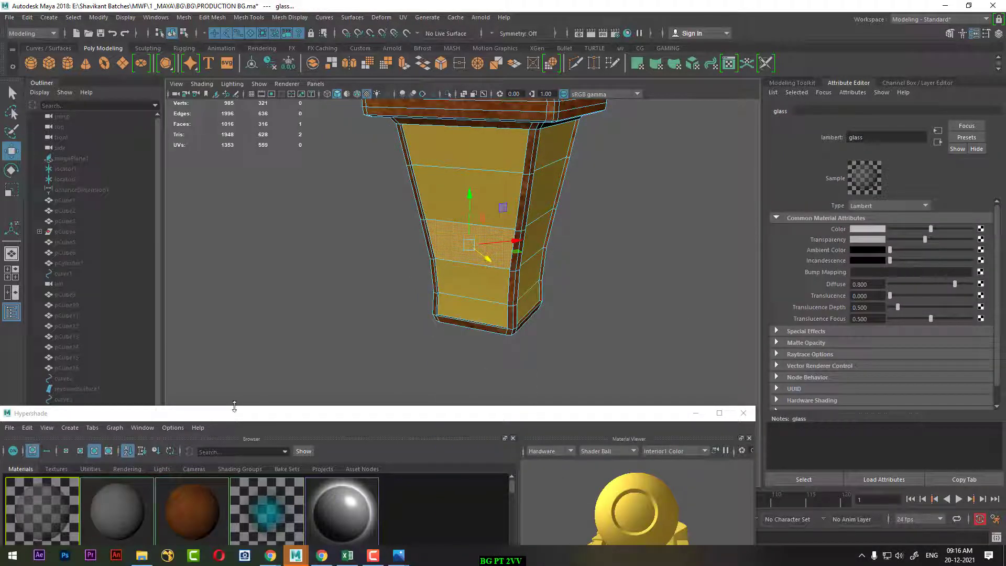
# - Move the Hypershade window up and reselect the twenty glass panel faces
pyautogui.moveTo(235, 414); pyautogui.dragTo(379, 303)
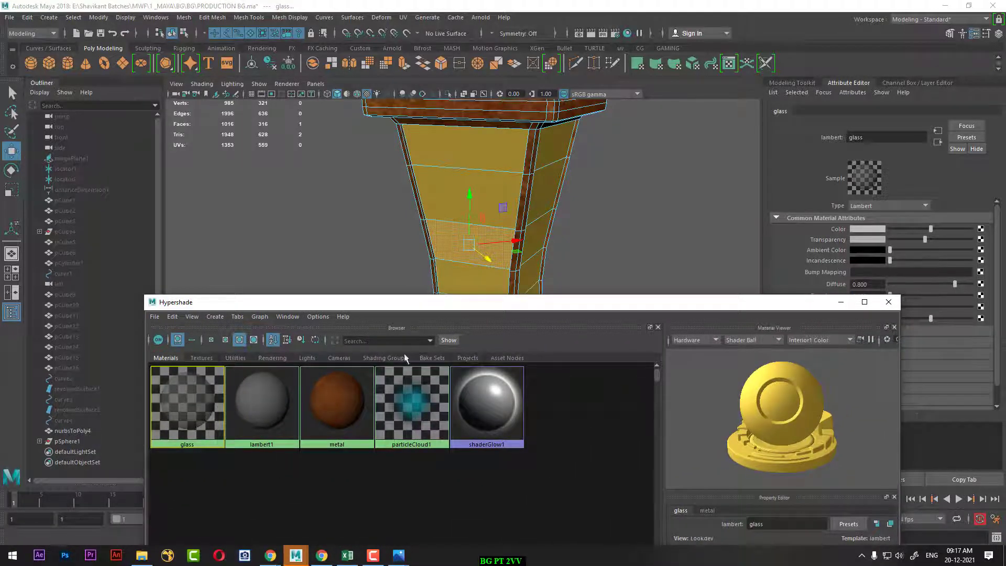
pyautogui.click(608, 190)
pyautogui.click(479, 182)
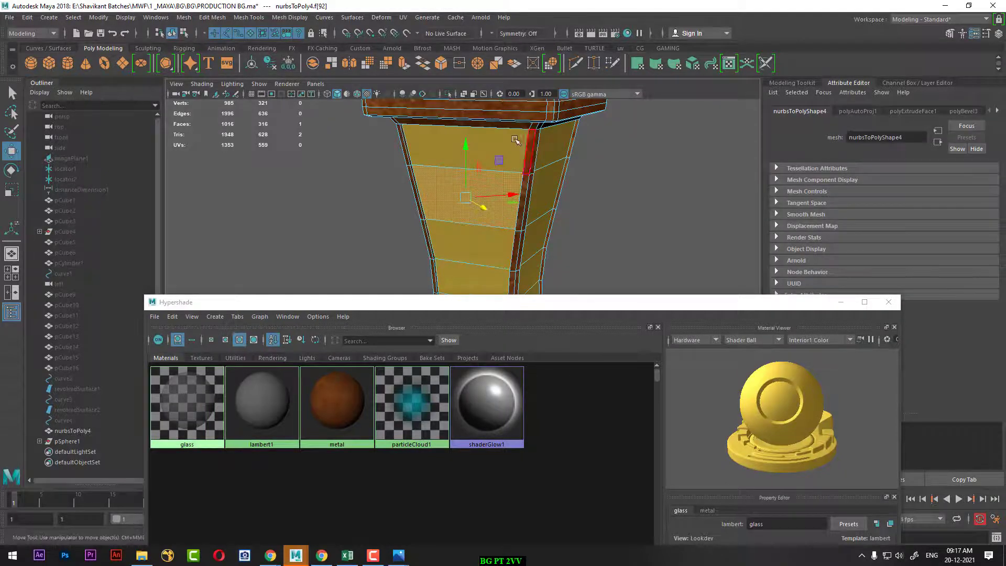
pyautogui.moveTo(171, 405); pyautogui.dragTo(263, 408, button='right')
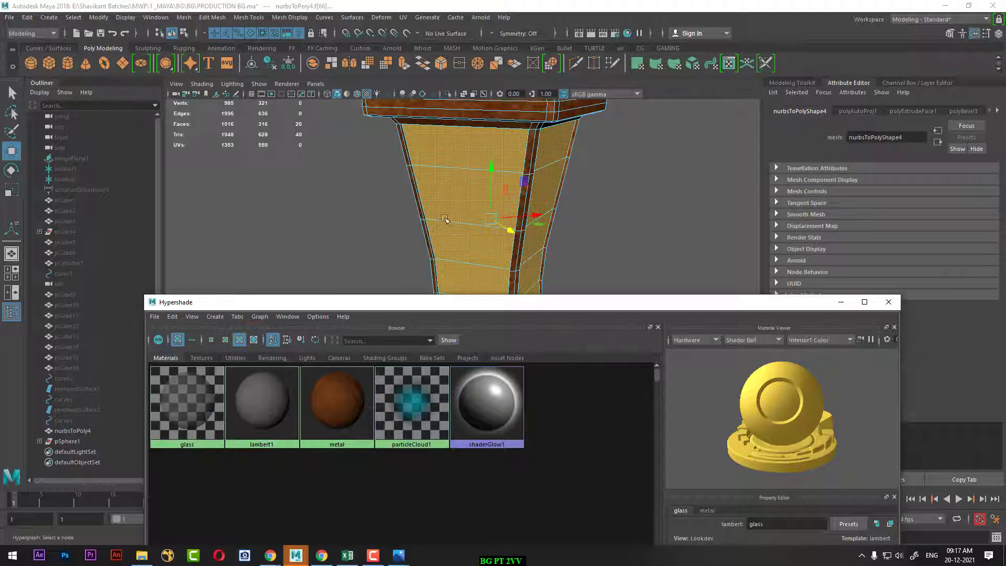
pyautogui.moveTo(473, 183); pyautogui.dragTo(475, 196, button='right')
pyautogui.moveTo(469, 462)
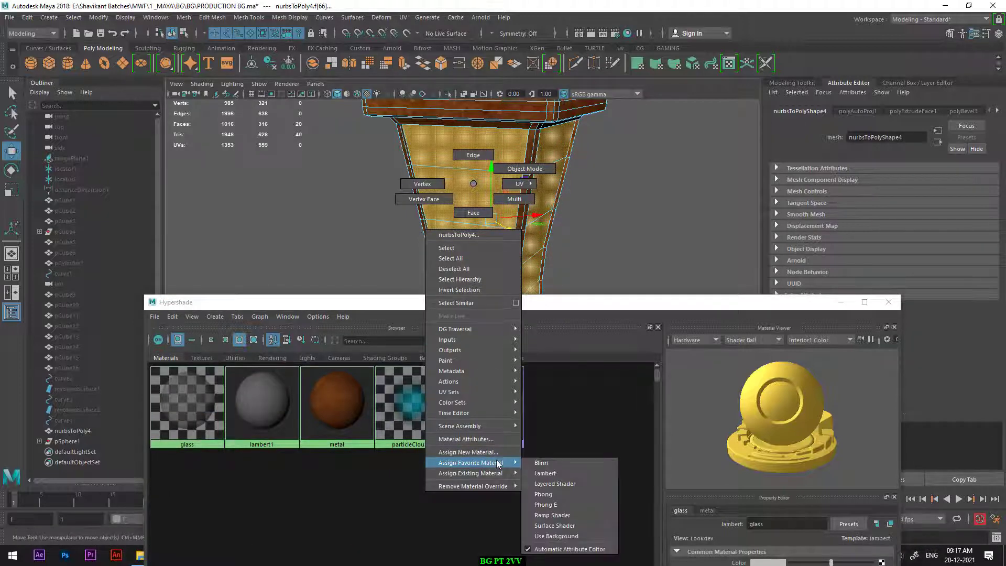
# - Assign a new Blinn to the panel faces and rename it 'glass', becoming glass1
pyautogui.click(560, 460)
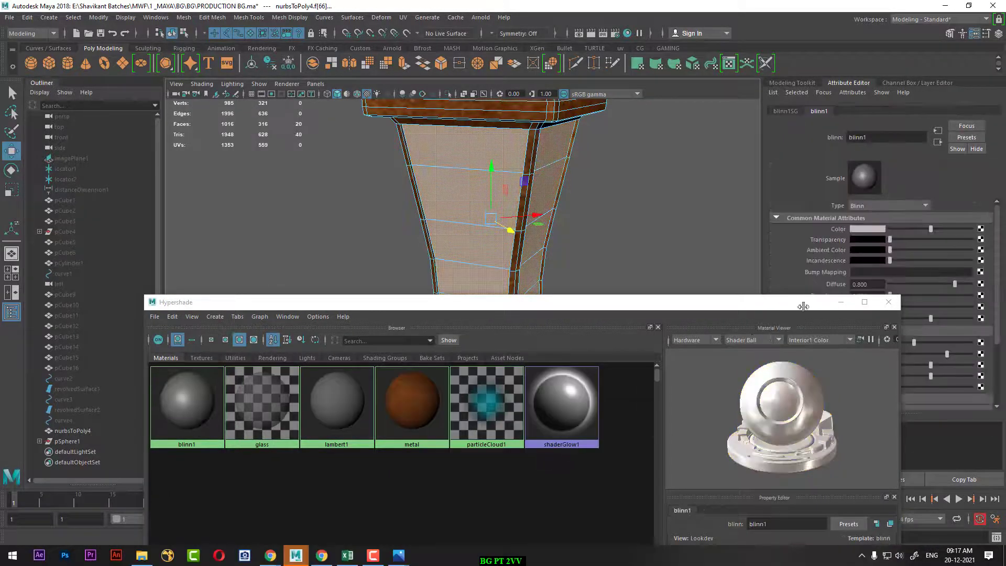
pyautogui.doubleClick(890, 139)
pyautogui.write('glass')
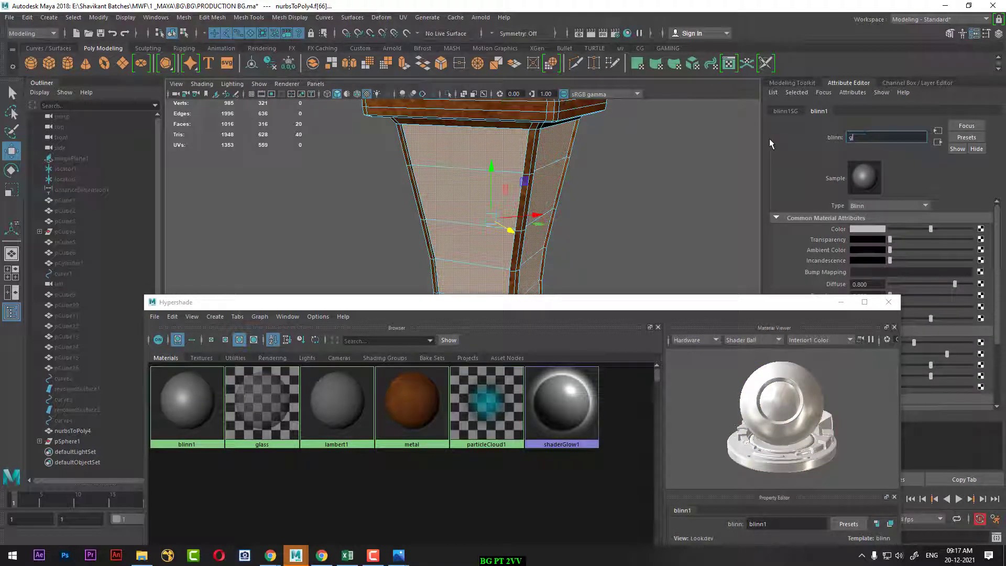
pyautogui.press('Return')
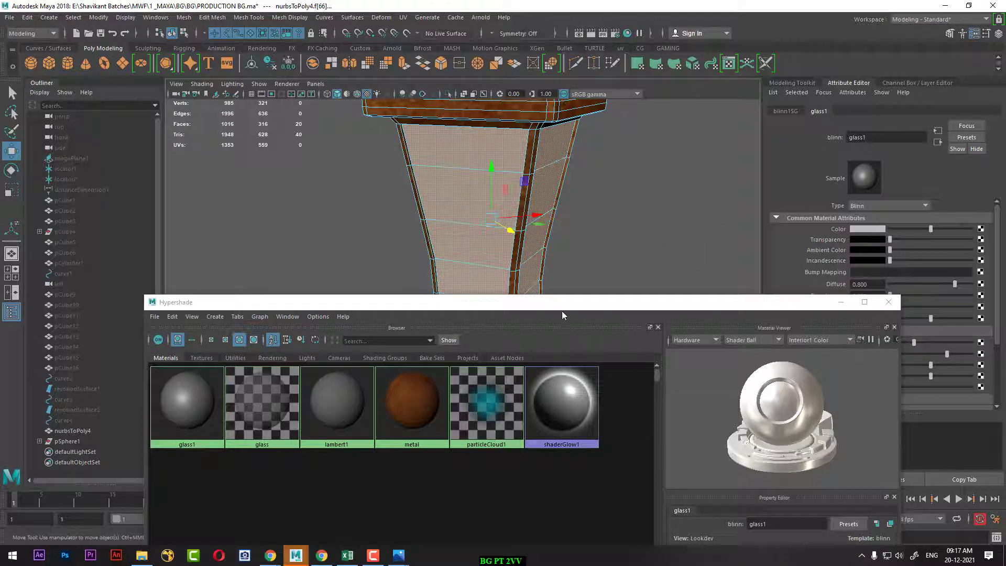
pyautogui.moveTo(561, 308); pyautogui.dragTo(567, 369)
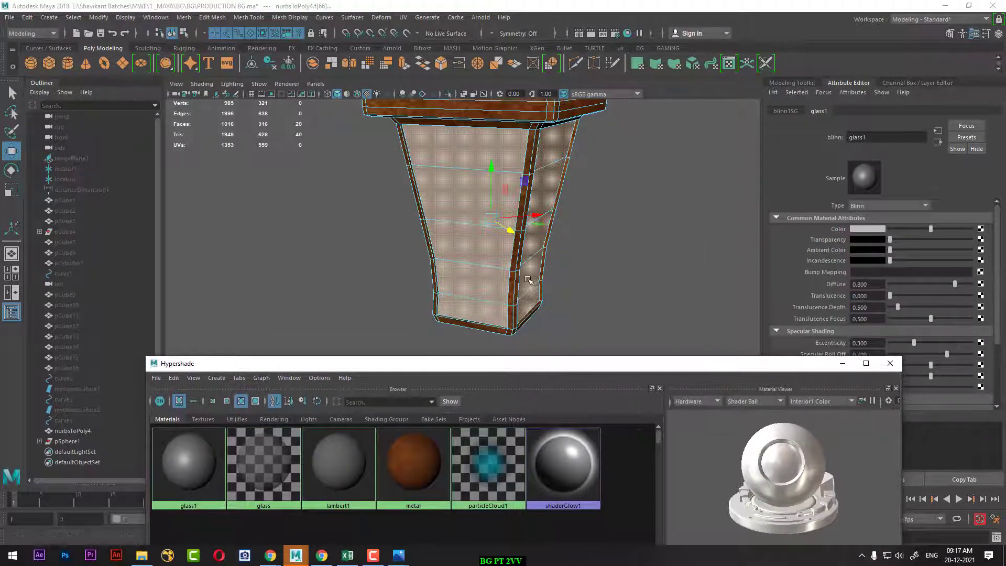
pyautogui.keyDown('alt'); pyautogui.moveTo(529, 280); pyautogui.dragTo(622, 259); pyautogui.keyUp('alt')
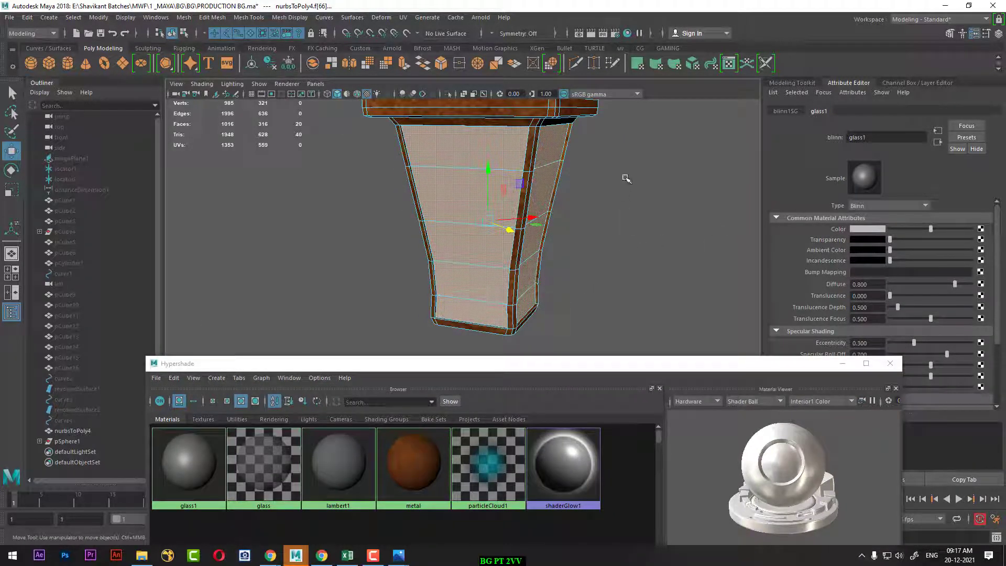
pyautogui.keyDown('shift'); pyautogui.rightClick(631, 160); pyautogui.keyUp('shift')
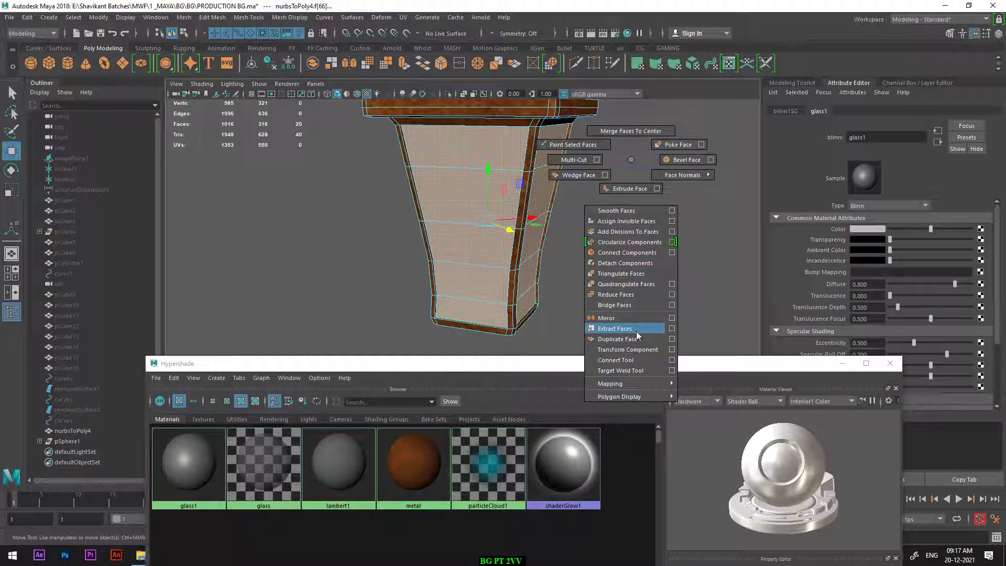
# - Extract the lantern's glass faces and delete the wooden frame piece
pyautogui.click(637, 330)
pyautogui.rightClick(645, 133)
pyautogui.click(592, 178)
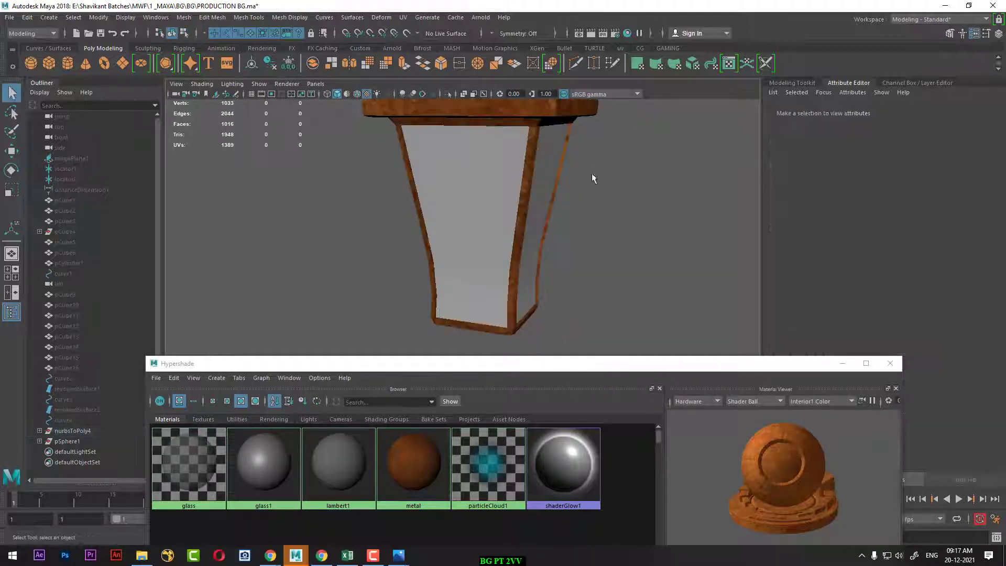
pyautogui.click(535, 119)
pyautogui.press('Delete')
# - Select all the glass pane pieces and combine them into one mesh, polySurface7
pyautogui.click(535, 155)
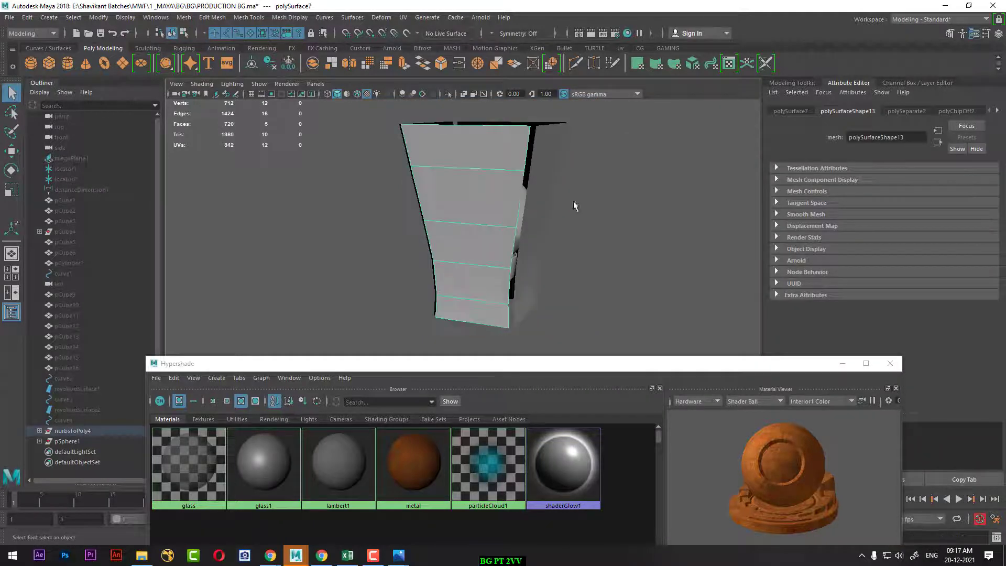
pyautogui.moveTo(535, 155)
pyautogui.keyDown('alt'); pyautogui.mouseDown()
pyautogui.moveTo(472, 243)
pyautogui.moveTo(567, 233)
pyautogui.mouseUp(); pyautogui.keyUp('alt')
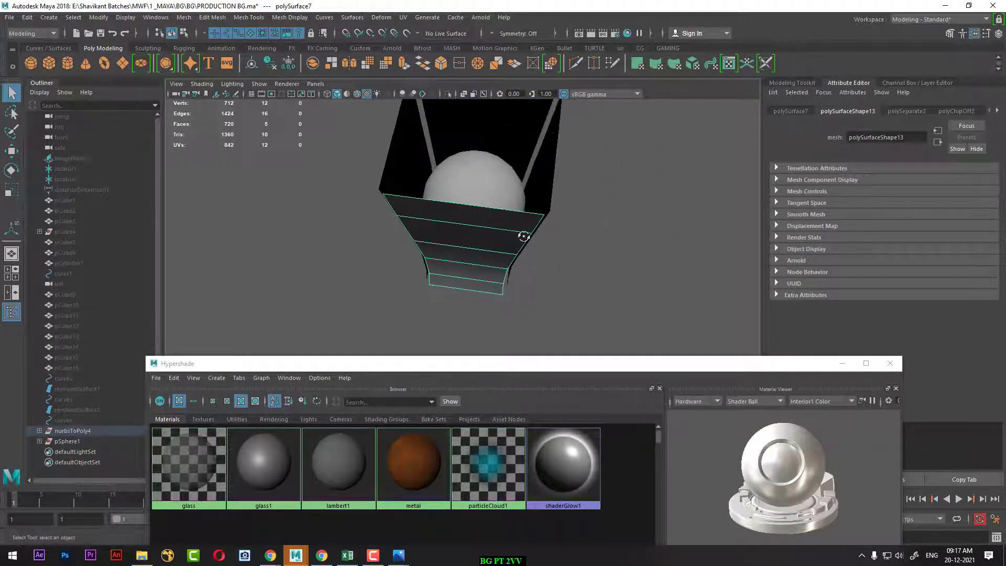
pyautogui.keyDown('alt'); pyautogui.moveTo(382, 212); pyautogui.dragTo(545, 248); pyautogui.keyUp('alt')
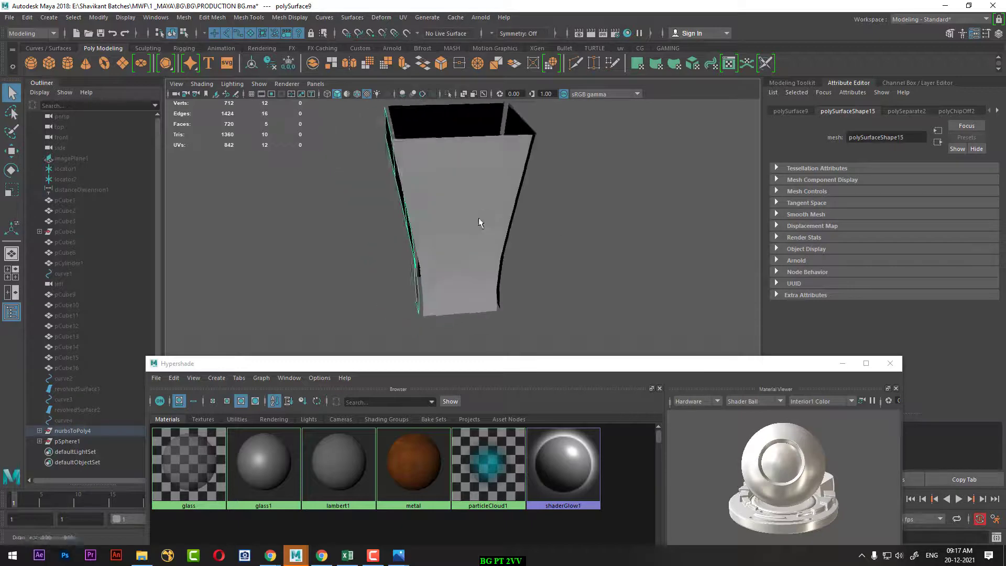
pyautogui.click(545, 238)
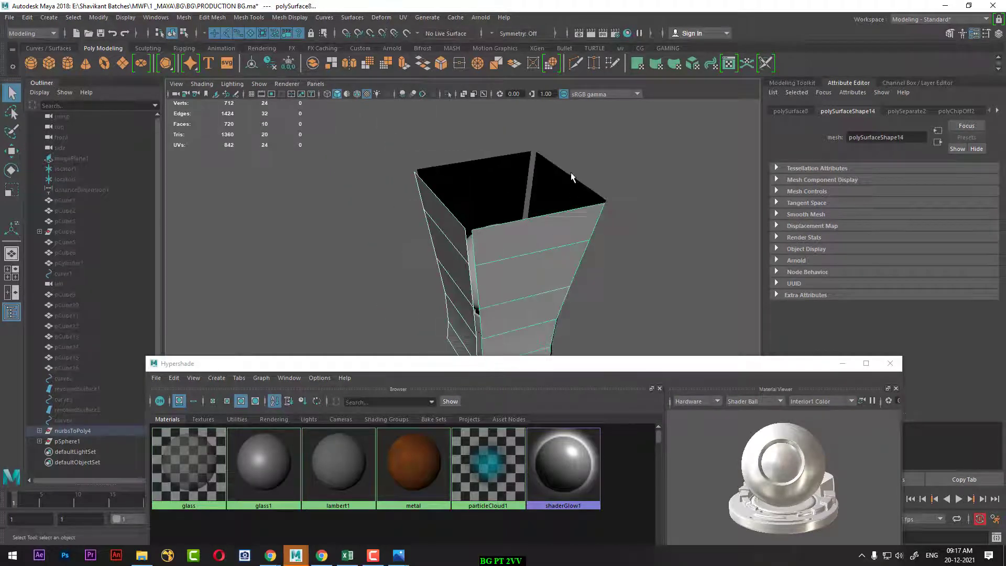
pyautogui.keyDown('shift'); pyautogui.rightClick(629, 169); pyautogui.keyUp('shift')
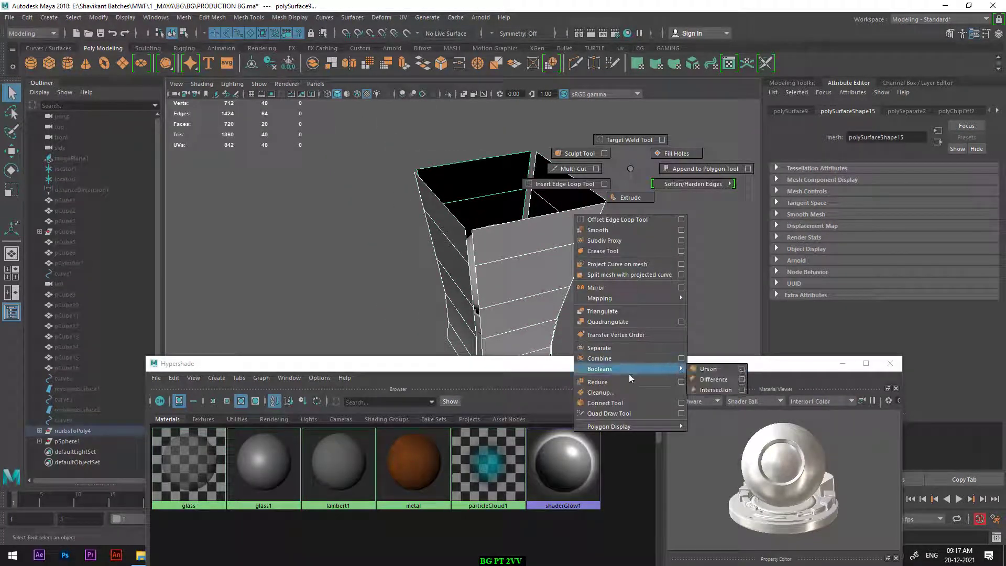
pyautogui.click(633, 358)
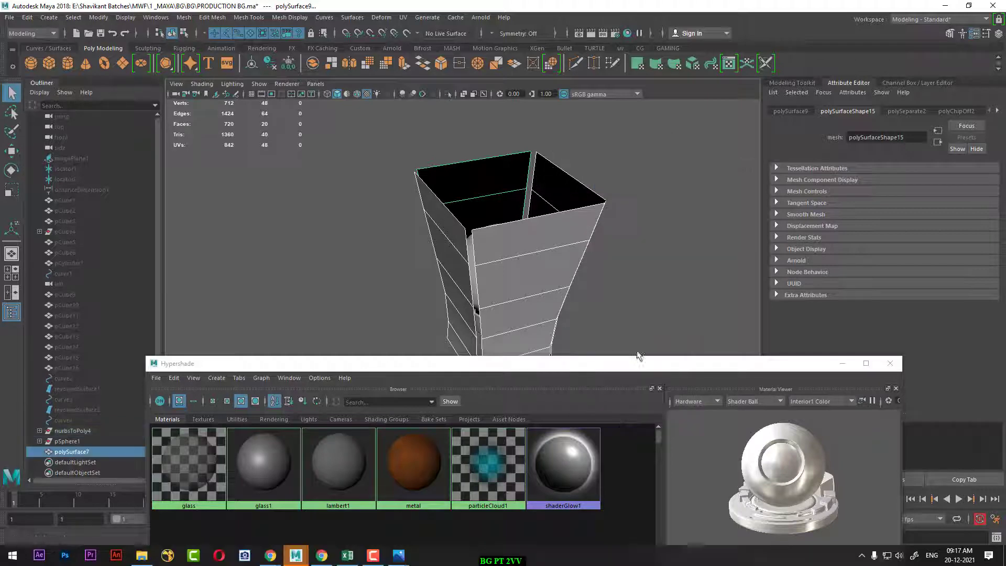
# - Extrude polySurface7's faces to 0.03 thickness and return to Object Mode
pyautogui.keyDown('ctrl'); pyautogui.rightClick(626, 187); pyautogui.keyUp('ctrl')
pyautogui.click(658, 228)
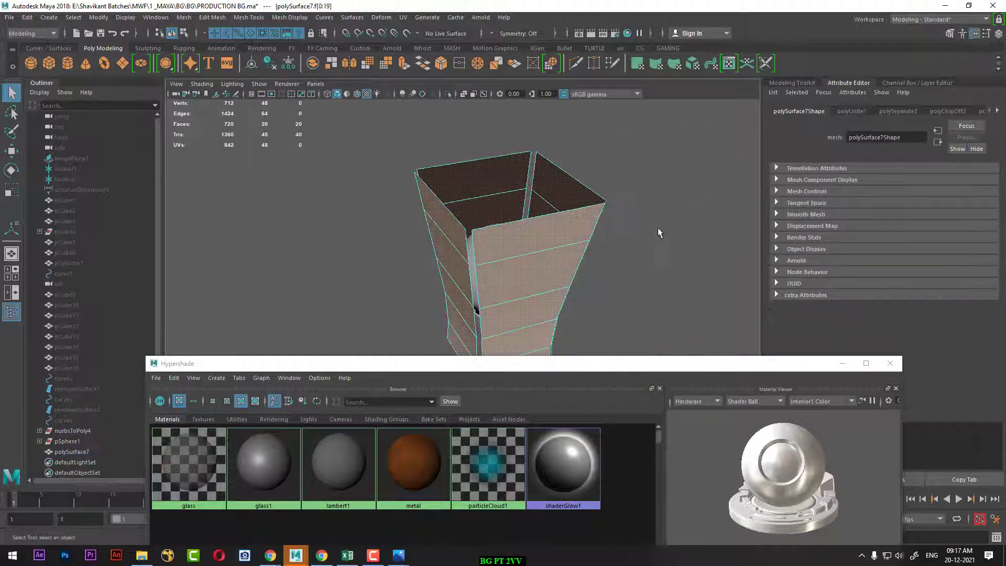
pyautogui.keyDown('shift'); pyautogui.rightClick(604, 181); pyautogui.keyUp('shift')
pyautogui.click(604, 209)
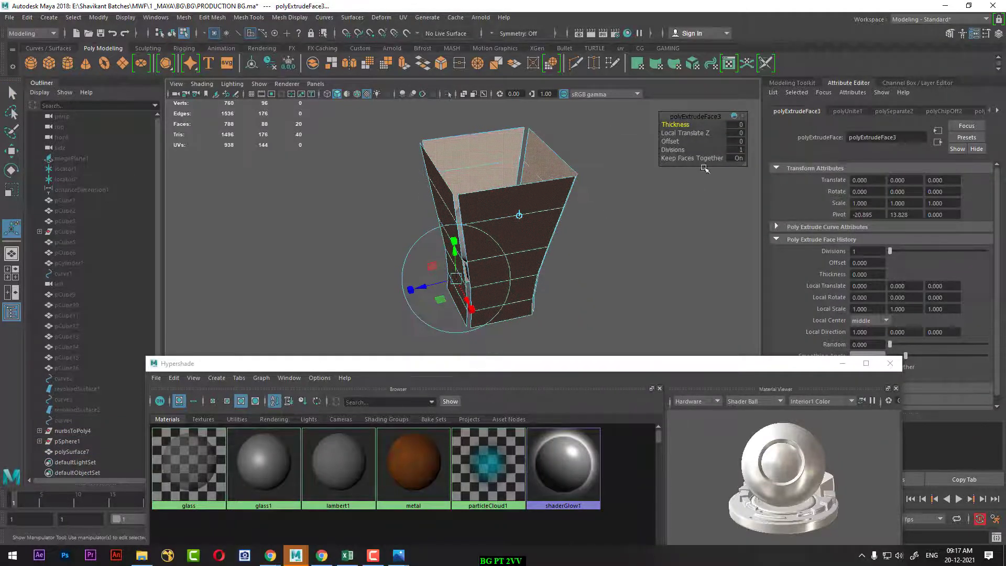
pyautogui.moveTo(672, 125); pyautogui.dragTo(677, 125)
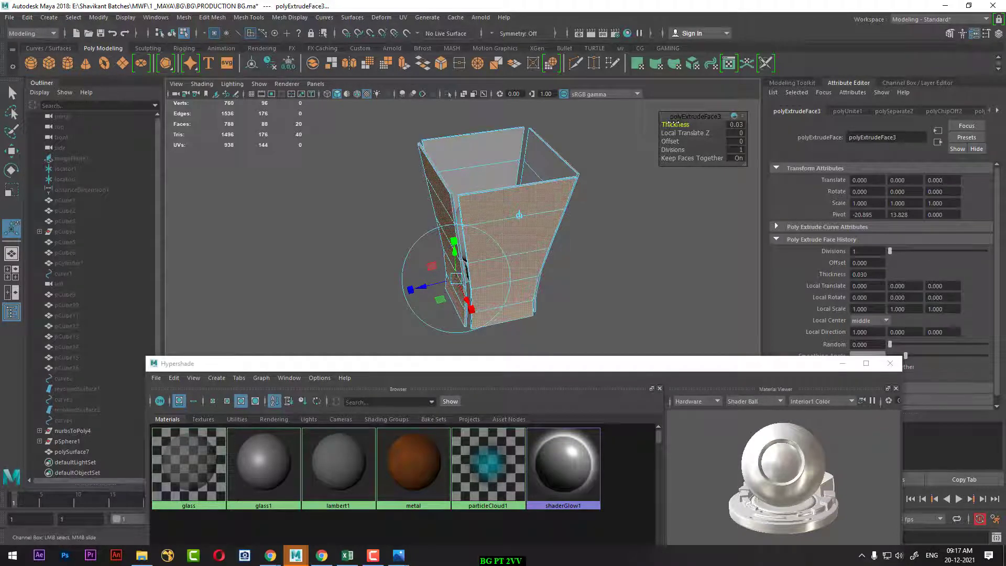
pyautogui.keyDown('alt'); pyautogui.moveTo(601, 225); pyautogui.dragTo(539, 173); pyautogui.keyUp('alt')
pyautogui.rightClick(534, 164)
pyautogui.moveTo(534, 164); pyautogui.dragTo(582, 148, button='right')
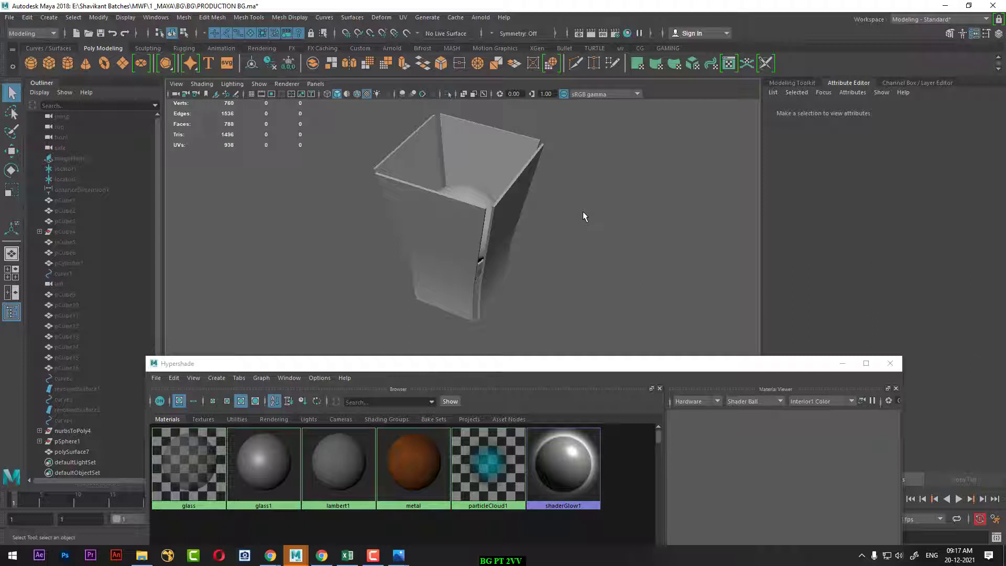
pyautogui.click(534, 203)
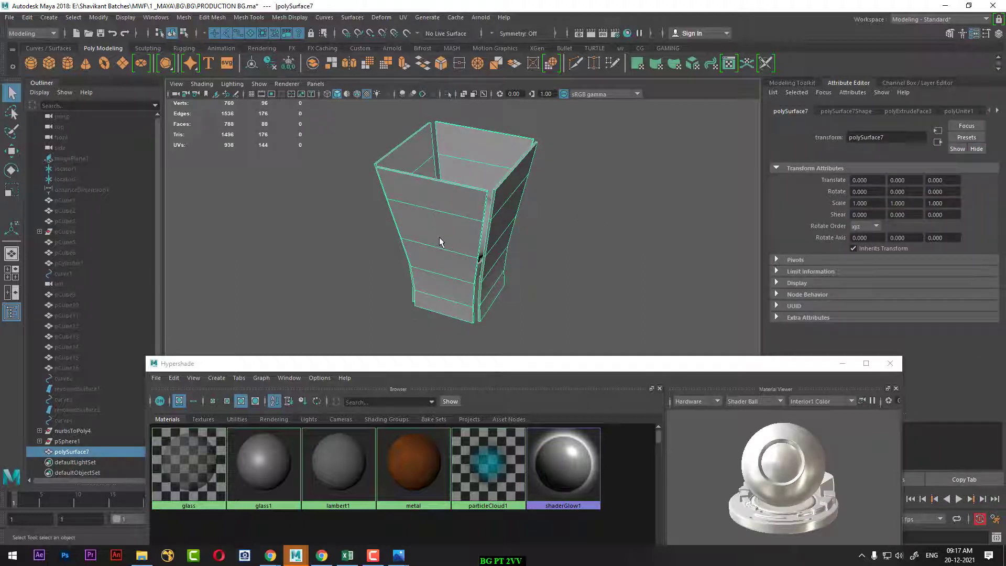
pyautogui.keyDown('alt'); pyautogui.moveTo(440, 242); pyautogui.dragTo(544, 271); pyautogui.keyUp('alt')
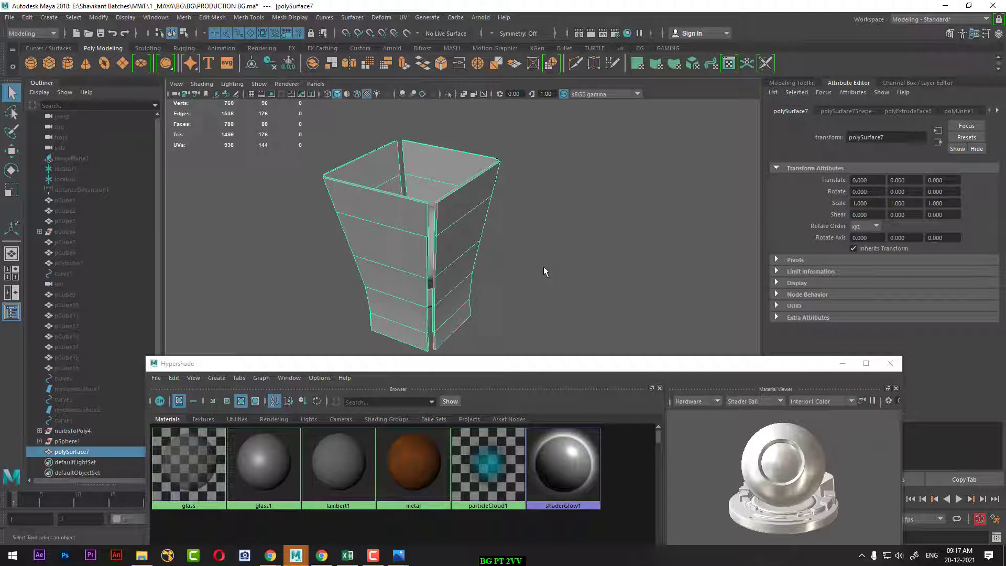
# - Raise the glass1 material's Transparency so the glass is partly see-through
pyautogui.rightClick(461, 202)
pyautogui.click(465, 457)
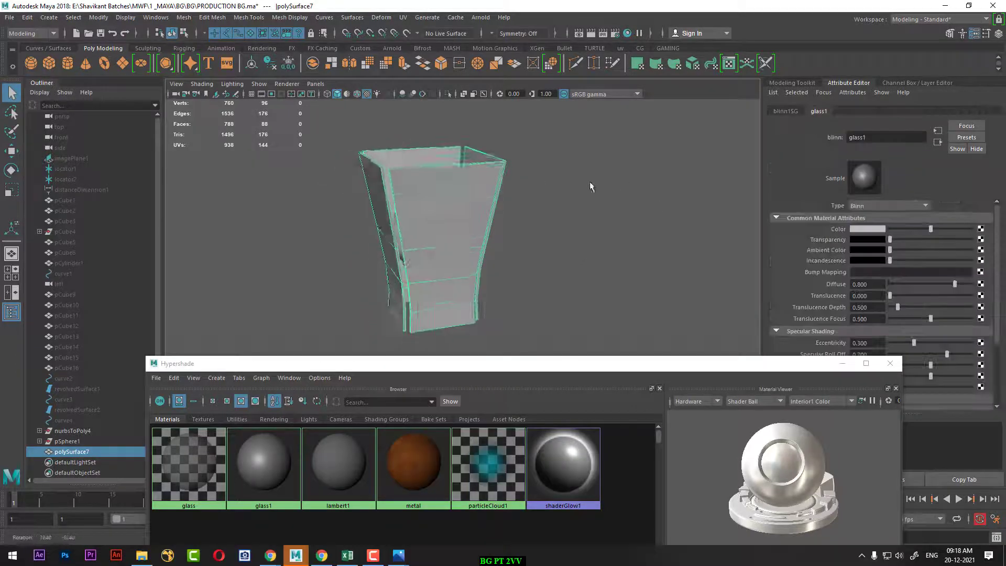
pyautogui.moveTo(588, 184)
pyautogui.keyDown('alt'); pyautogui.mouseDown()
pyautogui.moveTo(577, 231)
pyautogui.moveTo(648, 246)
pyautogui.mouseUp(); pyautogui.keyUp('alt')
pyautogui.moveTo(922, 238); pyautogui.dragTo(932, 240)
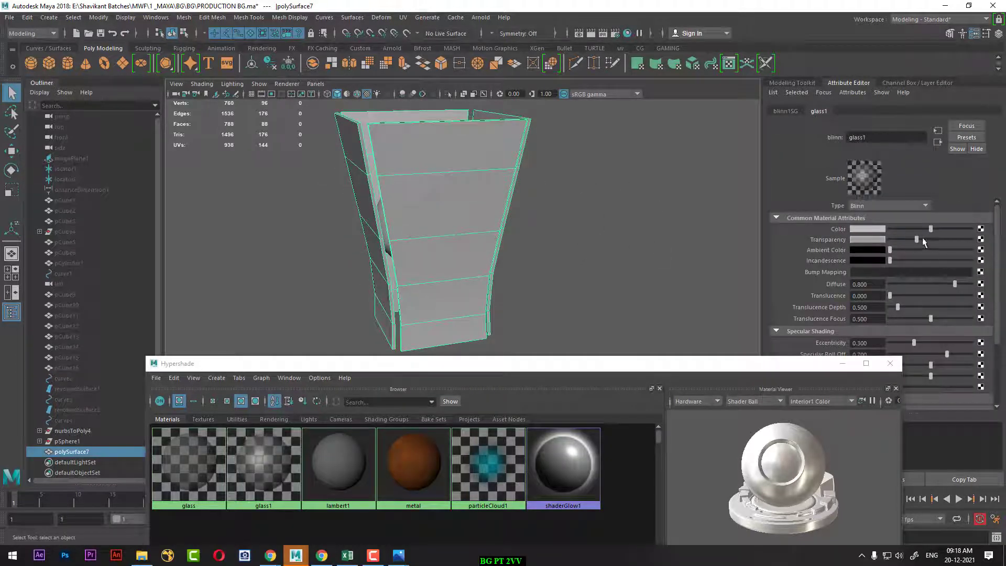
pyautogui.keyDown('alt'); pyautogui.moveTo(578, 217); pyautogui.dragTo(597, 212); pyautogui.keyUp('alt')
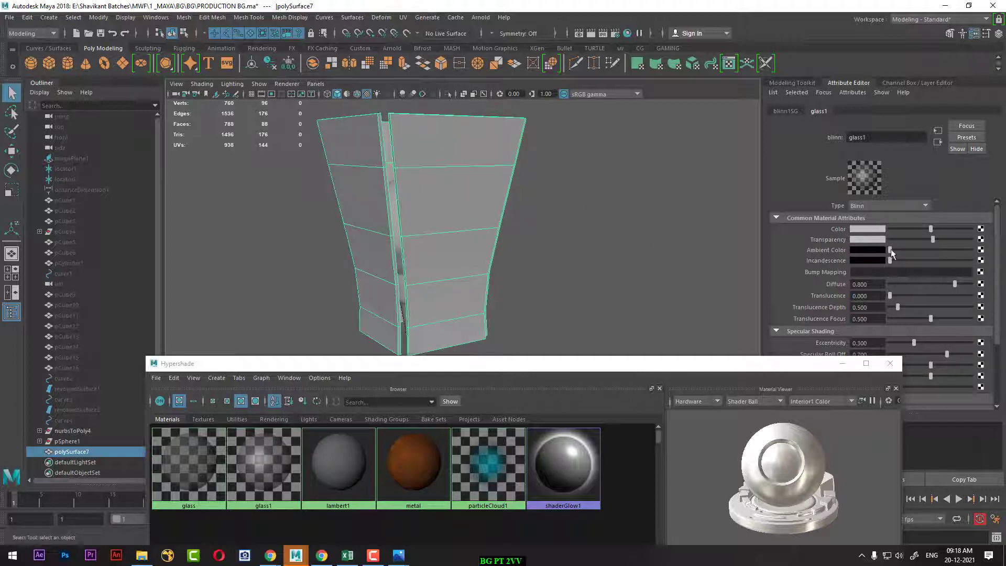
pyautogui.moveTo(933, 239); pyautogui.dragTo(949, 239)
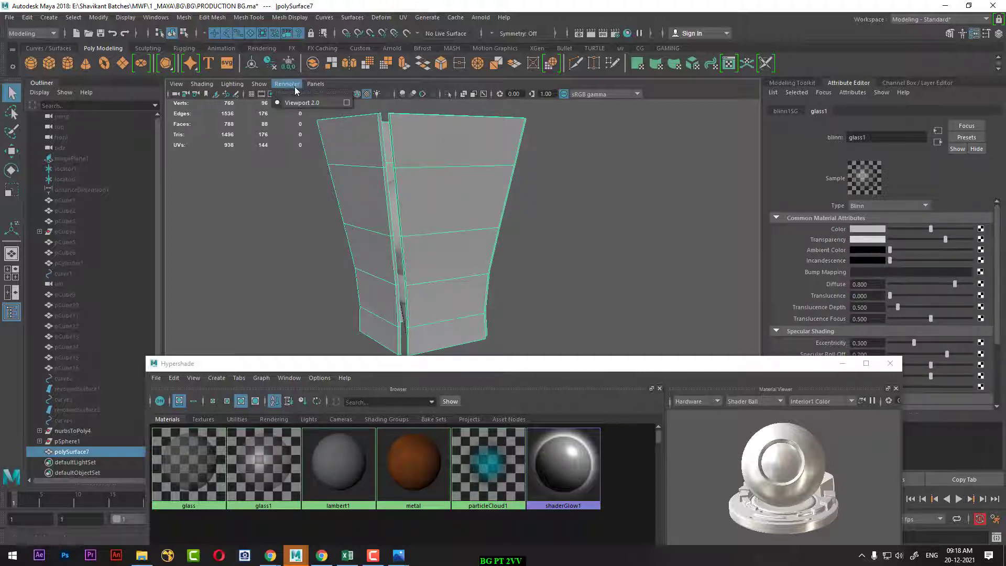
# - Enable Two Sided Lighting in the viewport and close the Hypershade
pyautogui.click(254, 85)
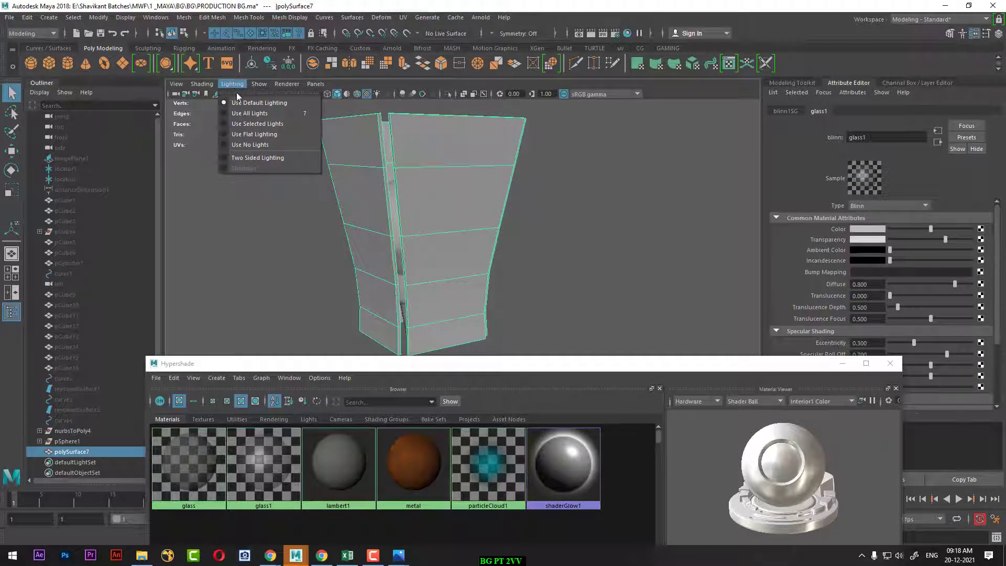
pyautogui.click(258, 157)
pyautogui.keyDown('alt'); pyautogui.moveTo(572, 268); pyautogui.dragTo(691, 325); pyautogui.keyUp('alt')
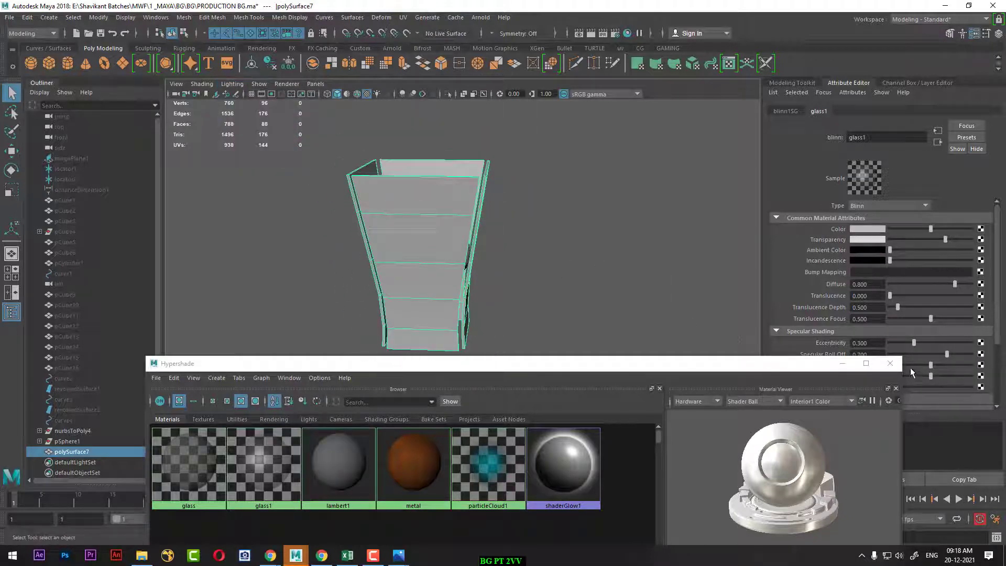
pyautogui.click(890, 363)
pyautogui.keyDown('alt'); pyautogui.moveTo(559, 275); pyautogui.dragTo(565, 294); pyautogui.keyUp('alt')
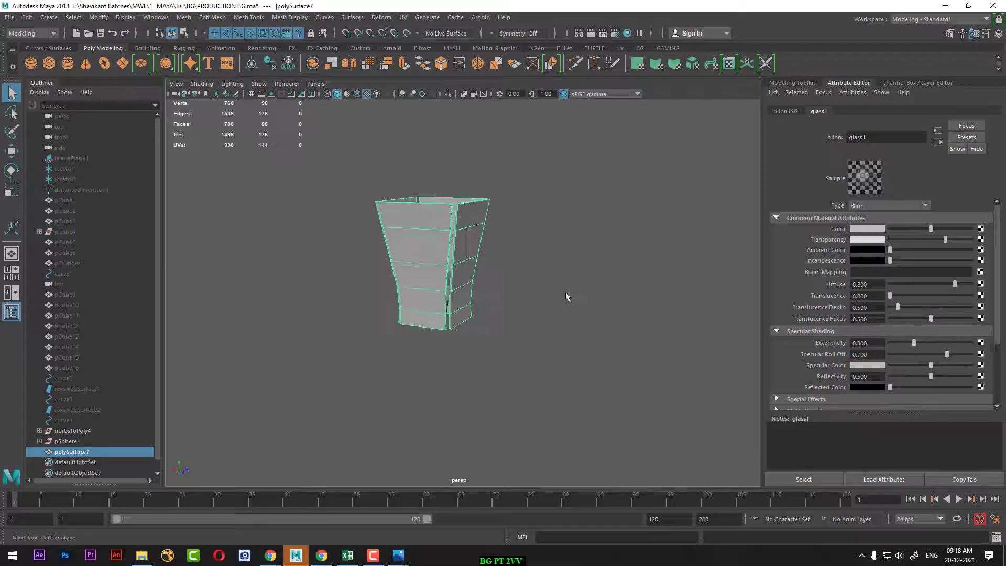
# - Test-render the current frame with Maya Software showing the bulb through the glass
pyautogui.click(591, 34)
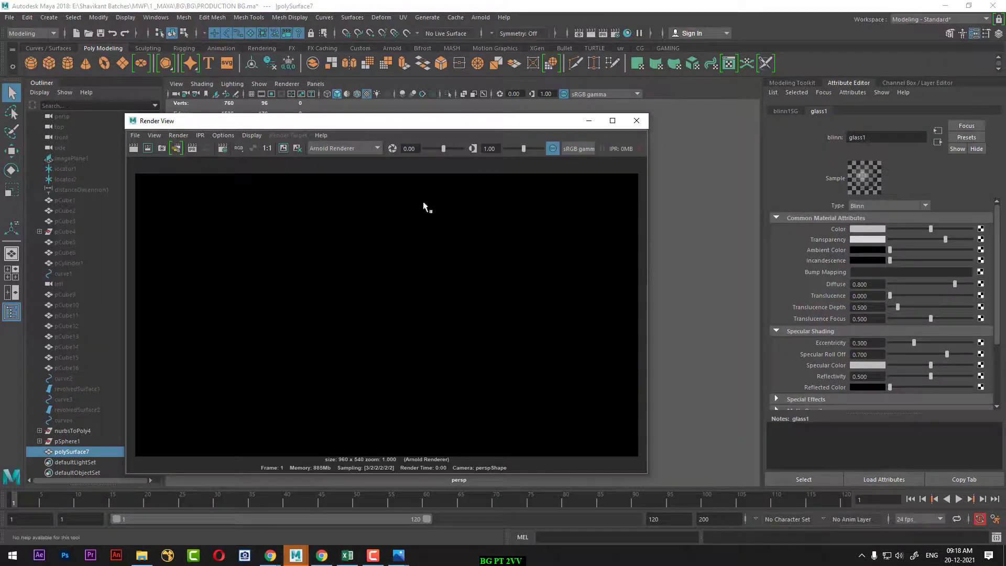
pyautogui.click(336, 149)
pyautogui.click(336, 161)
pyautogui.click(134, 149)
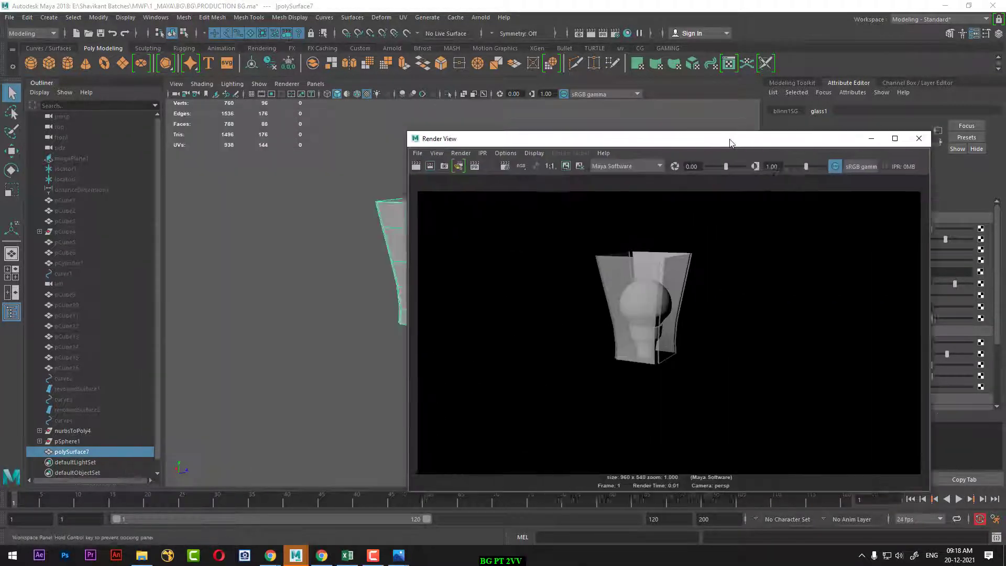
pyautogui.moveTo(433, 130); pyautogui.dragTo(790, 144)
pyautogui.keyDown('alt'); pyautogui.moveTo(269, 305); pyautogui.dragTo(377, 303, button='right'); pyautogui.keyUp('alt')
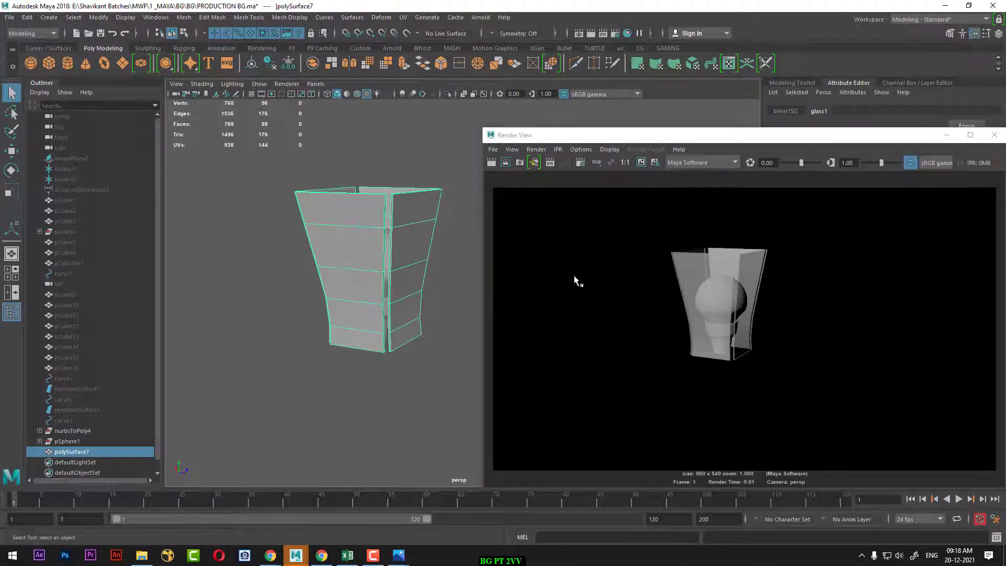
pyautogui.keyDown('alt'); pyautogui.moveTo(404, 348); pyautogui.dragTo(655, 350); pyautogui.keyUp('alt')
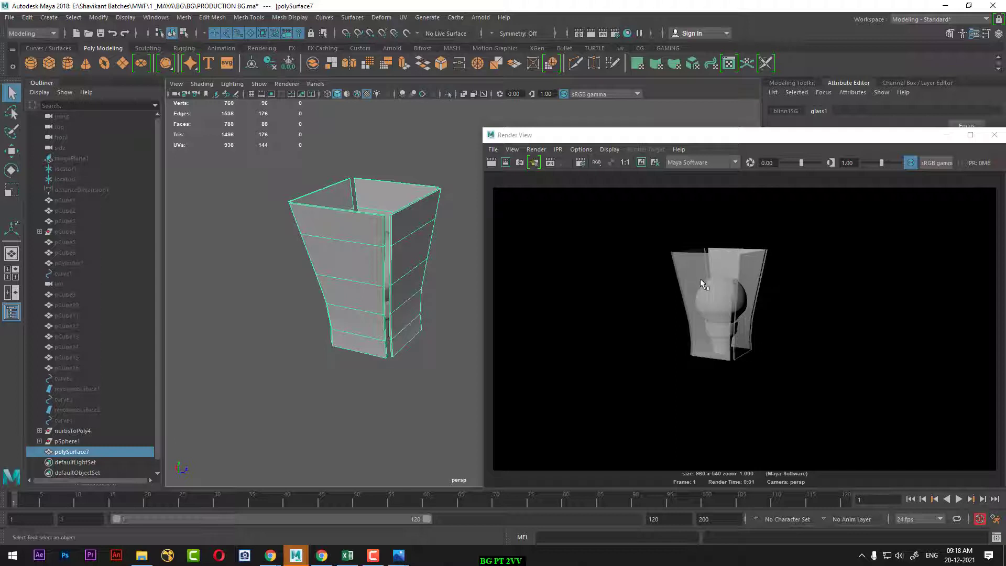
pyautogui.click(946, 134)
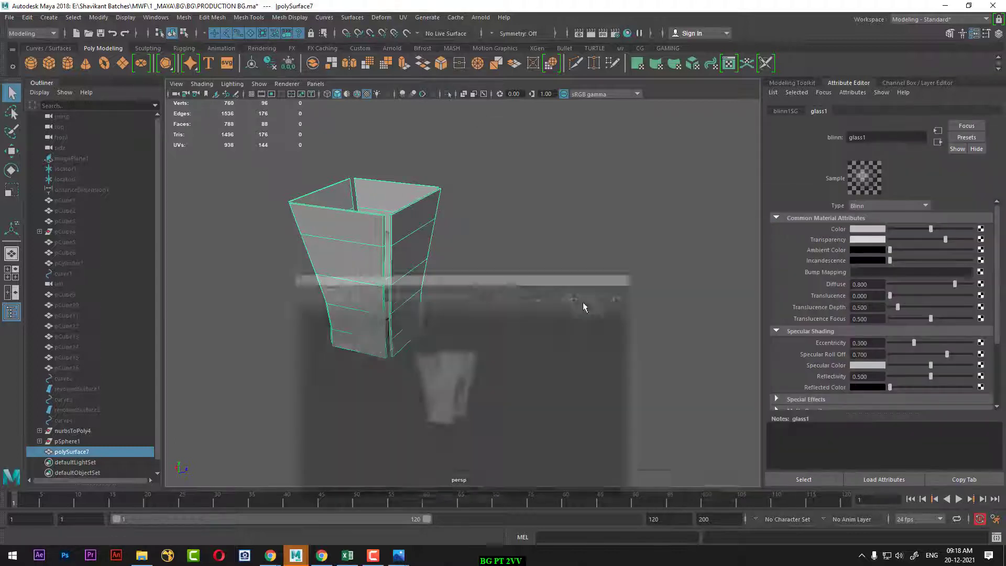
# - Make the glass1 colour yellow and deselect the glass
pyautogui.click(871, 230)
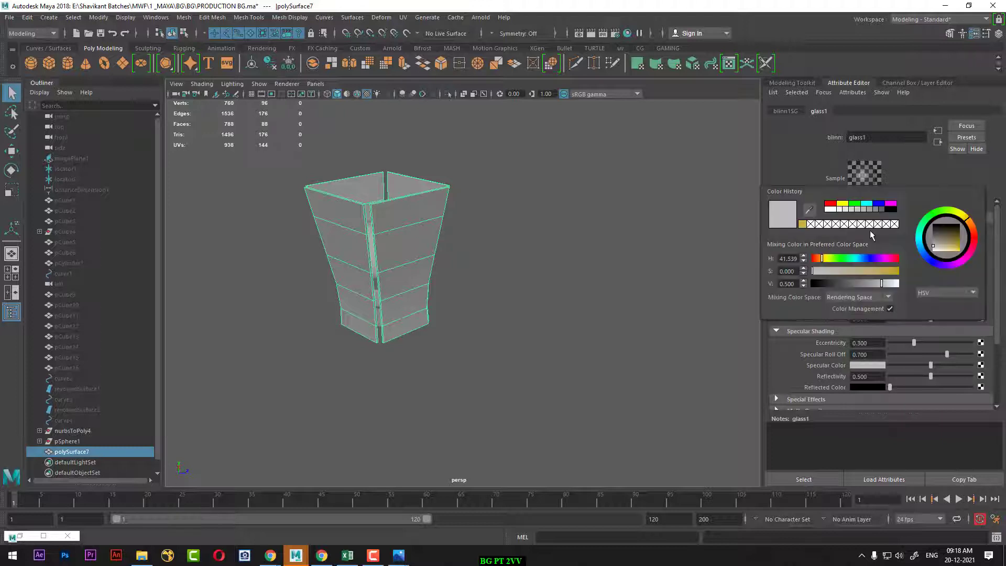
pyautogui.click(802, 224)
pyautogui.click(565, 245)
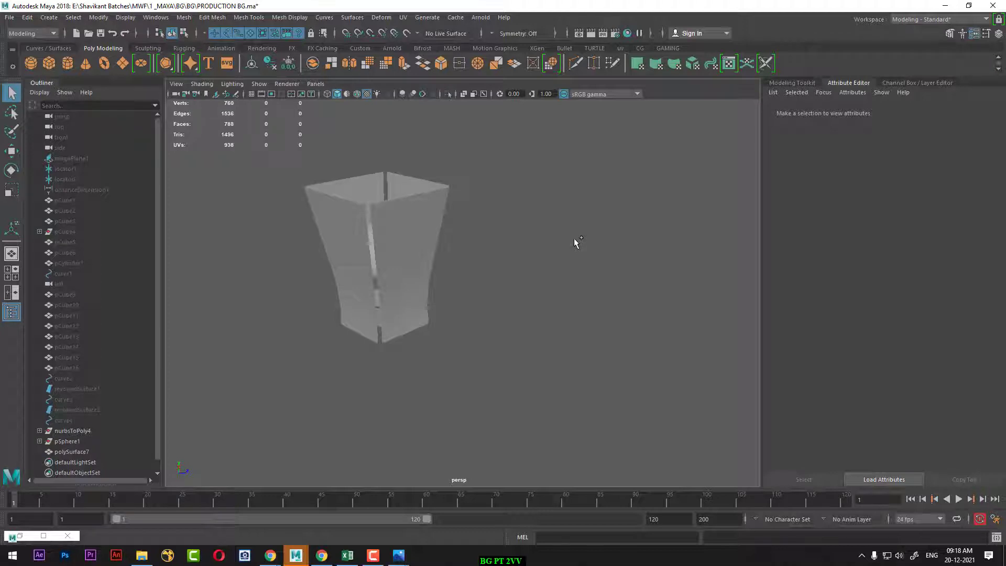
# - Show textures in the viewport and unhide all hidden scene objects
pyautogui.press('6')
pyautogui.scroll(-2, 545, 257)
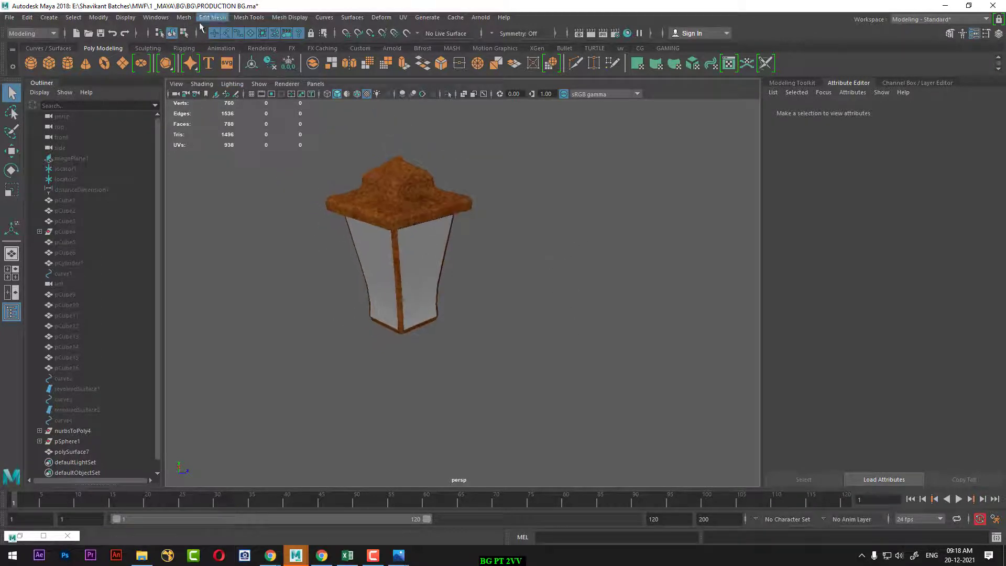
pyautogui.click(125, 17)
pyautogui.moveTo(140, 83)
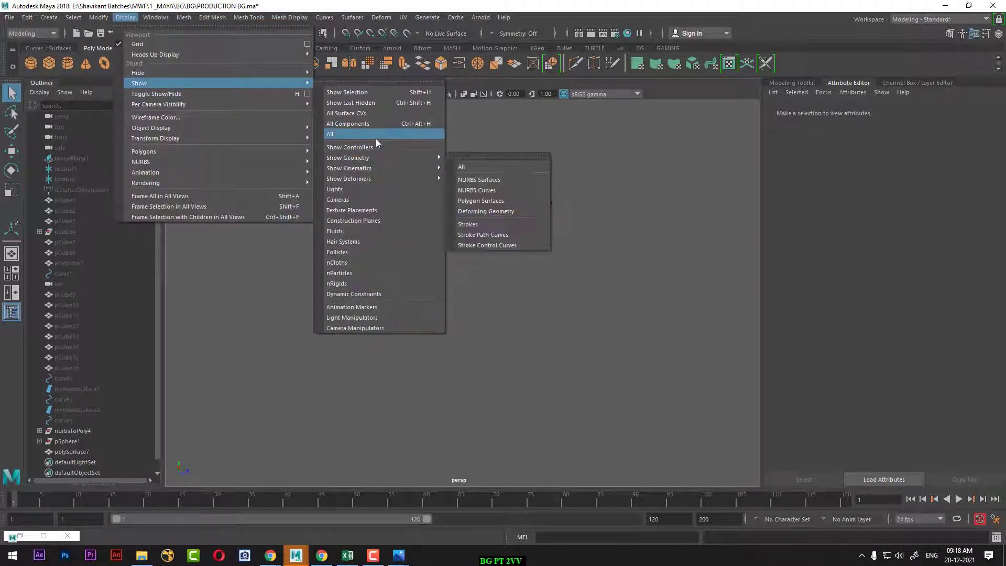
pyautogui.click(376, 135)
pyautogui.scroll(-5, 428, 191)
pyautogui.moveTo(440, 346)
pyautogui.keyDown('alt'); pyautogui.mouseDown()
pyautogui.moveTo(472, 367)
pyautogui.moveTo(470, 168)
pyautogui.mouseUp(); pyautogui.keyUp('alt')
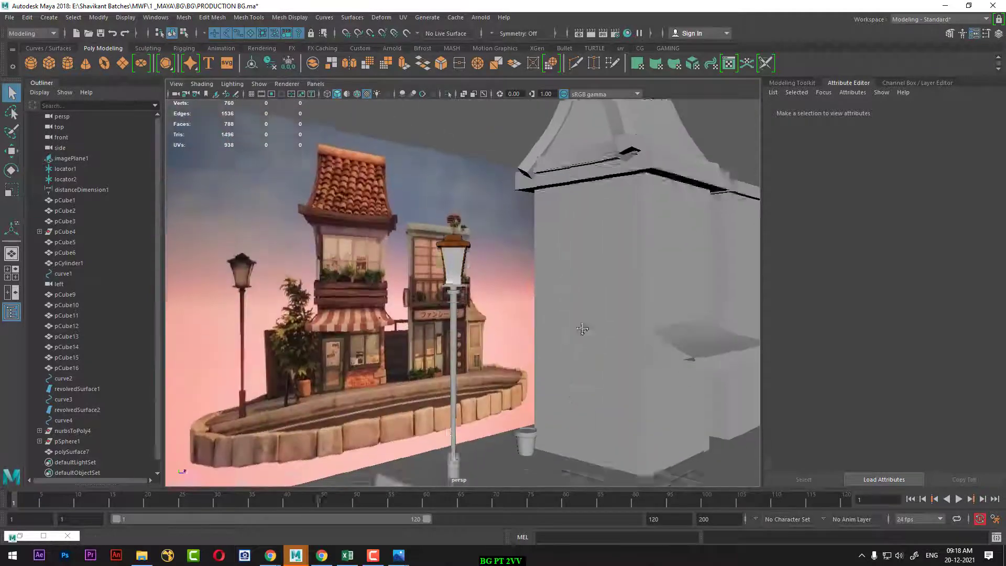
pyautogui.scroll(3, 469, 167)
# - Assign the existing rusty metal material to the lamp-post pole
pyautogui.click(470, 167)
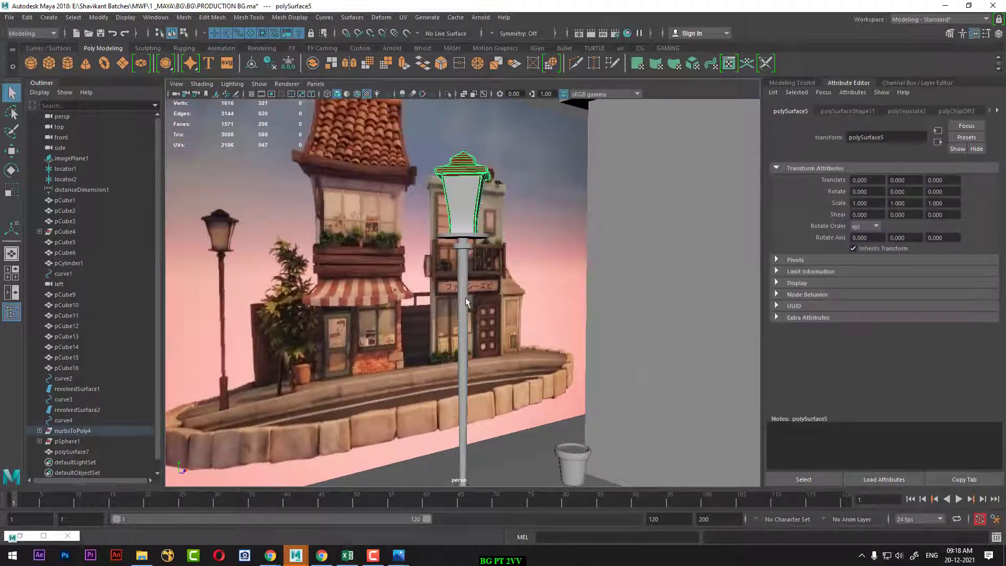
pyautogui.click(464, 301)
pyautogui.rightClick(462, 274)
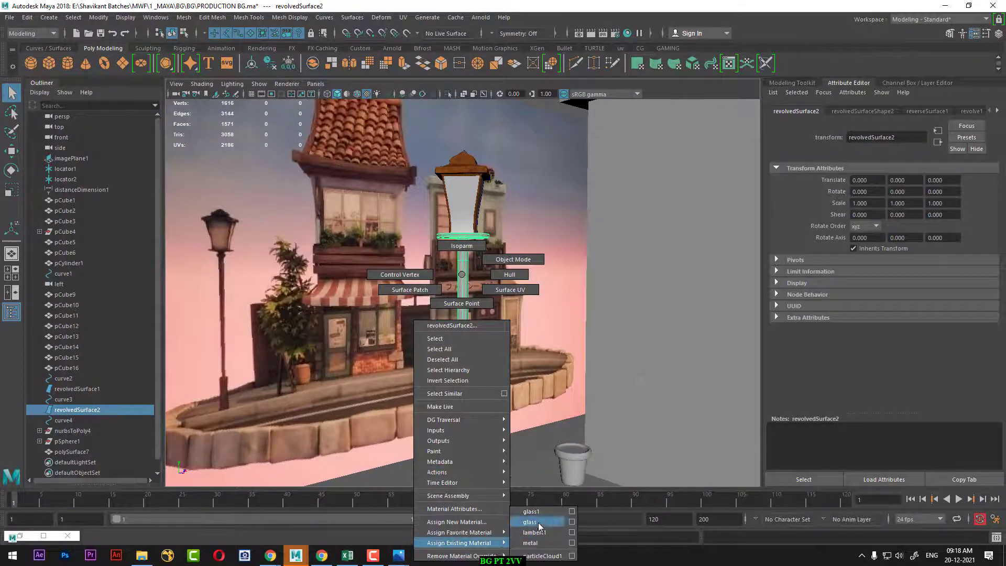
pyautogui.click(534, 545)
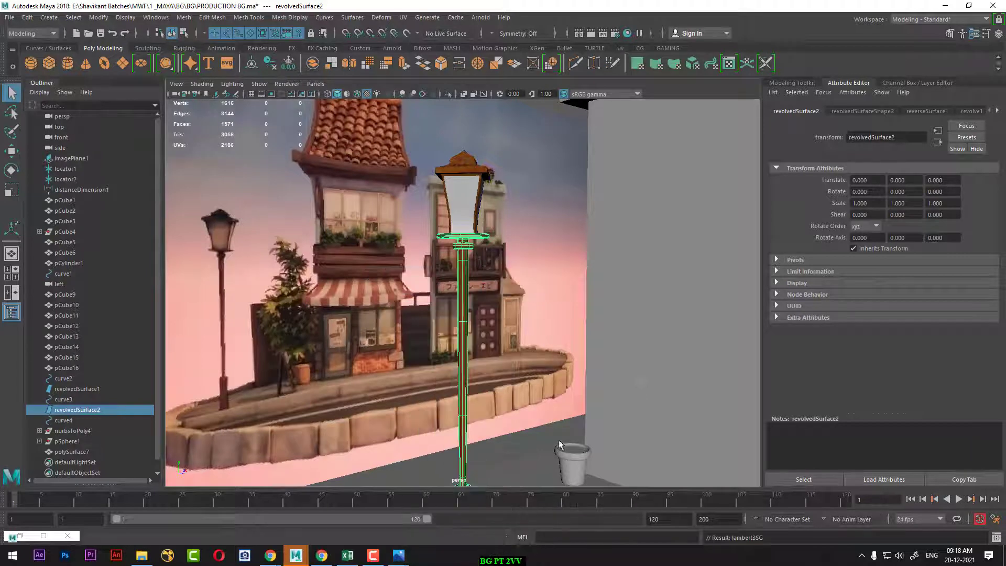
pyautogui.keyDown('alt'); pyautogui.moveTo(524, 471); pyautogui.dragTo(410, 416); pyautogui.keyUp('alt')
pyautogui.click(280, 395)
pyautogui.keyDown('alt'); pyautogui.moveTo(280, 394); pyautogui.dragTo(403, 386, button='right'); pyautogui.keyUp('alt')
pyautogui.moveTo(403, 386)
pyautogui.keyDown('alt'); pyautogui.mouseDown()
pyautogui.moveTo(418, 382)
pyautogui.moveTo(489, 411)
pyautogui.moveTo(467, 422)
pyautogui.moveTo(489, 415)
pyautogui.mouseUp(); pyautogui.keyUp('alt')
# - Split into four views with the lower-left front view in wireframe over the reference
pyautogui.keyDown('alt'); pyautogui.moveTo(568, 407); pyautogui.dragTo(586, 398, button='right'); pyautogui.keyUp('alt')
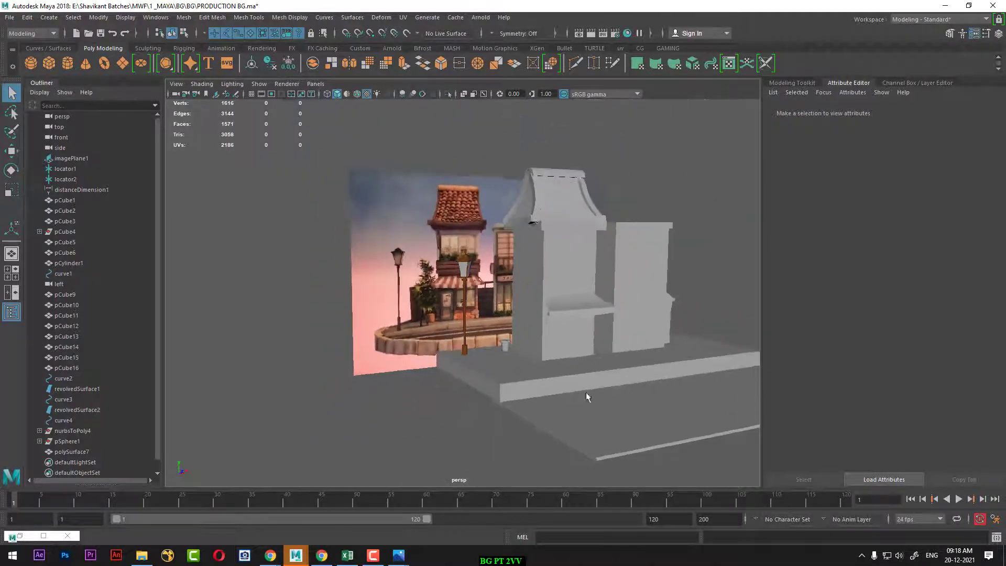
pyautogui.keyDown('alt'); pyautogui.moveTo(586, 398); pyautogui.dragTo(550, 377); pyautogui.keyUp('alt')
pyautogui.press('space')
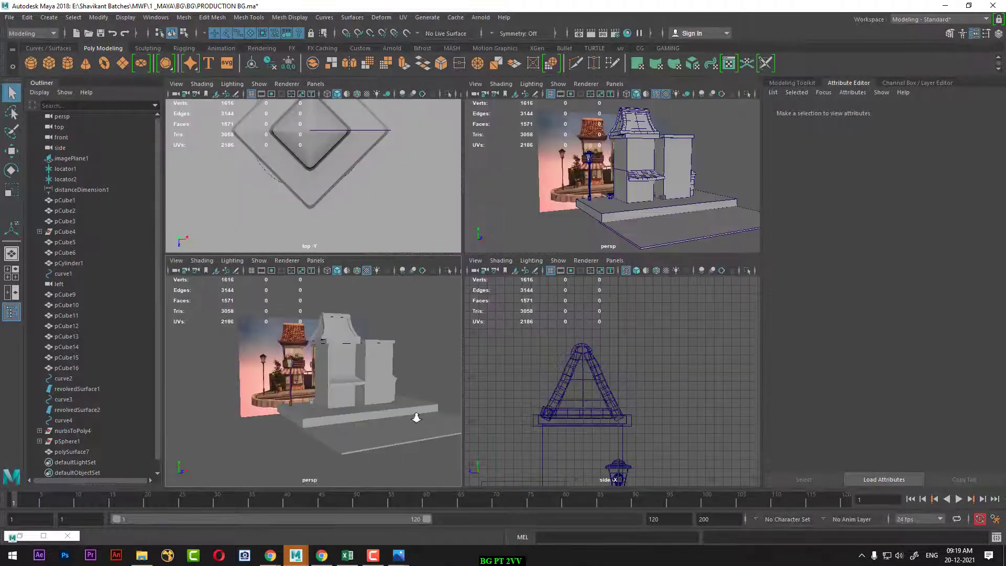
pyautogui.press('space')
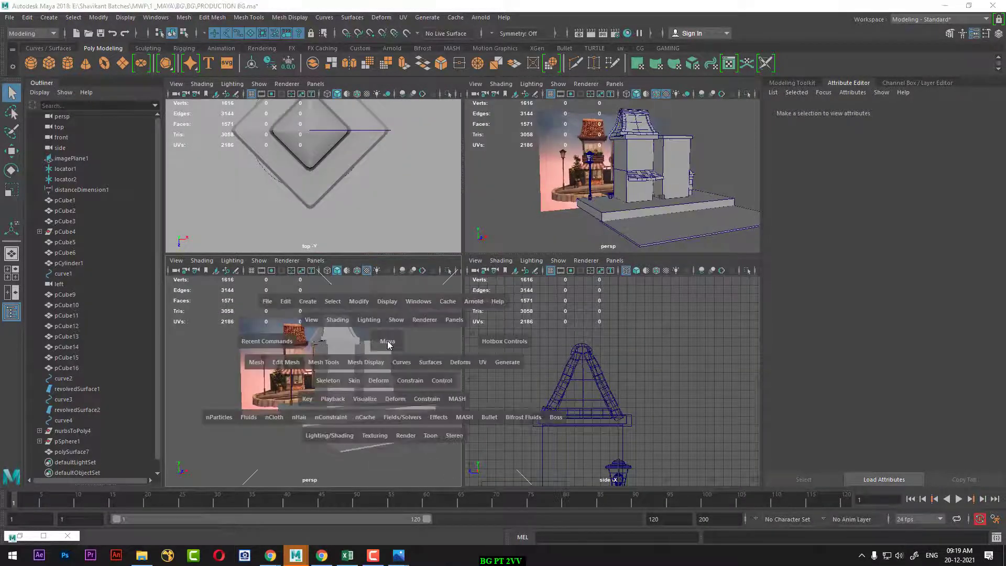
pyautogui.moveTo(356, 362); pyautogui.dragTo(355, 372)
pyautogui.keyDown('alt'); pyautogui.moveTo(356, 373); pyautogui.dragTo(335, 388, button='middle'); pyautogui.keyUp('alt')
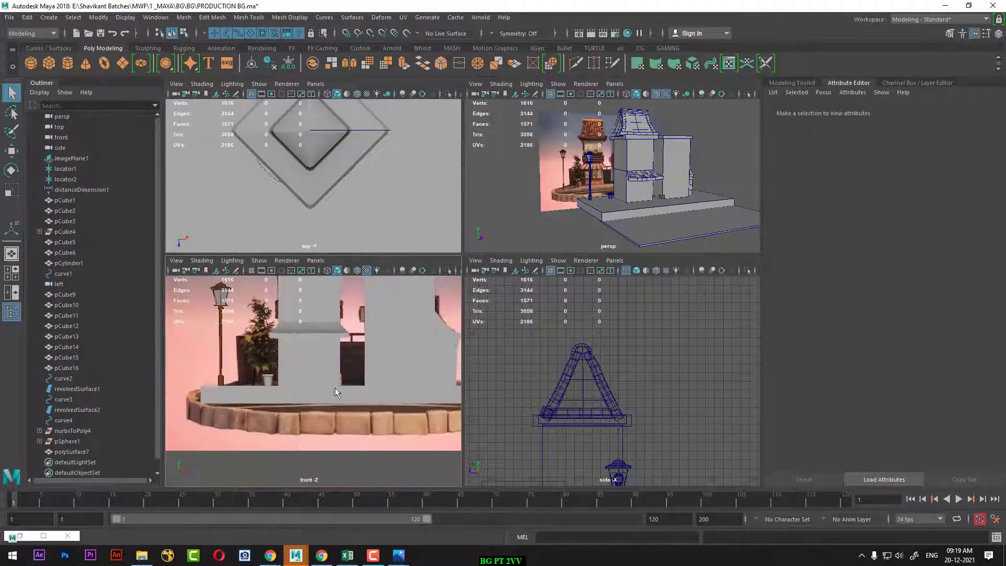
pyautogui.keyDown('alt'); pyautogui.moveTo(335, 388); pyautogui.dragTo(410, 401, button='right'); pyautogui.keyUp('alt')
pyautogui.press('4')
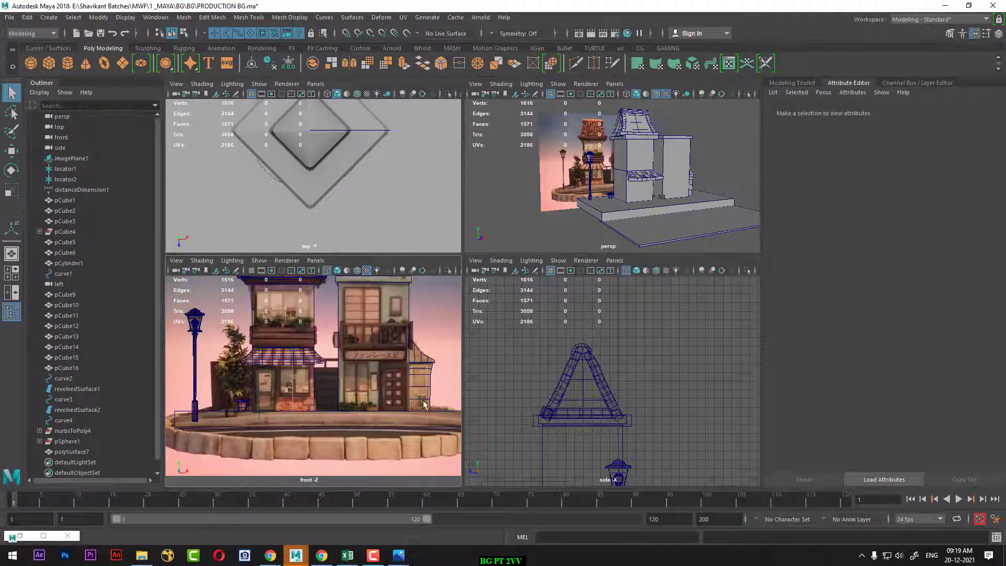
pyautogui.scroll(4, 384, 376)
pyautogui.keyDown('alt'); pyautogui.moveTo(384, 376); pyautogui.dragTo(382, 383, button='middle'); pyautogui.keyUp('alt')
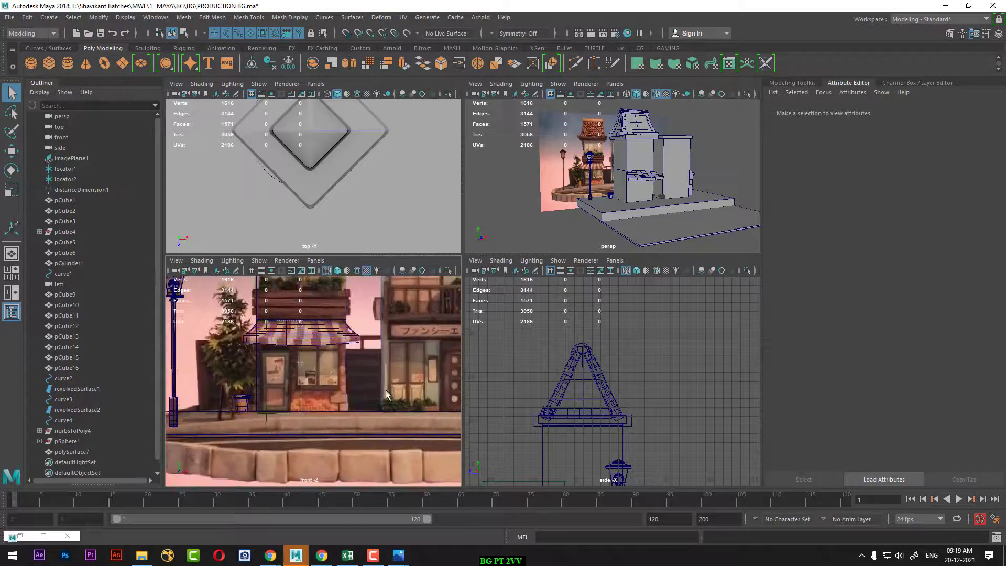
# - Select the street slab pCube15 (scale 48.084 × 1.000 × 8.270)
pyautogui.click(323, 331)
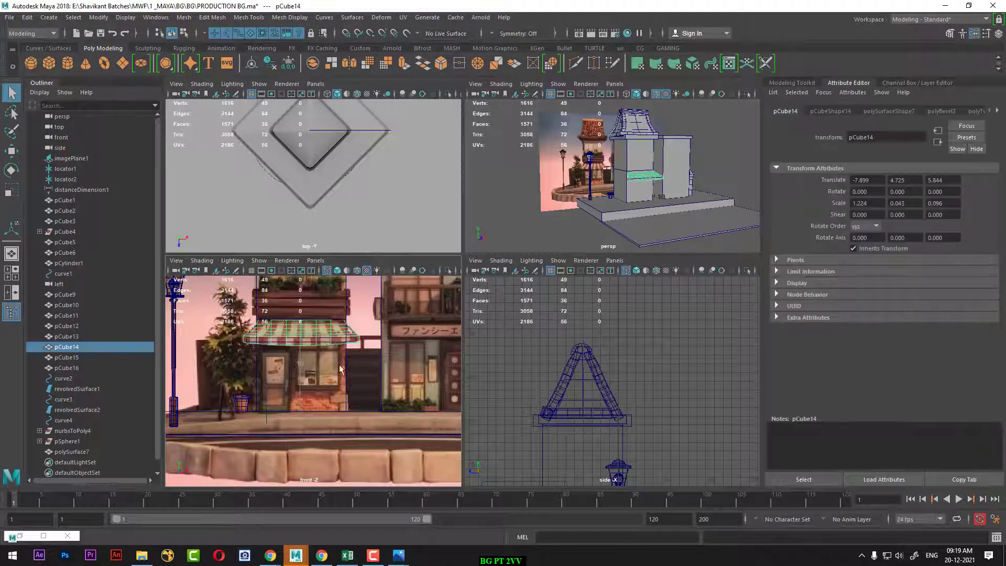
pyautogui.click(367, 419)
pyautogui.scroll(-1, 370, 424)
pyautogui.click(663, 214)
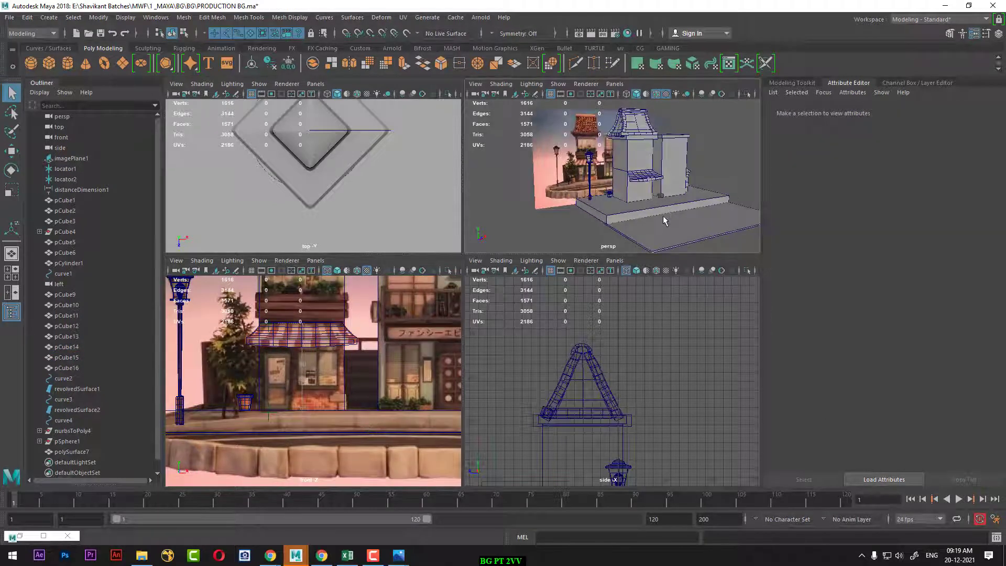
pyautogui.click(634, 214)
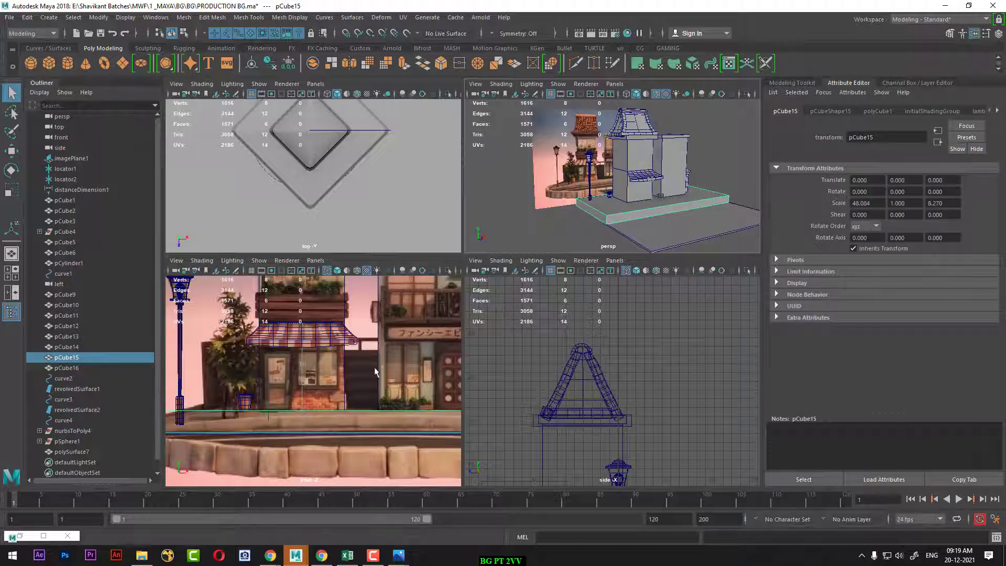
pyautogui.scroll(2, 396, 381)
pyautogui.keyDown('alt'); pyautogui.moveTo(380, 367); pyautogui.dragTo(361, 383, button='middle'); pyautogui.keyUp('alt')
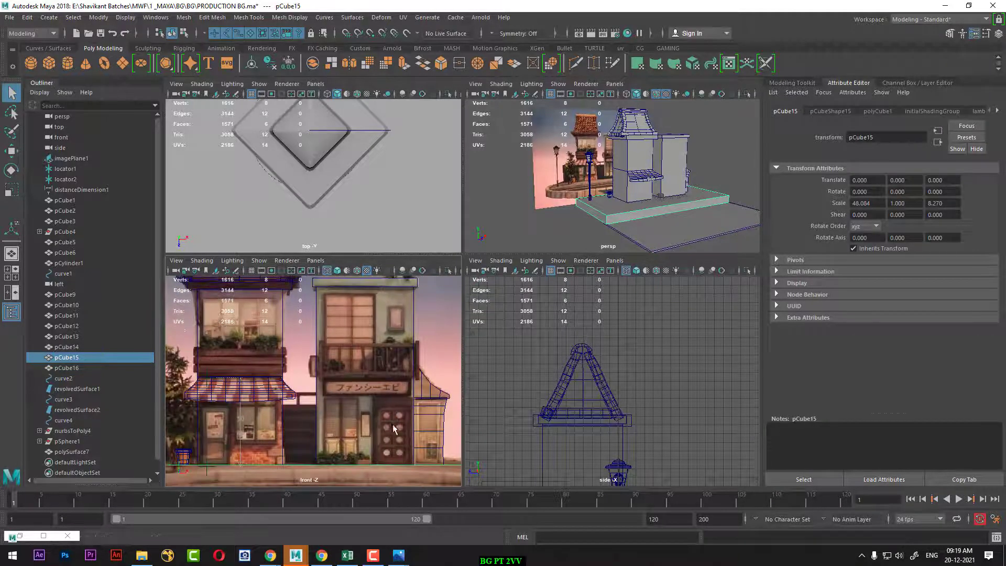
pyautogui.scroll(2, 625, 231)
pyautogui.scroll(2, 625, 230)
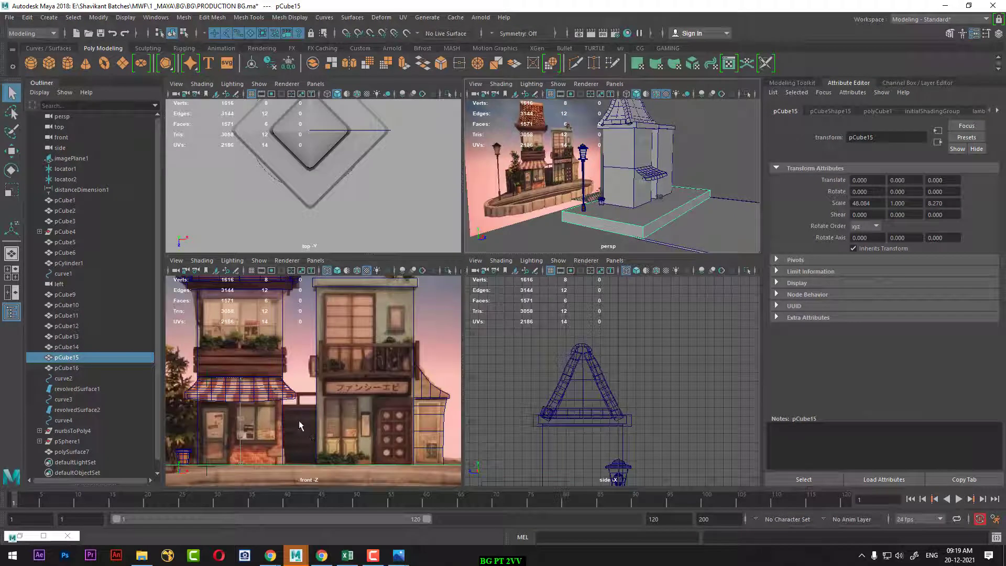
pyautogui.keyDown('alt'); pyautogui.moveTo(299, 421); pyautogui.dragTo(398, 402, button='middle'); pyautogui.keyUp('alt')
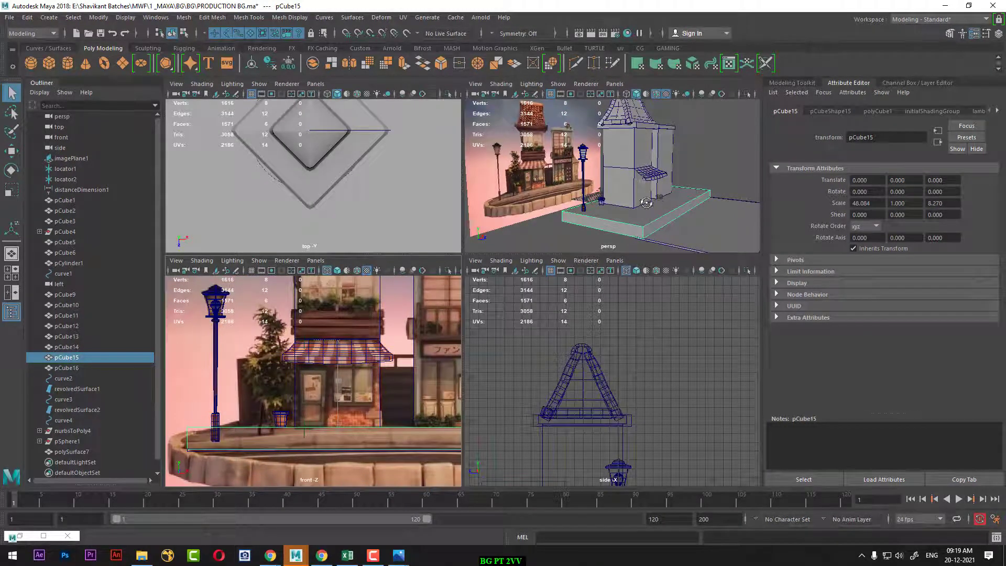
pyautogui.keyDown('alt'); pyautogui.moveTo(646, 202); pyautogui.dragTo(636, 229); pyautogui.keyUp('alt')
# - Duplicate pCube15 as pCube17 and scale its depth much thinner
pyautogui.press('w')
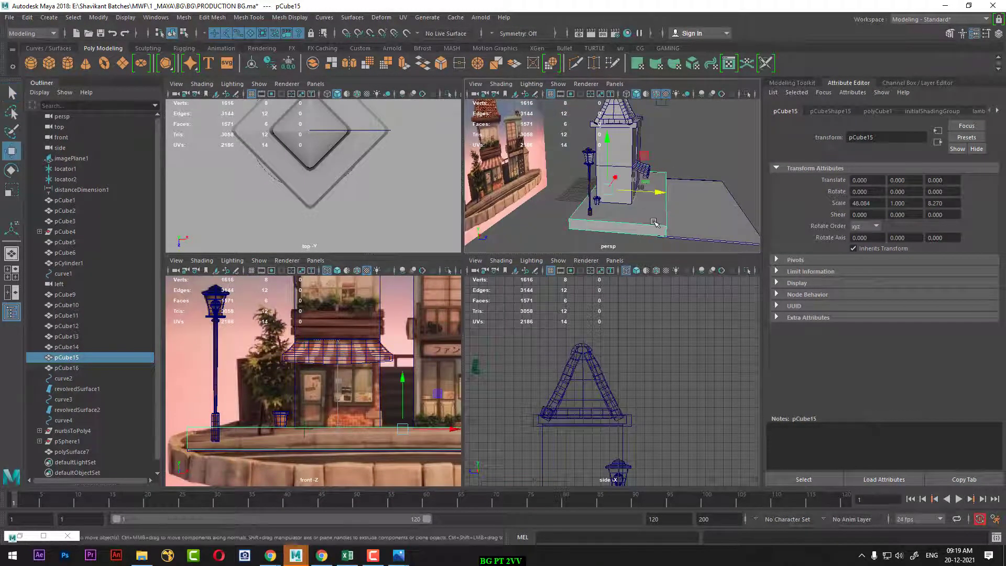
pyautogui.hotkey('ctrl', 'd')
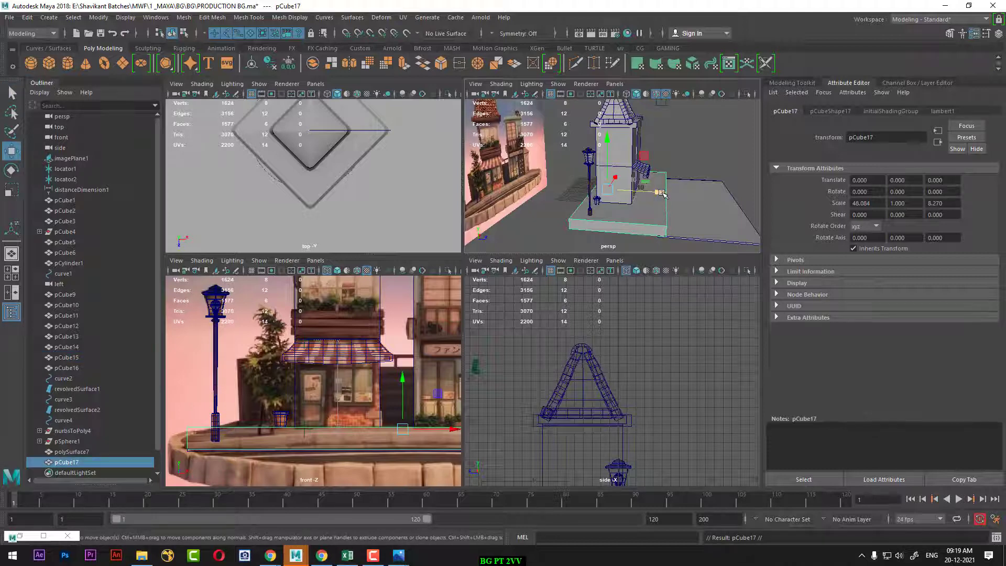
pyautogui.press('r')
pyautogui.moveTo(654, 194)
pyautogui.mouseDown()
pyautogui.moveTo(608, 193)
pyautogui.moveTo(630, 198)
pyautogui.mouseUp()
pyautogui.press('w')
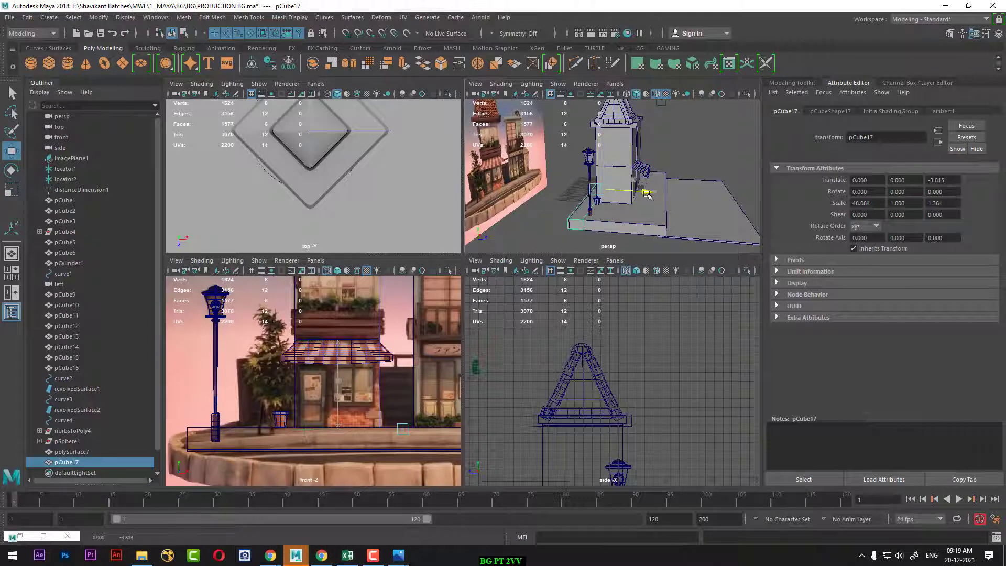
# - Raise pCube17 2.467 units upward
pyautogui.scroll(5, 623, 432)
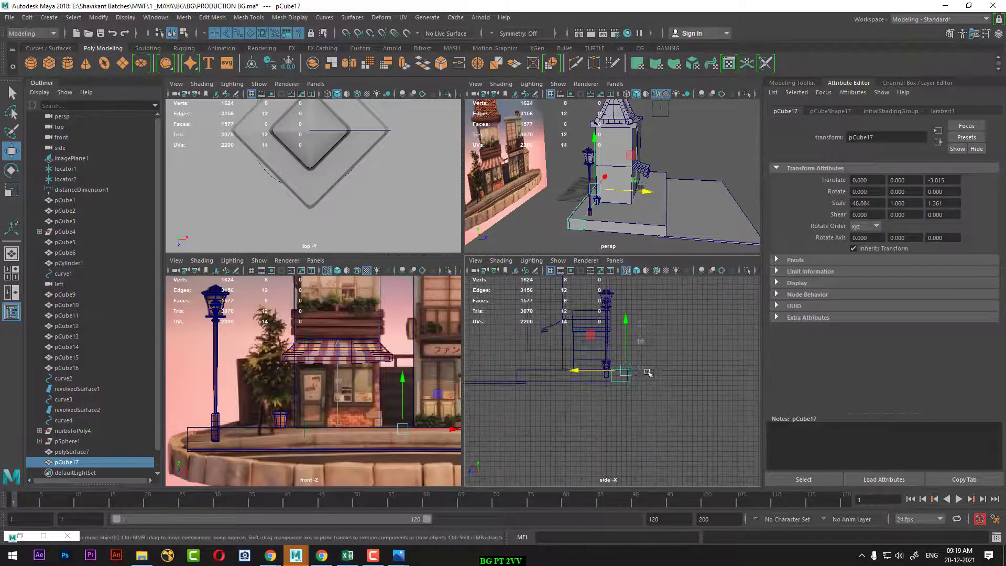
pyautogui.moveTo(677, 338); pyautogui.dragTo(678, 294)
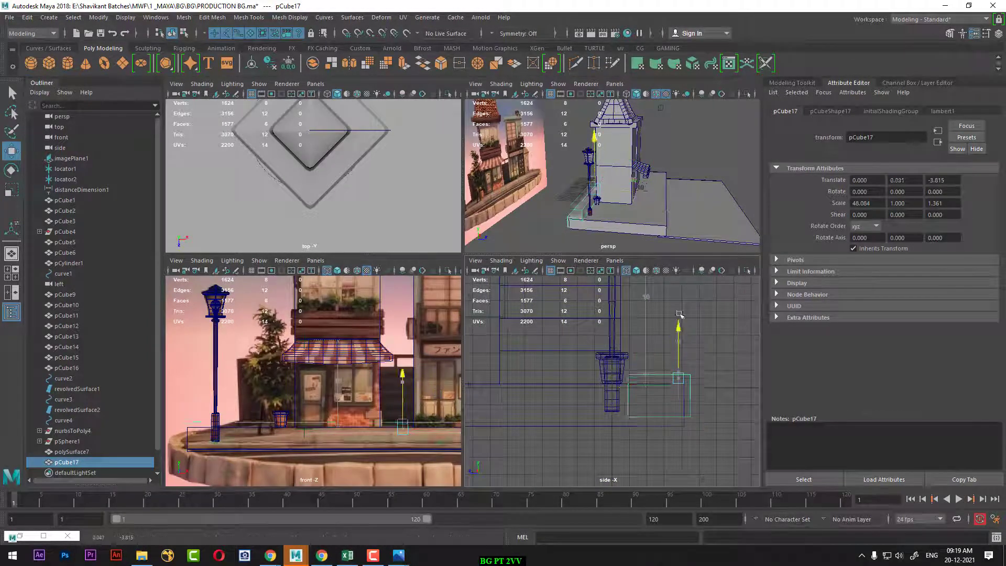
pyautogui.scroll(2, 676, 340)
pyautogui.scroll(2, 676, 367)
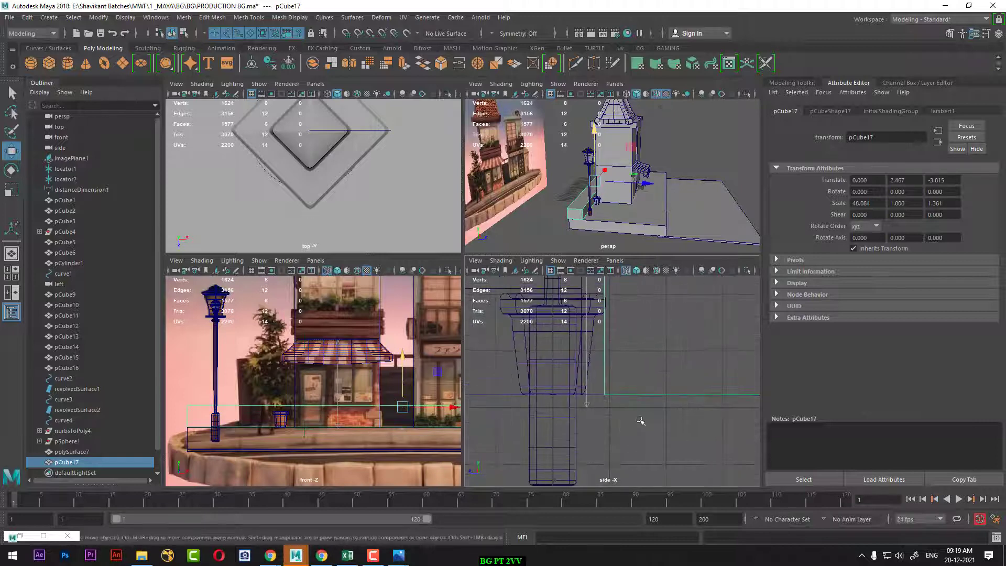
pyautogui.scroll(2, 676, 377)
pyautogui.scroll(2, 673, 398)
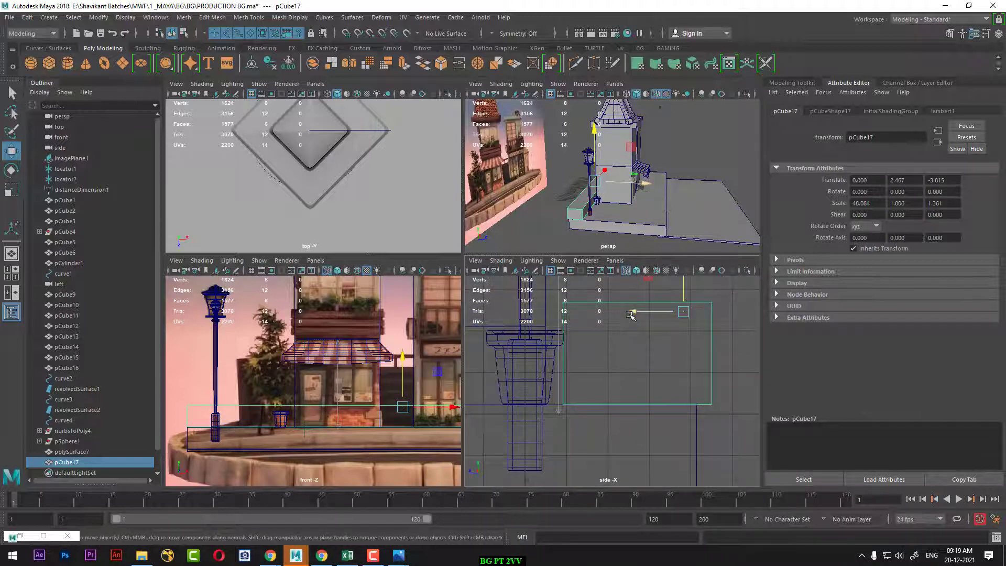
# - Trim pCube17's Z scale to 1.058 and maximise the front view
pyautogui.press('r')
pyautogui.moveTo(634, 310)
pyautogui.mouseDown()
pyautogui.moveTo(672, 319)
pyautogui.moveTo(630, 313)
pyautogui.mouseUp()
pyautogui.press('w')
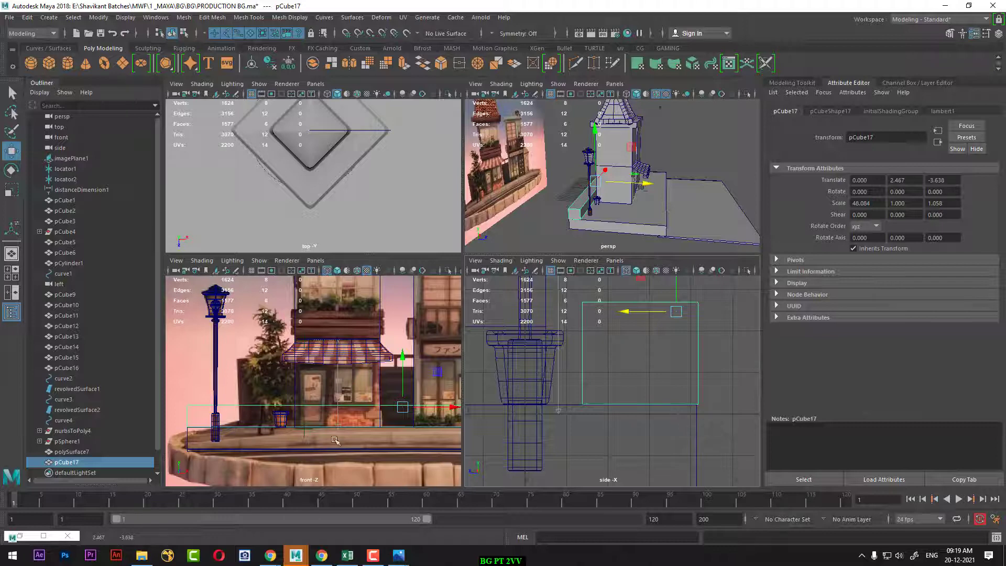
pyautogui.scroll(-2, 336, 440)
pyautogui.scroll(-2, 335, 440)
pyautogui.press('space')
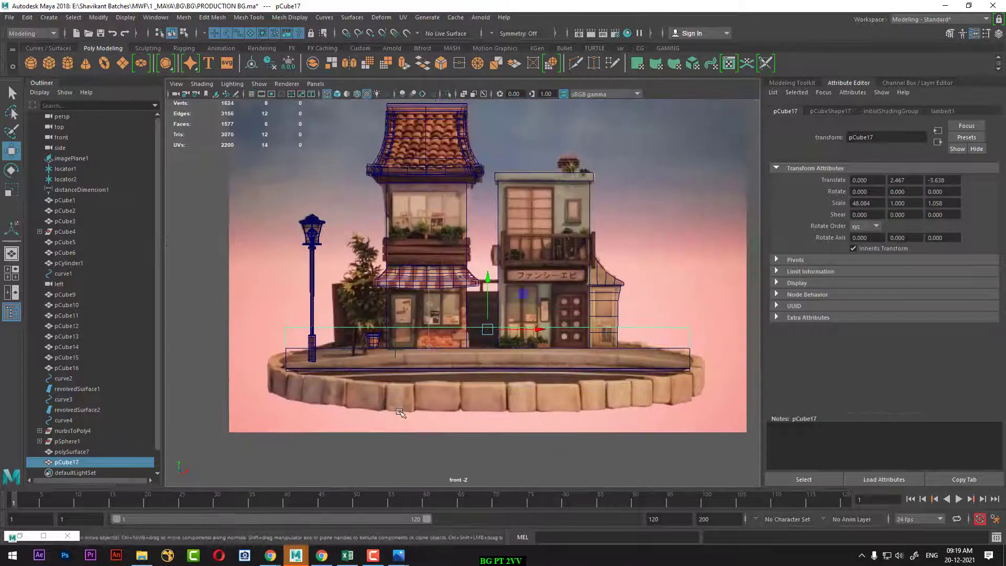
# - Switch pCube17 to vertex mode and select its end vertices
pyautogui.moveTo(213, 228); pyautogui.dragTo(168, 227, button='right')
pyautogui.scroll(1, 464, 294)
pyautogui.moveTo(246, 320)
pyautogui.mouseDown()
pyautogui.moveTo(306, 356)
pyautogui.moveTo(351, 354)
pyautogui.mouseUp()
pyautogui.scroll(1, 307, 356)
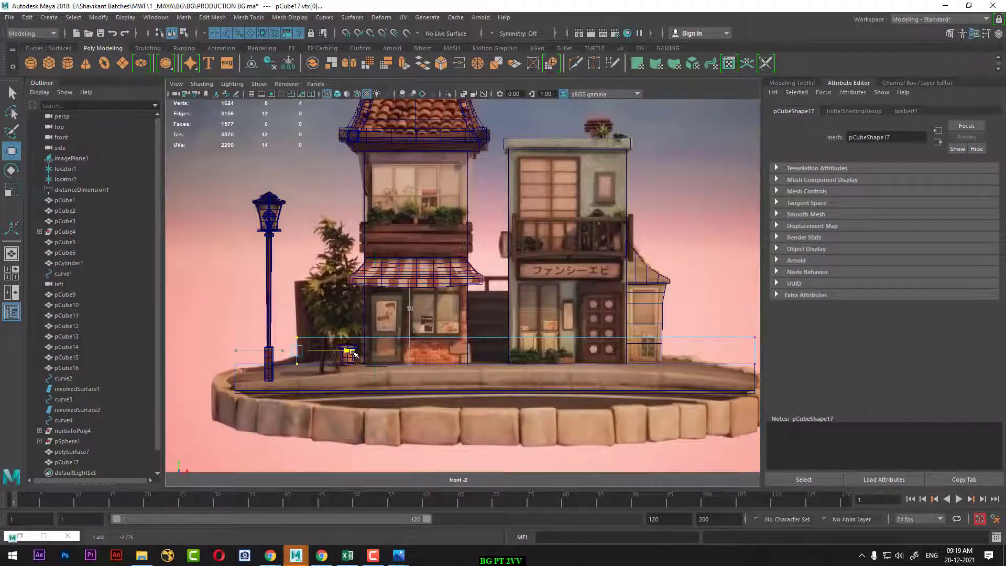
pyautogui.scroll(1, 478, 325)
pyautogui.moveTo(592, 307)
pyautogui.mouseDown()
pyautogui.moveTo(643, 339)
pyautogui.moveTo(561, 324)
pyautogui.mouseUp()
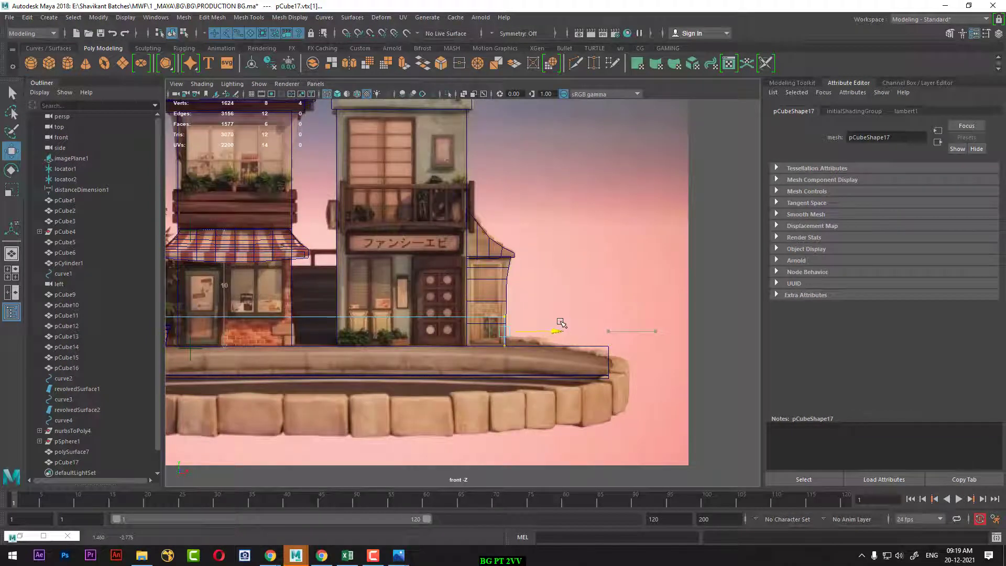
pyautogui.scroll(-1, 537, 296)
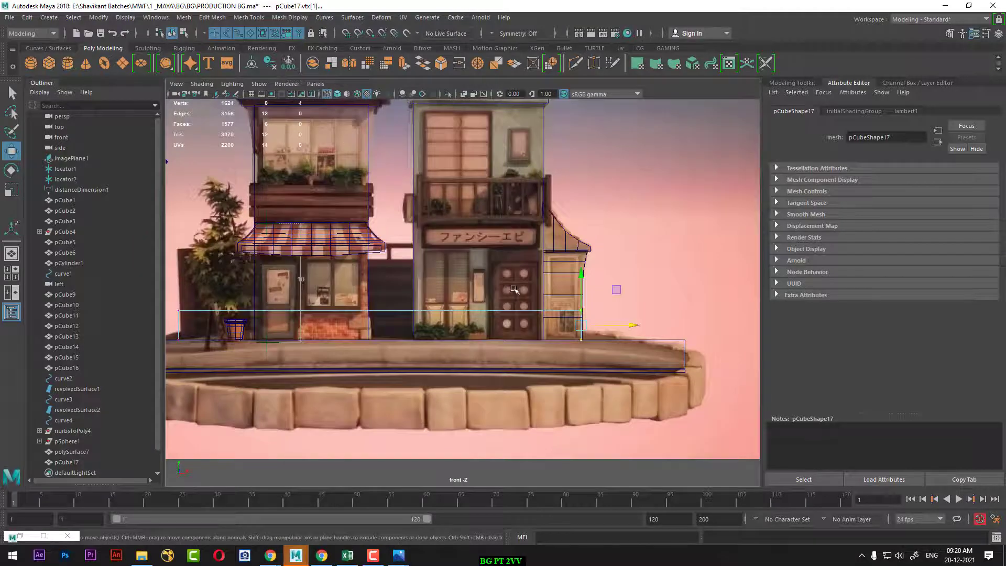
pyautogui.keyDown('alt'); pyautogui.moveTo(524, 313); pyautogui.dragTo(559, 311, button='middle'); pyautogui.keyUp('alt')
# - Select pCube17's top vertices and raise them up to the awning height
pyautogui.moveTo(598, 275); pyautogui.dragTo(211, 316)
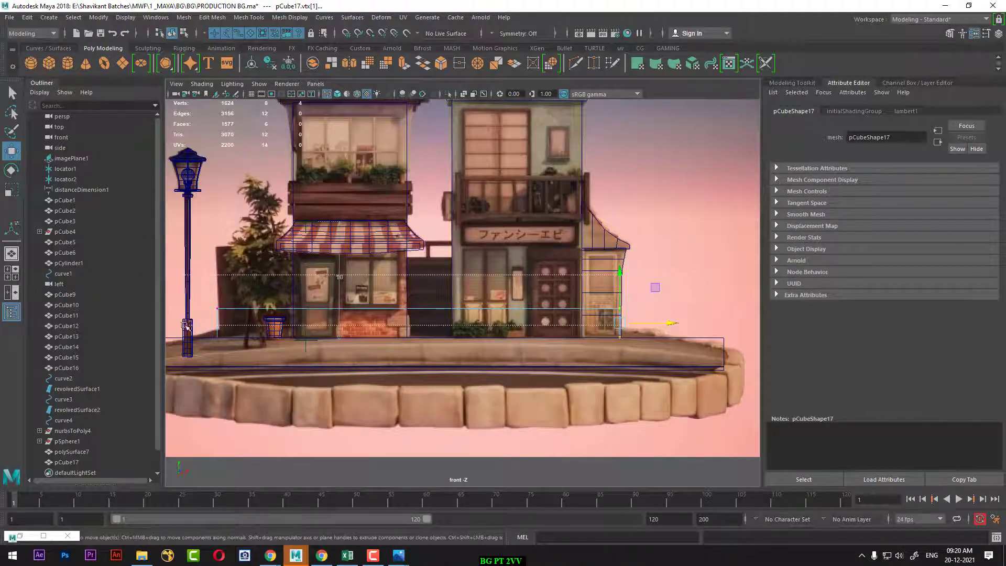
pyautogui.scroll(1, 211, 316)
pyautogui.keyDown('alt'); pyautogui.moveTo(367, 304); pyautogui.dragTo(577, 294, button='middle'); pyautogui.keyUp('alt')
pyautogui.scroll(1, 602, 284)
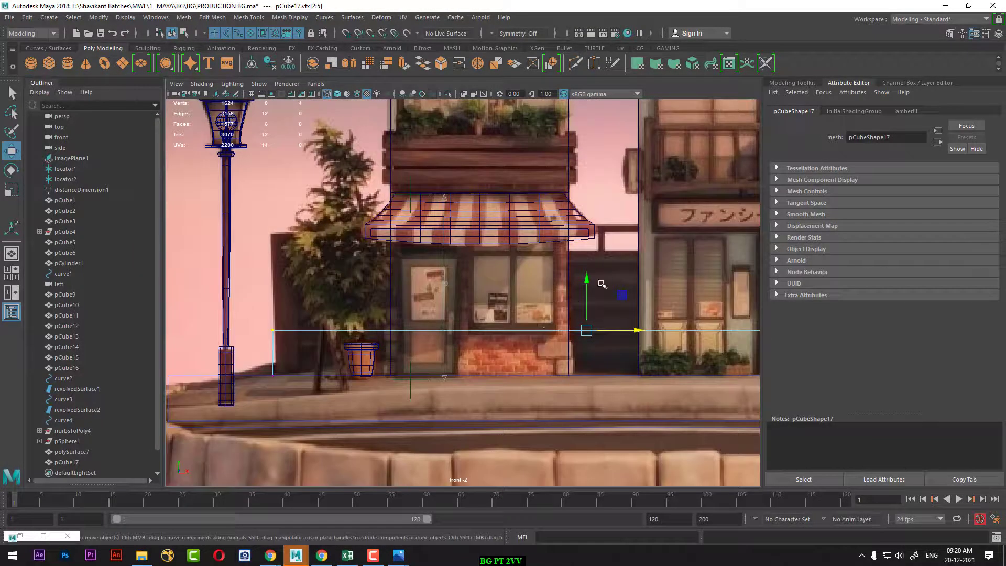
pyautogui.moveTo(594, 279); pyautogui.dragTo(592, 198)
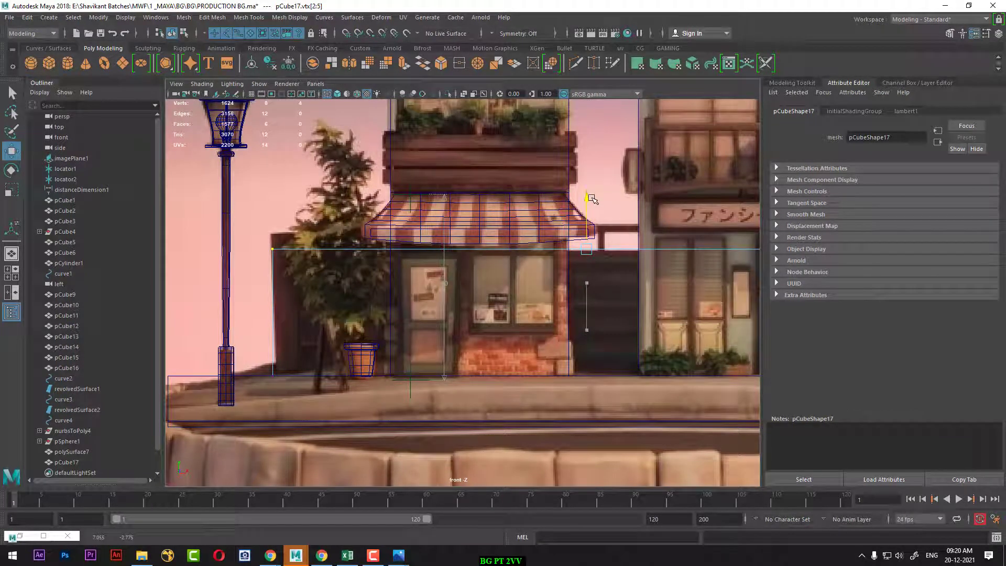
pyautogui.moveTo(592, 199); pyautogui.dragTo(592, 175)
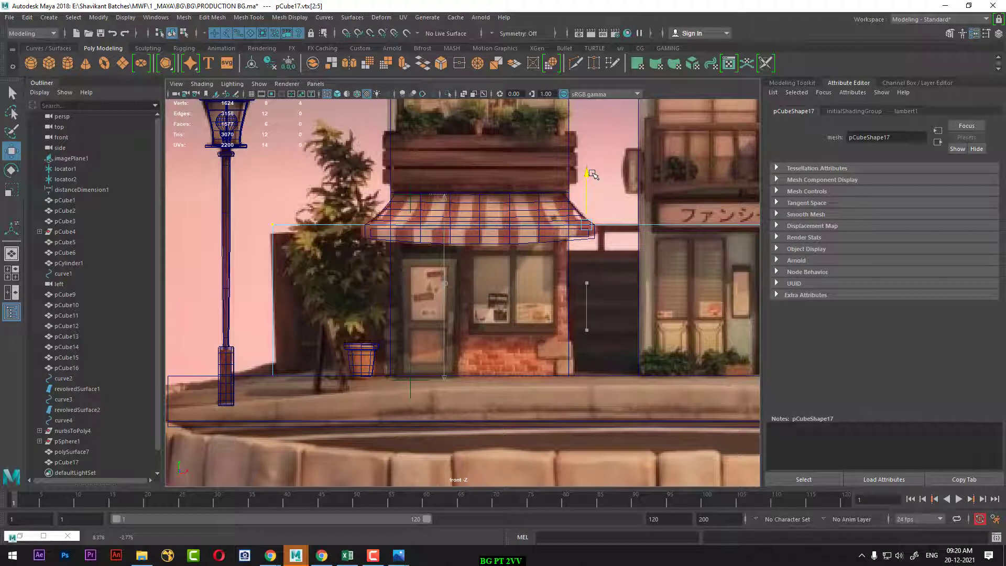
pyautogui.moveTo(592, 174); pyautogui.dragTo(592, 173)
# - Zoom around the front view, then return to the four-view layout
pyautogui.scroll(2, 314, 372)
pyautogui.scroll(3, 367, 357)
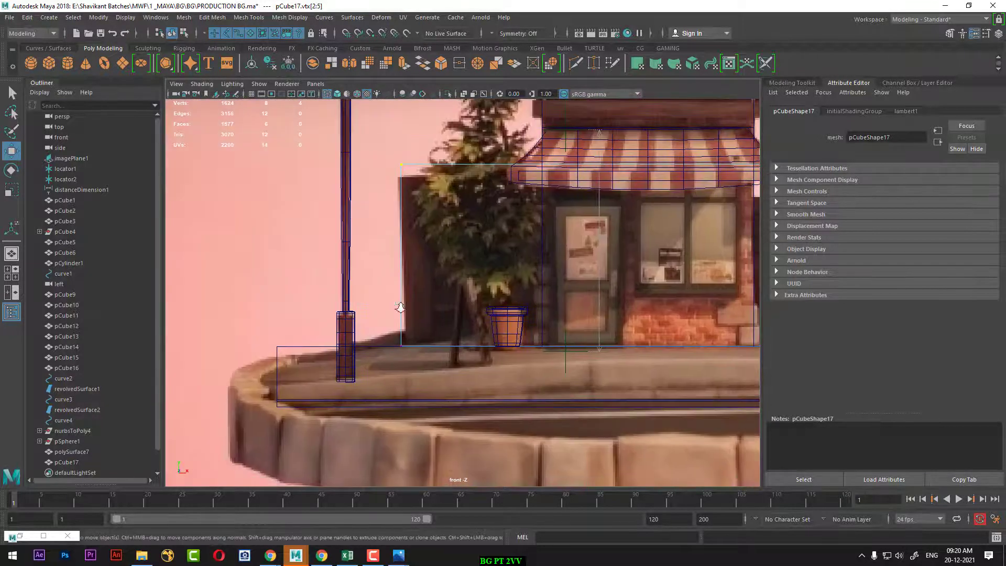
pyautogui.scroll(3, 398, 314)
pyautogui.scroll(-3, 422, 400)
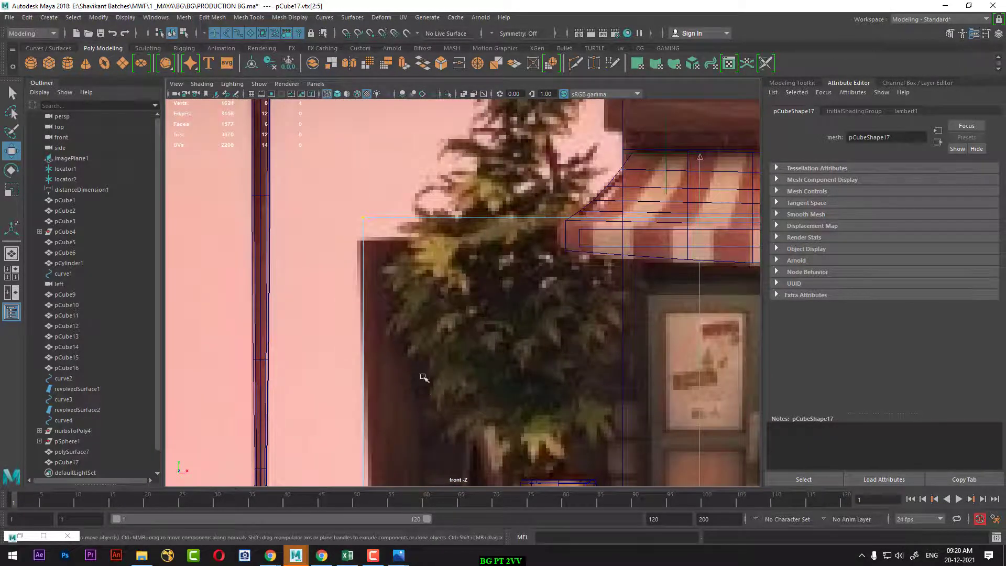
pyautogui.scroll(-2, 416, 352)
pyautogui.scroll(-1, 420, 386)
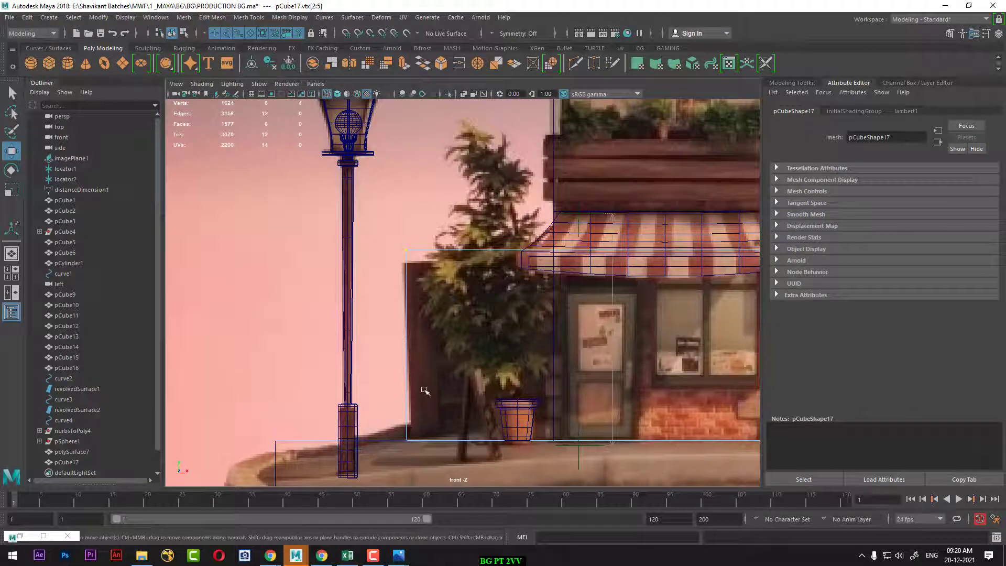
pyautogui.scroll(-2, 460, 429)
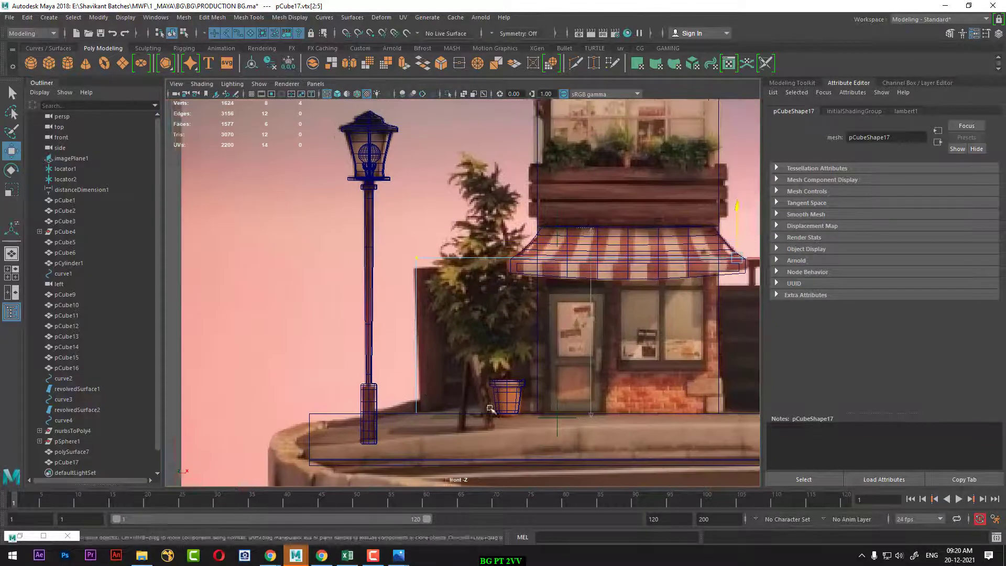
pyautogui.scroll(-2, 408, 367)
pyautogui.scroll(-2, 367, 336)
pyautogui.scroll(-1, 391, 328)
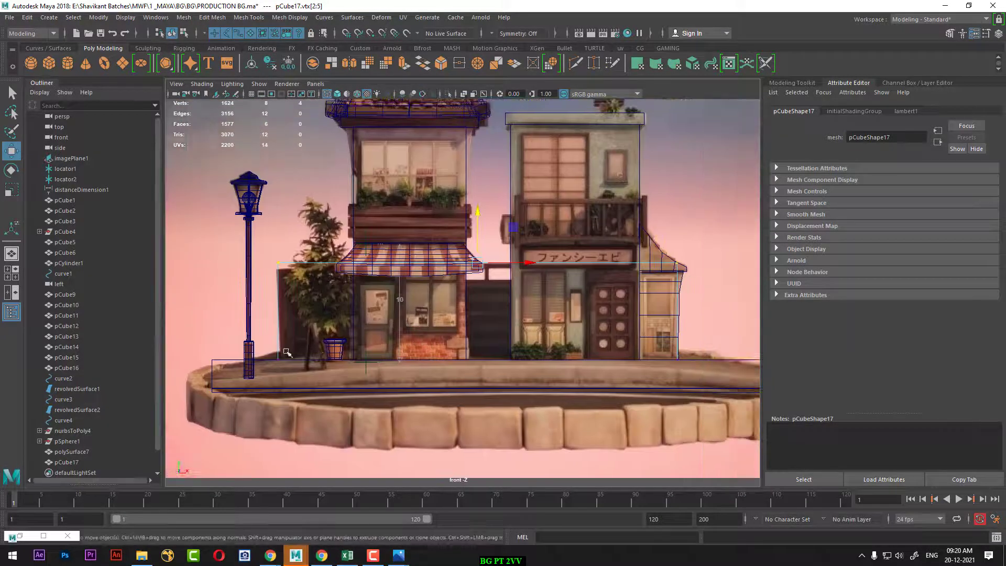
pyautogui.press('space')
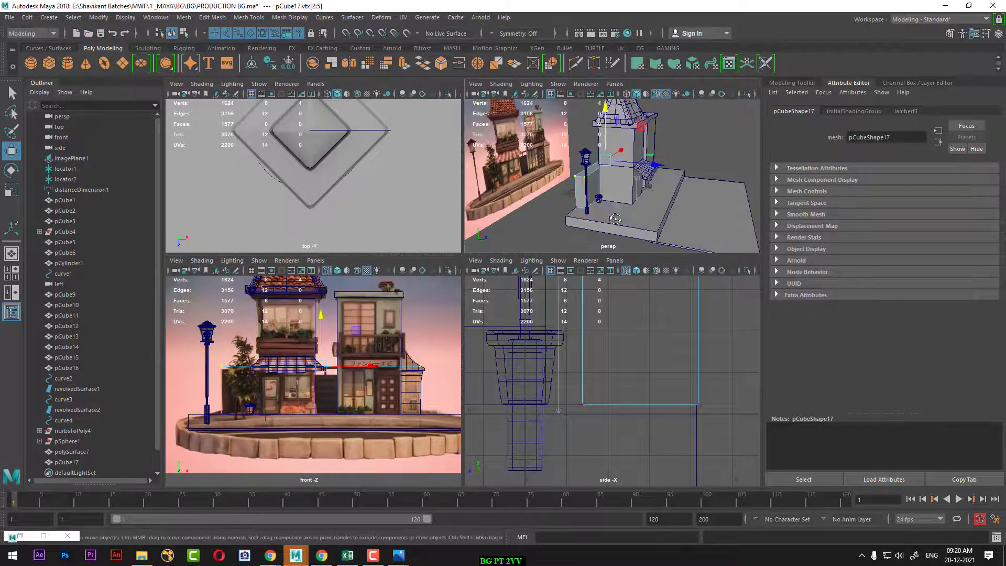
# - In perspective Object Mode, scale pCube17 thinner front-to-back
pyautogui.press('space')
pyautogui.keyDown('alt'); pyautogui.moveTo(567, 250); pyautogui.dragTo(447, 254); pyautogui.keyUp('alt')
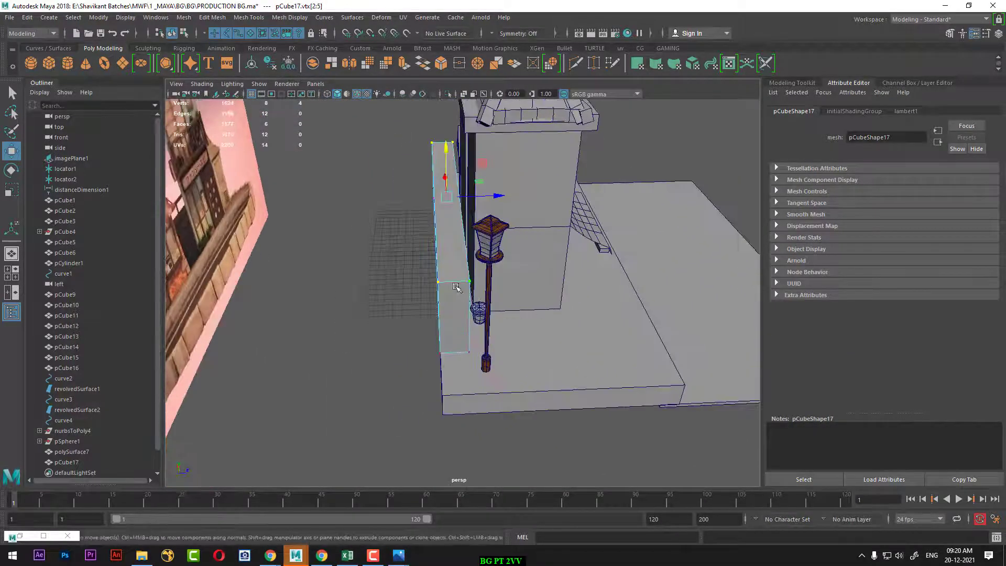
pyautogui.moveTo(447, 253); pyautogui.dragTo(571, 156, button='right')
pyautogui.click(571, 156)
pyautogui.press('r')
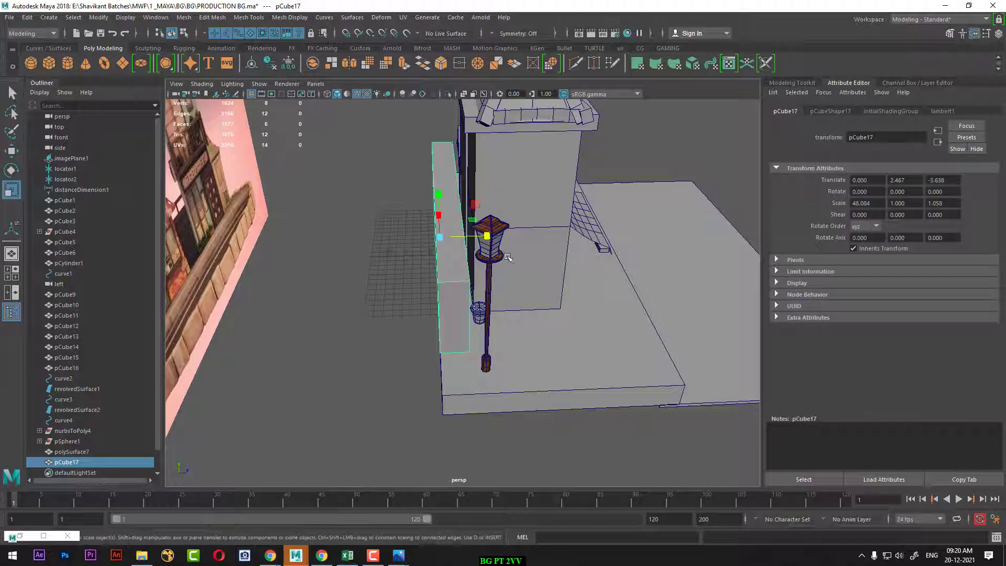
pyautogui.moveTo(491, 240)
pyautogui.mouseDown()
pyautogui.moveTo(465, 241)
pyautogui.moveTo(479, 295)
pyautogui.mouseUp()
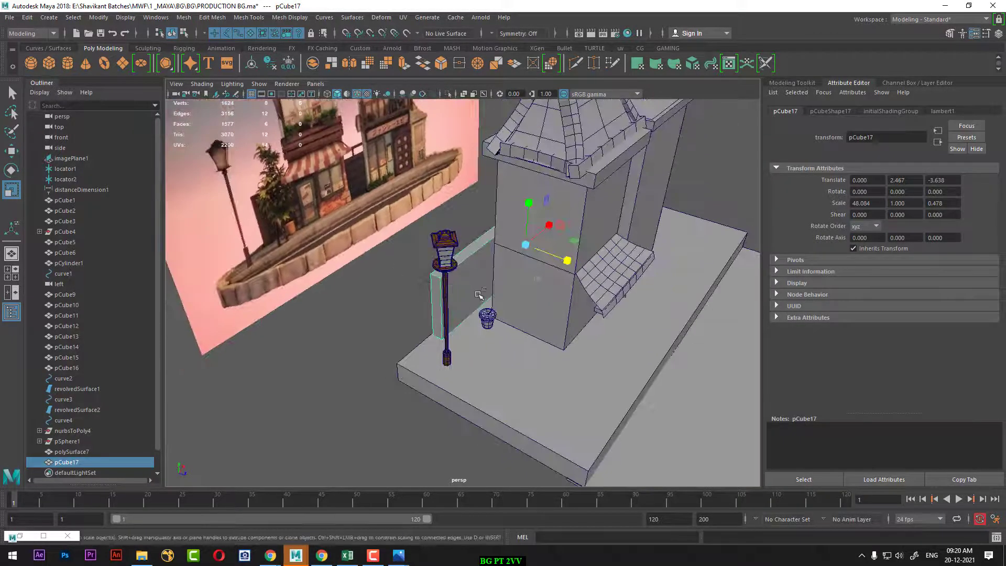
# - Duplicate it as pCube18, narrow it to Scale X 5.417, and move it to Translate X -10.958
pyautogui.hotkey('ctrl', 'd')
pyautogui.moveTo(549, 225)
pyautogui.mouseDown()
pyautogui.moveTo(530, 242)
pyautogui.moveTo(403, 236)
pyautogui.moveTo(528, 282)
pyautogui.moveTo(489, 301)
pyautogui.mouseUp()
pyautogui.press('w')
pyautogui.press('r')
# - Move pCube18 left to X -17.764 and narrow it to Scale X 1.732 over the dark wall
pyautogui.press('w')
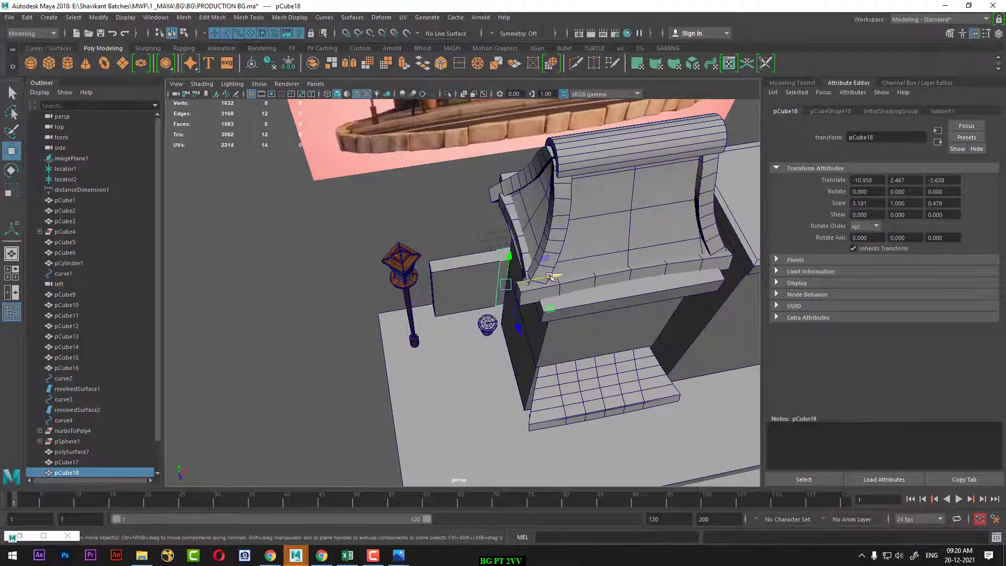
pyautogui.moveTo(550, 278); pyautogui.dragTo(492, 307)
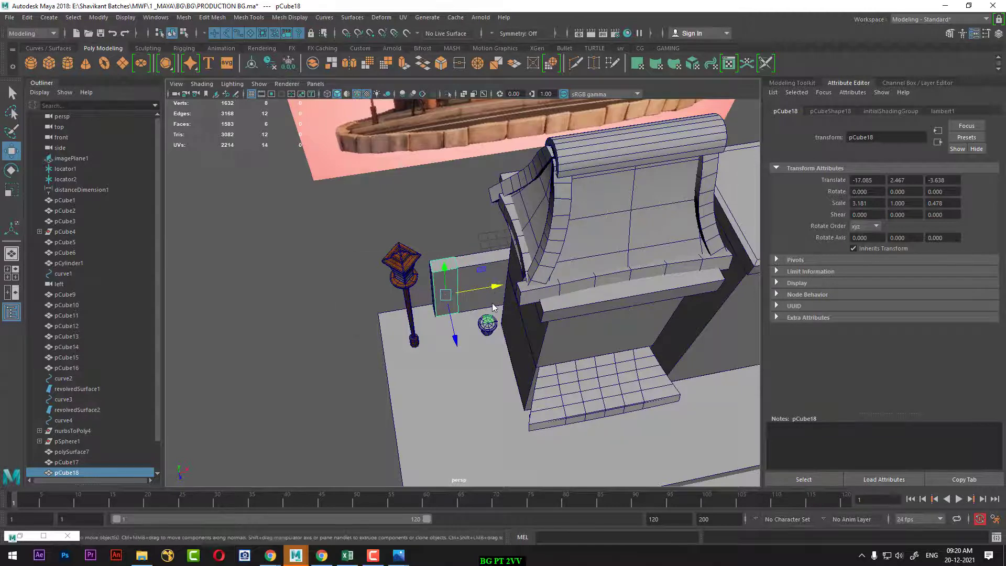
pyautogui.press('space')
pyautogui.scroll(3, 381, 415)
pyautogui.scroll(3, 381, 415)
pyautogui.scroll(2, 381, 415)
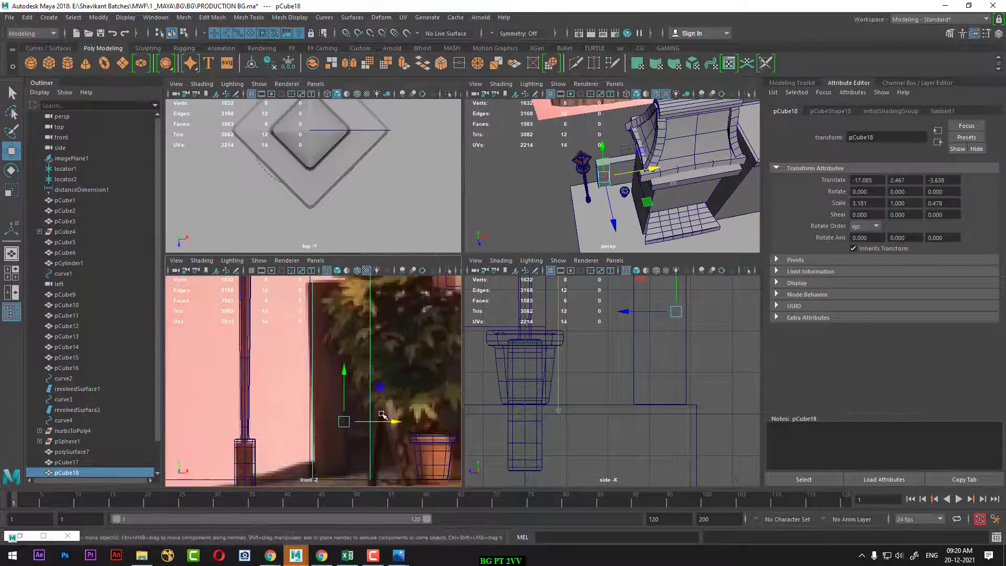
pyautogui.press('space')
pyautogui.scroll(-3, 498, 363)
pyautogui.scroll(2, 495, 361)
pyautogui.scroll(2, 493, 359)
pyautogui.press('r')
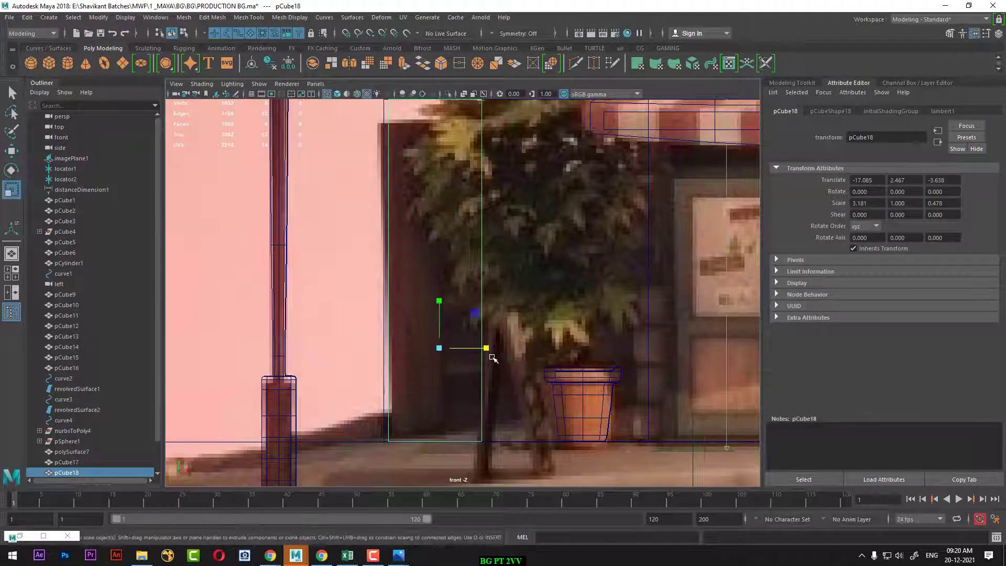
pyautogui.moveTo(493, 359); pyautogui.dragTo(464, 352)
# - Select the long wall box pCube17 and begin inserting an edge loop across it
pyautogui.press('w')
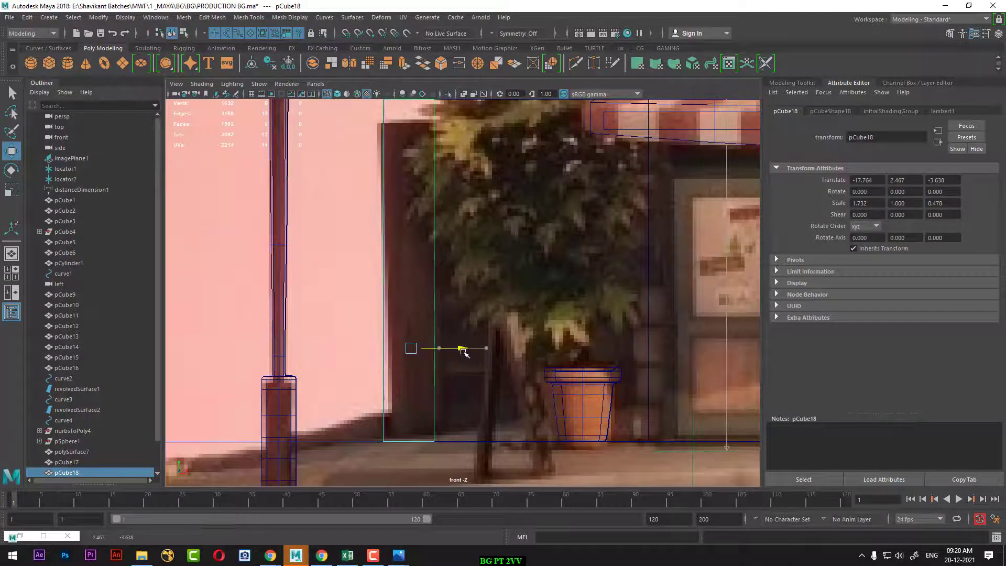
pyautogui.keyDown('alt'); pyautogui.moveTo(485, 367); pyautogui.dragTo(488, 407, button='middle'); pyautogui.keyUp('alt')
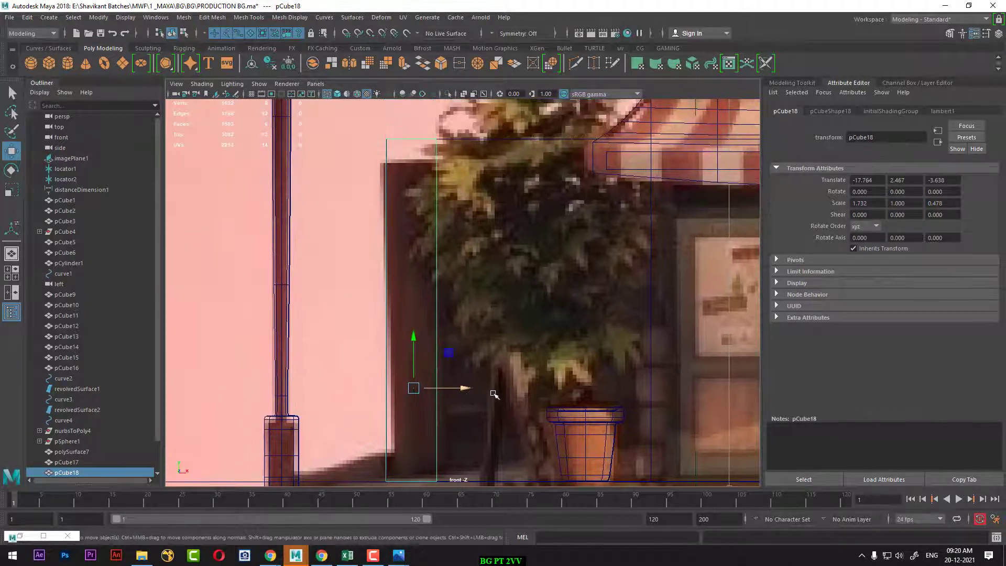
pyautogui.scroll(-5, 505, 406)
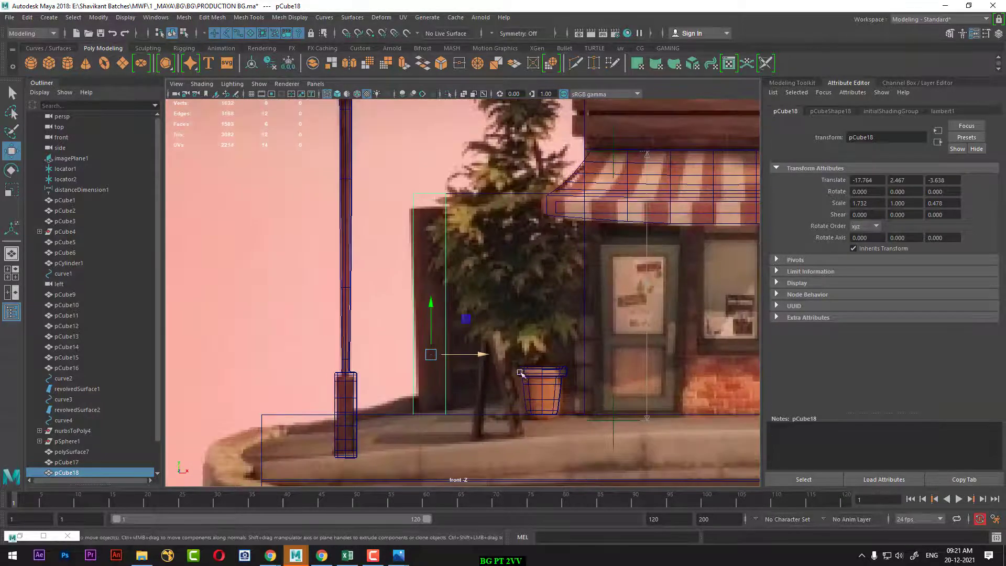
pyautogui.scroll(1, 529, 362)
pyautogui.scroll(1, 545, 335)
pyautogui.scroll(1, 556, 315)
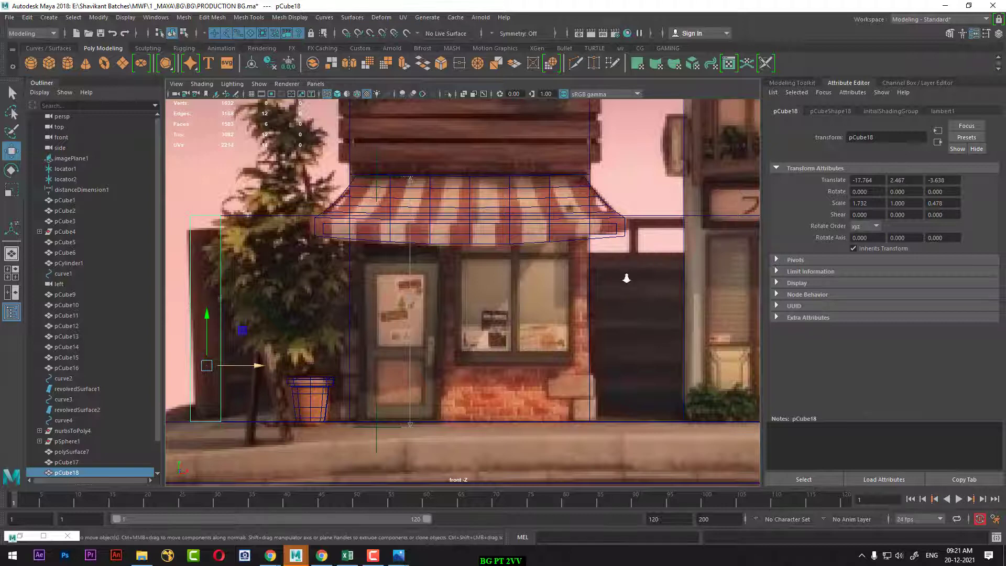
pyautogui.scroll(-1, 634, 251)
pyautogui.click(647, 219)
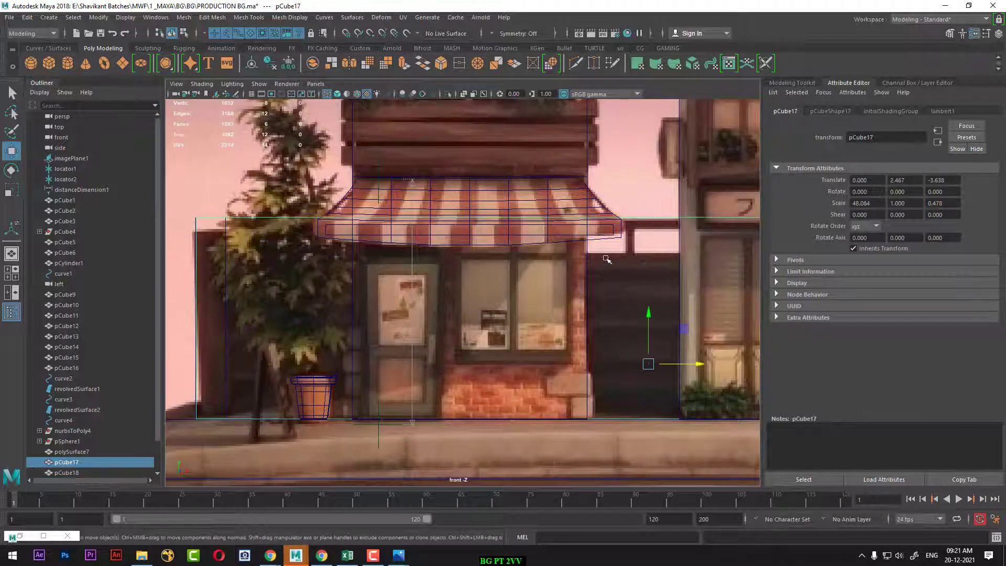
pyautogui.keyDown('shift'); pyautogui.moveTo(607, 259); pyautogui.dragTo(602, 263, button='right'); pyautogui.keyUp('shift')
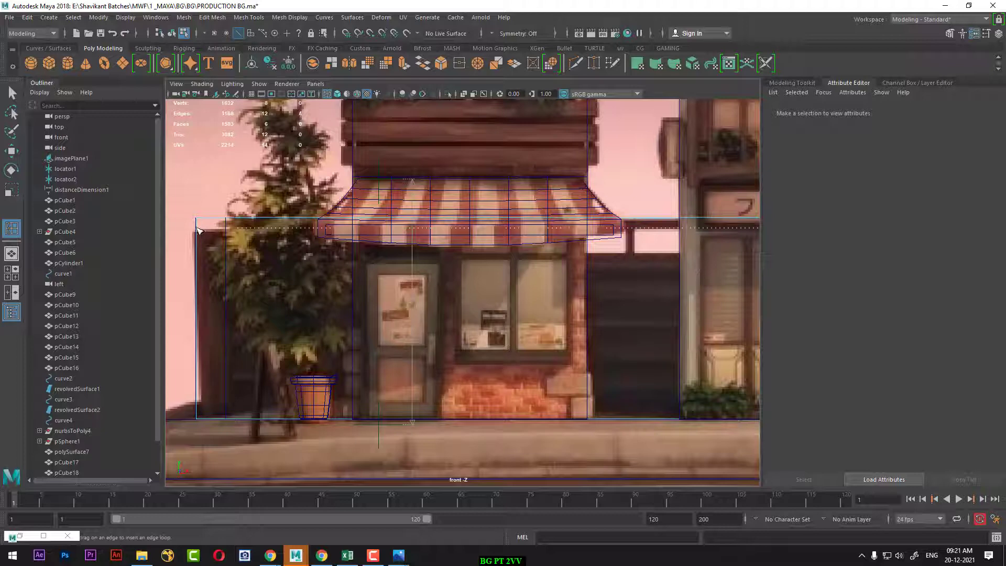
# - Add edge loops to pCube17: horizontal ones below the awning, vertical ones beside the right doorway
pyautogui.click(199, 231)
pyautogui.moveTo(197, 255); pyautogui.dragTo(199, 262)
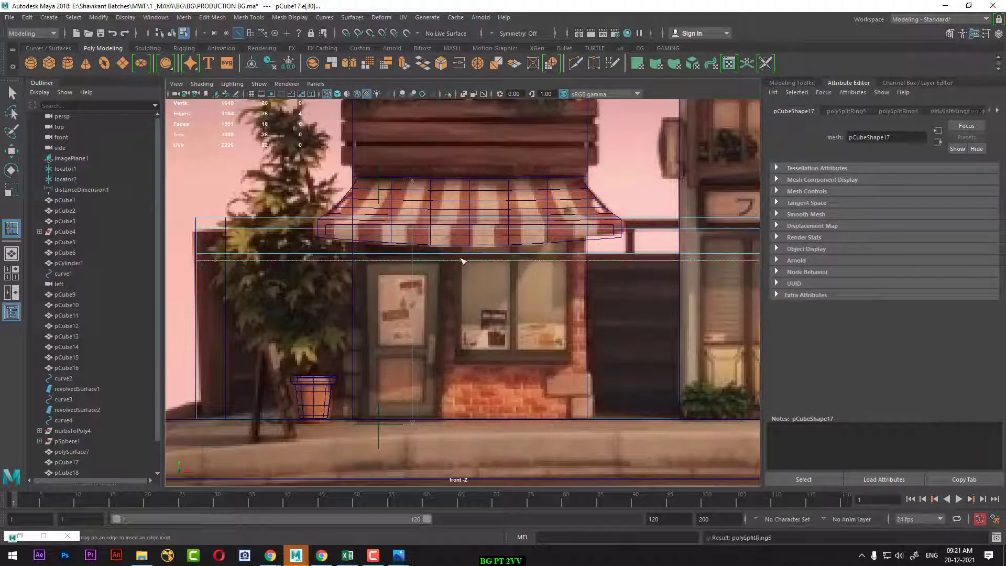
pyautogui.click(628, 229)
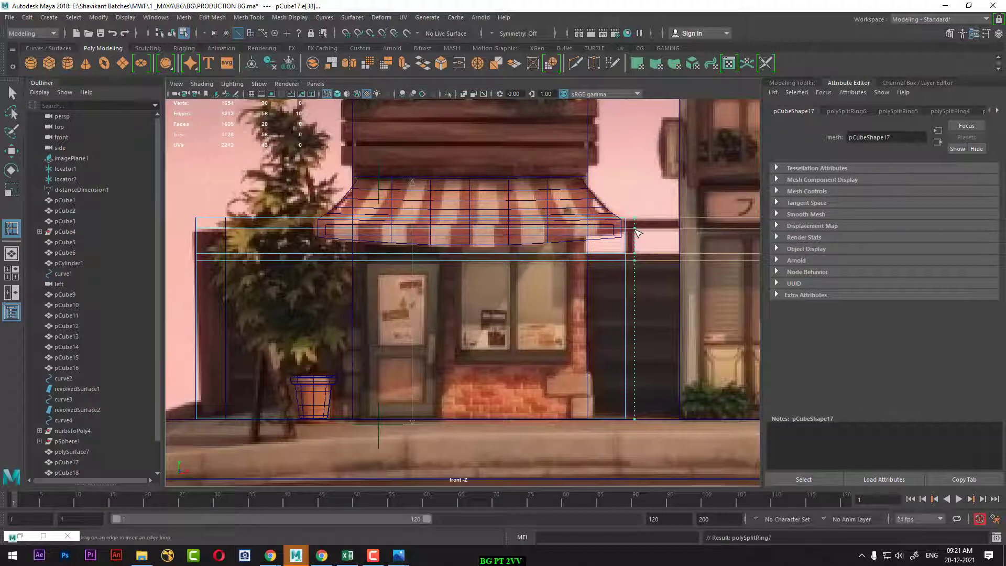
pyautogui.moveTo(637, 232); pyautogui.dragTo(635, 232)
pyautogui.click(336, 231)
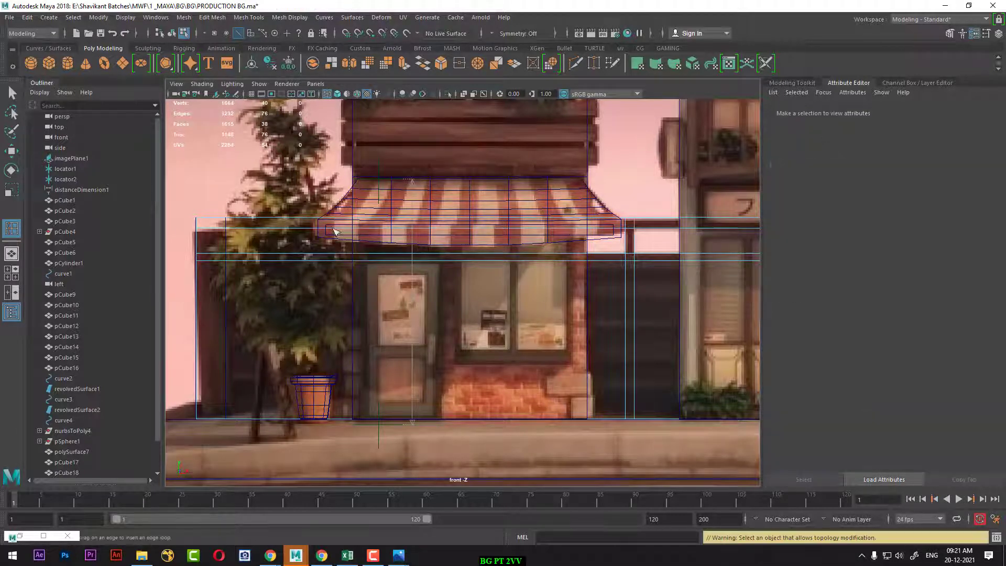
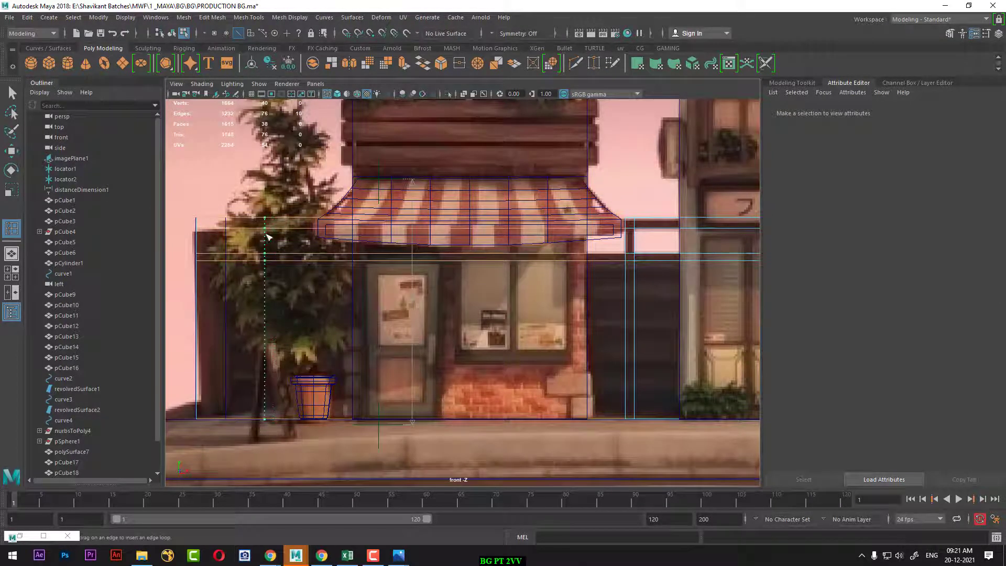
# - Insert two extra edge loops across the long wall beam pCube17
pyautogui.click(291, 238)
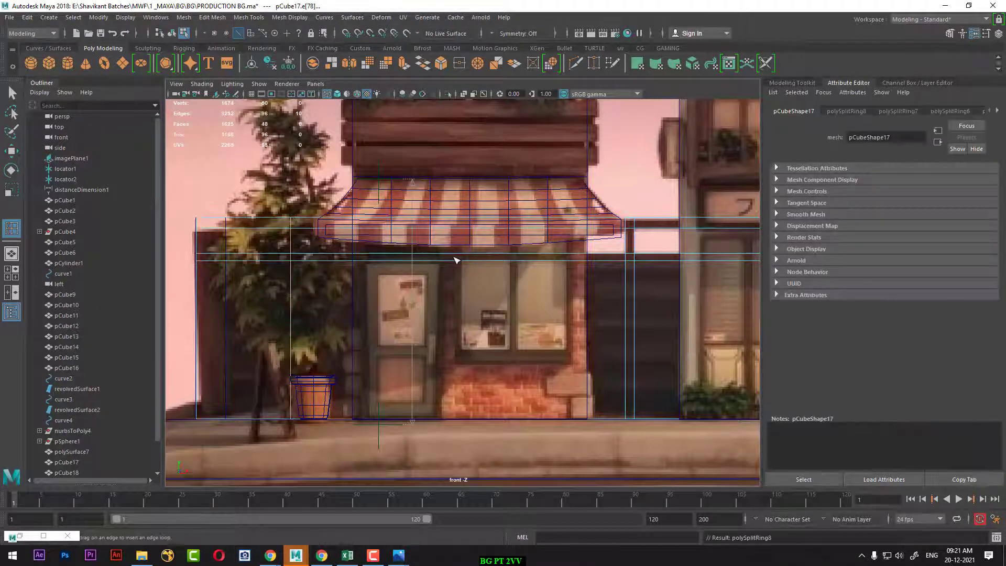
pyautogui.scroll(-3, 366, 241)
pyautogui.scroll(-2, 524, 252)
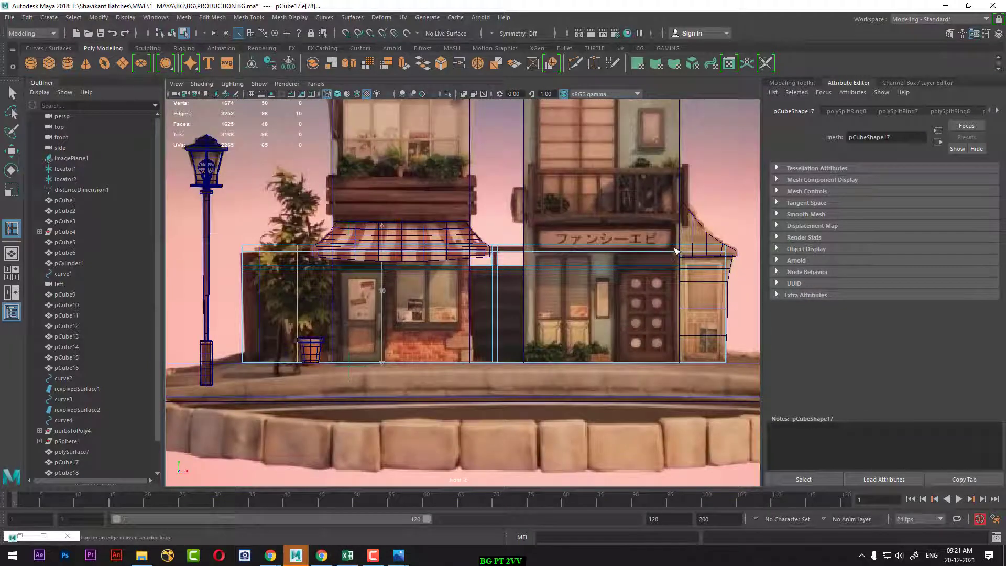
pyautogui.click(683, 253)
pyautogui.press('w')
pyautogui.moveTo(572, 321)
pyautogui.keyDown('alt'); pyautogui.mouseDown()
pyautogui.moveTo(580, 288)
pyautogui.moveTo(464, 259)
pyautogui.mouseUp(); pyautogui.keyUp('alt')
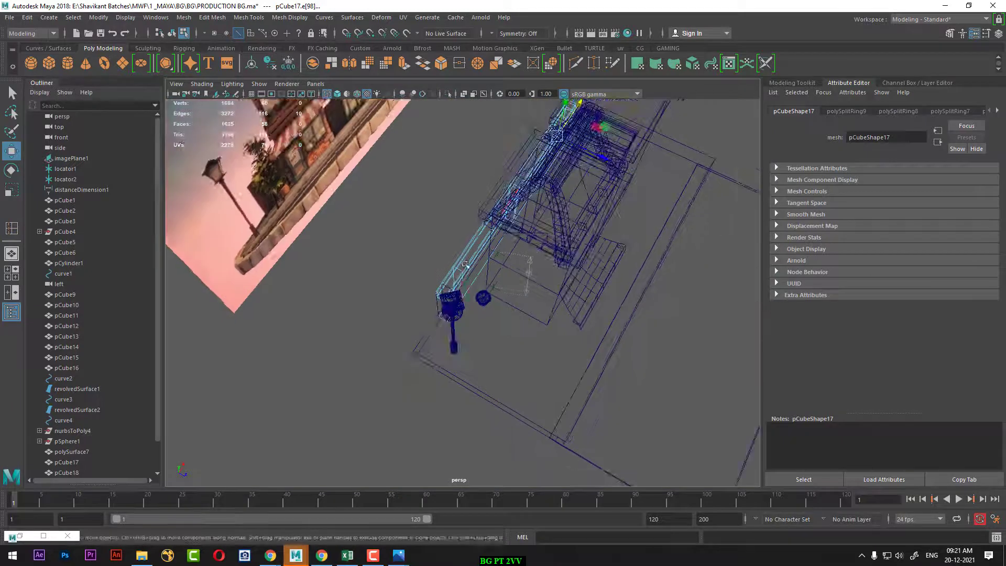
pyautogui.moveTo(464, 260); pyautogui.dragTo(457, 276, button='right')
# - Isolate pCube17, frame it and show it smooth shaded facing the camera
pyautogui.hotkey('ctrl', '1')
pyautogui.press('f')
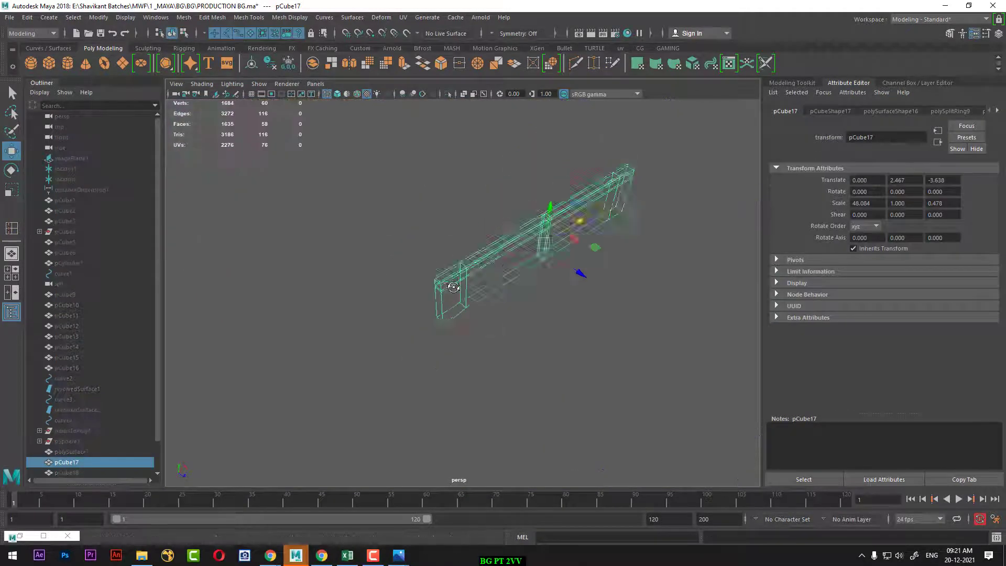
pyautogui.press('5')
pyautogui.moveTo(564, 304)
pyautogui.keyDown('alt'); pyautogui.mouseDown()
pyautogui.moveTo(622, 325)
pyautogui.moveTo(490, 314)
pyautogui.moveTo(499, 237)
pyautogui.mouseUp(); pyautogui.keyUp('alt')
pyautogui.moveTo(500, 237); pyautogui.dragTo(500, 258, button='right')
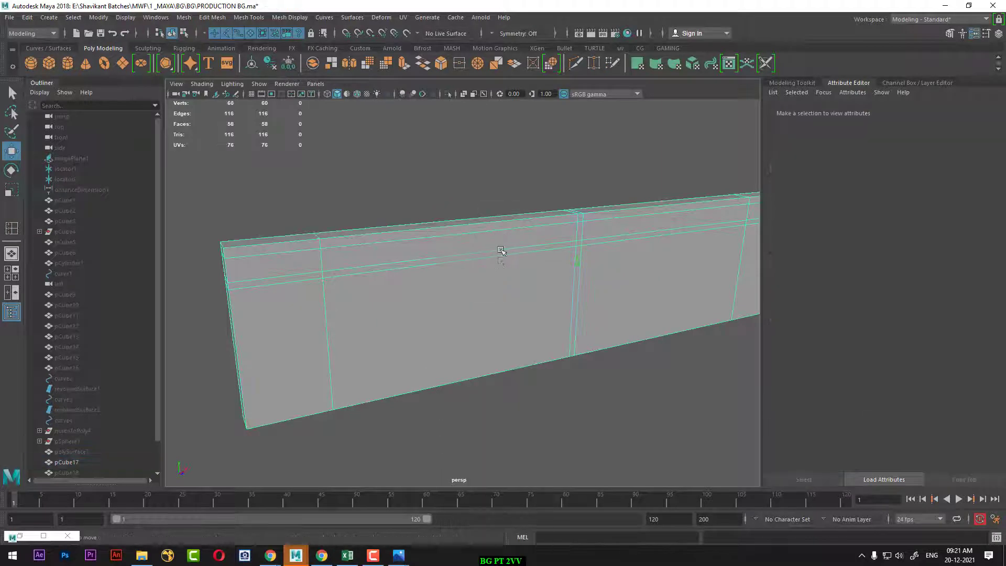
# - Select the top face strip of the wall and bridge it into a recess
pyautogui.click(502, 249)
pyautogui.moveTo(494, 253)
pyautogui.keyDown('alt'); pyautogui.mouseDown()
pyautogui.moveTo(561, 263)
pyautogui.moveTo(472, 332)
pyautogui.mouseUp(); pyautogui.keyUp('alt')
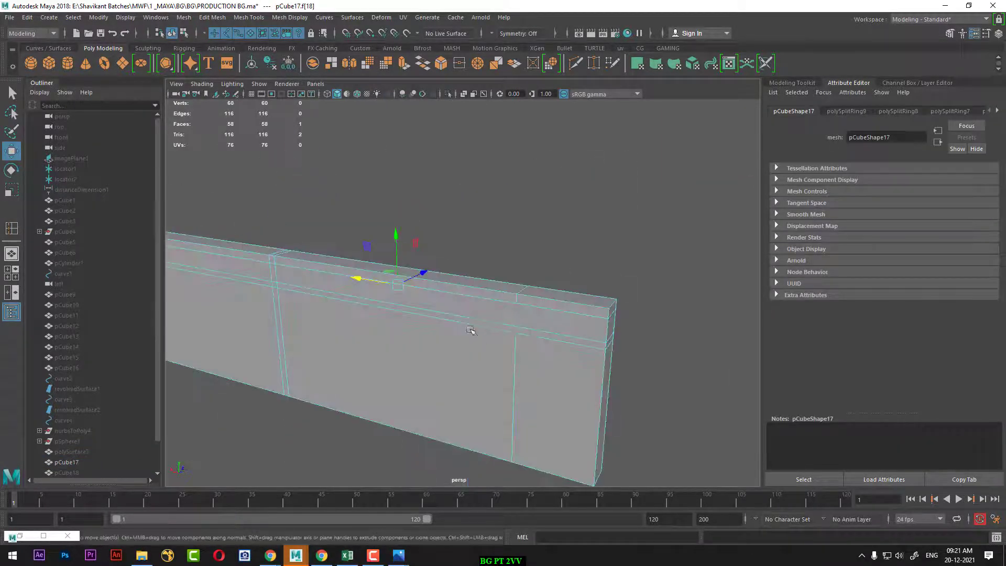
pyautogui.moveTo(336, 265); pyautogui.dragTo(521, 315)
pyautogui.keyDown('shift'); pyautogui.moveTo(510, 214); pyautogui.dragTo(507, 252, button='right'); pyautogui.keyUp('shift')
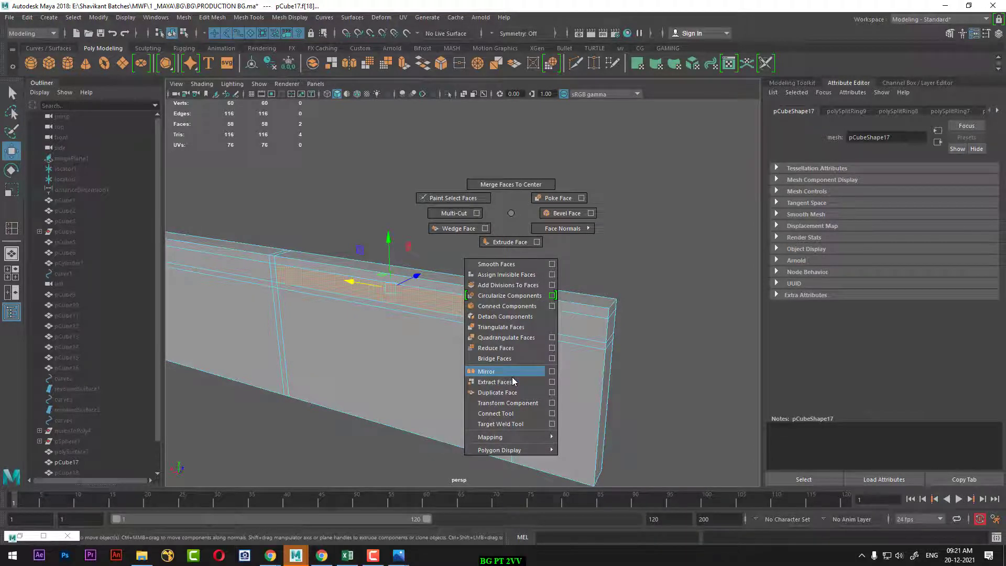
pyautogui.keyDown('shift'); pyautogui.moveTo(514, 381); pyautogui.dragTo(514, 358, button='right'); pyautogui.keyUp('shift')
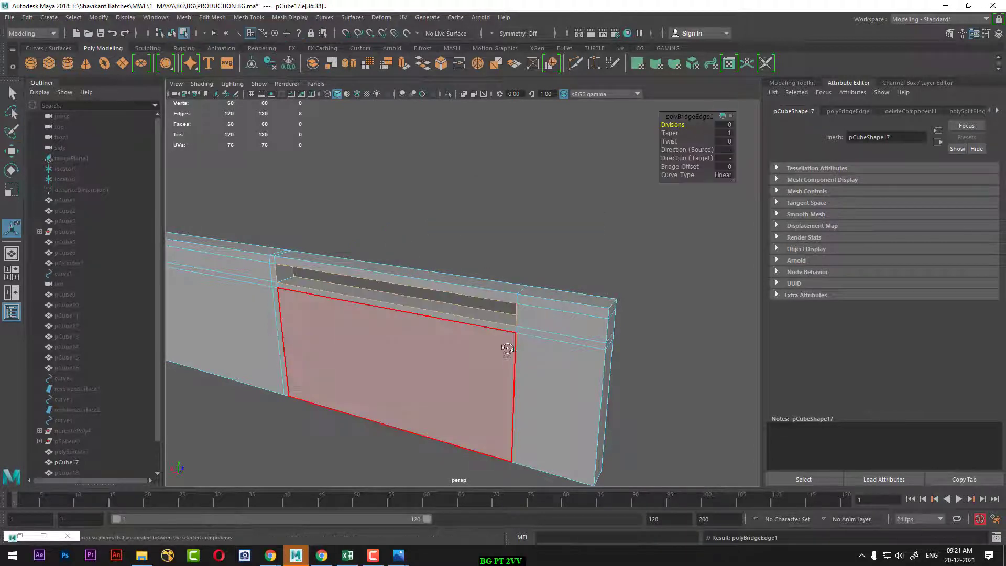
# - Select the faces of the second slot and bridge that groove gap closed
pyautogui.moveTo(507, 348)
pyautogui.keyDown('alt'); pyautogui.mouseDown()
pyautogui.moveTo(341, 344)
pyautogui.moveTo(348, 352)
pyautogui.moveTo(532, 318)
pyautogui.moveTo(498, 364)
pyautogui.moveTo(511, 332)
pyautogui.mouseUp(); pyautogui.keyUp('alt')
pyautogui.click(512, 294)
pyautogui.keyDown('alt'); pyautogui.moveTo(512, 293); pyautogui.dragTo(457, 317); pyautogui.keyUp('alt')
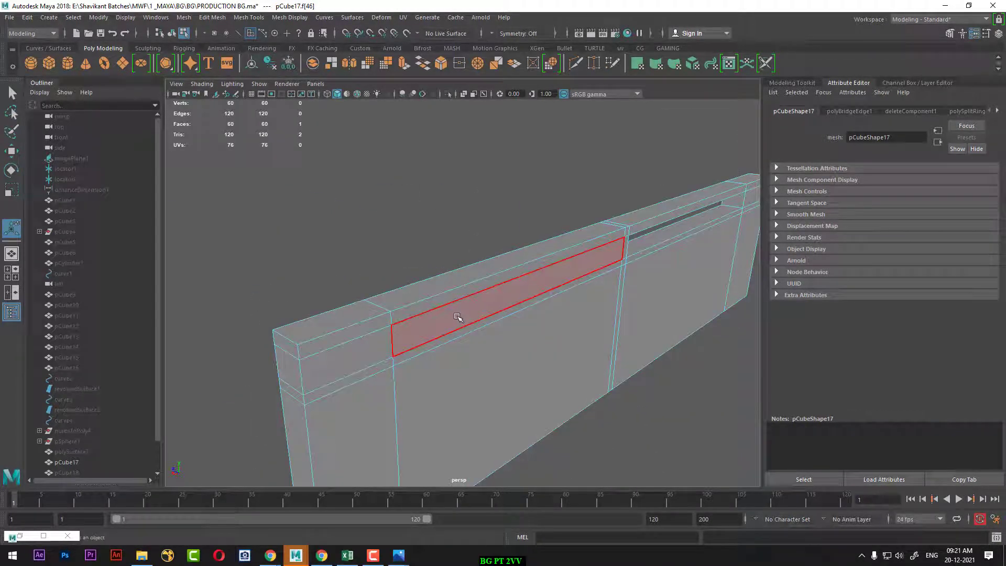
pyautogui.click(457, 317)
pyautogui.moveTo(457, 317)
pyautogui.keyDown('alt'); pyautogui.mouseDown()
pyautogui.moveTo(512, 348)
pyautogui.moveTo(550, 344)
pyautogui.mouseUp(); pyautogui.keyUp('alt')
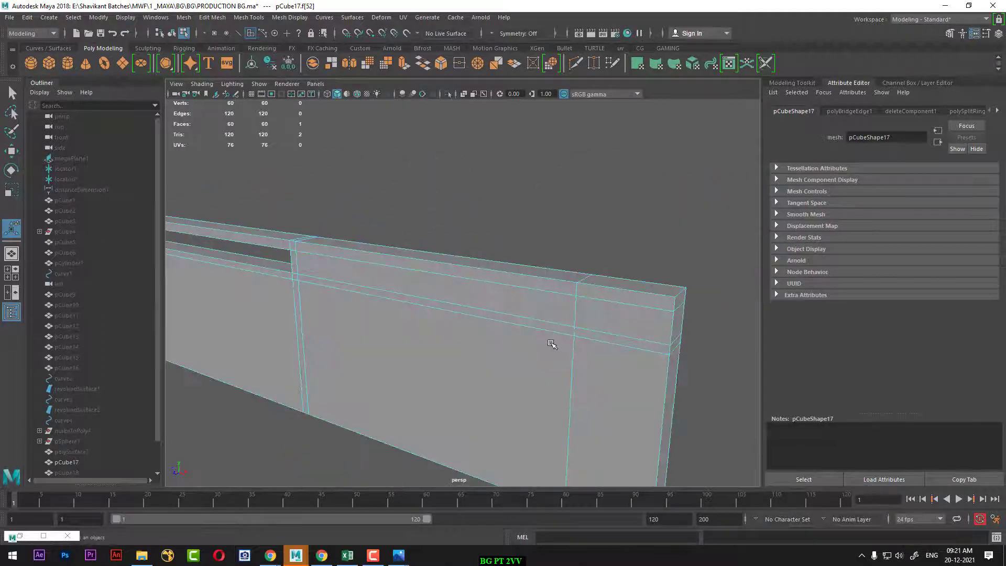
pyautogui.keyDown('shift'); pyautogui.click(541, 302); pyautogui.keyUp('shift')
pyautogui.keyDown('shift'); pyautogui.moveTo(555, 187); pyautogui.dragTo(545, 330, button='right'); pyautogui.keyUp('shift')
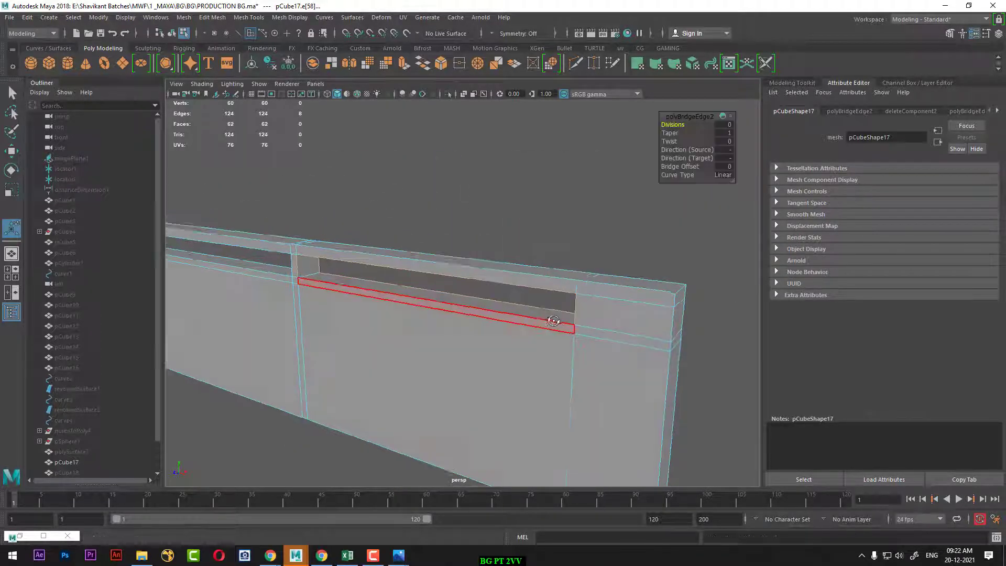
# - Inspect the two grooves and reselect the whole wall piece
pyautogui.keyDown('alt'); pyautogui.moveTo(546, 330); pyautogui.dragTo(505, 314); pyautogui.keyUp('alt')
pyautogui.moveTo(461, 257); pyautogui.dragTo(490, 237, button='right')
pyautogui.moveTo(490, 236)
pyautogui.keyDown('alt'); pyautogui.mouseDown()
pyautogui.moveTo(559, 289)
pyautogui.moveTo(544, 254)
pyautogui.moveTo(513, 303)
pyautogui.moveTo(464, 301)
pyautogui.moveTo(575, 296)
pyautogui.moveTo(343, 287)
pyautogui.mouseUp(); pyautogui.keyUp('alt')
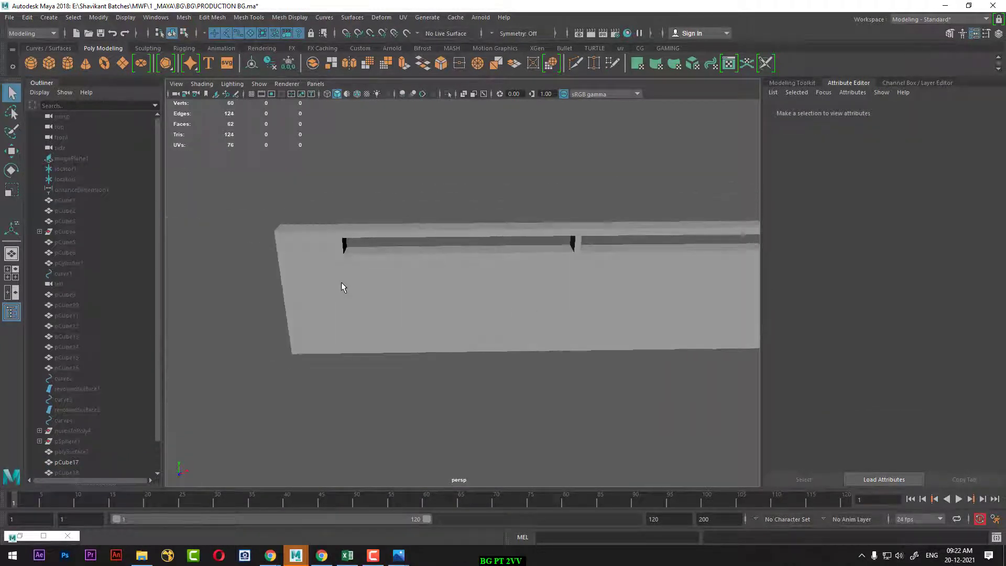
pyautogui.click(292, 279)
pyautogui.scroll(-4, 383, 237)
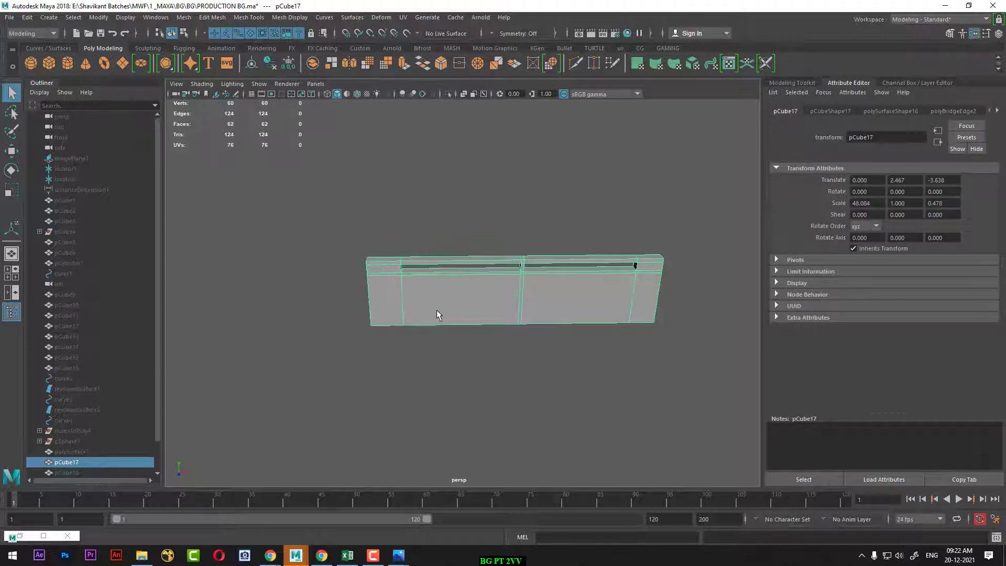
# - Restore the full scene and move pillar pCube18 forward to Translate Z -3.209
pyautogui.hotkey('ctrl', '1')
pyautogui.moveTo(432, 315)
pyautogui.keyDown('alt'); pyautogui.mouseDown()
pyautogui.moveTo(438, 332)
pyautogui.moveTo(514, 379)
pyautogui.mouseUp(); pyautogui.keyUp('alt')
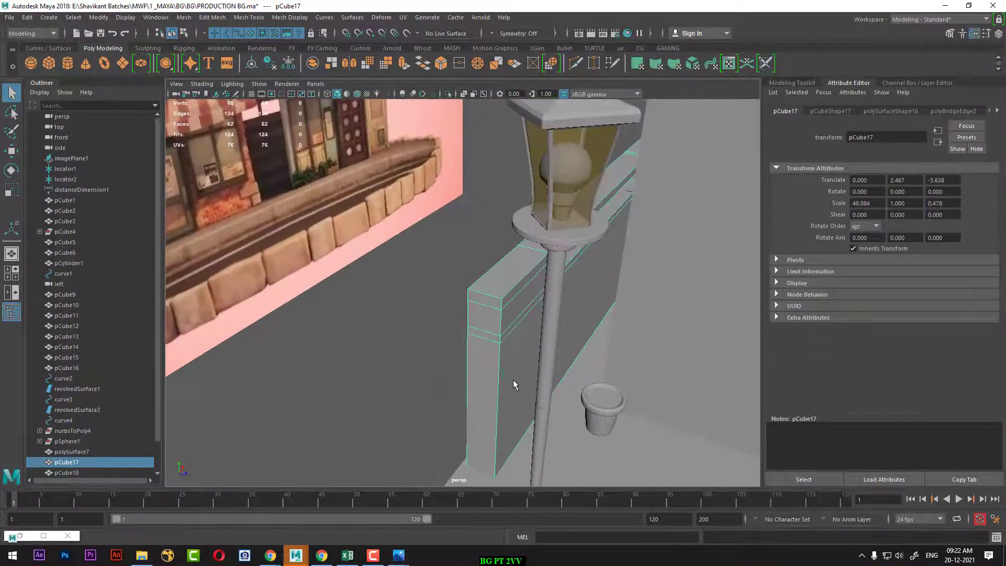
pyautogui.keyDown('shift'); pyautogui.click(515, 327); pyautogui.keyUp('shift')
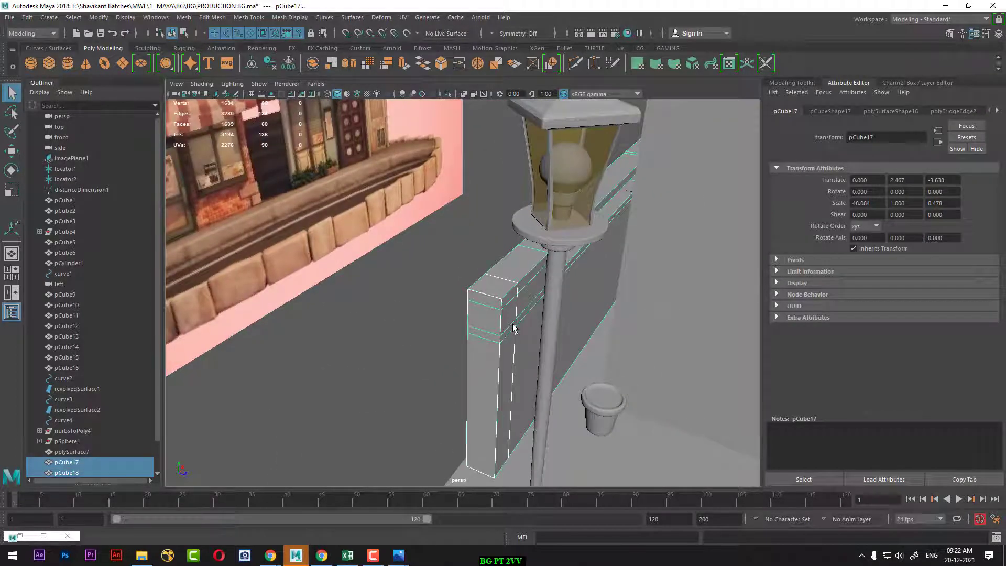
pyautogui.press('w')
pyautogui.keyDown('shift'); pyautogui.click(587, 300); pyautogui.keyUp('shift')
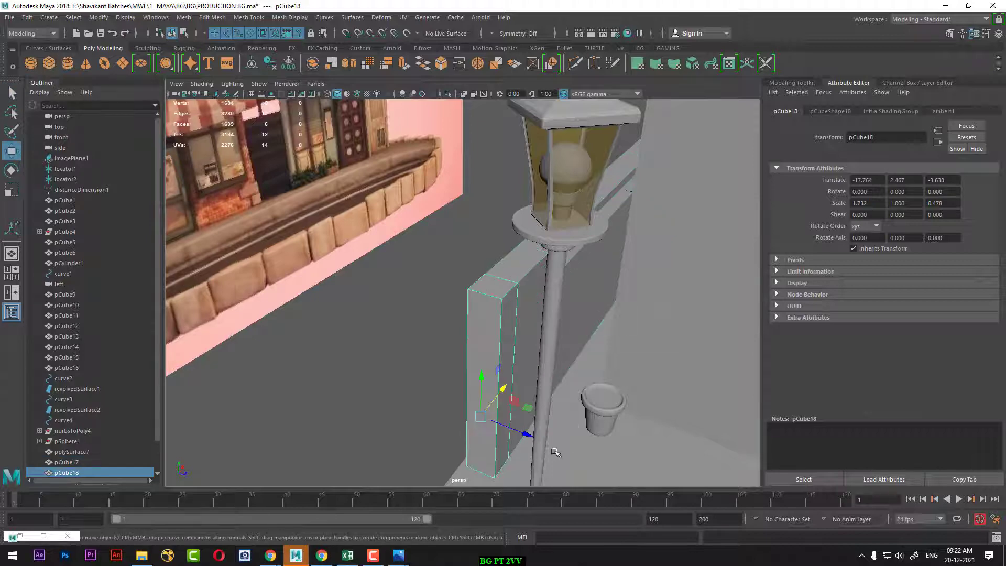
pyautogui.moveTo(527, 437); pyautogui.dragTo(538, 438)
pyautogui.scroll(-5, 546, 370)
# - Set a four-view layout with one Front view and check the pillar against the reference
pyautogui.press('space')
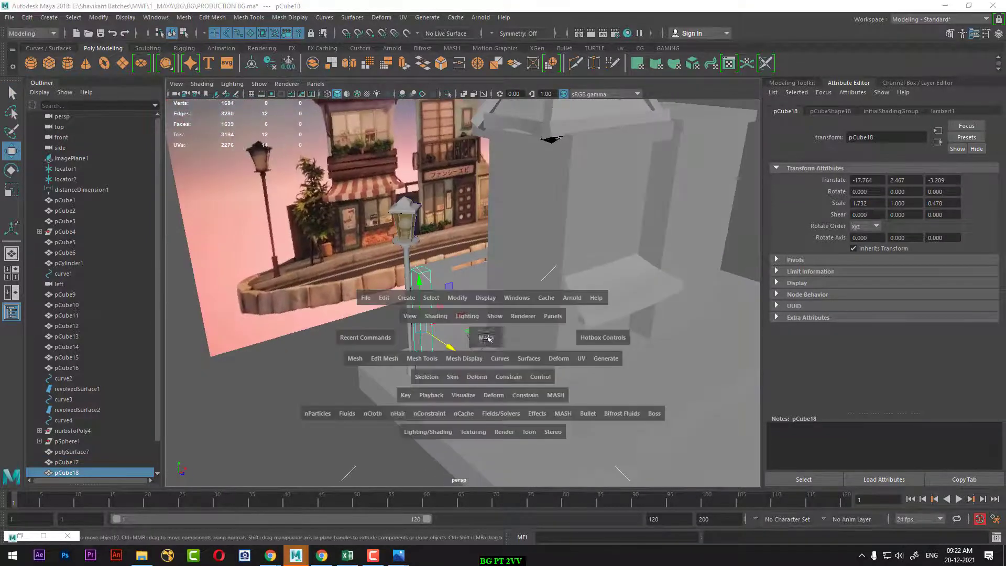
pyautogui.press('space')
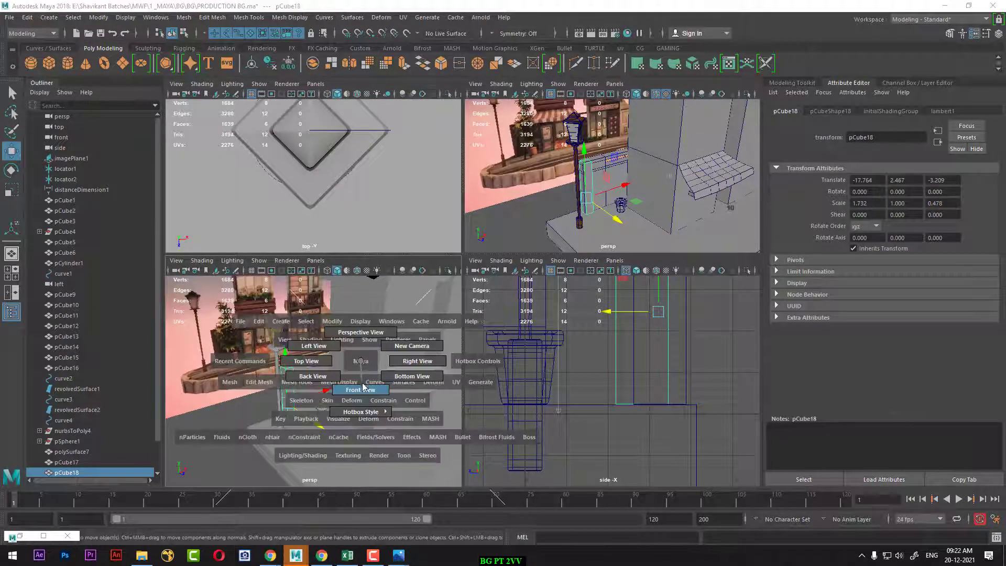
pyautogui.moveTo(361, 362); pyautogui.dragTo(359, 390)
pyautogui.scroll(3, 357, 392)
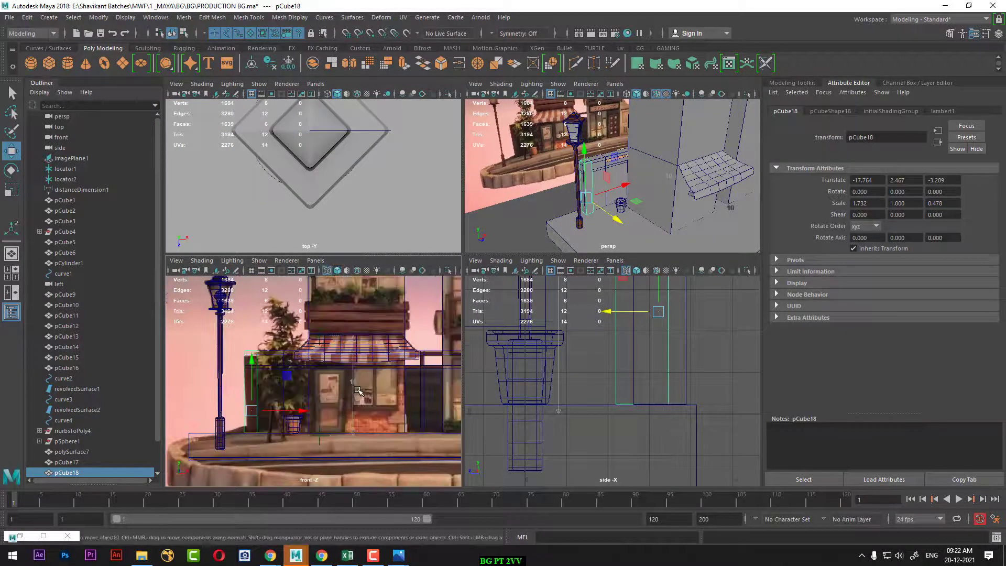
pyautogui.scroll(2, 357, 398)
pyautogui.scroll(2, 354, 409)
pyautogui.scroll(2, 351, 422)
pyautogui.scroll(-2, 352, 422)
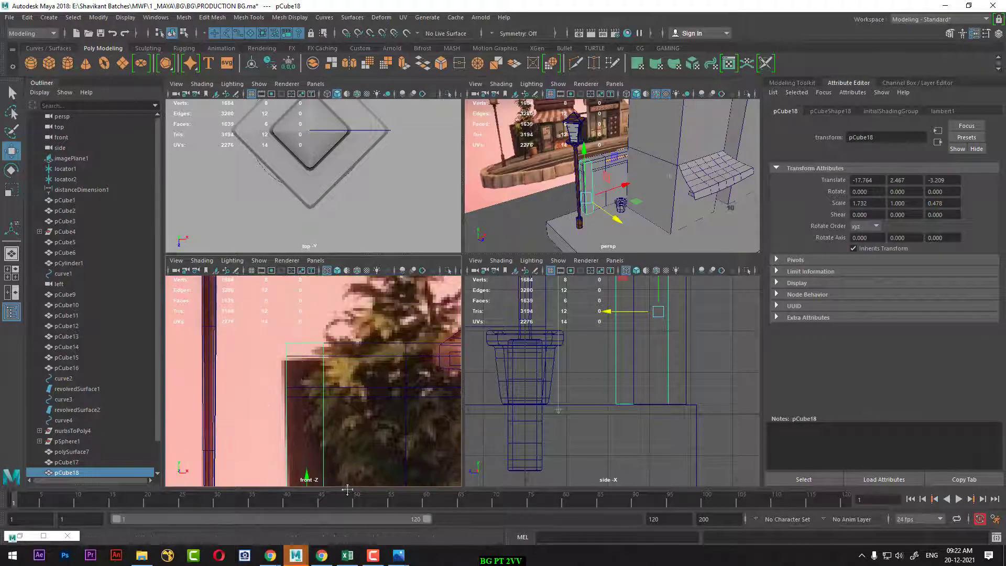
pyautogui.scroll(2, 358, 393)
pyautogui.scroll(-1, 358, 401)
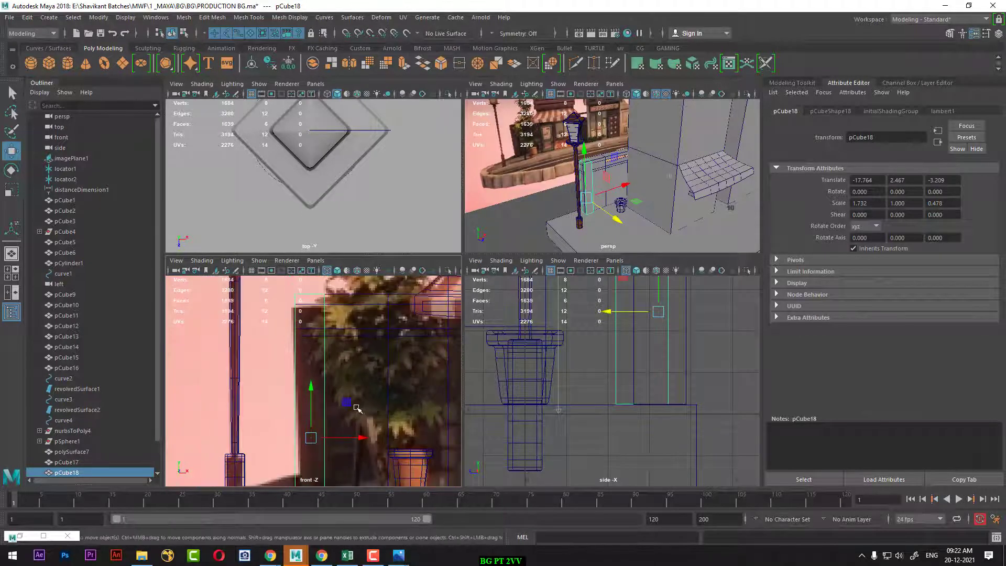
pyautogui.scroll(-1, 358, 429)
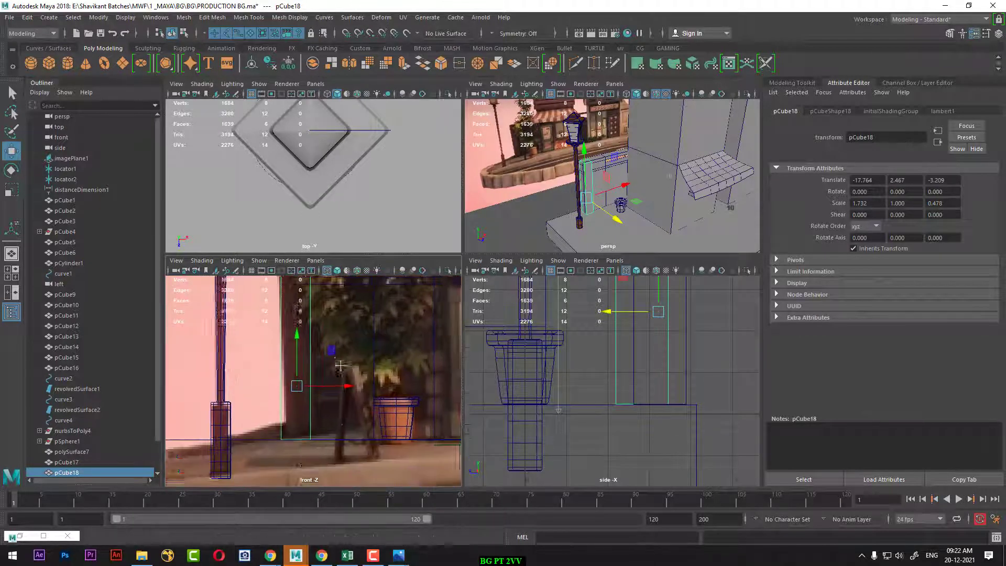
pyautogui.scroll(1, 356, 427)
pyautogui.scroll(1, 354, 426)
pyautogui.scroll(1, 348, 423)
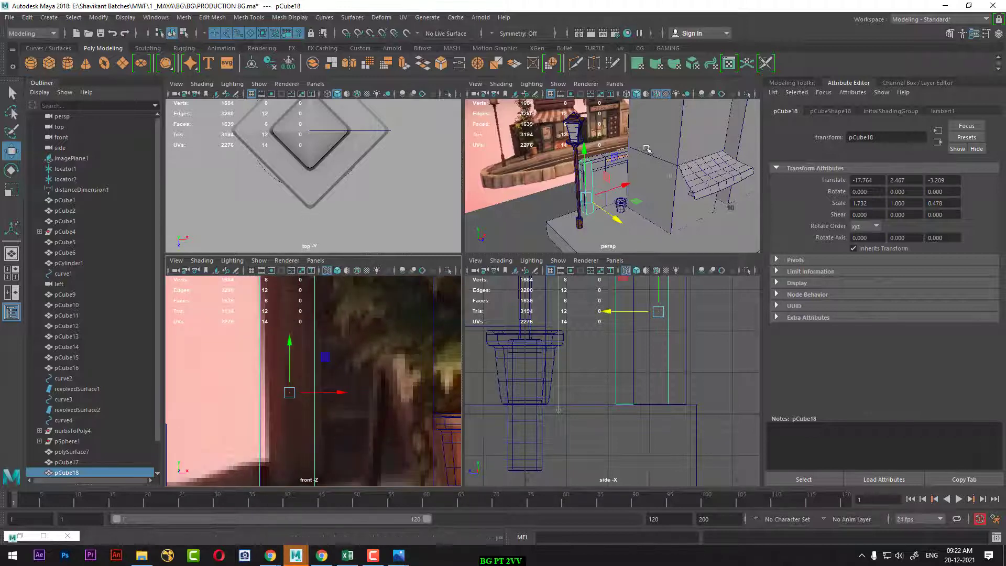
pyautogui.scroll(3, 633, 178)
pyautogui.scroll(3, 637, 223)
# - Return to a single perspective view and isolate pCube18
pyautogui.press('space')
pyautogui.keyDown('alt'); pyautogui.moveTo(576, 266); pyautogui.dragTo(499, 288); pyautogui.keyUp('alt')
pyautogui.hotkey('ctrl', '1')
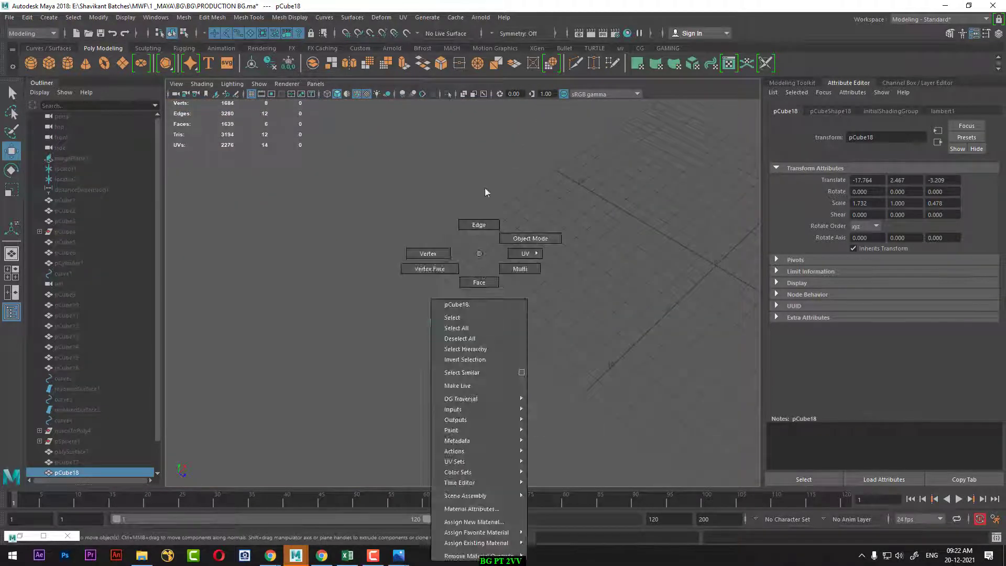
# - Select a pair of vertical edges on the pCube18 pillar in edge mode
pyautogui.moveTo(475, 254); pyautogui.dragTo(477, 225, button='right')
pyautogui.click(468, 330)
pyautogui.moveTo(551, 248)
pyautogui.keyDown('shift'); pyautogui.mouseDown(button='right')
pyautogui.moveTo(439, 327)
pyautogui.moveTo(559, 350)
pyautogui.mouseUp(button='right'); pyautogui.keyUp('shift')
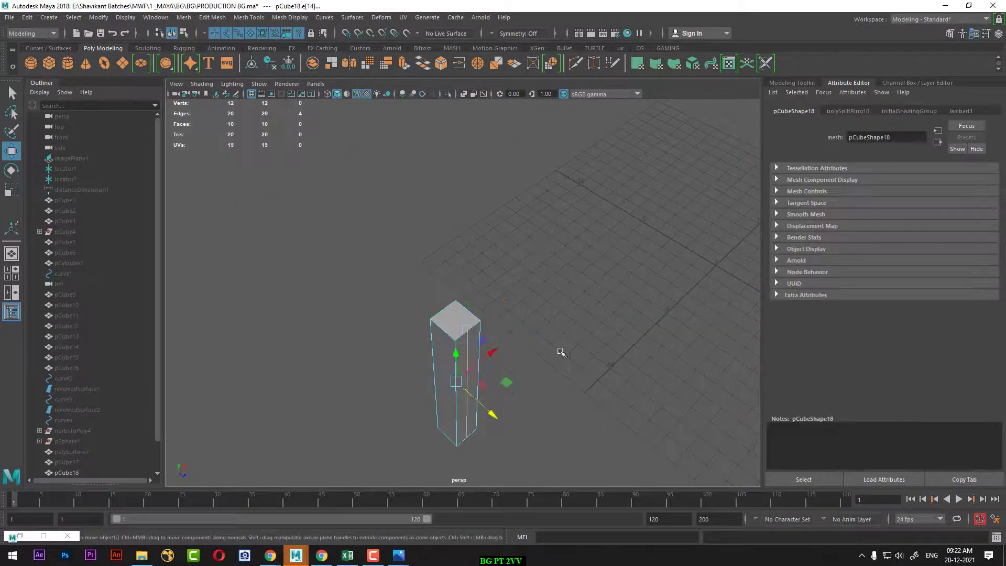
pyautogui.scroll(3, 484, 365)
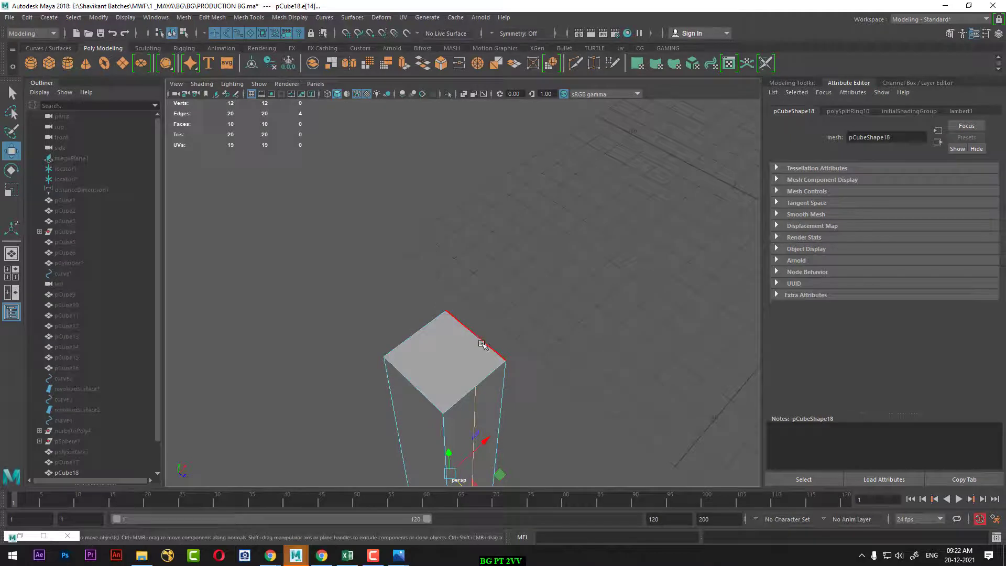
pyautogui.moveTo(521, 333)
pyautogui.keyDown('shift'); pyautogui.mouseDown(button='right')
pyautogui.moveTo(451, 347)
pyautogui.moveTo(471, 377)
pyautogui.mouseUp(button='right'); pyautogui.keyUp('shift')
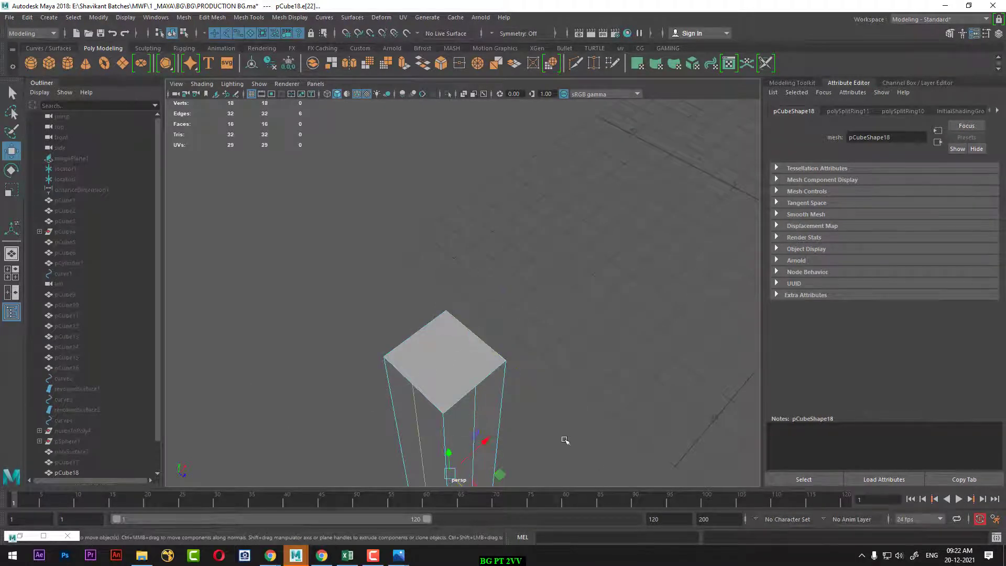
pyautogui.keyDown('alt'); pyautogui.moveTo(564, 438); pyautogui.dragTo(530, 394); pyautogui.keyUp('alt')
pyautogui.click(454, 367)
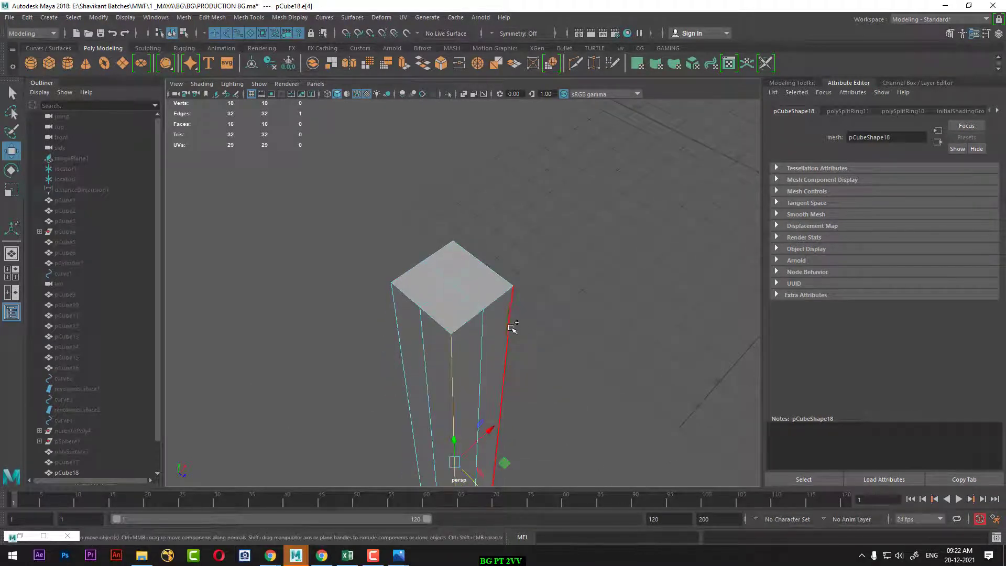
pyautogui.keyDown('shift'); pyautogui.click(504, 335); pyautogui.keyUp('shift')
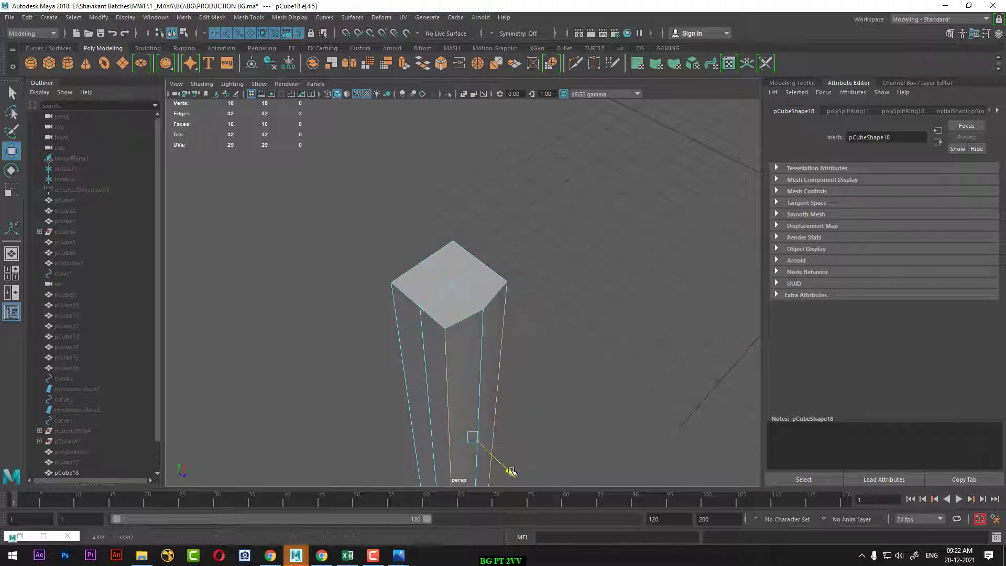
pyautogui.moveTo(511, 376)
pyautogui.keyDown('alt'); pyautogui.mouseDown()
pyautogui.moveTo(440, 341)
pyautogui.moveTo(459, 358)
pyautogui.mouseUp(); pyautogui.keyUp('alt')
pyautogui.press('f')
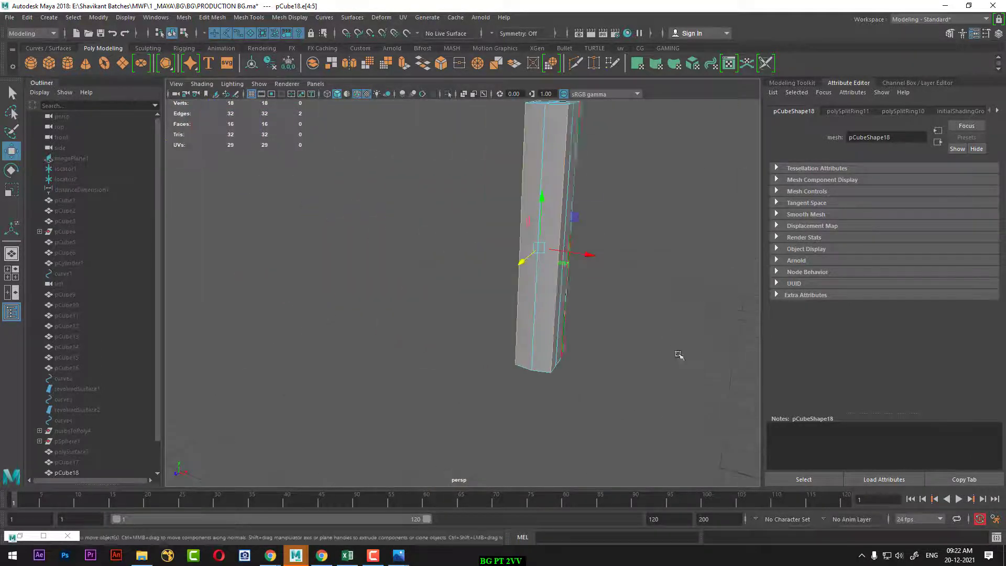
# - Scale the two chosen pillar edges slightly along X
pyautogui.press('F8')
pyautogui.moveTo(652, 224)
pyautogui.keyDown('alt'); pyautogui.mouseDown()
pyautogui.moveTo(630, 320)
pyautogui.moveTo(604, 229)
pyautogui.mouseUp(); pyautogui.keyUp('alt')
pyautogui.press('F8')
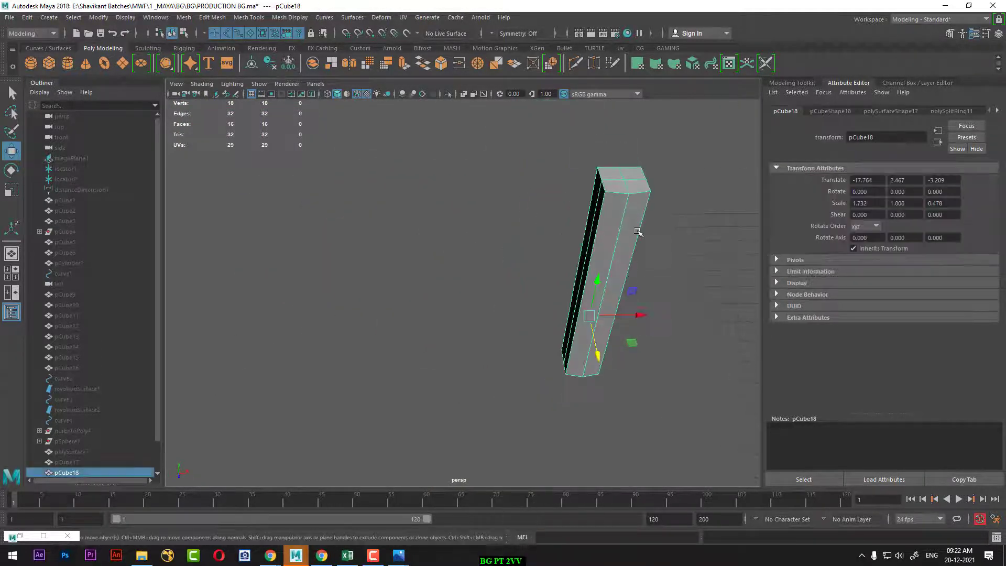
pyautogui.click(619, 228)
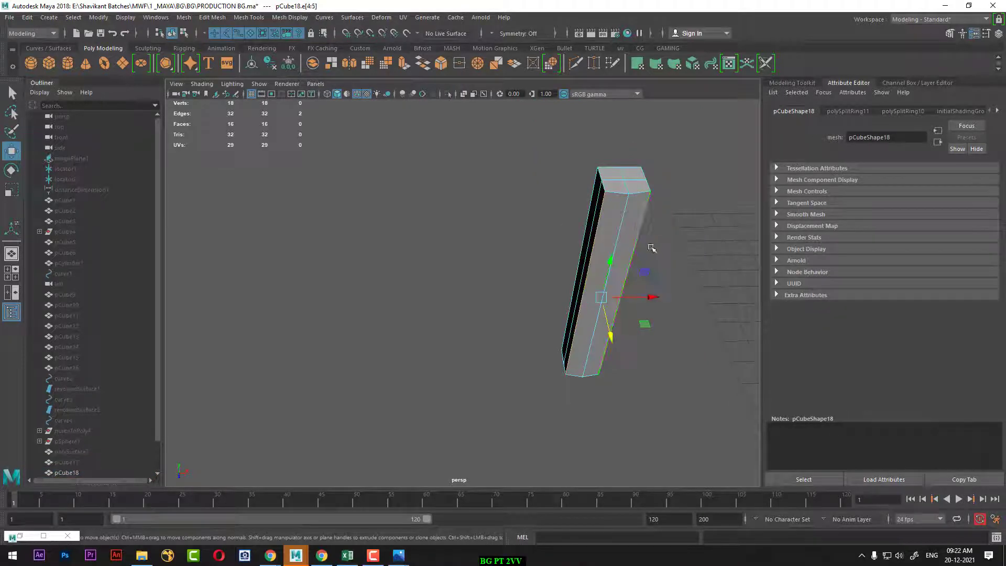
pyautogui.press('r')
pyautogui.moveTo(653, 295); pyautogui.dragTo(650, 296)
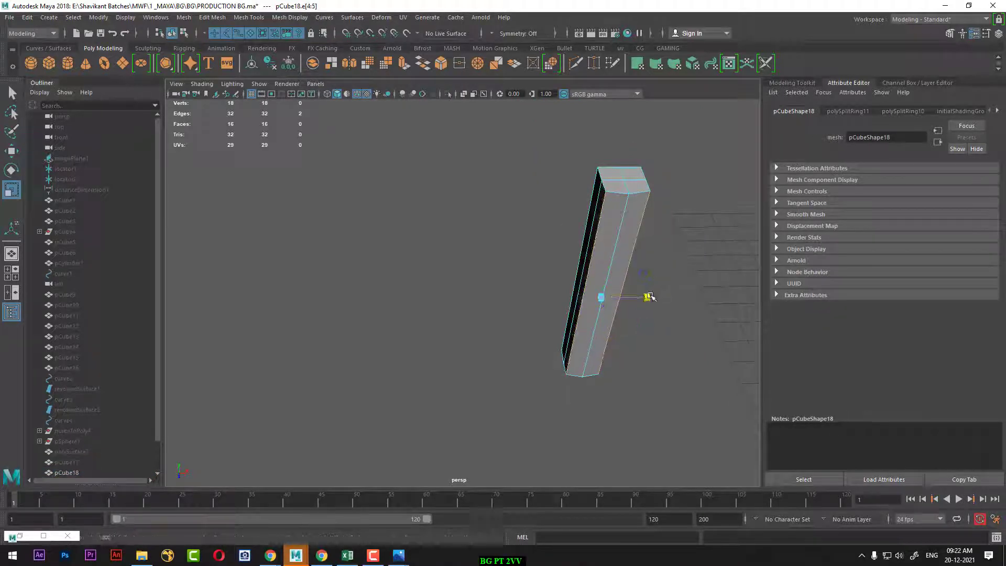
# - Return to object mode and tumble to a front-on view of the plank
pyautogui.press('F8')
pyautogui.keyDown('alt'); pyautogui.moveTo(635, 340); pyautogui.dragTo(599, 350); pyautogui.keyUp('alt')
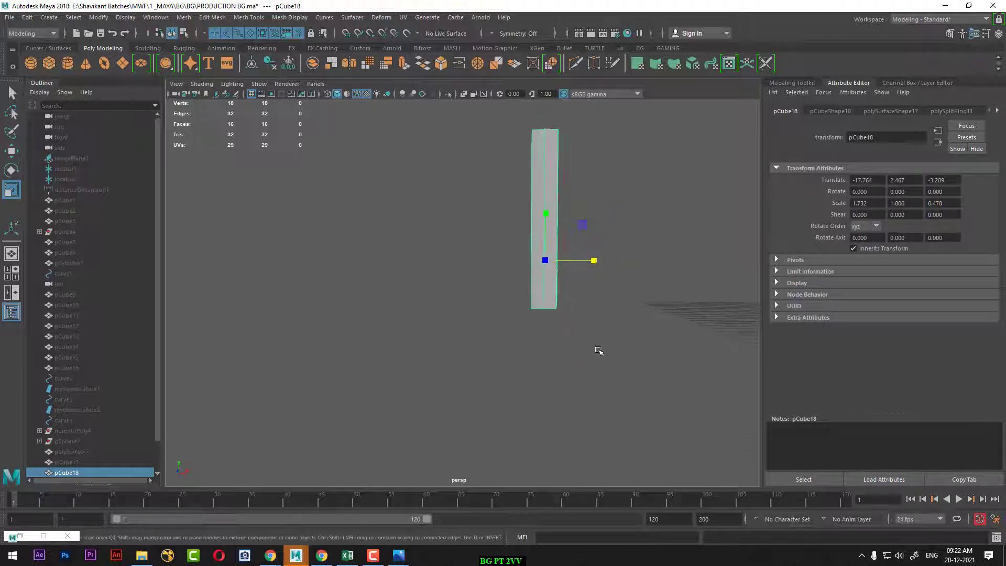
pyautogui.keyDown('alt'); pyautogui.moveTo(599, 350); pyautogui.dragTo(569, 391, button='middle'); pyautogui.keyUp('alt')
pyautogui.click(370, 560)
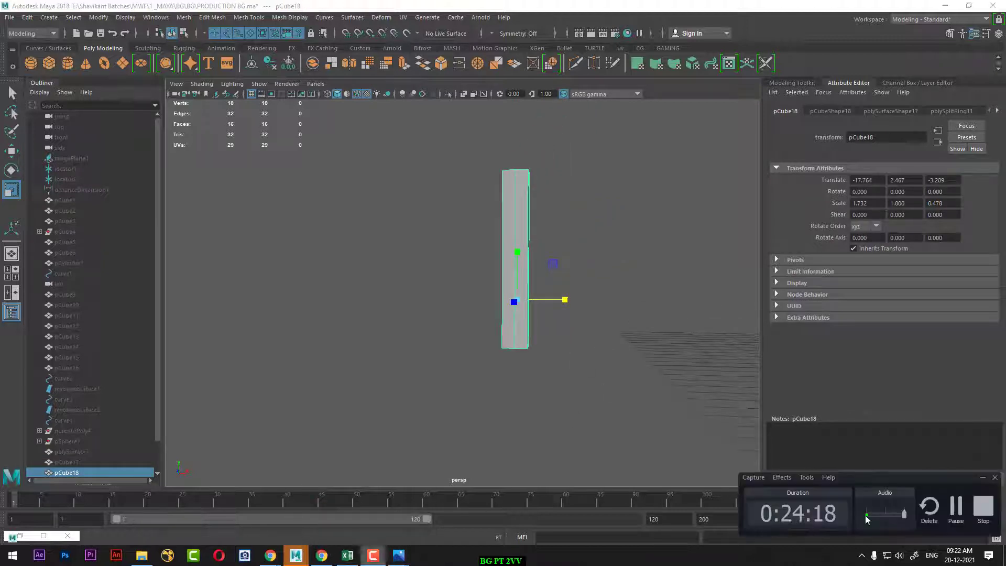
# - Give pCube18 a new Blinn material named wood and bring up its Color texture choices
pyautogui.moveTo(529, 234); pyautogui.dragTo(549, 504, button='right')
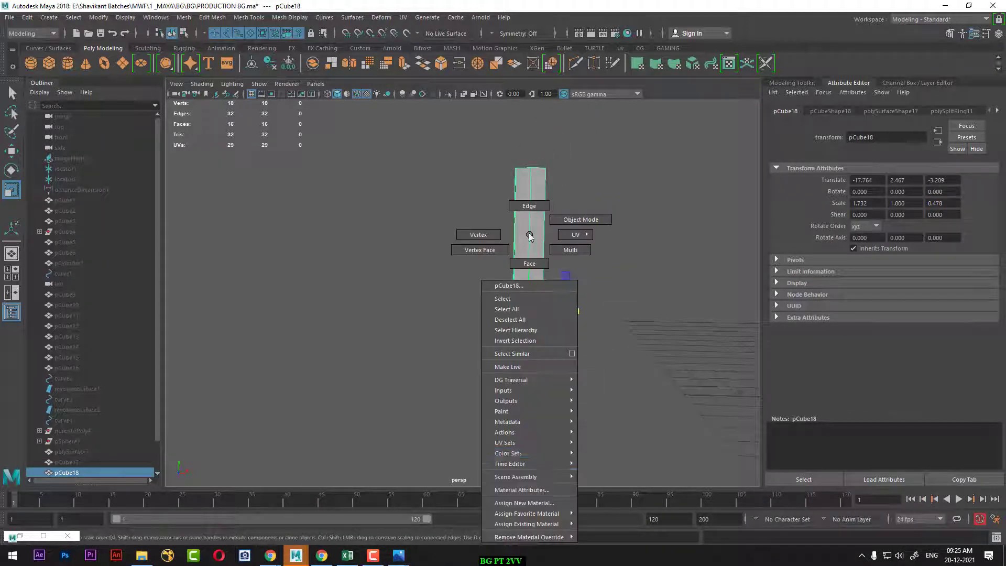
pyautogui.moveTo(526, 514)
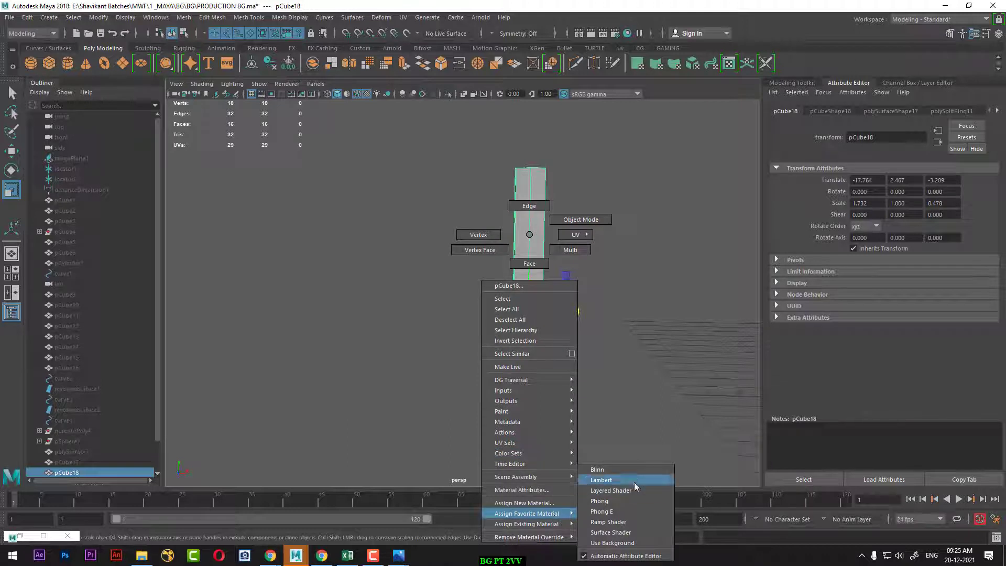
pyautogui.click(636, 472)
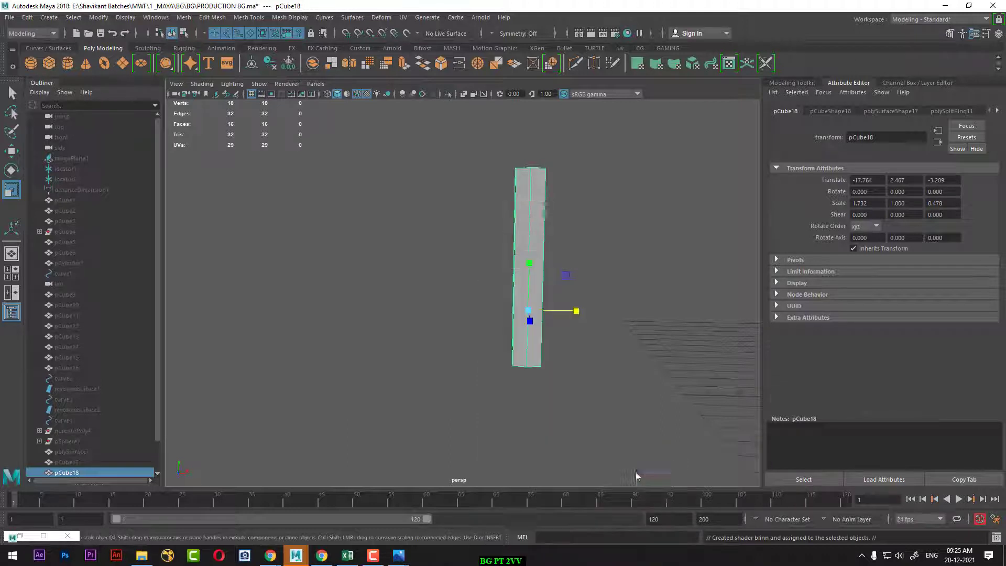
pyautogui.doubleClick(892, 142)
pyautogui.write('w')
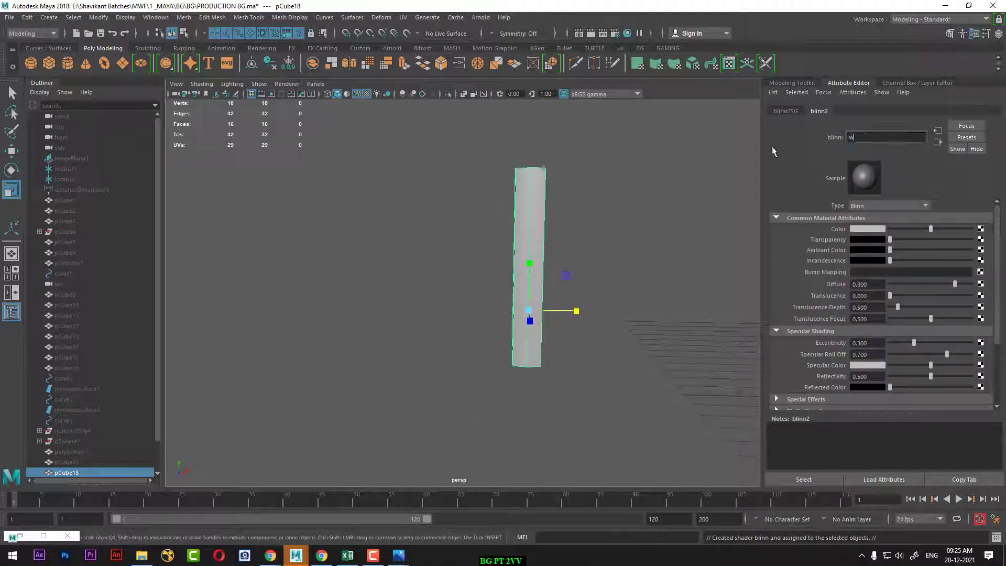
pyautogui.write('ood')
pyautogui.press('Return')
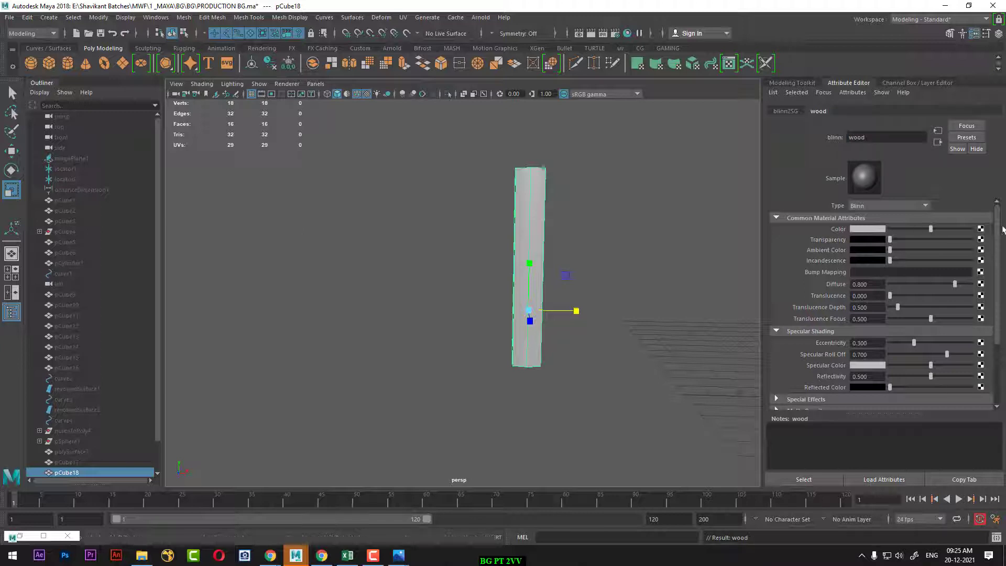
pyautogui.click(980, 229)
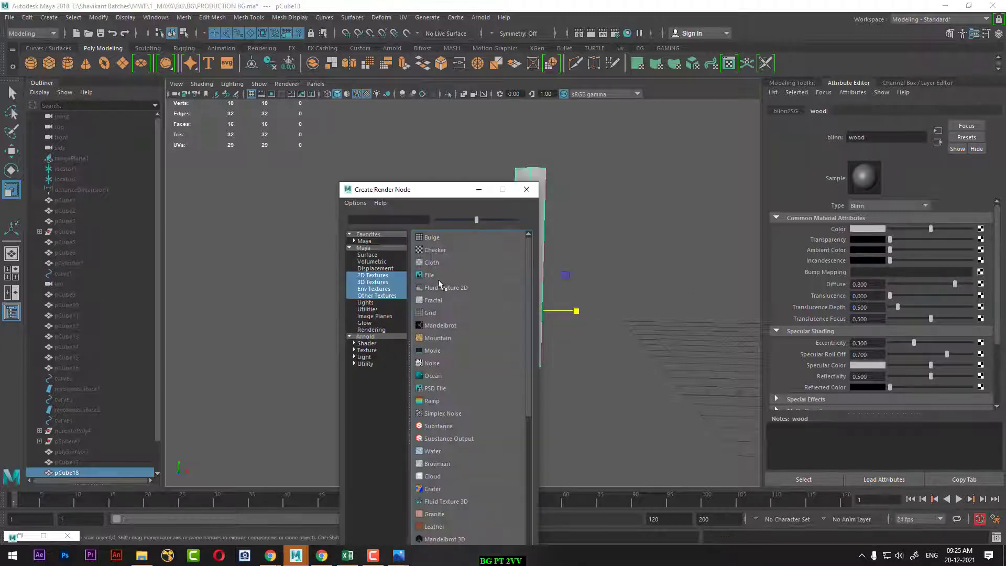
# - Use a File node with Wood Texture 9.png from Dark Wood Texture as the wood colour
pyautogui.click(431, 276)
pyautogui.click(983, 254)
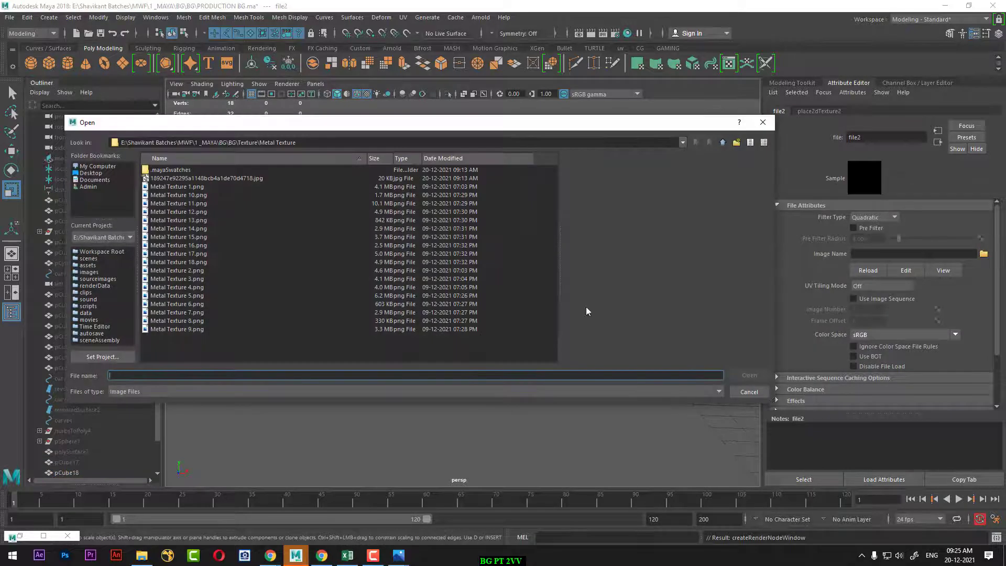
pyautogui.press('Return')
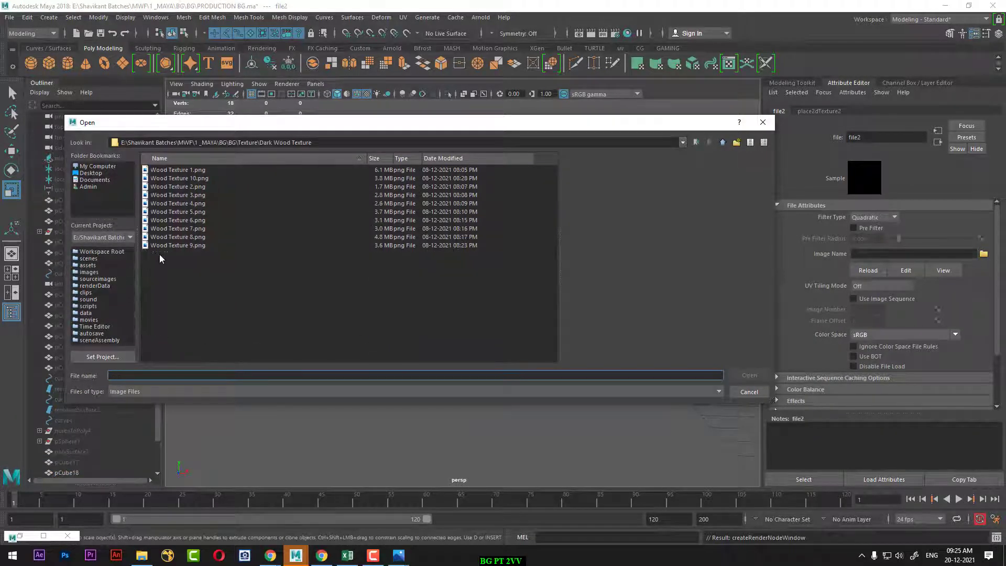
pyautogui.click(169, 245)
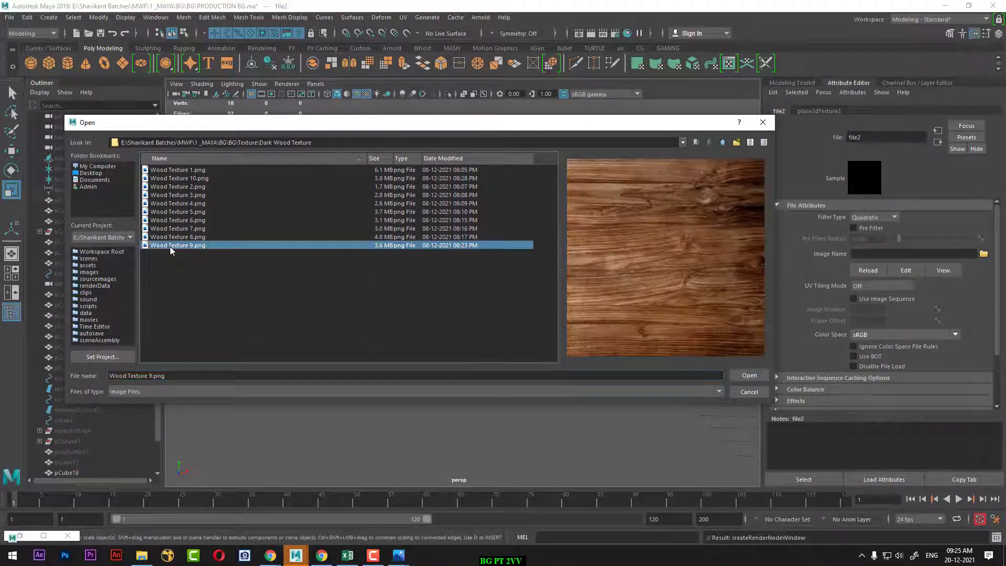
pyautogui.doubleClick(170, 247)
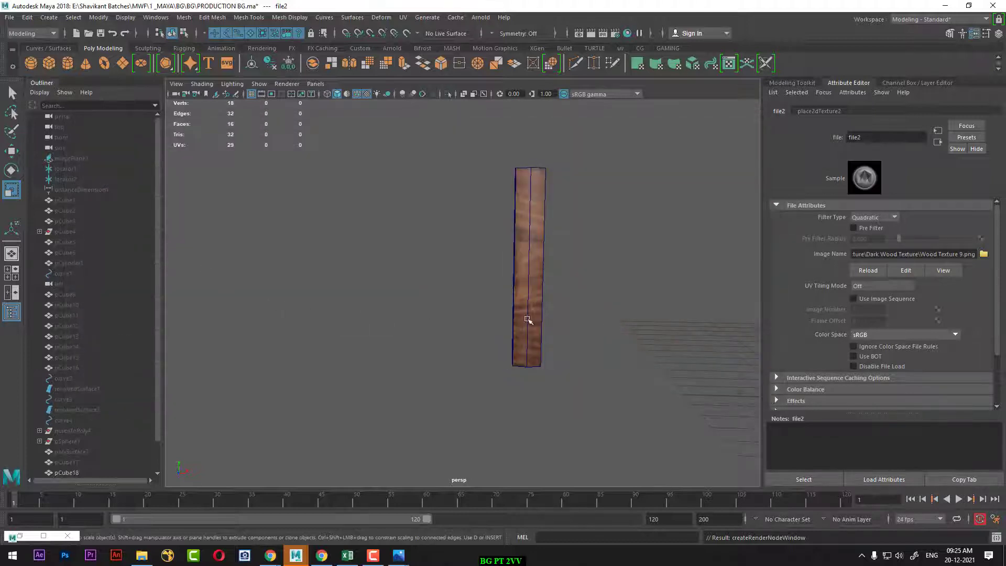
pyautogui.press('f')
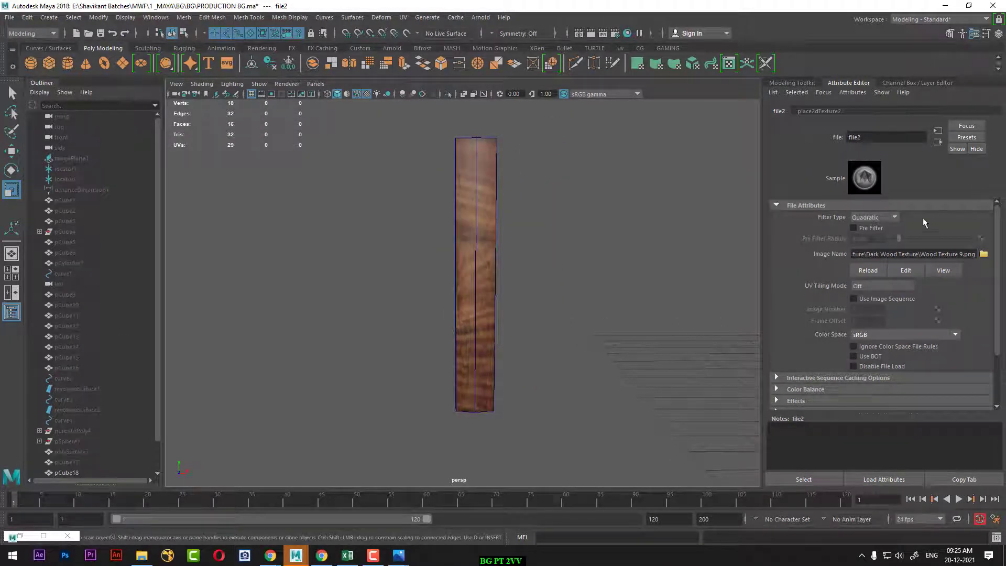
pyautogui.click(819, 110)
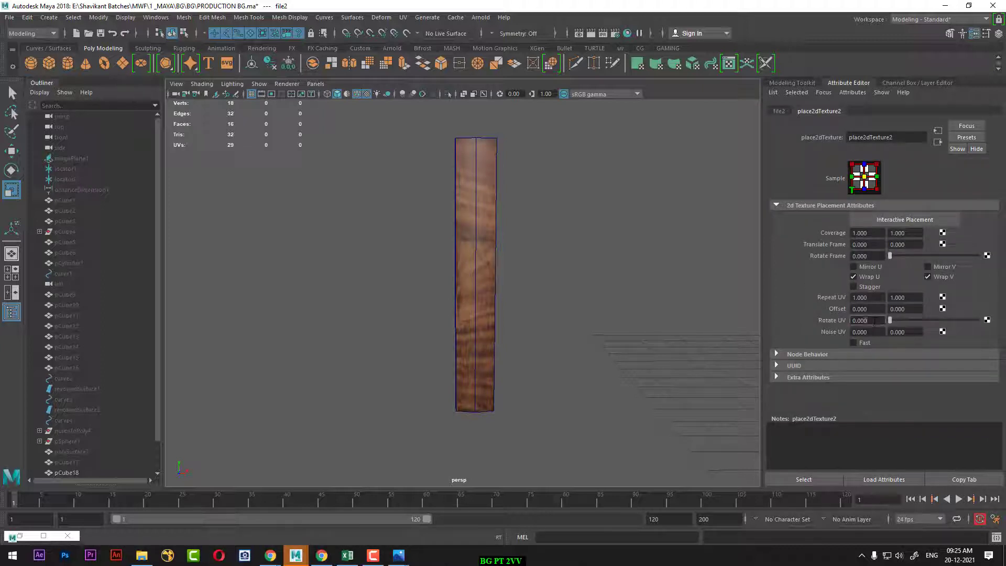
# - Set place2dTexture2 Rotate UV to 90 so the grain runs lengthwise up the plank
pyautogui.moveTo(873, 321); pyautogui.dragTo(746, 320)
pyautogui.write('90.000')
pyautogui.press('Return')
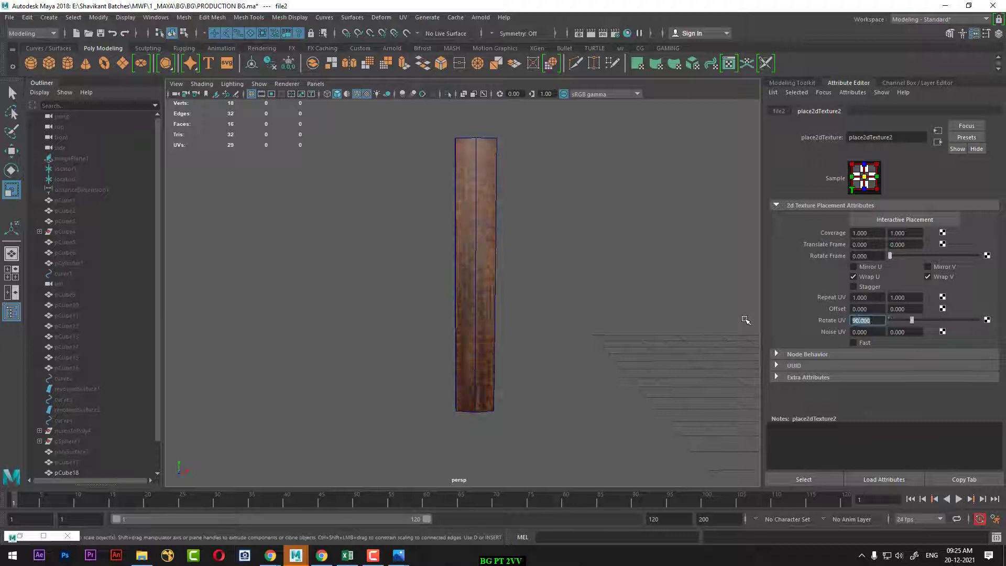
pyautogui.moveTo(516, 369)
pyautogui.keyDown('alt'); pyautogui.mouseDown()
pyautogui.moveTo(545, 382)
pyautogui.moveTo(532, 373)
pyautogui.moveTo(446, 373)
pyautogui.mouseUp(); pyautogui.keyUp('alt')
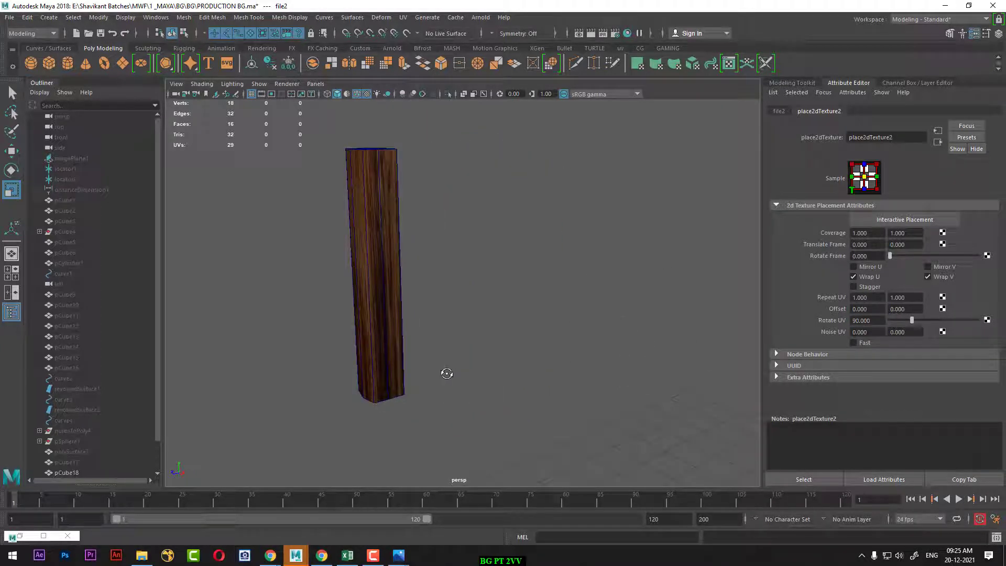
pyautogui.click(511, 361)
pyautogui.moveTo(512, 360)
pyautogui.keyDown('alt'); pyautogui.mouseDown()
pyautogui.moveTo(544, 375)
pyautogui.moveTo(565, 404)
pyautogui.moveTo(556, 392)
pyautogui.mouseUp(); pyautogui.keyUp('alt')
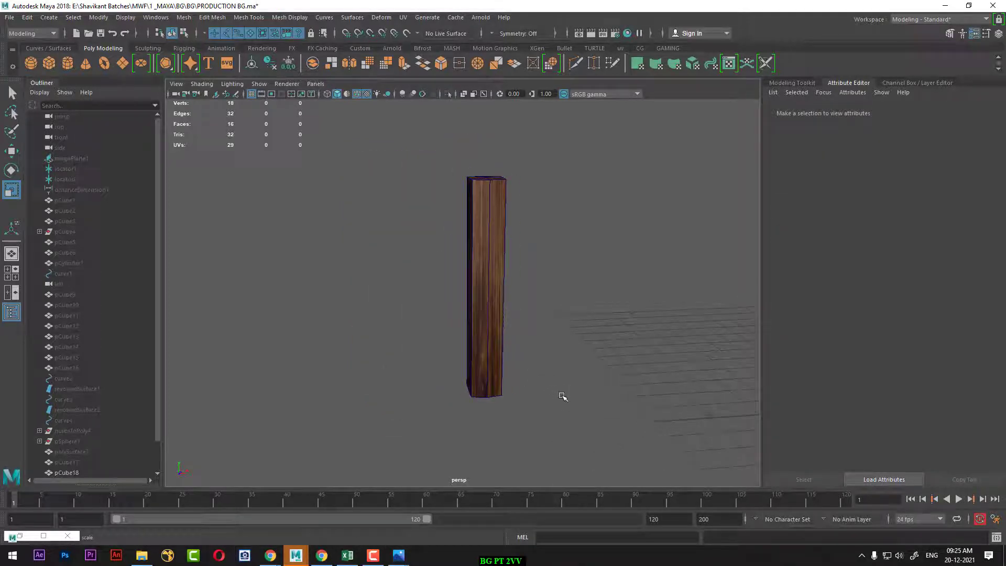
# - Show the last hidden building objects again
pyautogui.hotkey('ctrl', 'shift', 'h')
pyautogui.scroll(-10, 587, 427)
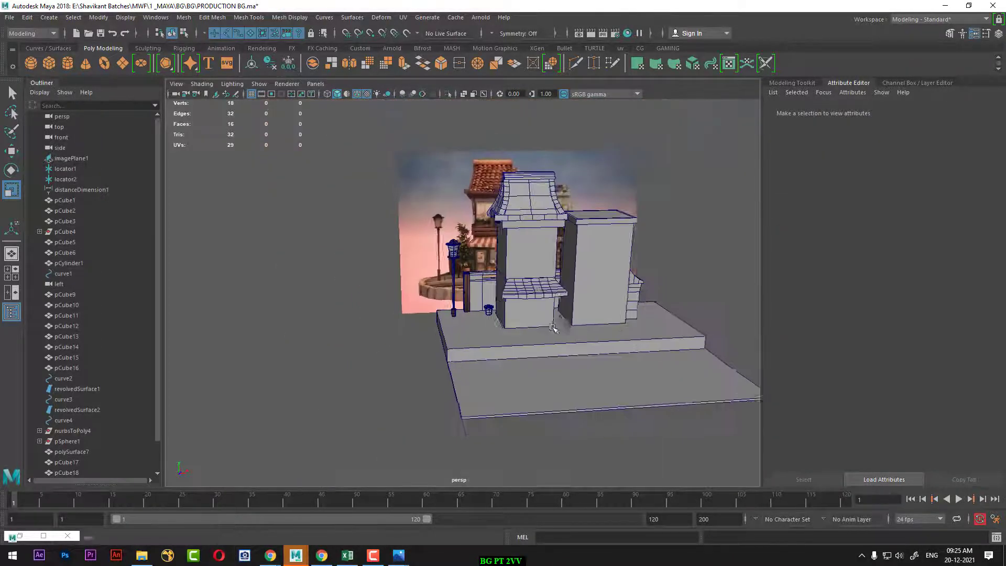
pyautogui.scroll(3, 505, 369)
pyautogui.moveTo(296, 555)
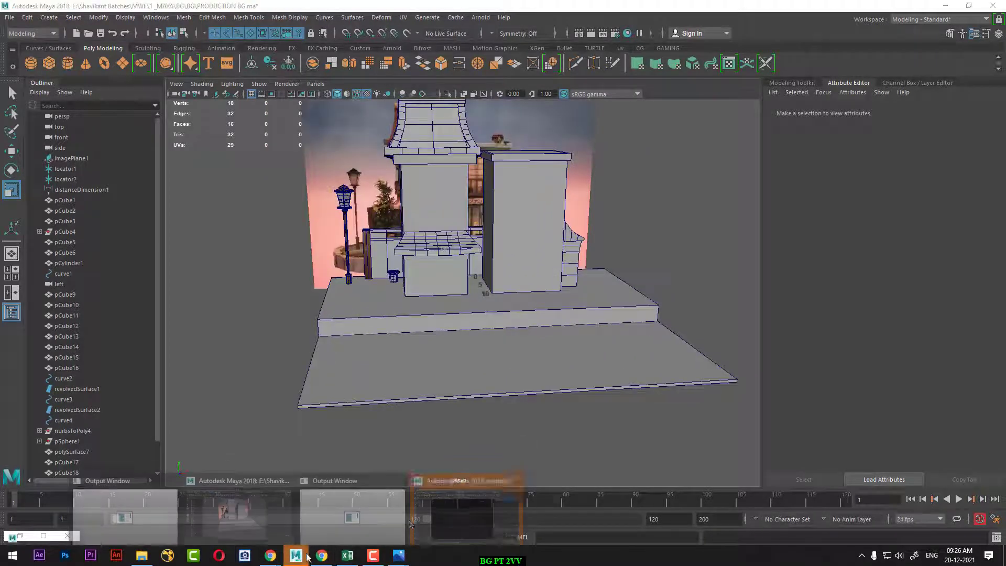
# - In the untitled Maya window, create a polygon plane scaled to 23.135
pyautogui.click(457, 510)
pyautogui.click(562, 355)
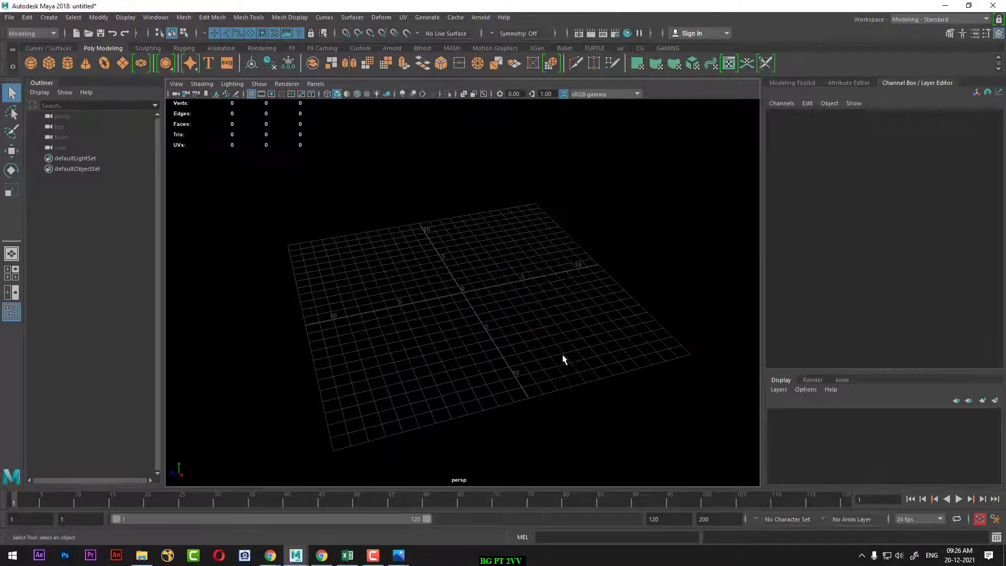
pyautogui.keyDown('alt'); pyautogui.moveTo(562, 355); pyautogui.dragTo(526, 298); pyautogui.keyUp('alt')
pyautogui.keyDown('shift'); pyautogui.moveTo(520, 260); pyautogui.dragTo(475, 263, button='right'); pyautogui.keyUp('shift')
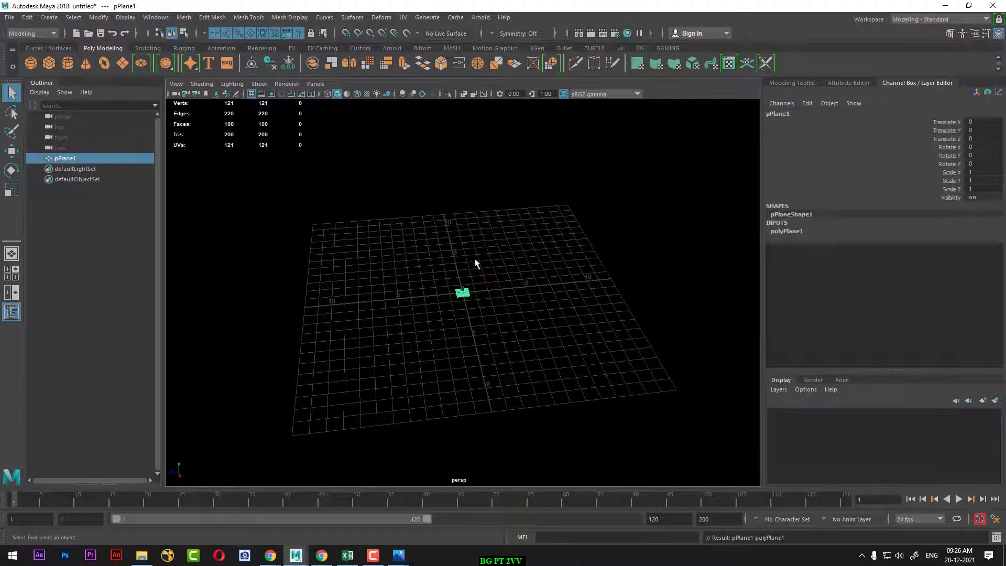
pyautogui.press('r')
pyautogui.moveTo(539, 258); pyautogui.dragTo(665, 220, button='middle')
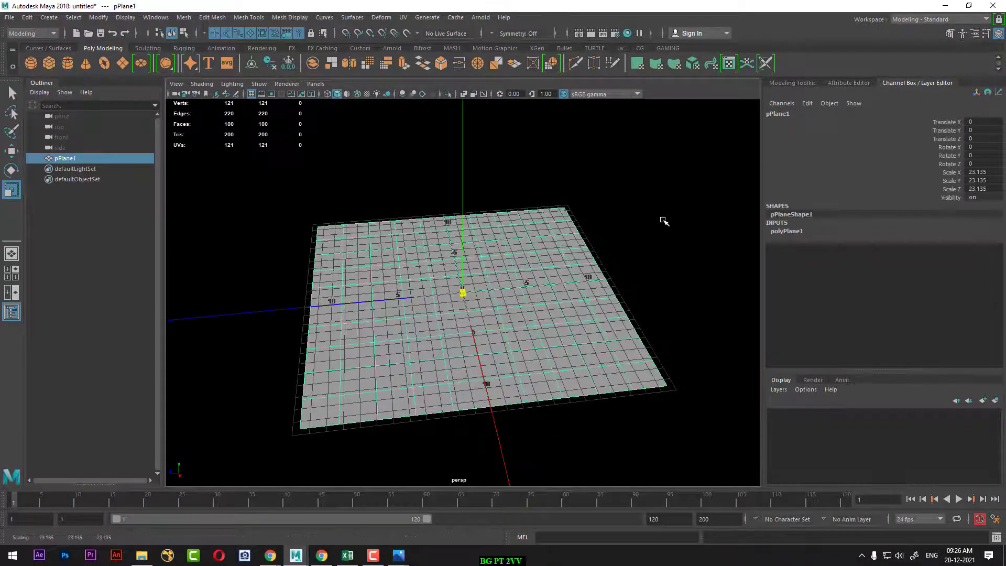
# - Drop the plane's subdivisions to 1 and move it to Translate X 28.636
pyautogui.scroll(-3, 631, 298)
pyautogui.click(786, 233)
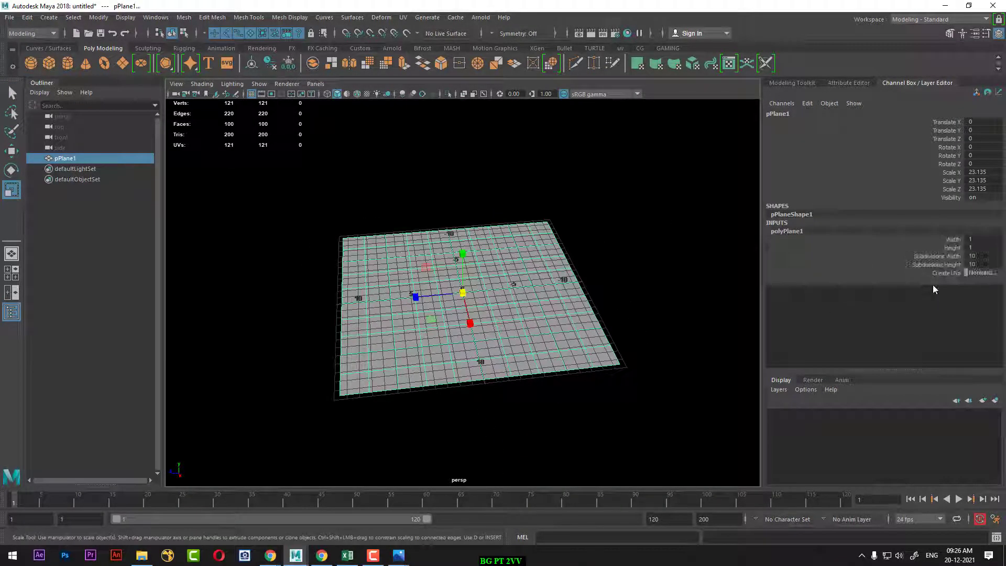
pyautogui.moveTo(935, 257); pyautogui.dragTo(936, 266)
pyautogui.moveTo(615, 307); pyautogui.dragTo(507, 331, button='middle')
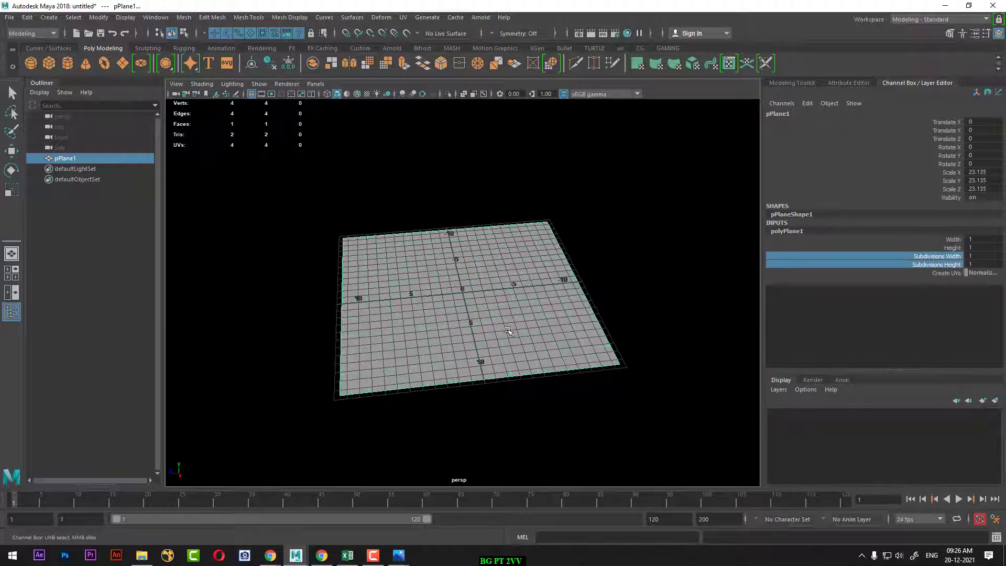
pyautogui.press('w')
pyautogui.moveTo(517, 397)
pyautogui.keyDown('alt'); pyautogui.mouseDown()
pyautogui.moveTo(546, 360)
pyautogui.moveTo(564, 359)
pyautogui.mouseUp(); pyautogui.keyUp('alt')
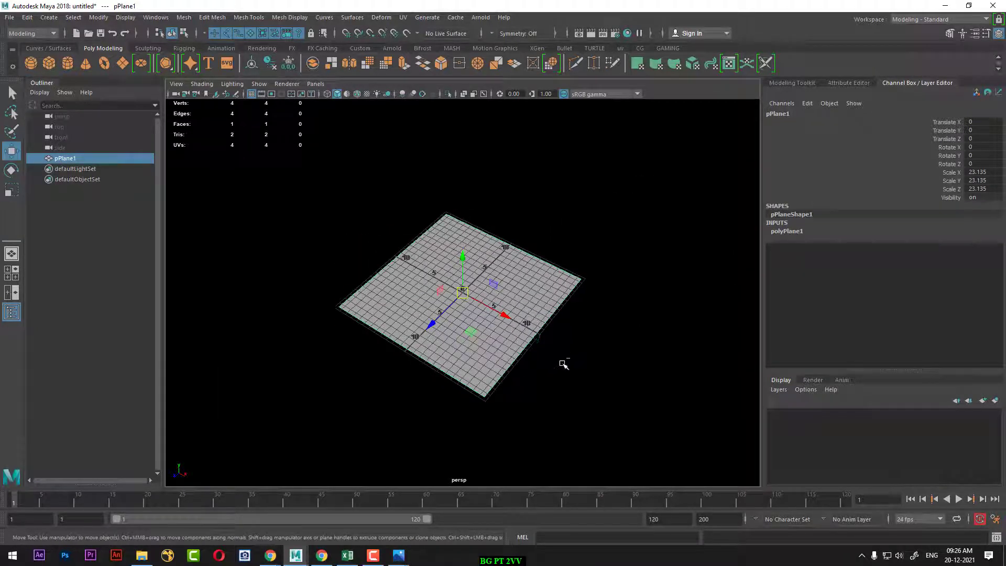
pyautogui.moveTo(507, 319); pyautogui.dragTo(747, 401)
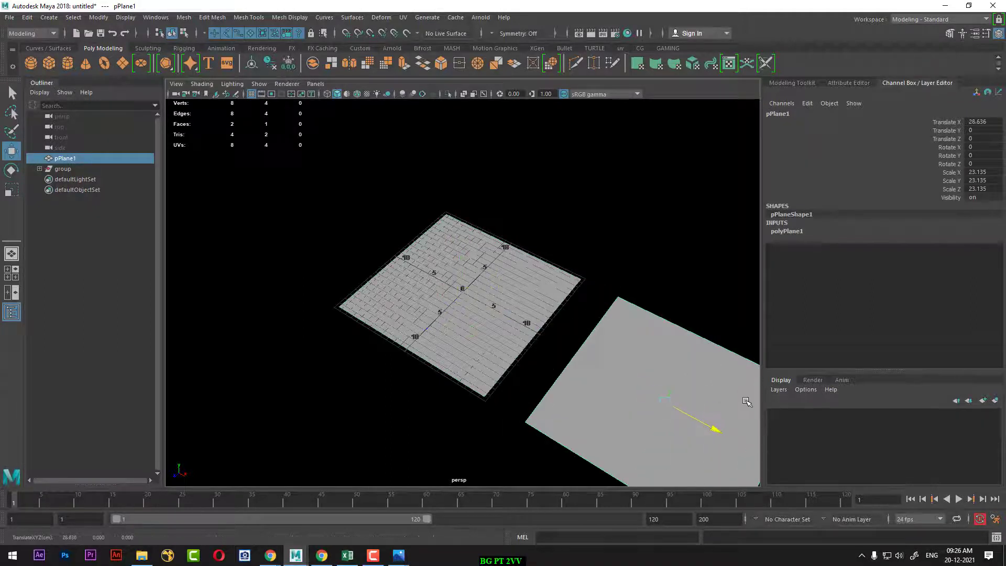
# - Raise both plane subdivision counts to 26 for a dense grid
pyautogui.click(795, 231)
pyautogui.moveTo(945, 257); pyautogui.dragTo(943, 266)
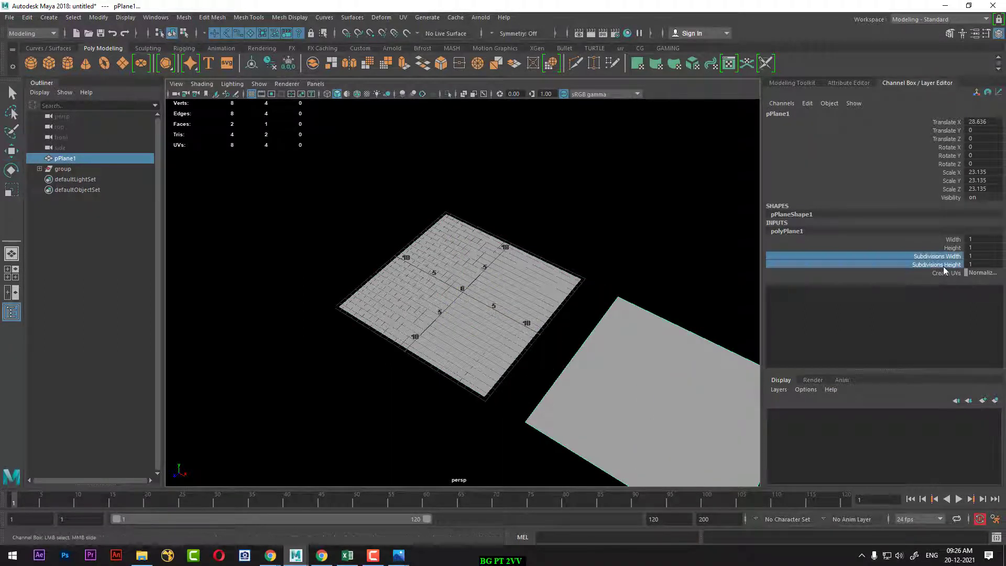
pyautogui.moveTo(555, 323); pyautogui.dragTo(643, 306, button='middle')
pyautogui.keyDown('alt'); pyautogui.moveTo(615, 332); pyautogui.dragTo(524, 294); pyautogui.keyUp('alt')
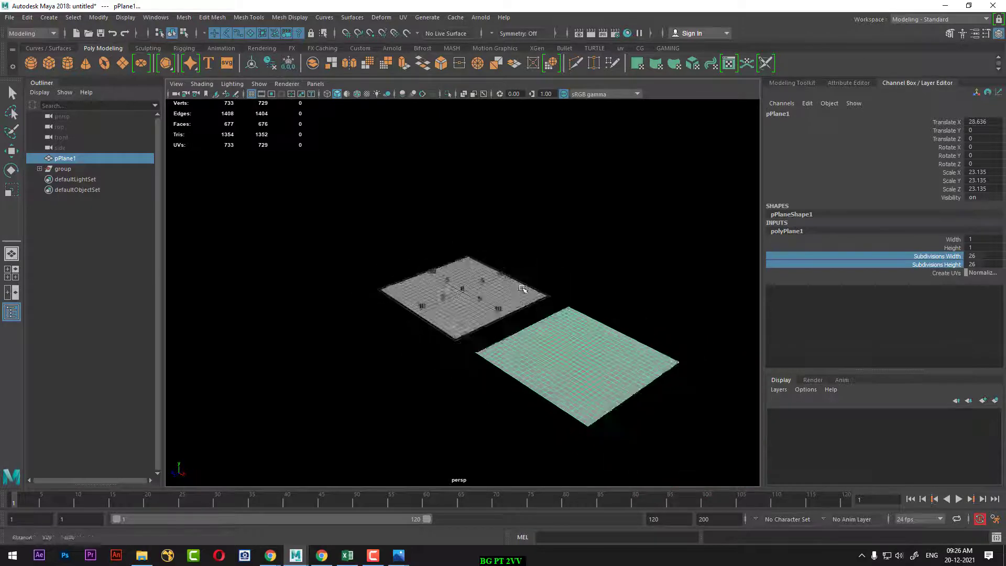
# - Create spotLight1 and scale it to 3.655 above the grid
pyautogui.click(47, 19)
pyautogui.moveTo(65, 75)
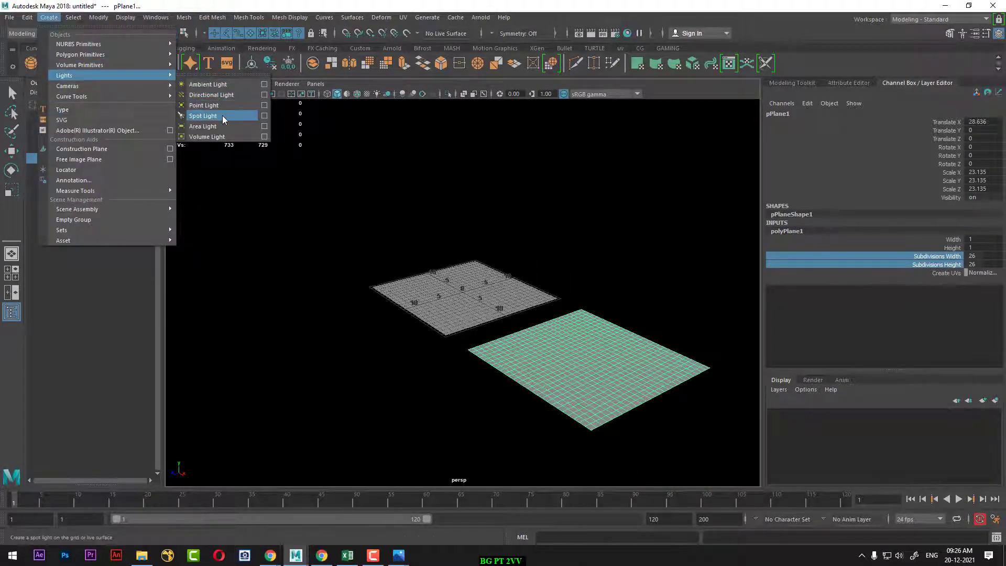
pyautogui.click(222, 115)
pyautogui.press('r')
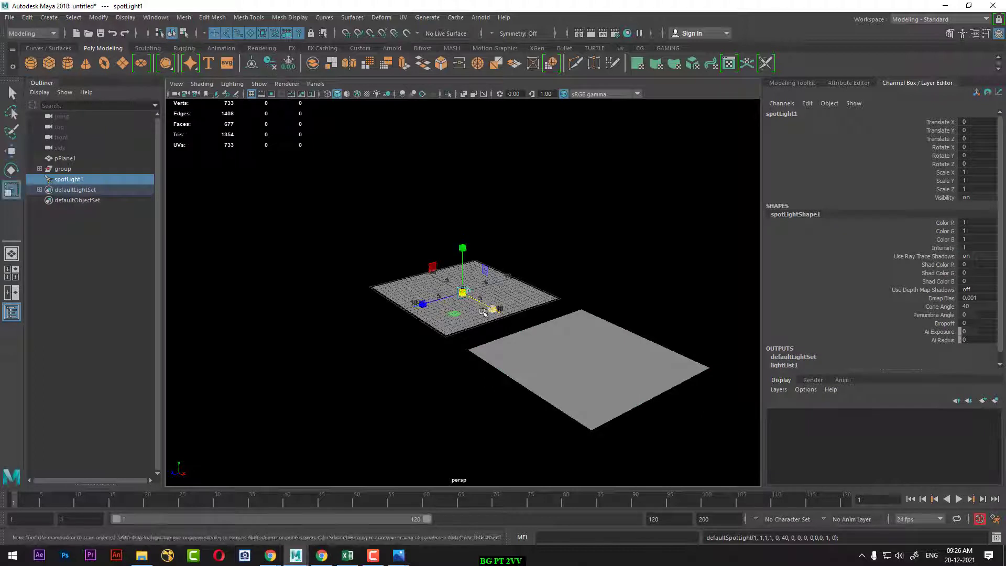
pyautogui.moveTo(463, 293)
pyautogui.mouseDown()
pyautogui.moveTo(494, 273)
pyautogui.moveTo(463, 204)
pyautogui.mouseUp()
pyautogui.press('w')
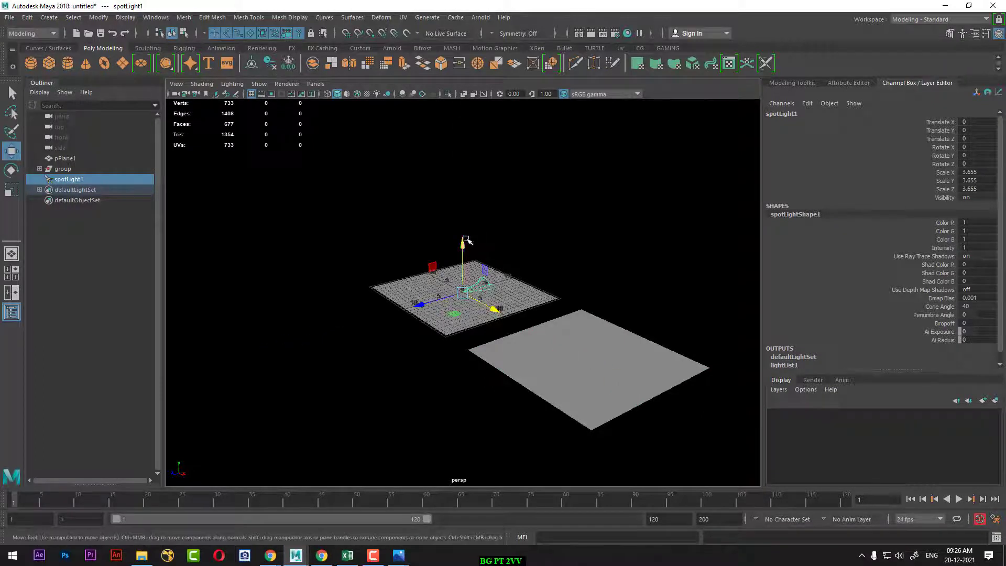
pyautogui.press('r')
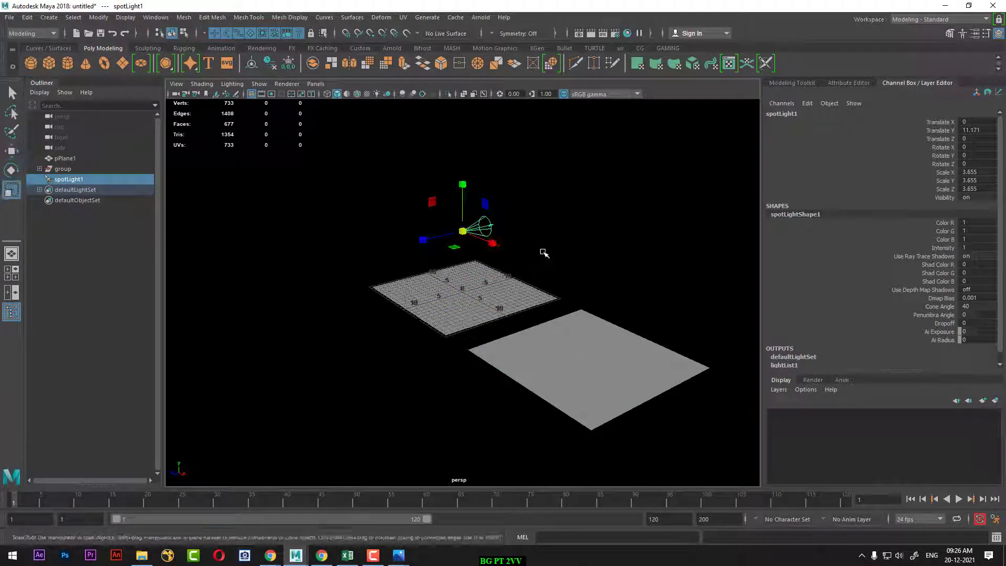
pyautogui.keyDown('alt'); pyautogui.moveTo(544, 253); pyautogui.dragTo(504, 278); pyautogui.keyUp('alt')
# - Aim spotLight1 down onto the grid and light the viewport with all lights
pyautogui.press('t')
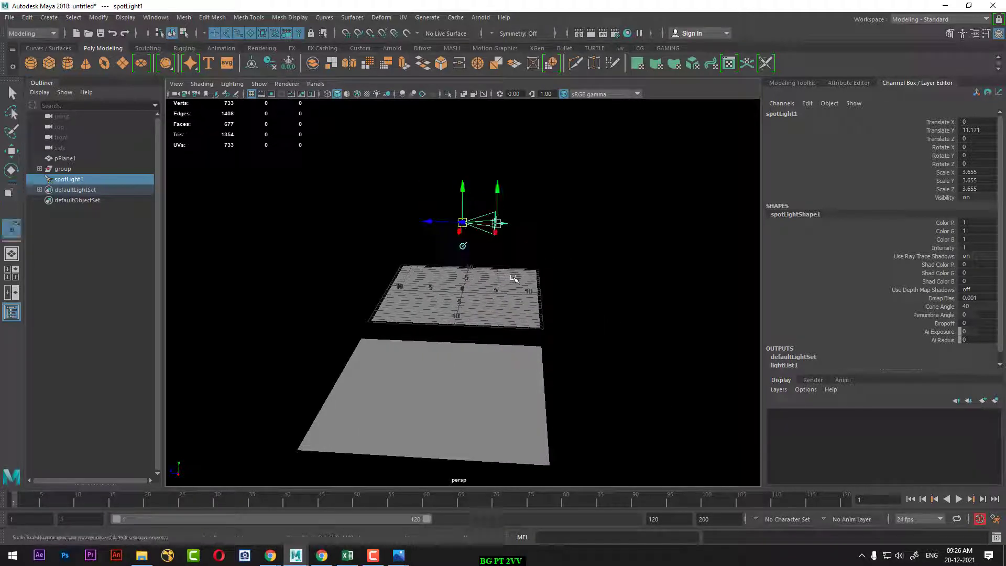
pyautogui.moveTo(503, 227)
pyautogui.mouseDown()
pyautogui.moveTo(511, 302)
pyautogui.moveTo(516, 253)
pyautogui.mouseUp()
pyautogui.press('7')
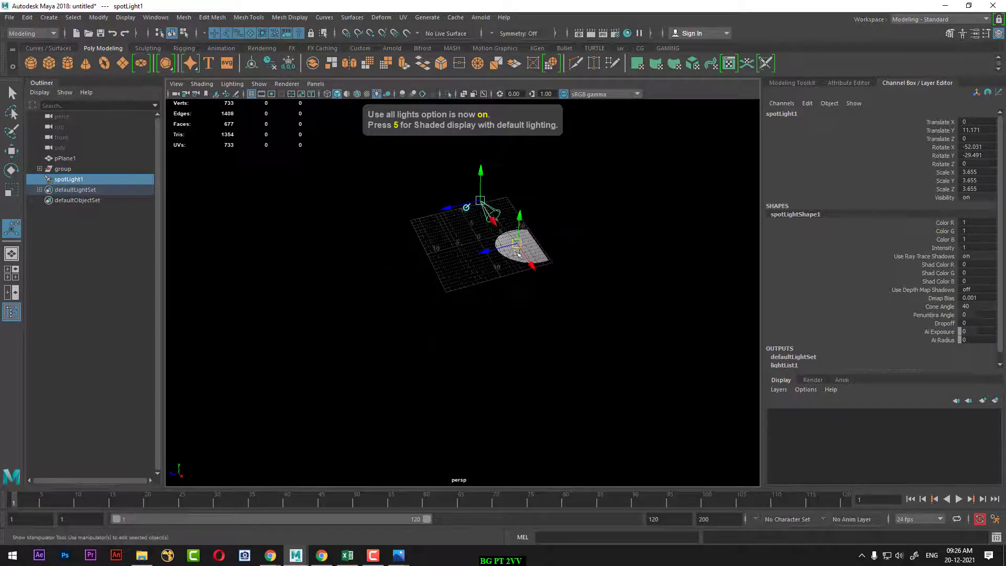
pyautogui.moveTo(487, 212)
pyautogui.keyDown('alt'); pyautogui.mouseDown()
pyautogui.moveTo(570, 226)
pyautogui.moveTo(597, 267)
pyautogui.mouseUp(); pyautogui.keyUp('alt')
# - Duplicate the spotlight and place spotLight2 at X 30.234, Z 14.545 over the other plane
pyautogui.click(570, 215)
pyautogui.click(540, 206)
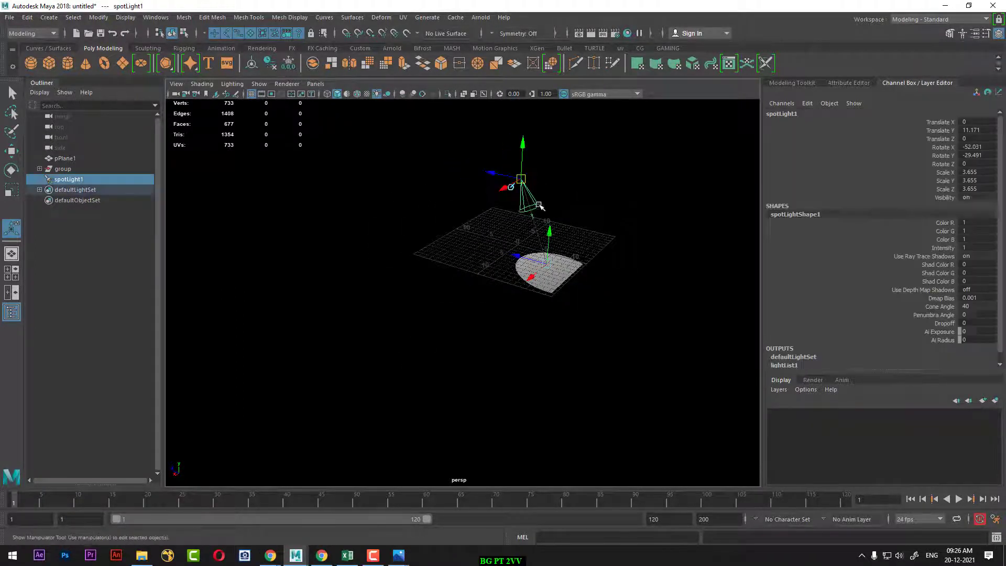
pyautogui.press('w')
pyautogui.hotkey('ctrl', 'd')
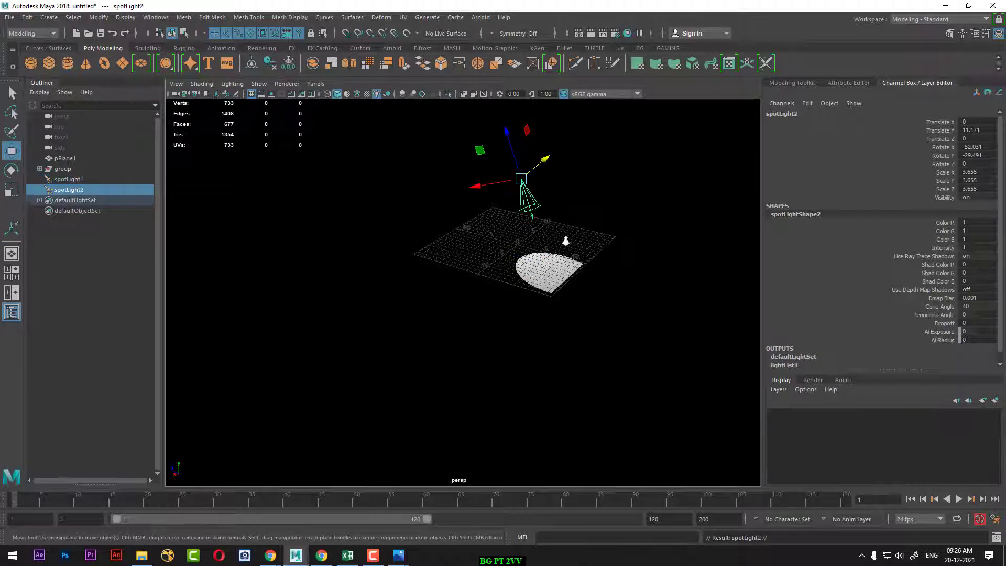
pyautogui.moveTo(566, 236)
pyautogui.keyDown('alt'); pyautogui.mouseDown()
pyautogui.moveTo(450, 278)
pyautogui.moveTo(341, 199)
pyautogui.mouseUp(); pyautogui.keyUp('alt')
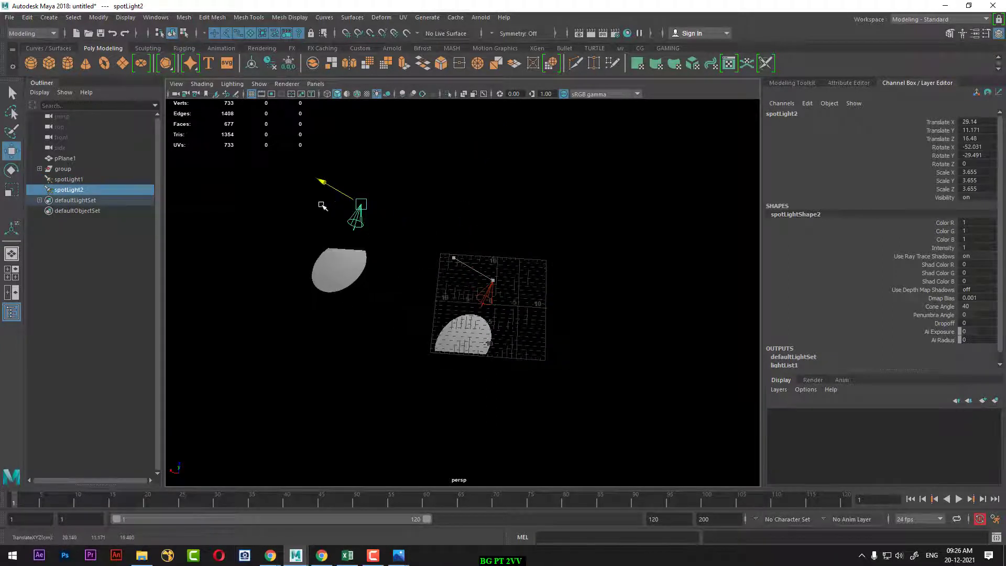
pyautogui.moveTo(382, 285)
pyautogui.keyDown('alt'); pyautogui.mouseDown()
pyautogui.moveTo(490, 296)
pyautogui.moveTo(364, 242)
pyautogui.mouseUp(); pyautogui.keyUp('alt')
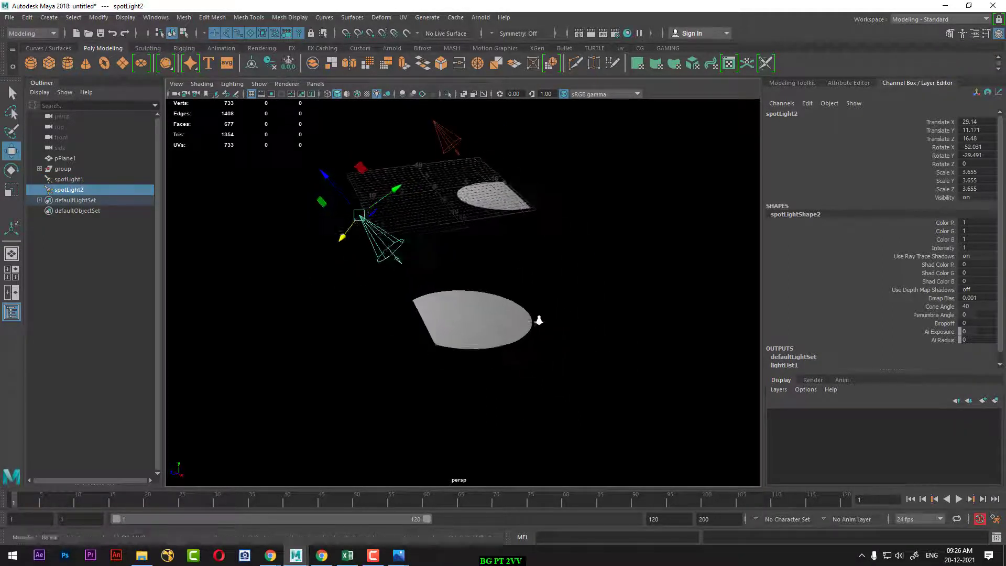
pyautogui.moveTo(381, 180)
pyautogui.mouseDown()
pyautogui.moveTo(406, 168)
pyautogui.moveTo(553, 266)
pyautogui.mouseUp()
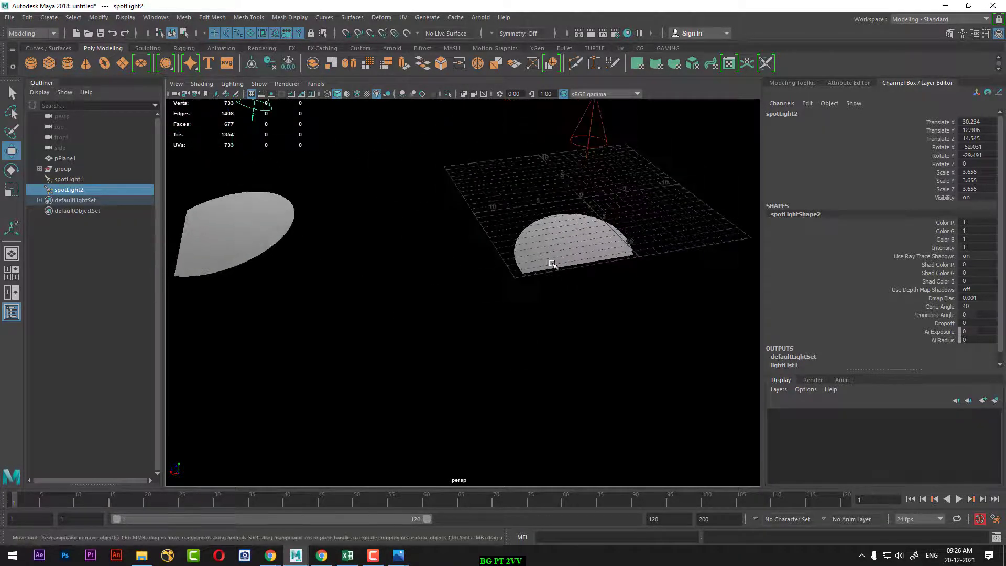
pyautogui.hotkey('alt', 'b')
pyautogui.hotkey('ctrl', 'z')
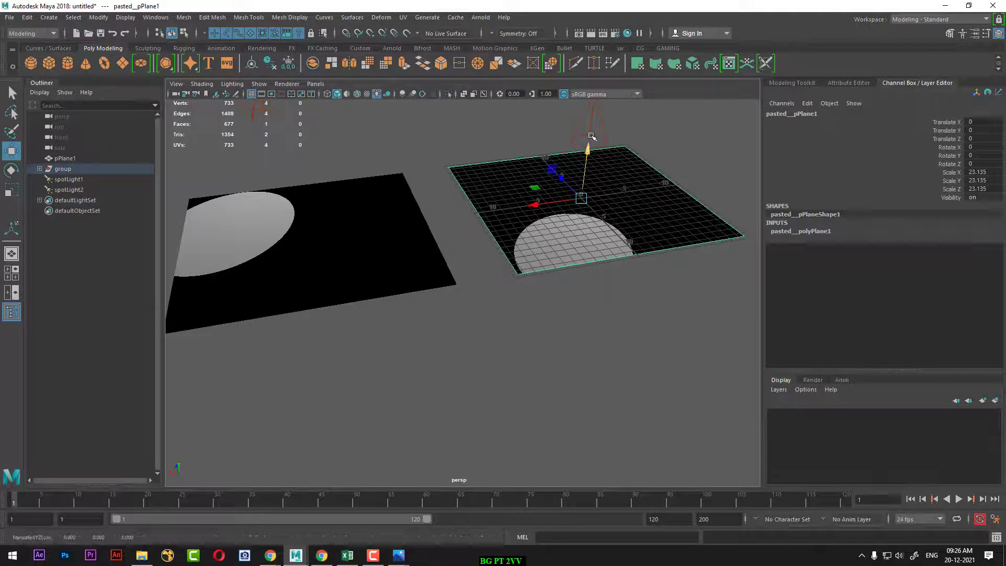
pyautogui.hotkey('ctrl', 'z')
pyautogui.hotkey('ctrl', 'z')
pyautogui.click(233, 83)
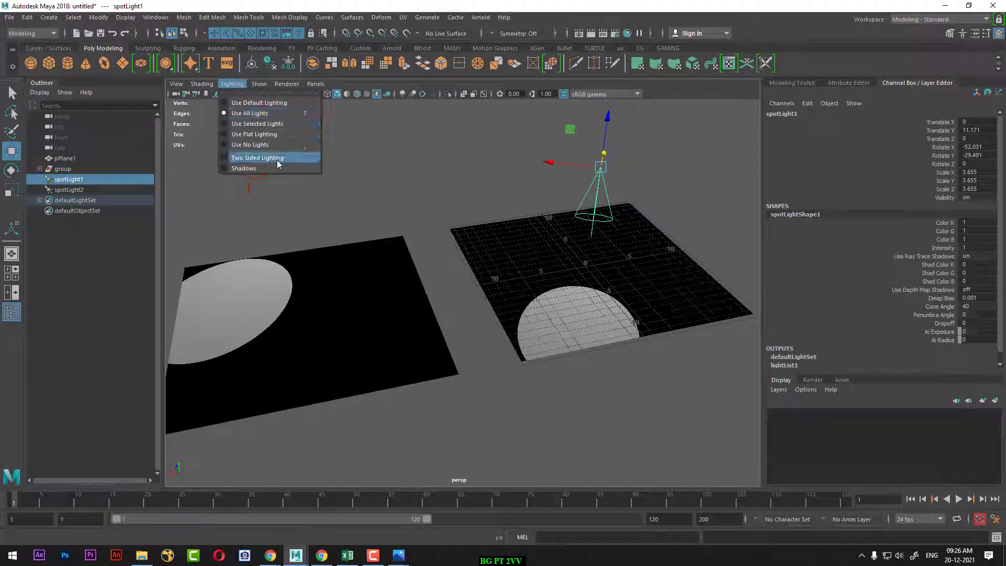
pyautogui.click(282, 124)
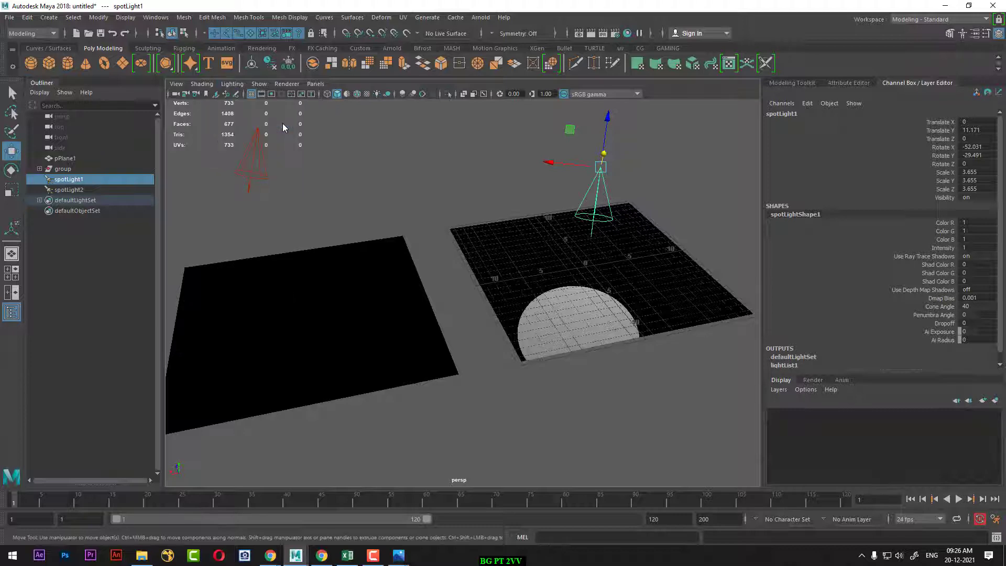
pyautogui.click(258, 84)
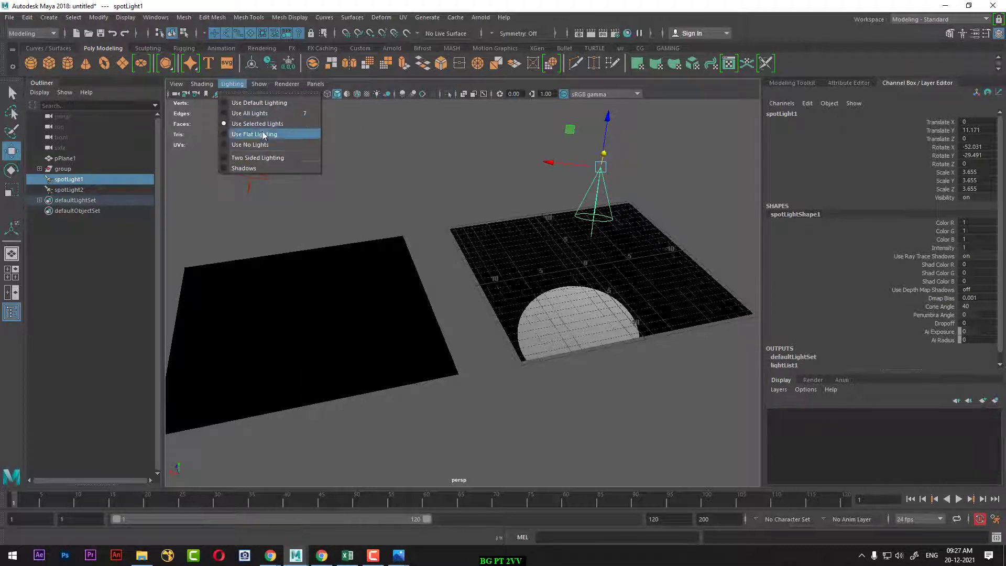
pyautogui.click(263, 134)
pyautogui.click(232, 84)
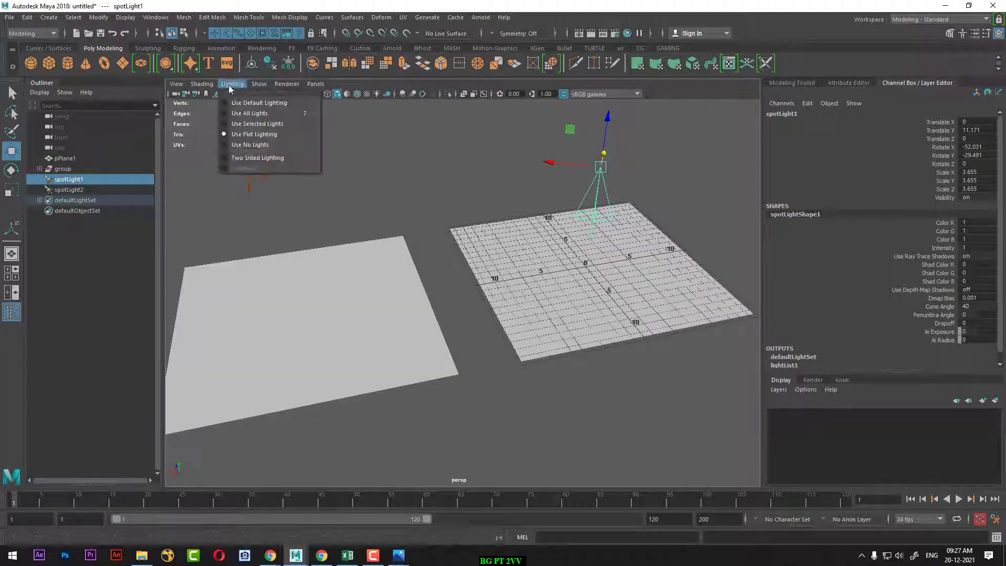
pyautogui.click(260, 145)
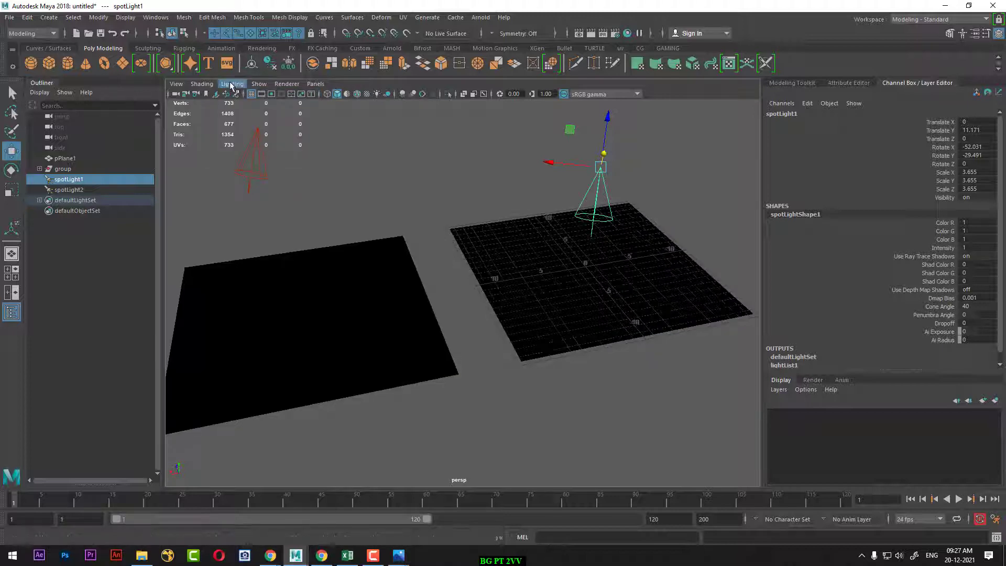
pyautogui.click(232, 84)
pyautogui.click(245, 105)
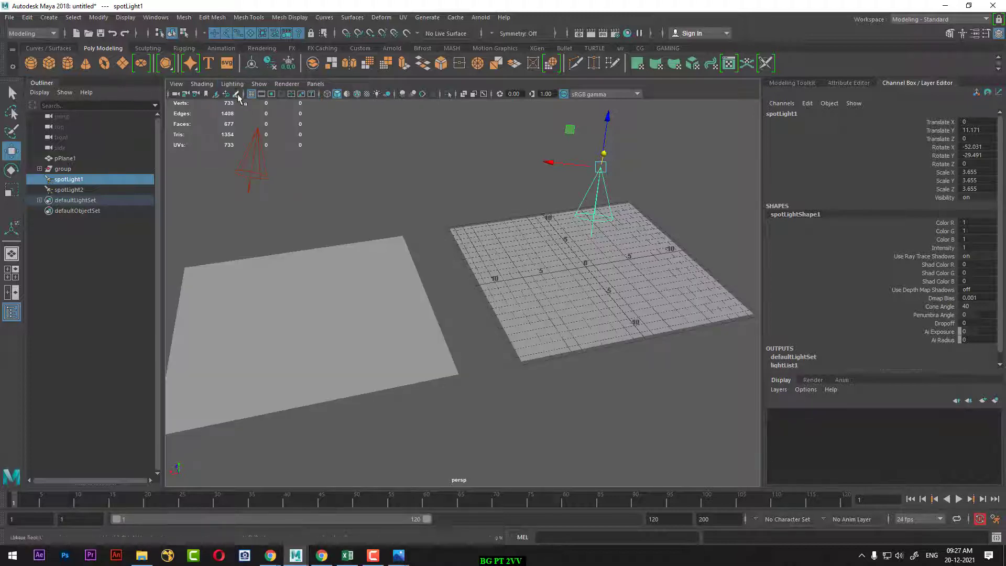
pyautogui.click(232, 83)
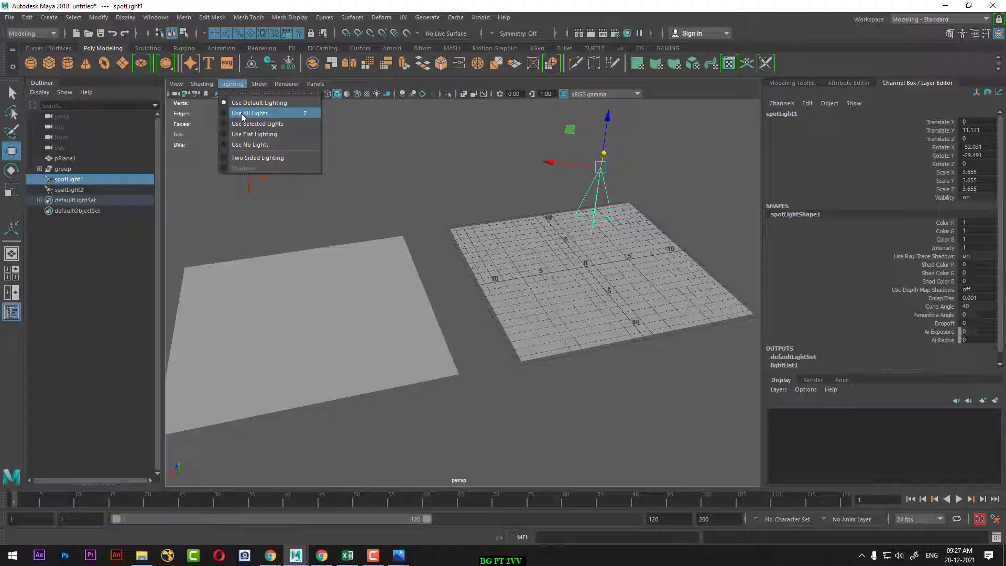
pyautogui.click(243, 114)
pyautogui.click(232, 84)
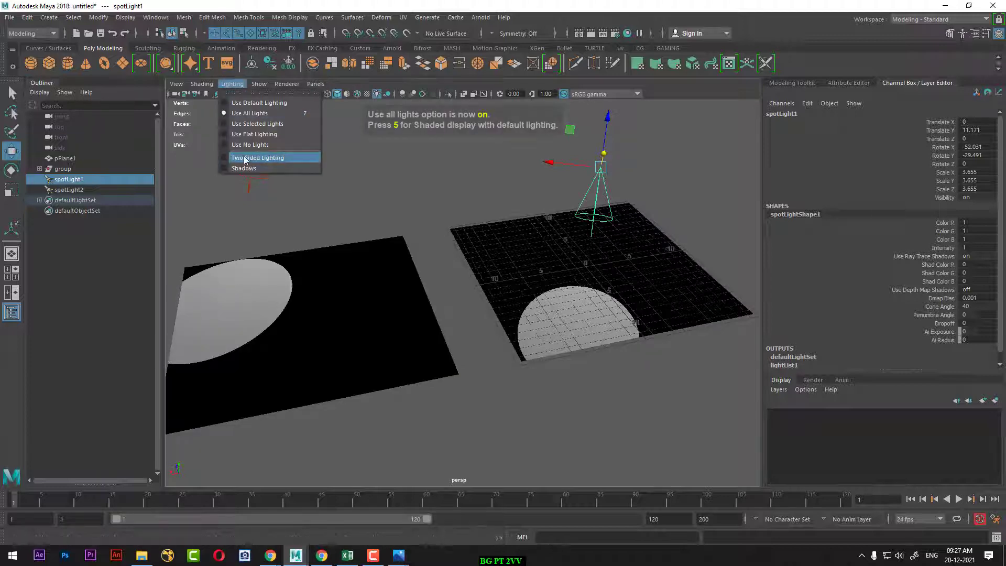
pyautogui.click(245, 160)
pyautogui.moveTo(568, 397)
pyautogui.keyDown('alt'); pyautogui.mouseDown()
pyautogui.moveTo(579, 353)
pyautogui.moveTo(550, 365)
pyautogui.mouseUp(); pyautogui.keyUp('alt')
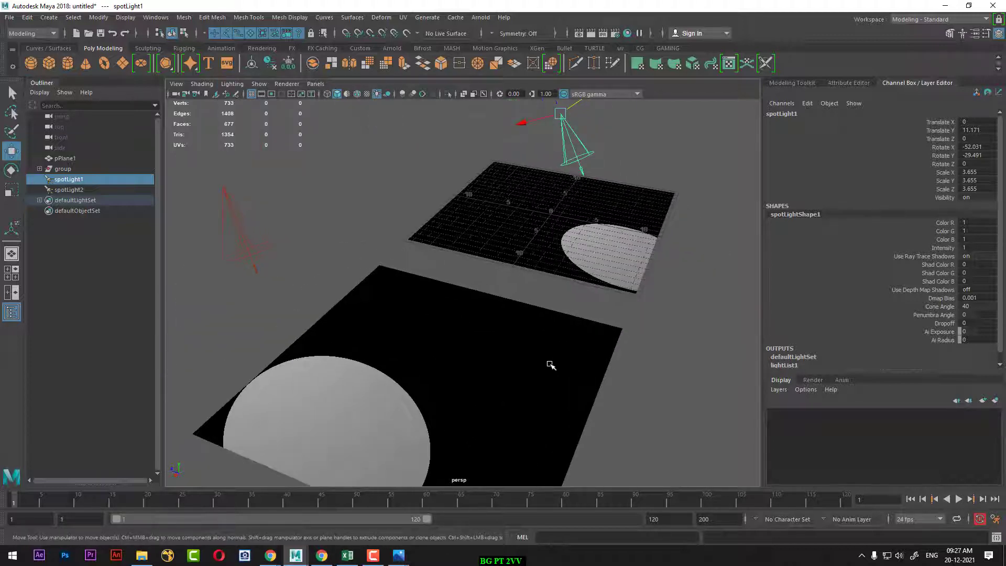
pyautogui.click(277, 252)
pyautogui.moveTo(258, 288); pyautogui.dragTo(259, 289)
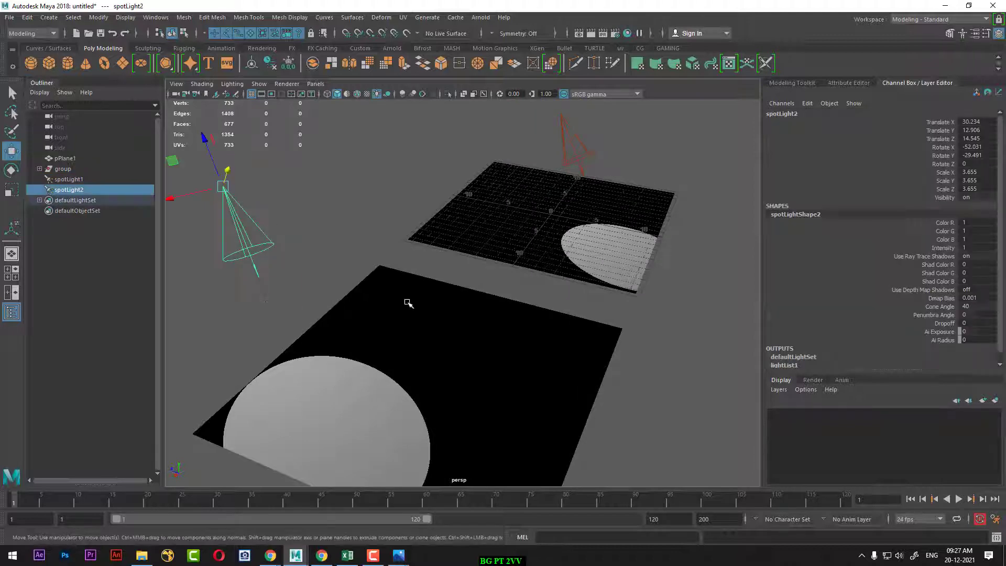
pyautogui.click(298, 465)
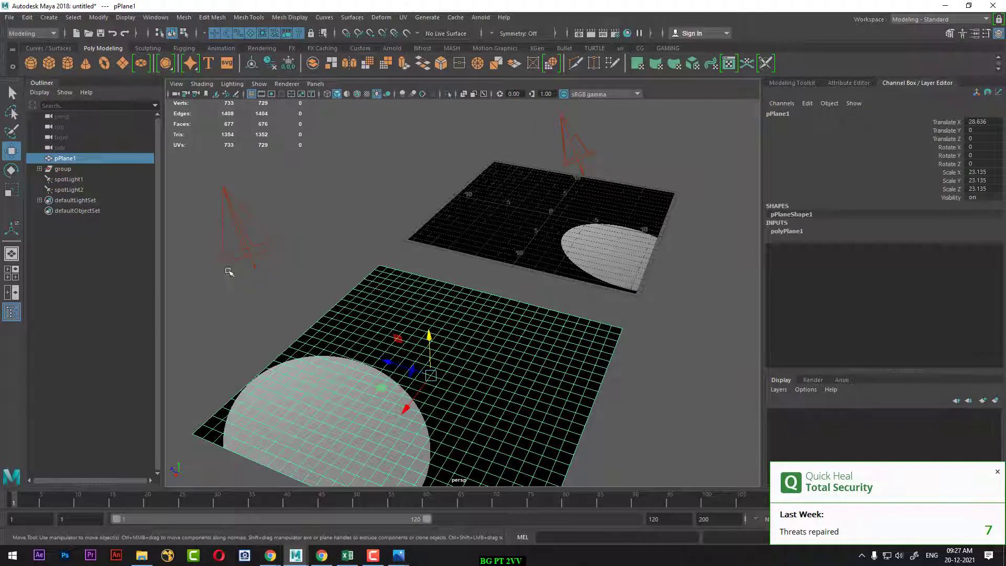
pyautogui.keyDown('shift'); pyautogui.moveTo(224, 224); pyautogui.dragTo(292, 370); pyautogui.keyUp('shift')
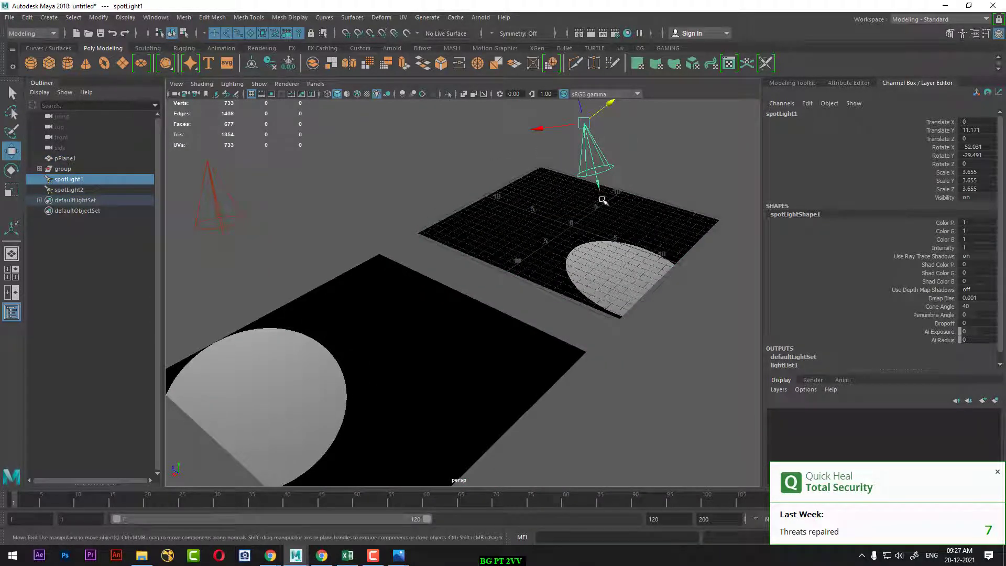
pyautogui.moveTo(666, 243)
pyautogui.keyDown('alt'); pyautogui.mouseDown()
pyautogui.moveTo(578, 345)
pyautogui.moveTo(547, 299)
pyautogui.moveTo(548, 370)
pyautogui.mouseUp(); pyautogui.keyUp('alt')
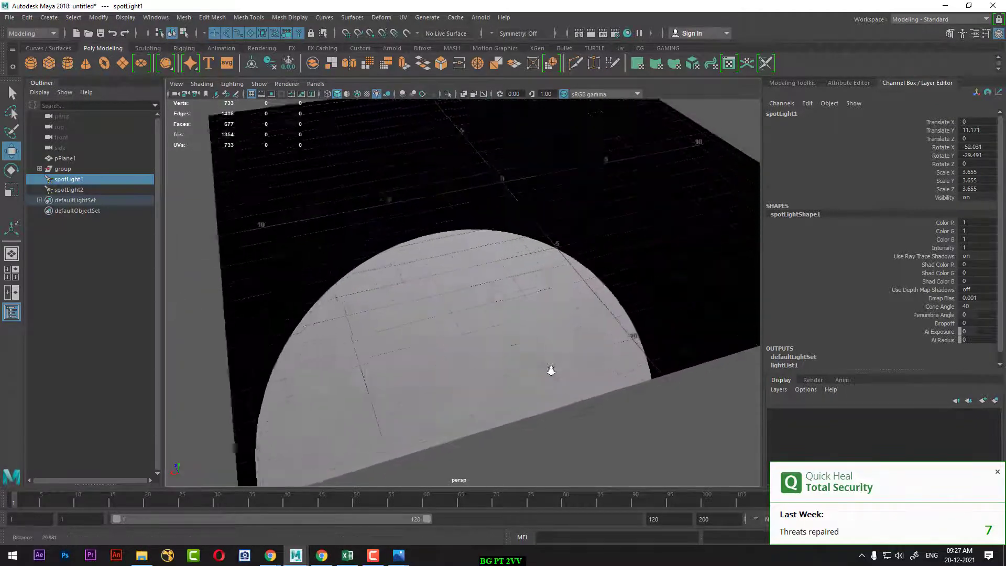
# - Test-render the two lit planes with the Maya Software renderer
pyautogui.click(590, 33)
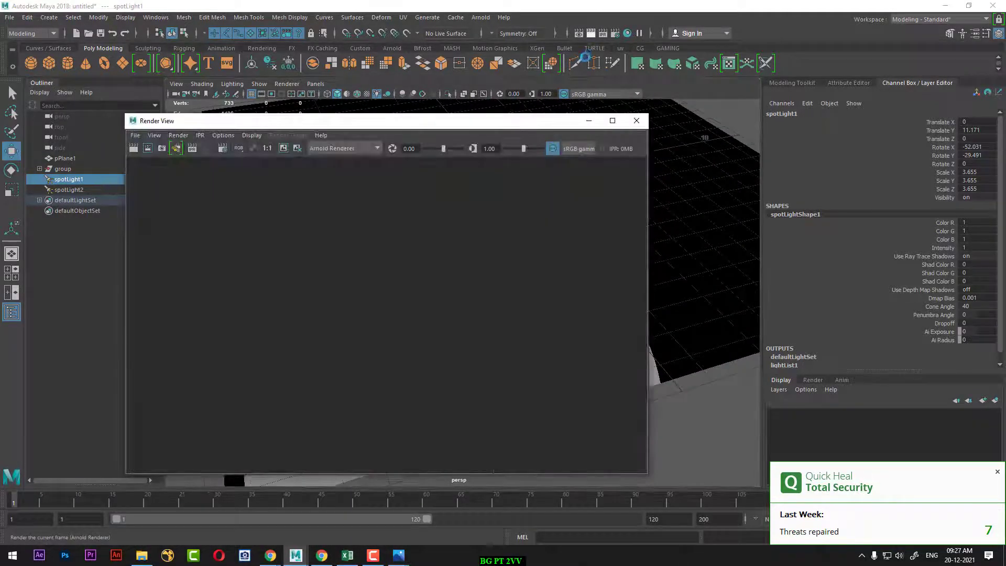
pyautogui.click(359, 150)
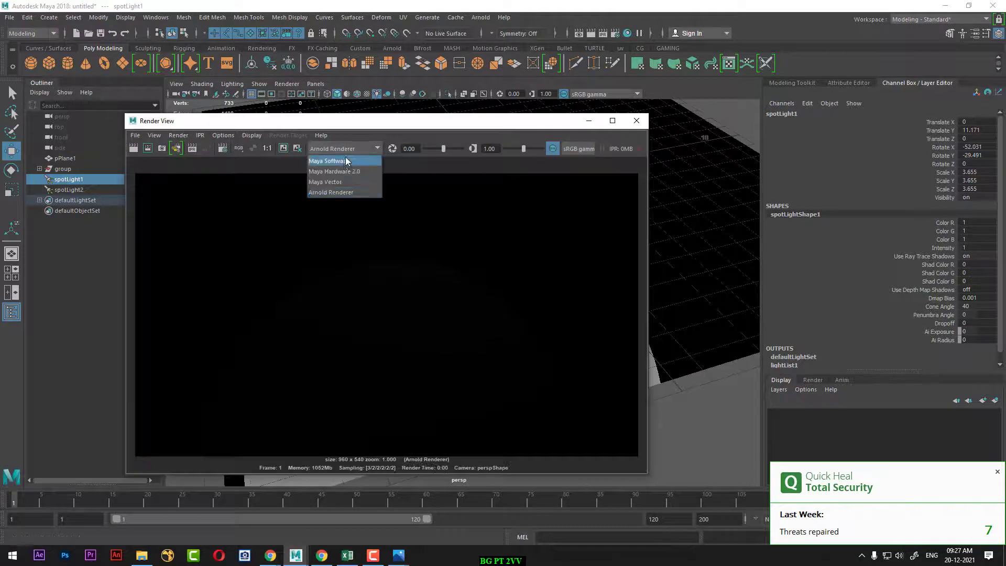
pyautogui.click(134, 148)
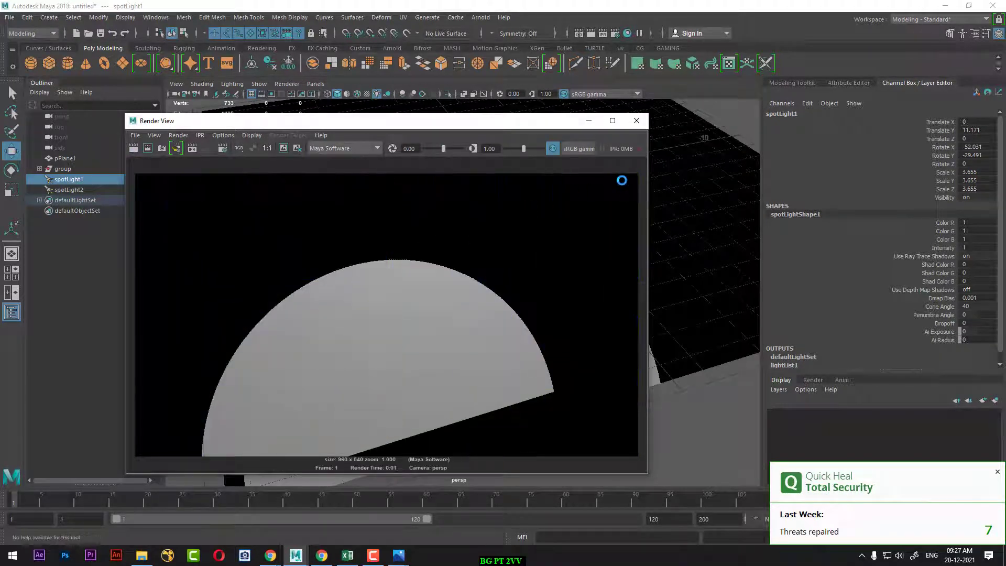
pyautogui.click(640, 122)
# - Slide spotLight2 right along X so its full pool lands on the left plane, and re-render
pyautogui.keyDown('alt'); pyautogui.moveTo(557, 285); pyautogui.dragTo(483, 292); pyautogui.keyUp('alt')
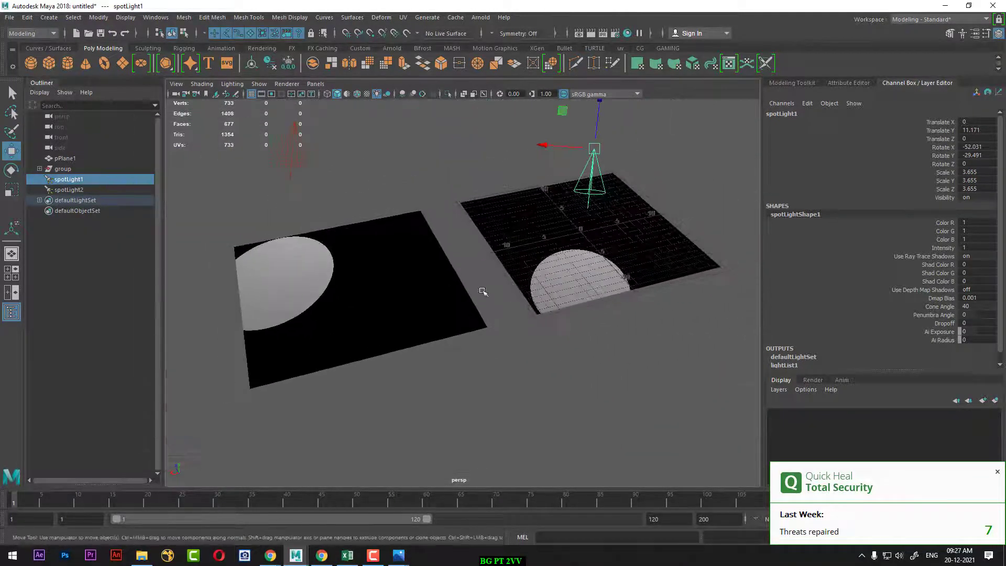
pyautogui.click(299, 149)
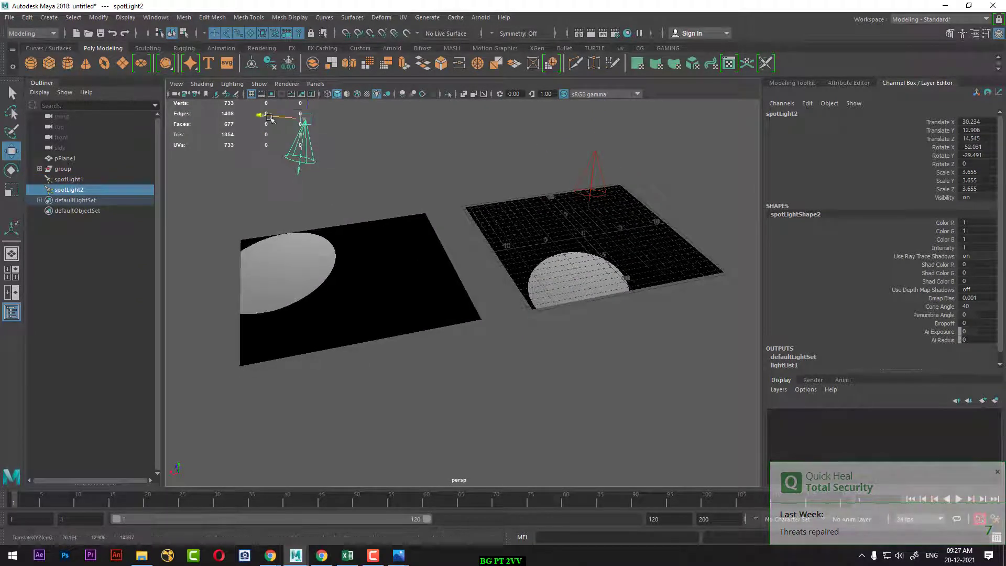
pyautogui.moveTo(252, 123); pyautogui.dragTo(296, 125)
pyautogui.click(591, 33)
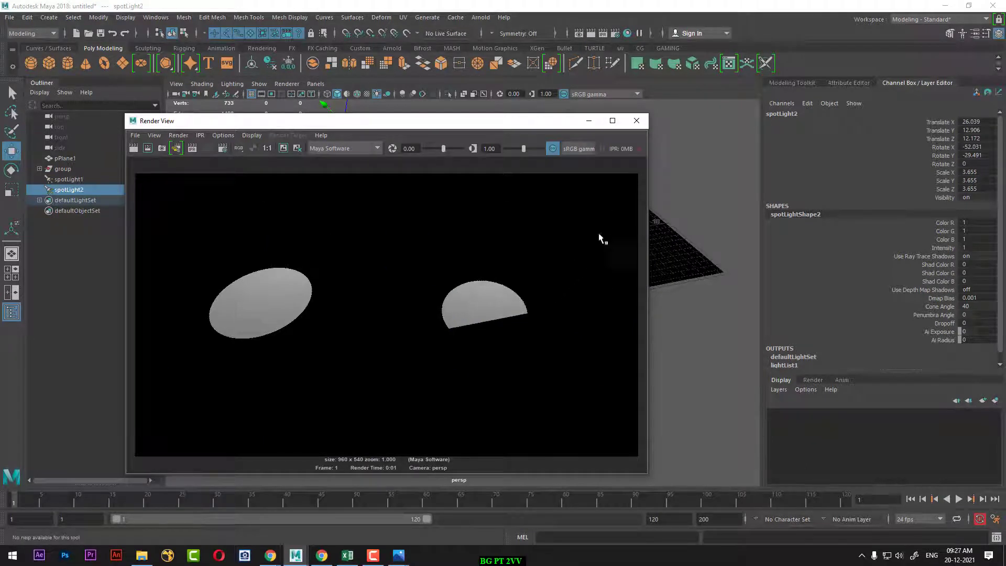
pyautogui.click(636, 120)
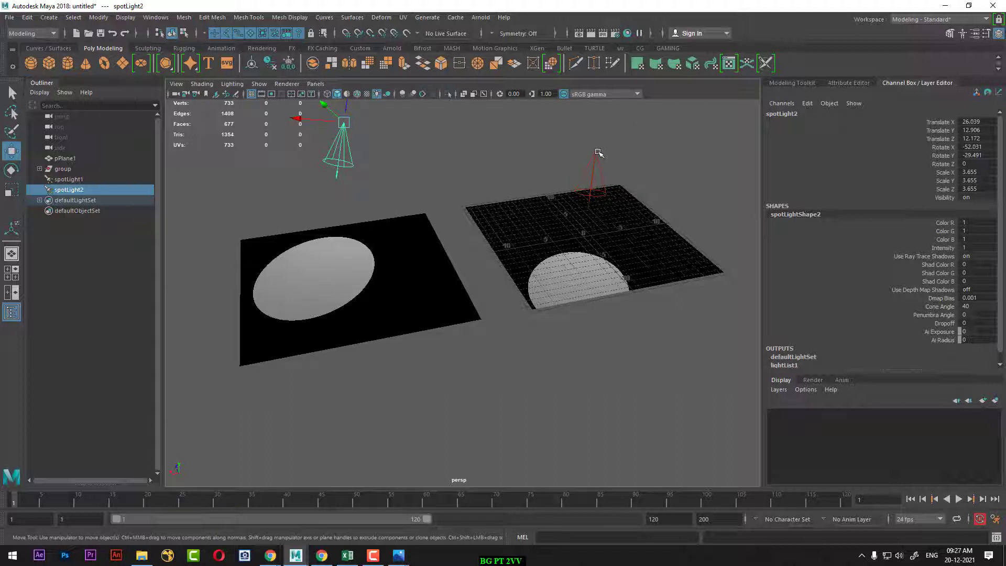
pyautogui.moveTo(375, 215); pyautogui.dragTo(442, 333)
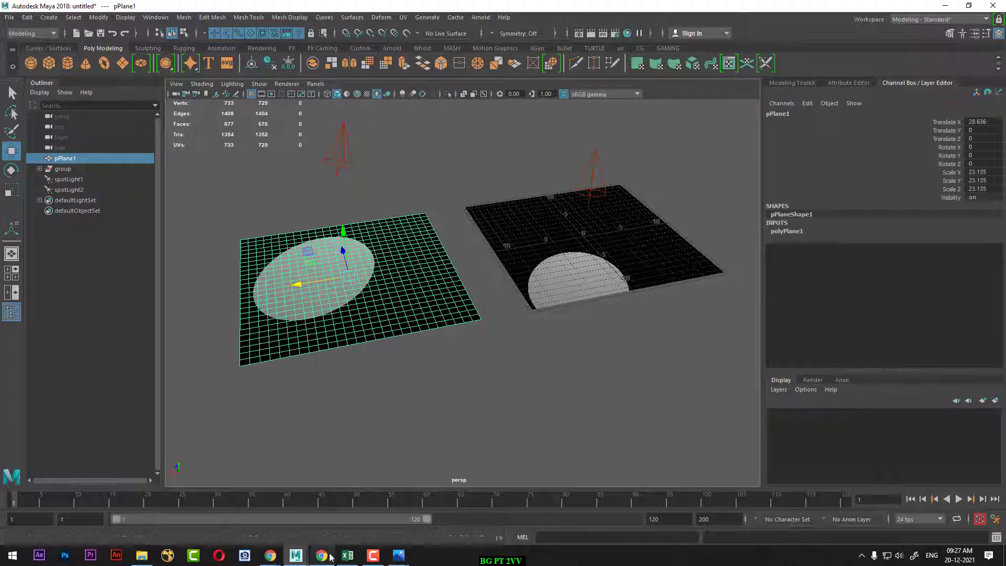
pyautogui.moveTo(295, 555)
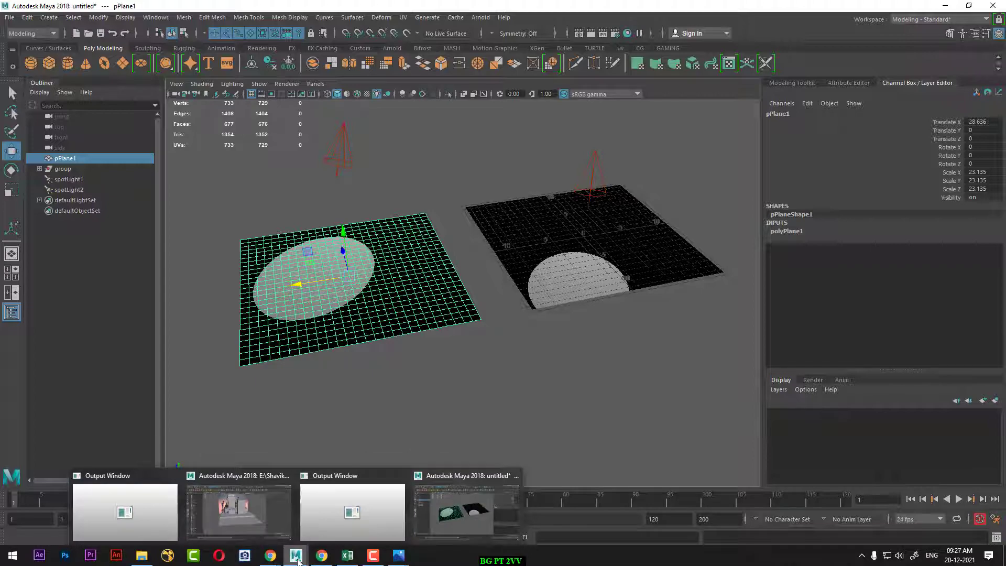
# - Return to the street scene and zoom in to inspect the pCube17 wall piece
pyautogui.click(247, 511)
pyautogui.moveTo(507, 369)
pyautogui.keyDown('alt'); pyautogui.mouseDown()
pyautogui.moveTo(476, 364)
pyautogui.moveTo(644, 379)
pyautogui.moveTo(622, 386)
pyautogui.moveTo(662, 373)
pyautogui.moveTo(608, 346)
pyautogui.mouseUp(); pyautogui.keyUp('alt')
pyautogui.scroll(2, 508, 365)
pyautogui.scroll(2, 527, 430)
pyautogui.scroll(2, 503, 429)
pyautogui.scroll(2, 510, 368)
pyautogui.scroll(2, 669, 377)
pyautogui.scroll(2, 630, 372)
pyautogui.scroll(2, 595, 344)
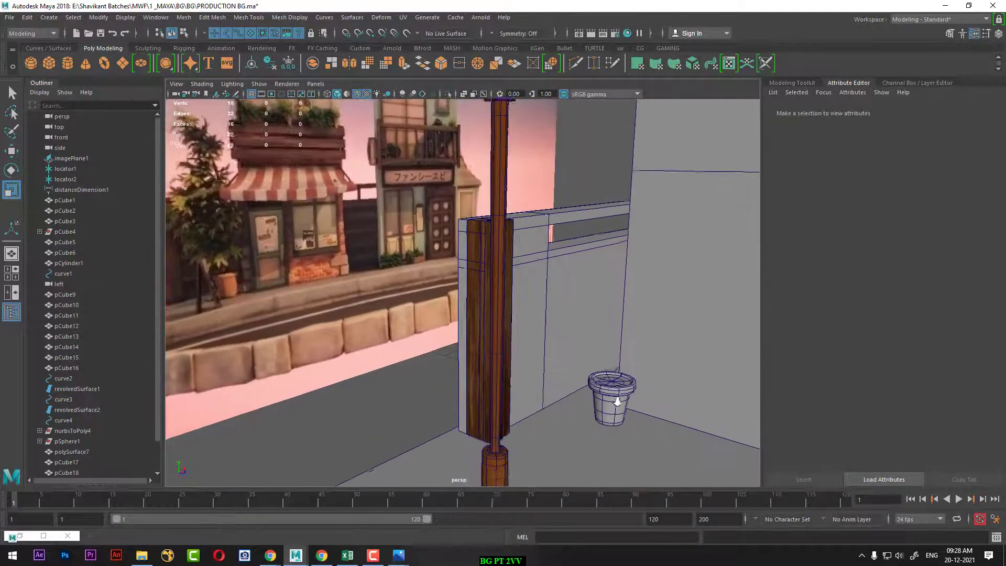
pyautogui.keyDown('alt'); pyautogui.moveTo(617, 401); pyautogui.dragTo(621, 403); pyautogui.keyUp('alt')
pyautogui.click(570, 285)
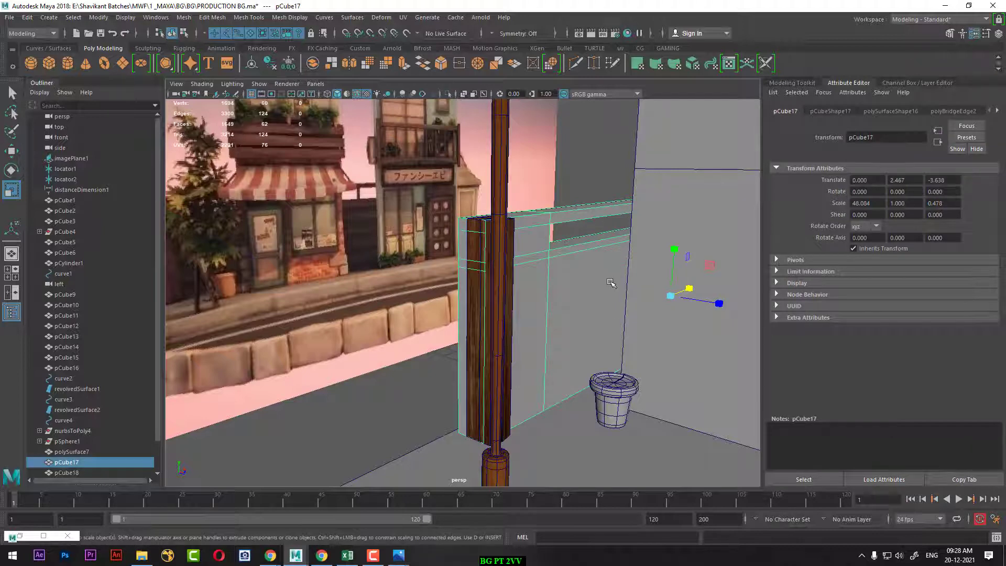
pyautogui.moveTo(596, 289)
pyautogui.keyDown('alt'); pyautogui.mouseDown()
pyautogui.moveTo(641, 285)
pyautogui.moveTo(515, 306)
pyautogui.moveTo(558, 335)
pyautogui.moveTo(590, 317)
pyautogui.mouseUp(); pyautogui.keyUp('alt')
pyautogui.scroll(-5, 516, 306)
# - Maximize the front view and frame the lamp post and whole shop front
pyautogui.press('space')
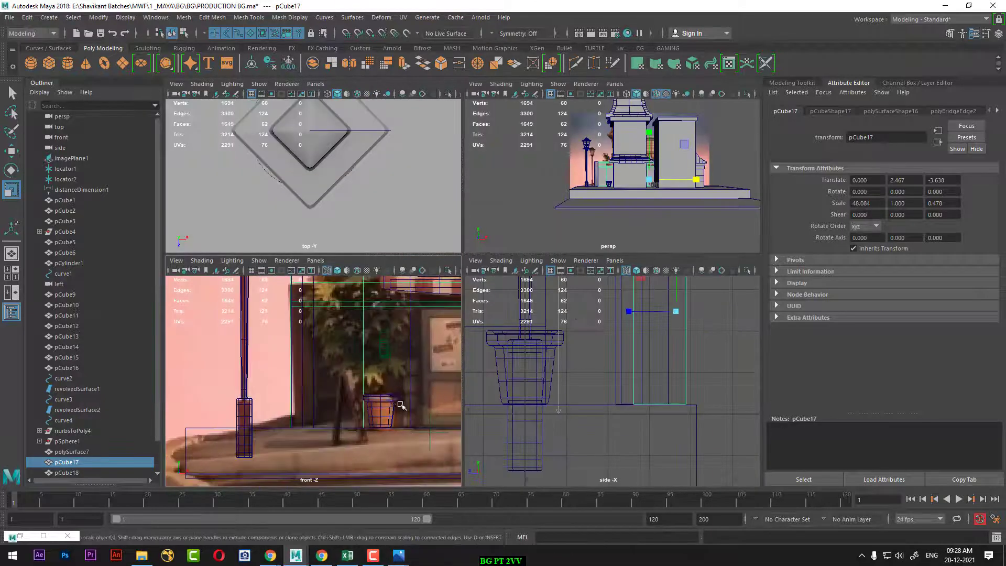
pyautogui.press('space')
pyautogui.keyDown('alt'); pyautogui.moveTo(431, 321); pyautogui.dragTo(500, 386, button='middle'); pyautogui.keyUp('alt')
pyautogui.scroll(-2, 584, 315)
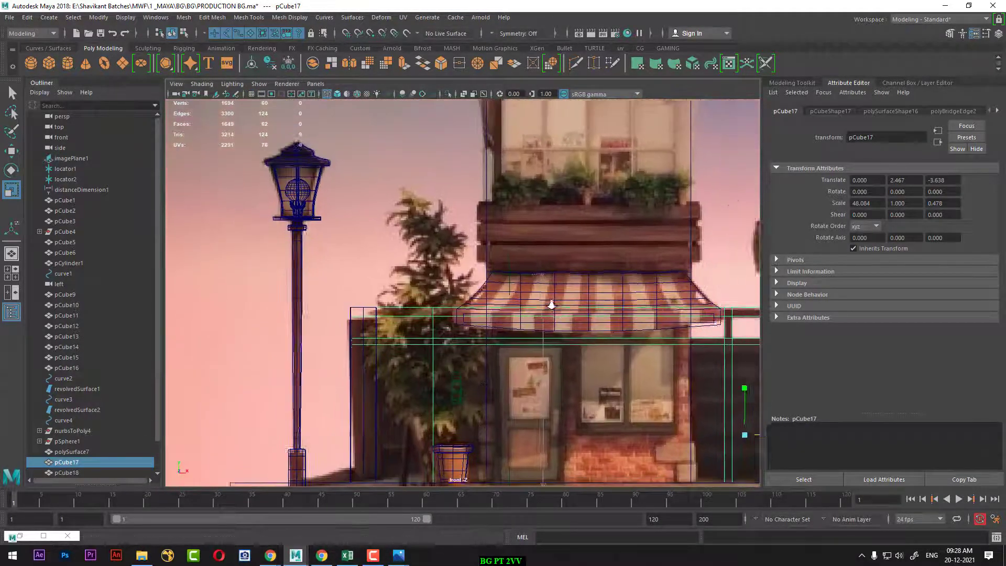
pyautogui.scroll(-2, 576, 309)
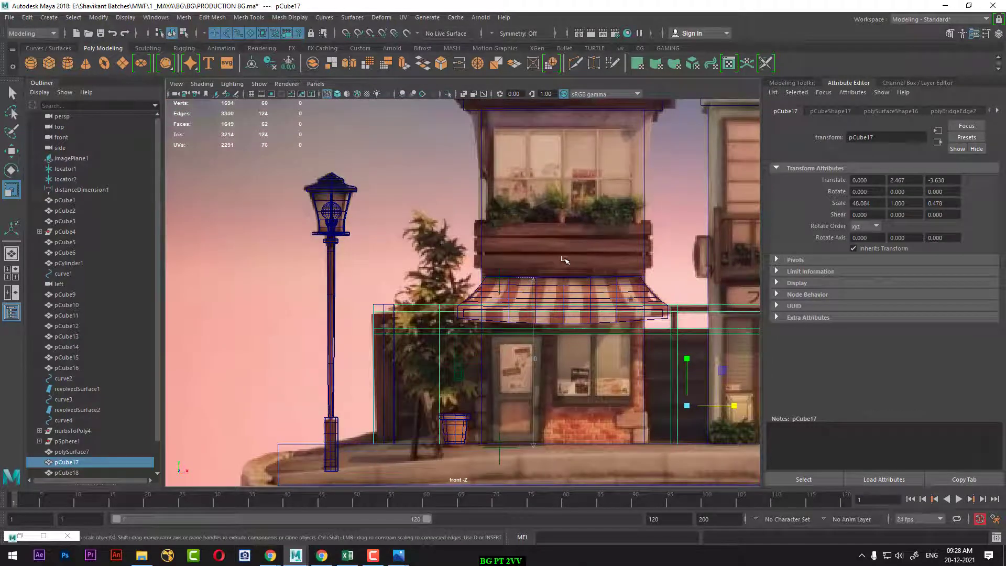
# - Duplicate the tall thin box pCube18 and move the copy left
pyautogui.click(382, 388)
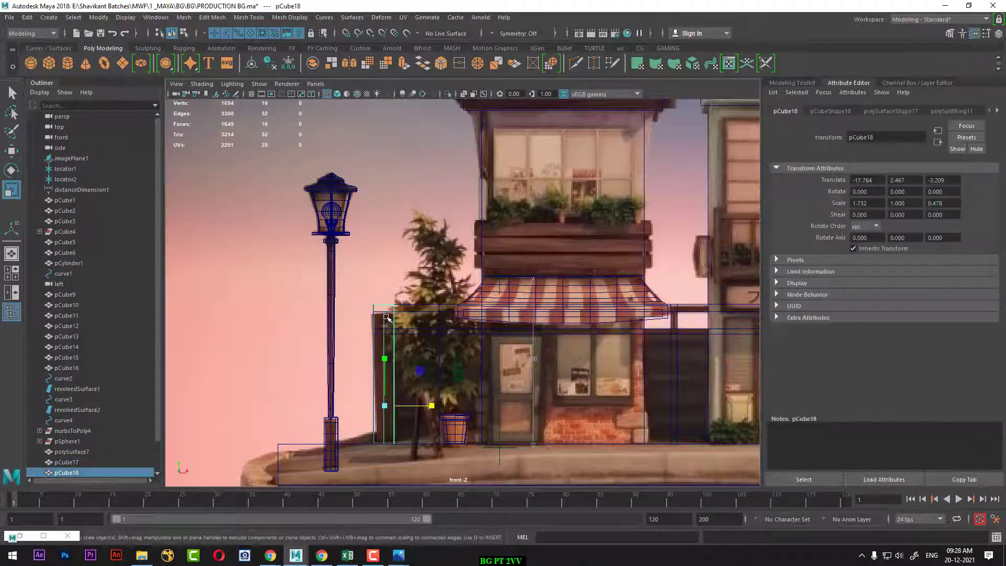
pyautogui.press('w')
pyautogui.hotkey('ctrl', 'd')
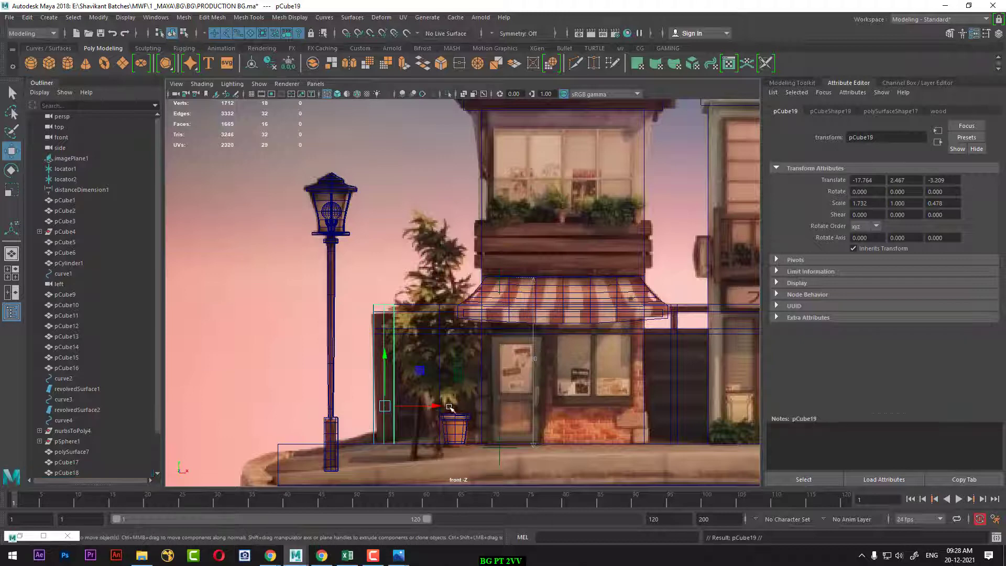
pyautogui.moveTo(443, 406); pyautogui.dragTo(352, 418)
# - Rotate the copy to Rotate Z 90 so it lies horizontal
pyautogui.press('e')
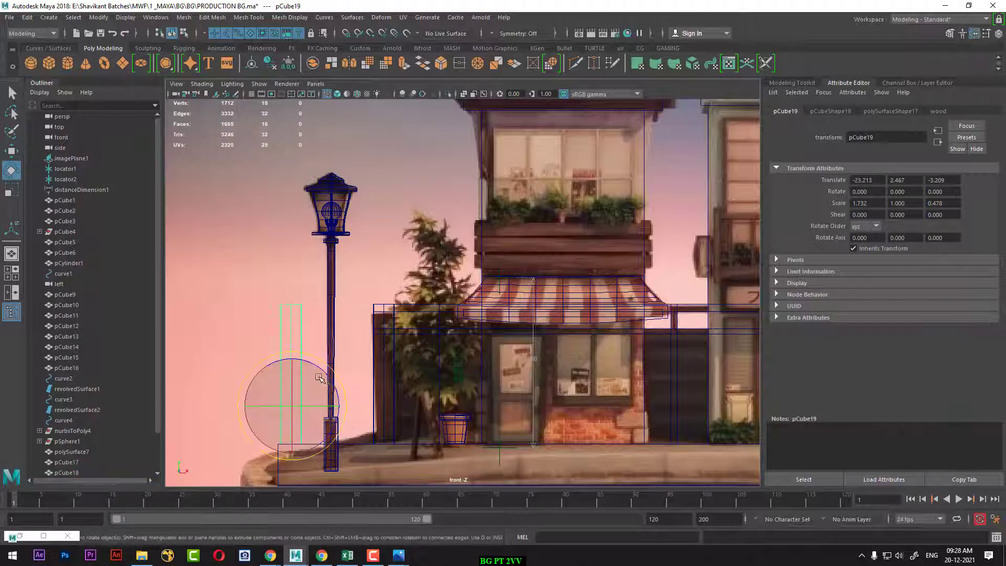
pyautogui.moveTo(326, 389)
pyautogui.mouseDown()
pyautogui.moveTo(234, 394)
pyautogui.moveTo(639, 316)
pyautogui.mouseUp()
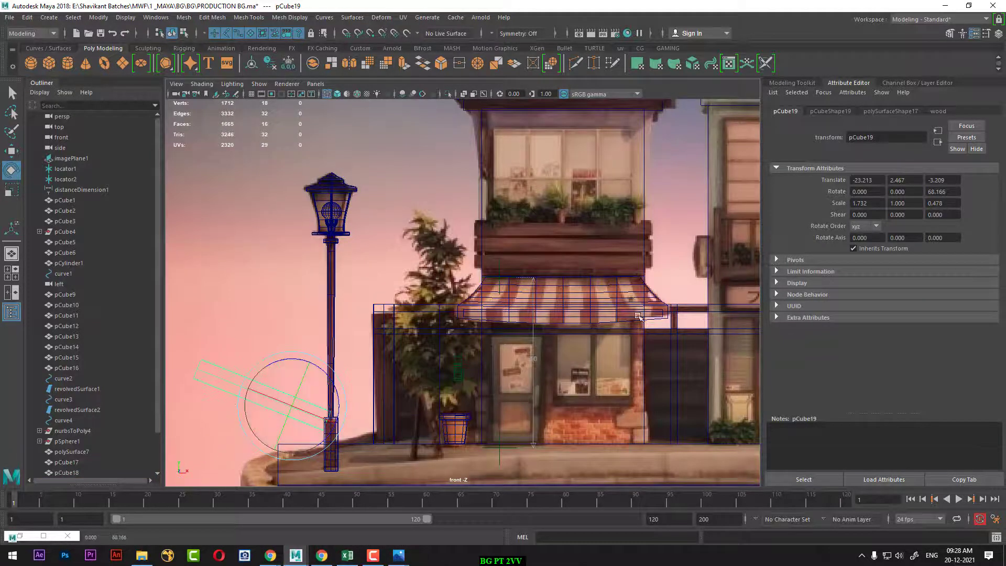
pyautogui.click(998, 33)
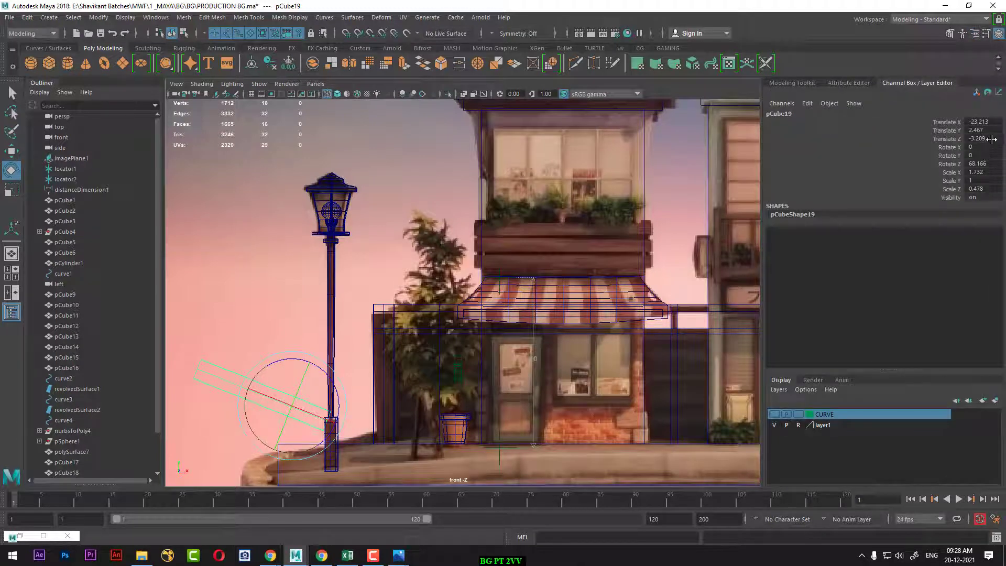
pyautogui.doubleClick(985, 164)
pyautogui.write('0')
pyautogui.press('Return')
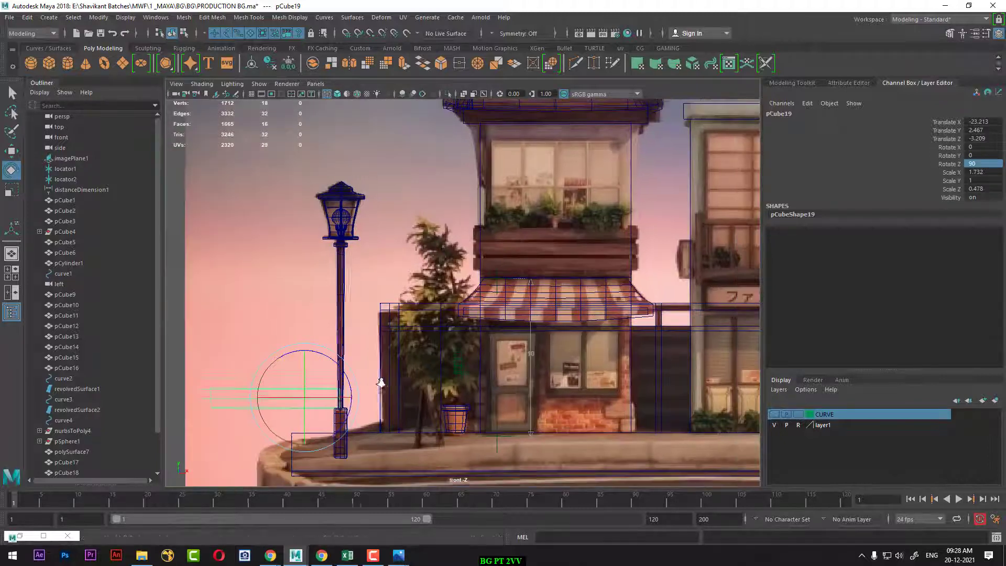
pyautogui.scroll(-2, 473, 313)
# - Raise the horizontal plank up to the window box
pyautogui.press('w')
pyautogui.moveTo(305, 397); pyautogui.dragTo(579, 262)
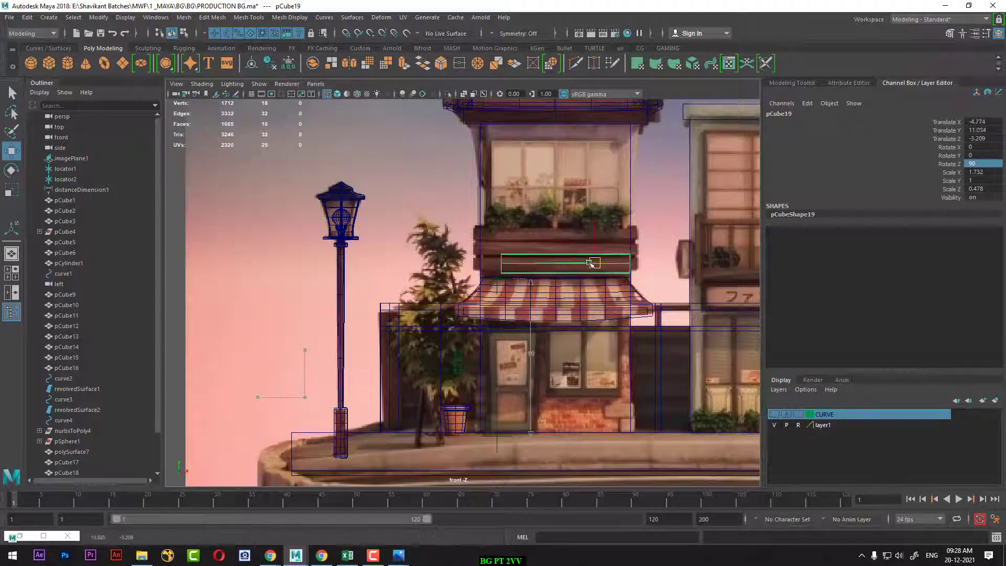
pyautogui.press('space')
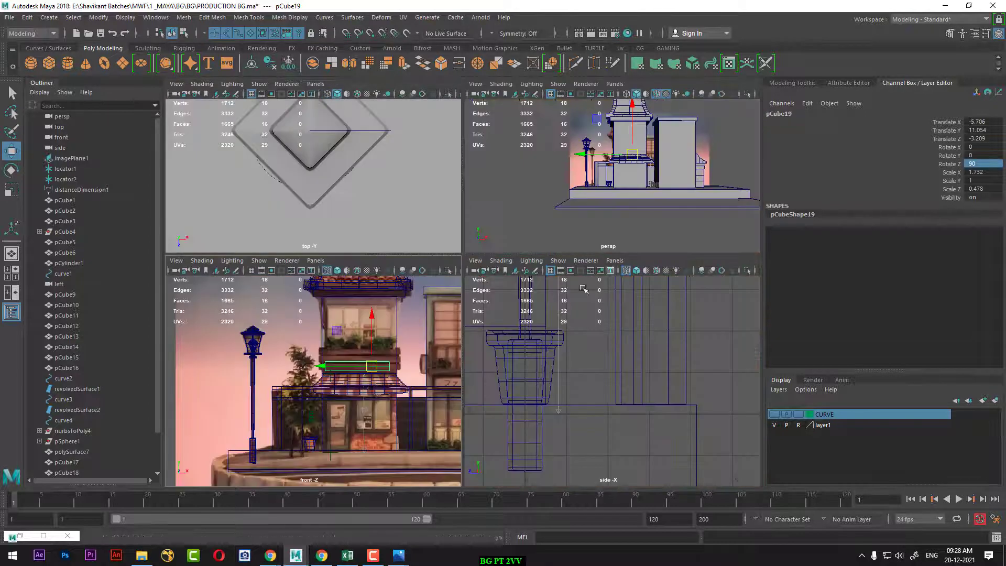
pyautogui.scroll(-2, 622, 427)
pyautogui.scroll(-2, 622, 427)
pyautogui.scroll(3, 622, 427)
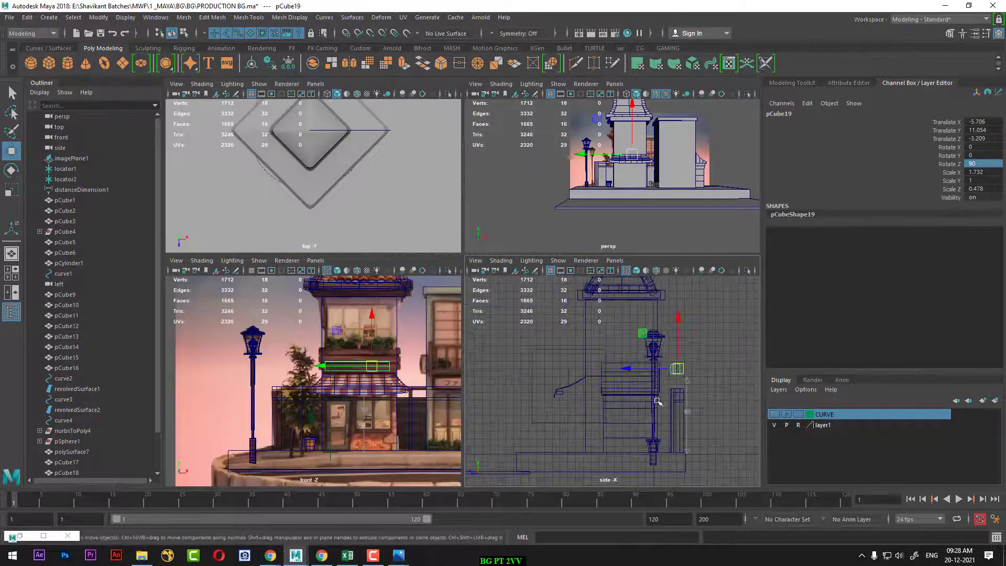
# - Slide the plank forward against the shop front to Translate Z 8.841
pyautogui.moveTo(635, 369); pyautogui.dragTo(521, 374)
pyautogui.scroll(2, 661, 415)
pyautogui.scroll(2, 661, 416)
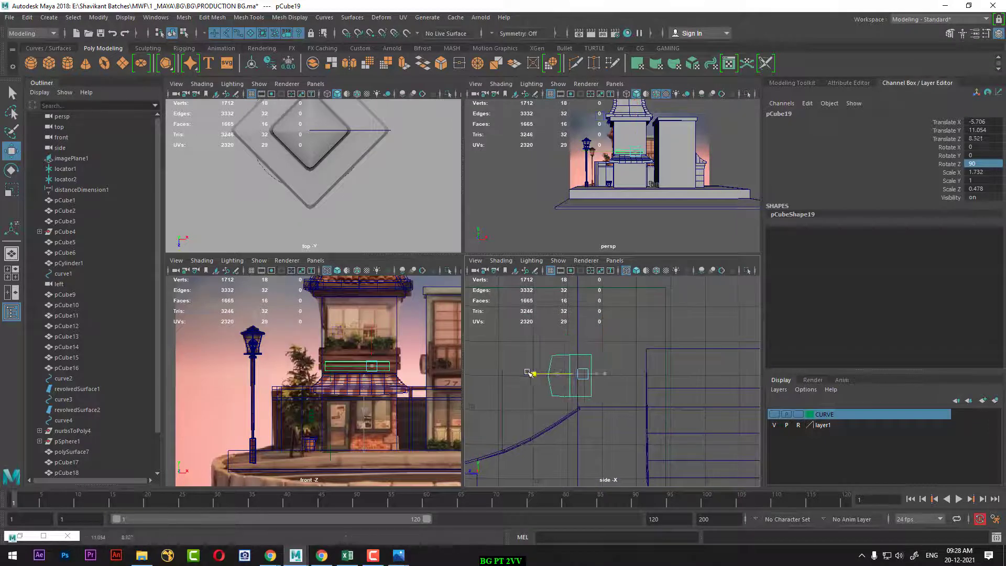
pyautogui.scroll(2, 369, 393)
pyautogui.scroll(2, 369, 393)
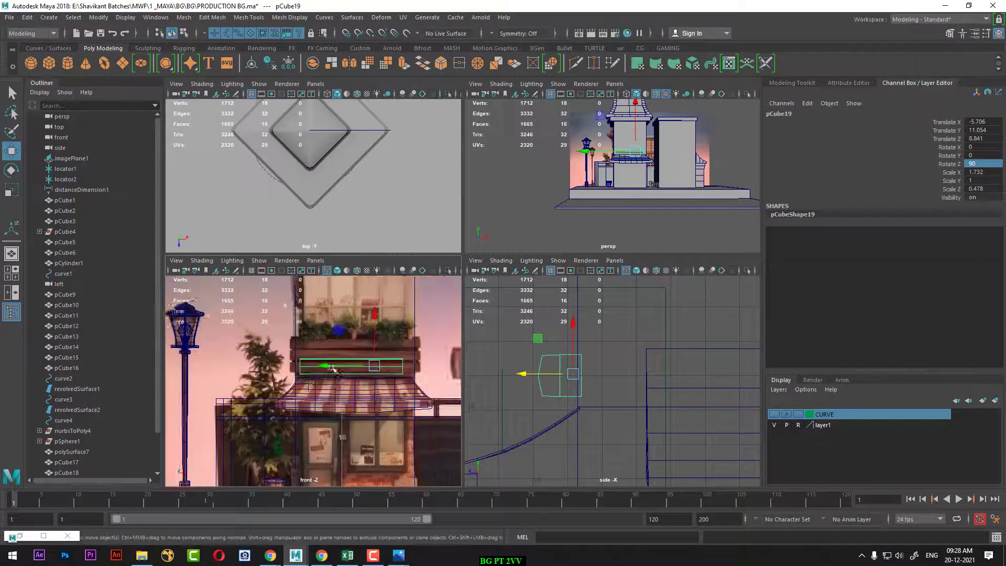
pyautogui.scroll(1, 369, 393)
pyautogui.moveTo(655, 172)
pyautogui.keyDown('alt'); pyautogui.mouseDown()
pyautogui.moveTo(713, 204)
pyautogui.moveTo(681, 210)
pyautogui.mouseUp(); pyautogui.keyUp('alt')
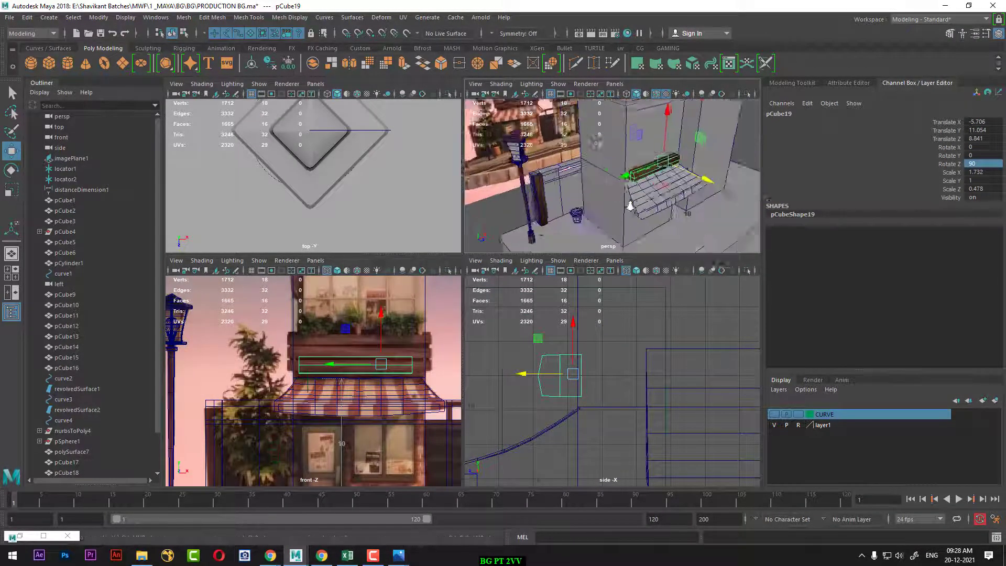
pyautogui.scroll(2, 664, 211)
pyautogui.scroll(2, 663, 210)
# - Delete the extra bottom edges from the pCube19 beam
pyautogui.rightClick(664, 210)
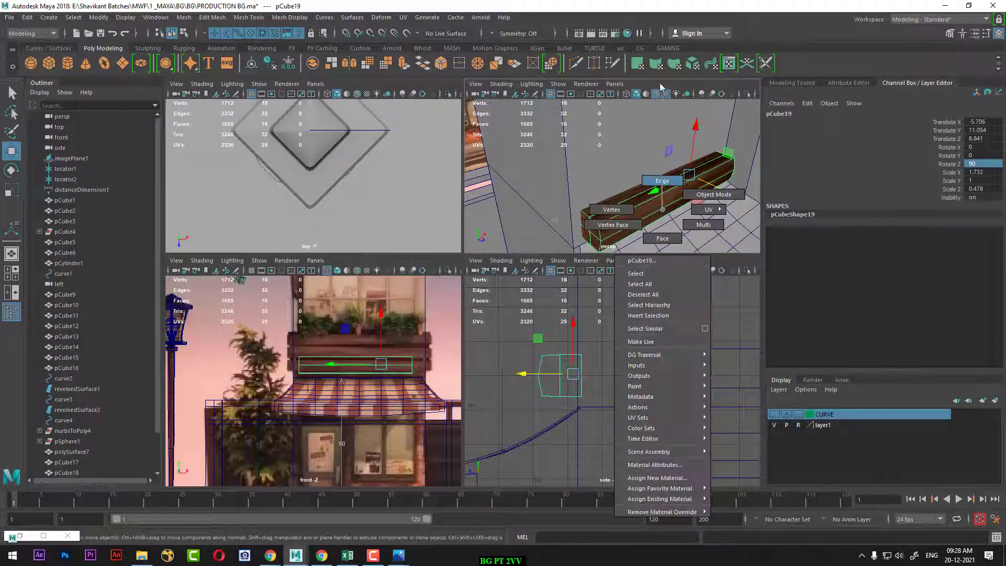
pyautogui.click(626, 211)
pyautogui.click(622, 235)
pyautogui.doubleClick(615, 235)
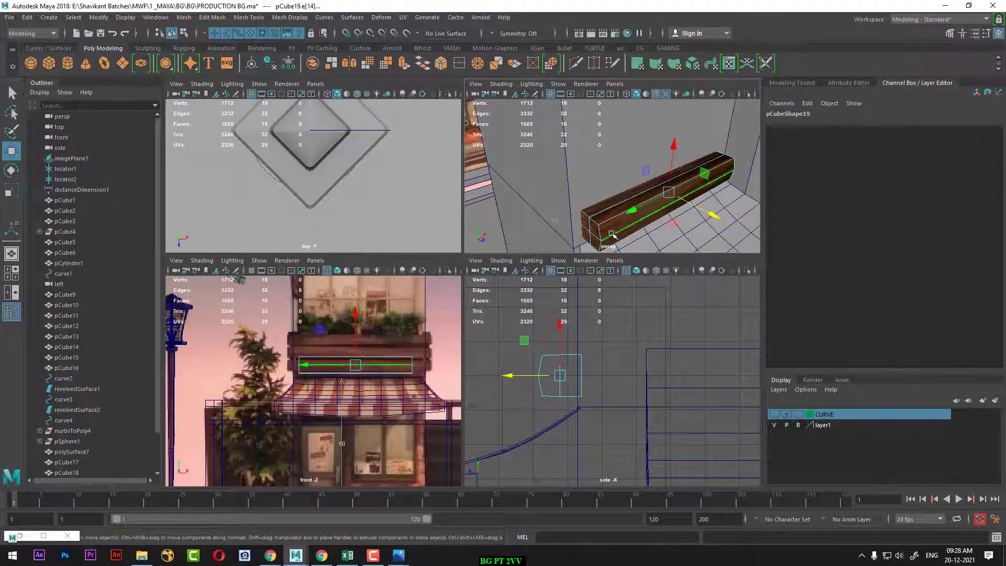
pyautogui.click(650, 183)
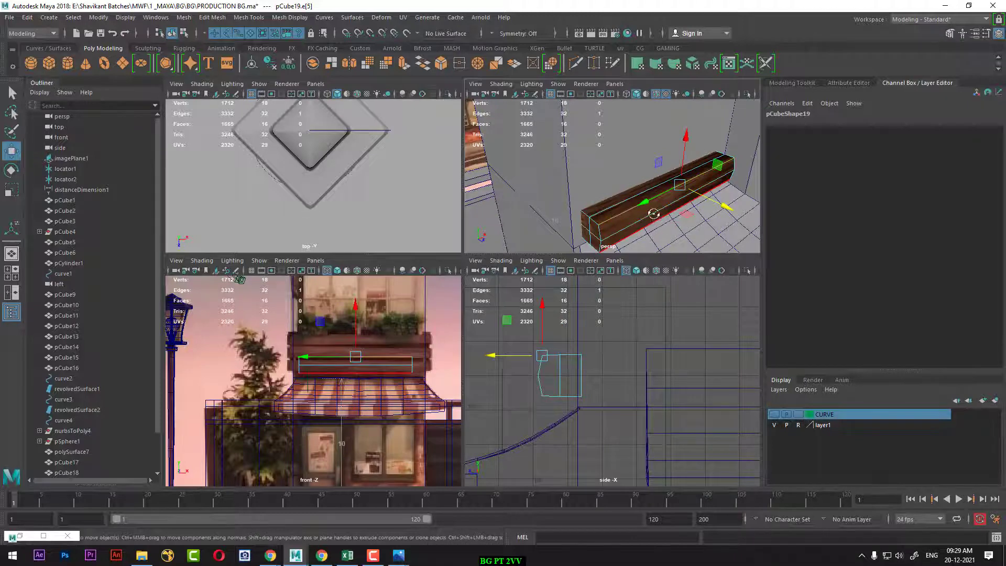
pyautogui.moveTo(649, 183)
pyautogui.keyDown('alt'); pyautogui.mouseDown()
pyautogui.moveTo(672, 162)
pyautogui.moveTo(664, 189)
pyautogui.moveTo(699, 209)
pyautogui.moveTo(712, 203)
pyautogui.moveTo(697, 209)
pyautogui.mouseUp(); pyautogui.keyUp('alt')
pyautogui.keyDown('shift'); pyautogui.click(681, 186); pyautogui.keyUp('shift')
pyautogui.press('r')
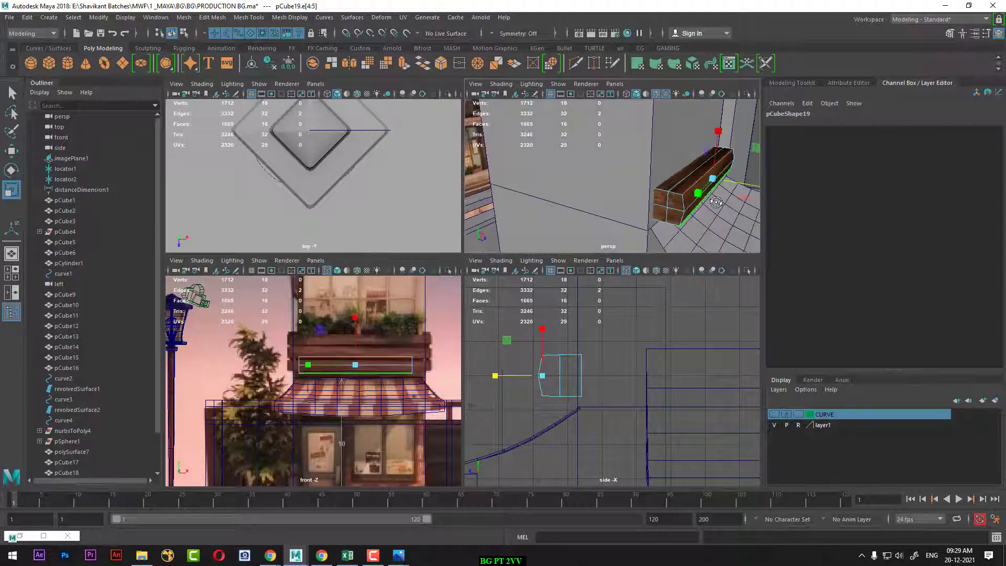
pyautogui.press('w')
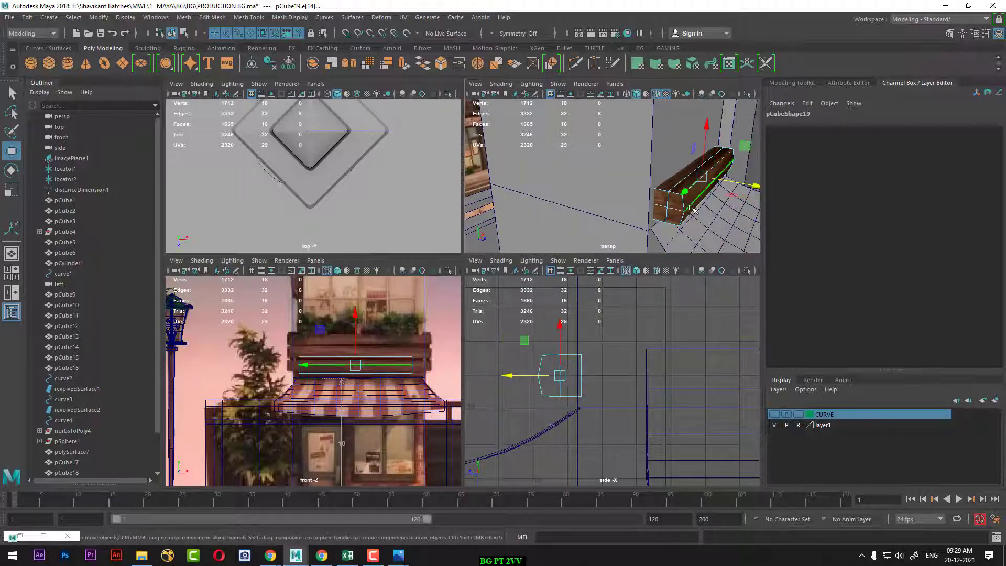
pyautogui.press('Delete')
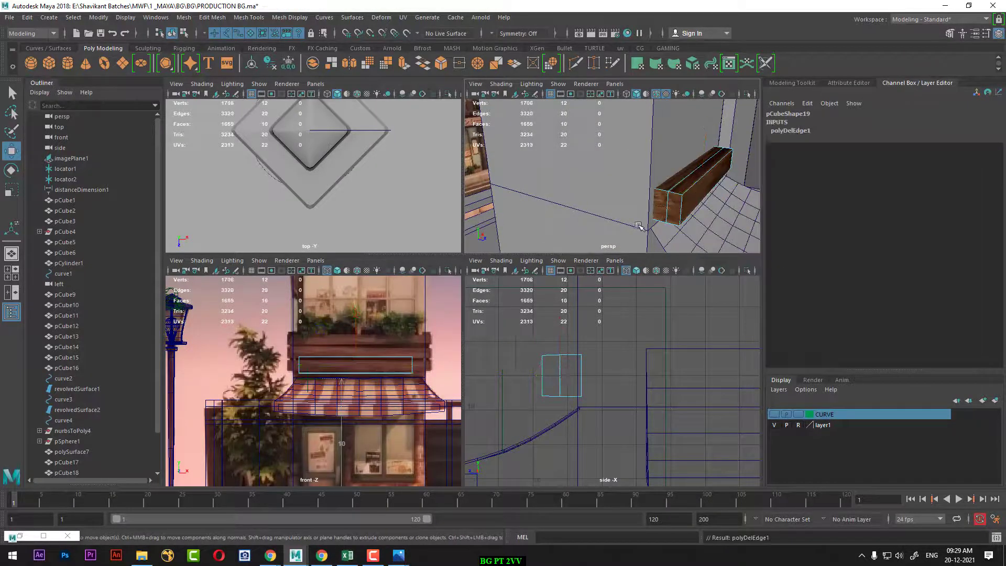
# - Stretch the beam's end vertices out to the window box's full width in front view
pyautogui.keyDown('alt'); pyautogui.moveTo(639, 226); pyautogui.dragTo(602, 200); pyautogui.keyUp('alt')
pyautogui.moveTo(580, 191); pyautogui.dragTo(633, 192, button='right')
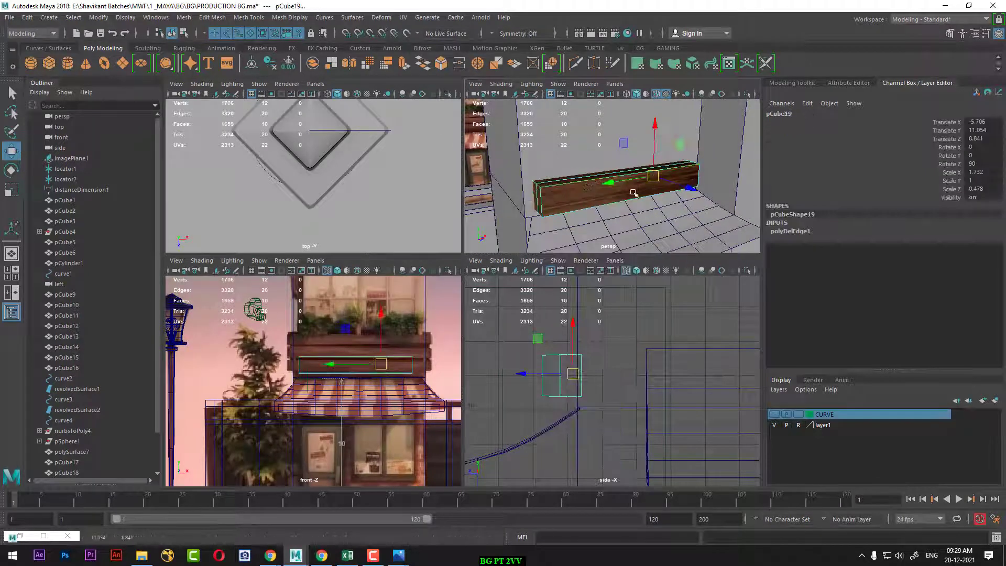
pyautogui.press('space')
pyautogui.scroll(2, 650, 266)
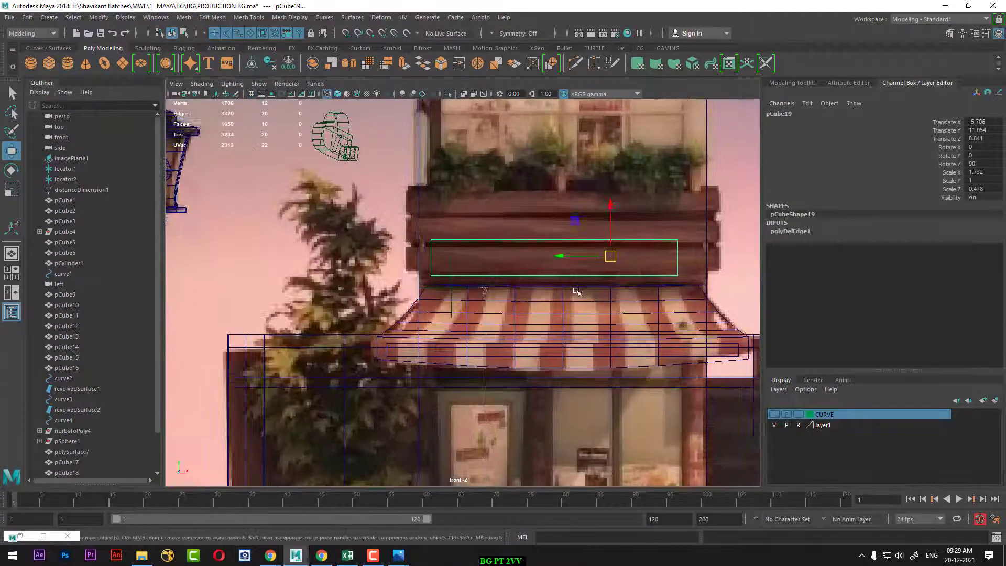
pyautogui.scroll(1, 650, 266)
pyautogui.keyDown('alt'); pyautogui.moveTo(650, 266); pyautogui.dragTo(572, 277, button='middle'); pyautogui.keyUp('alt')
pyautogui.moveTo(650, 247); pyautogui.dragTo(603, 225, button='right')
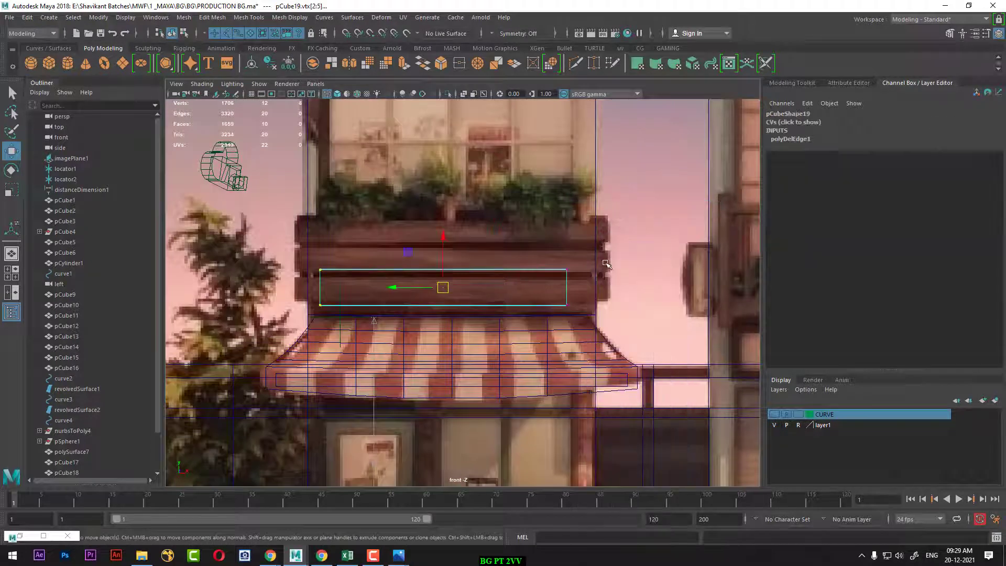
pyautogui.moveTo(600, 249); pyautogui.dragTo(258, 290)
pyautogui.press('d')
pyautogui.click(320, 287)
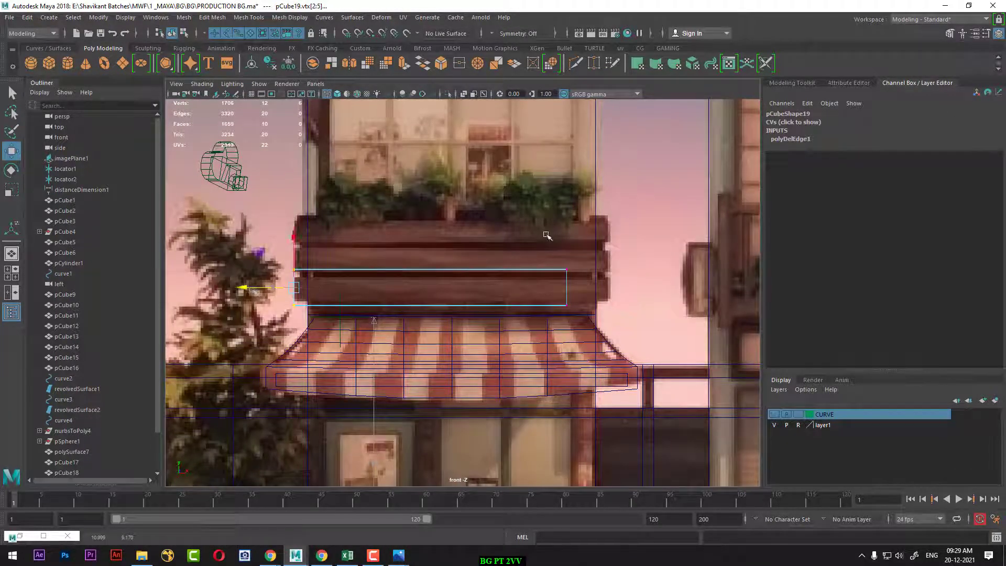
pyautogui.moveTo(582, 252)
pyautogui.mouseDown()
pyautogui.moveTo(530, 306)
pyautogui.moveTo(574, 288)
pyautogui.mouseUp()
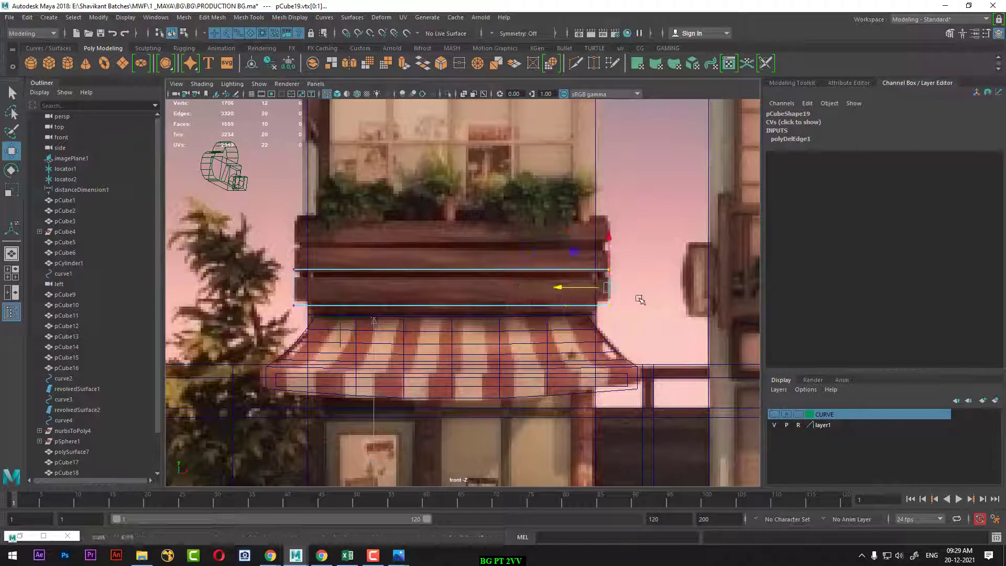
pyautogui.moveTo(655, 292); pyautogui.dragTo(199, 380)
# - Adjust the top and bottom vertices to the plank height, then return to Object Mode
pyautogui.moveTo(451, 256); pyautogui.dragTo(451, 252)
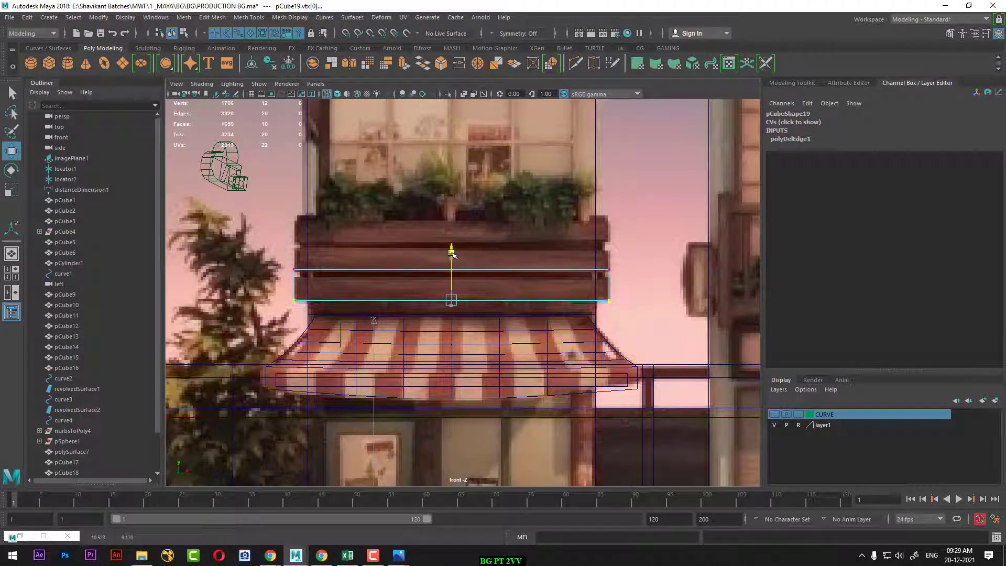
pyautogui.moveTo(301, 260); pyautogui.dragTo(617, 274)
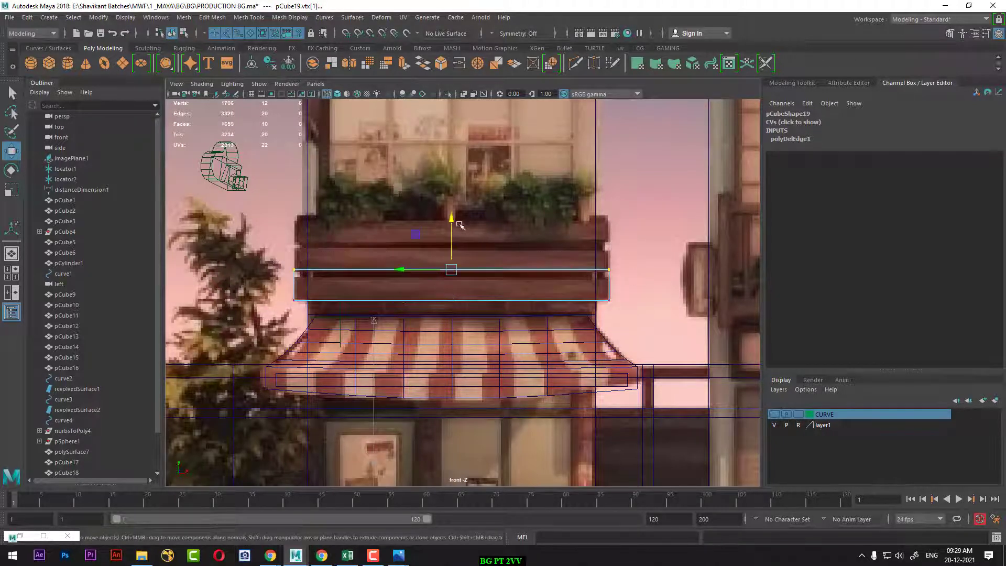
pyautogui.moveTo(452, 218); pyautogui.dragTo(451, 225)
pyautogui.moveTo(488, 253)
pyautogui.mouseDown(button='right')
pyautogui.moveTo(538, 269)
pyautogui.moveTo(640, 215)
pyautogui.mouseUp(button='right')
pyautogui.click(639, 215)
pyautogui.click(539, 295)
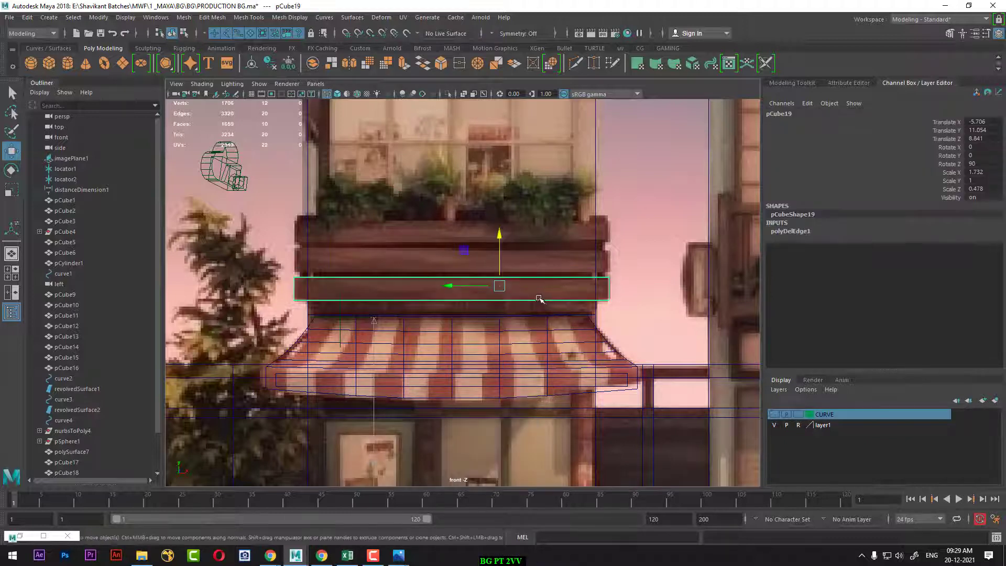
# - Duplicate the plank twice, stacking copies upward through pCube21
pyautogui.hotkey('ctrl', 'd')
pyautogui.moveTo(500, 236); pyautogui.dragTo(498, 207)
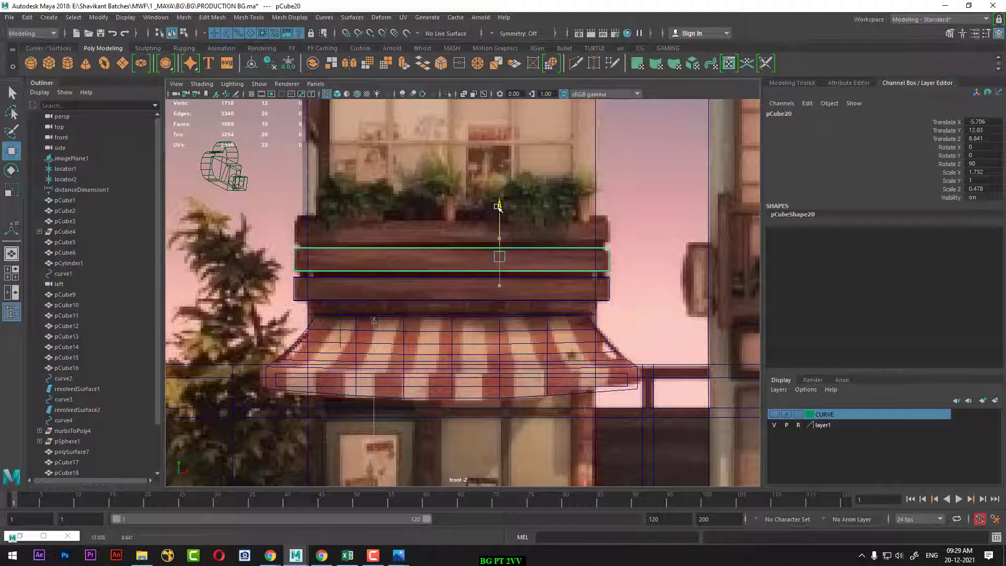
pyautogui.hotkey('shift', 'd')
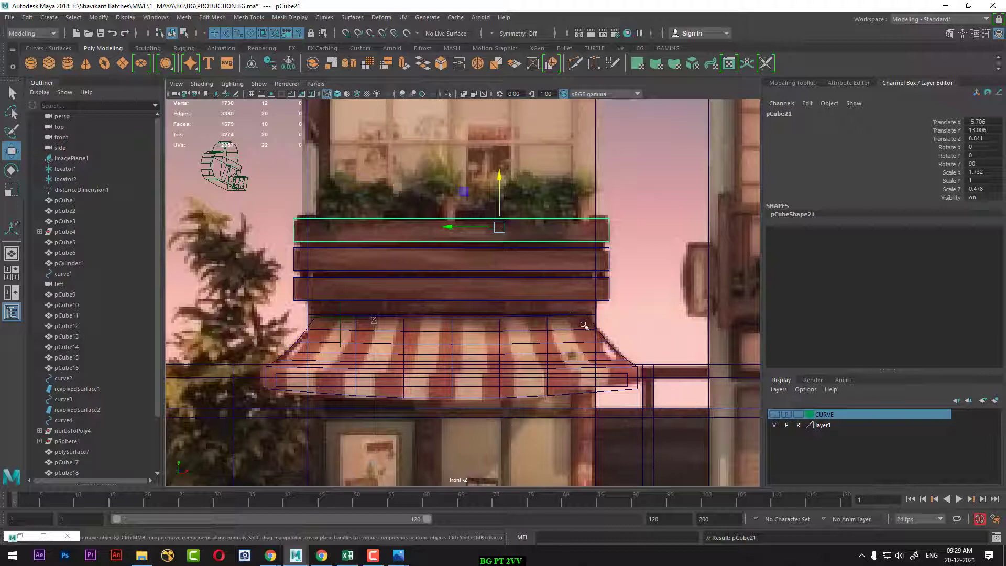
pyautogui.scroll(-1, 583, 326)
pyautogui.scroll(-1, 575, 333)
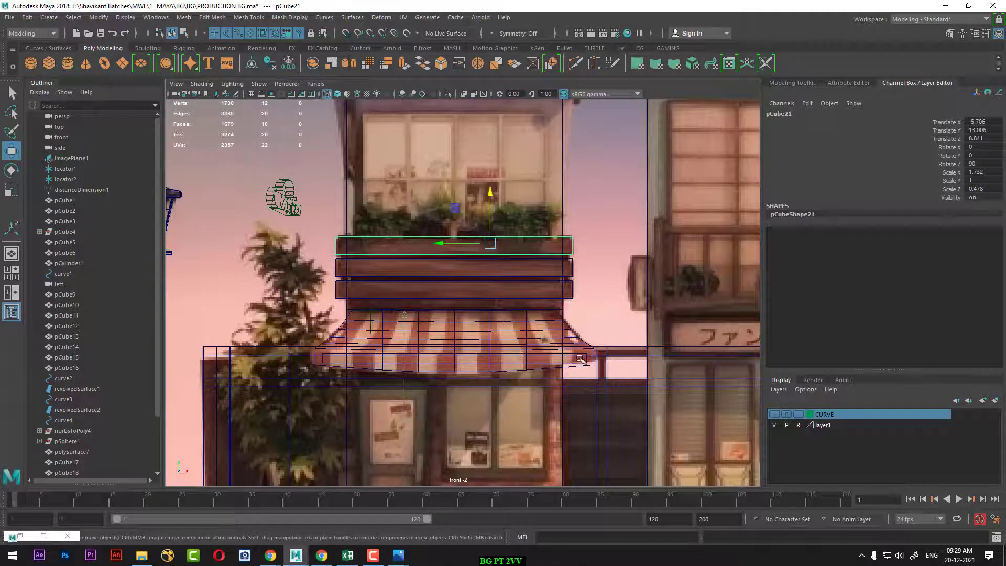
# - Scale the lower stacked beams thinner front to back, to Scale Z 0.18
pyautogui.press('space')
pyautogui.keyDown('alt'); pyautogui.moveTo(602, 173); pyautogui.dragTo(652, 205); pyautogui.keyUp('alt')
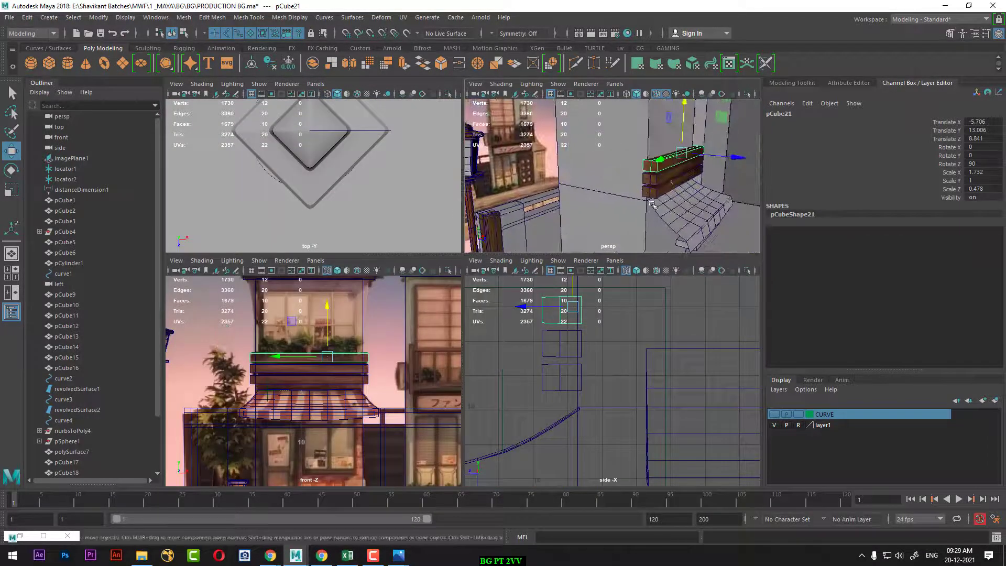
pyautogui.keyDown('shift'); pyautogui.click(668, 189); pyautogui.keyUp('shift')
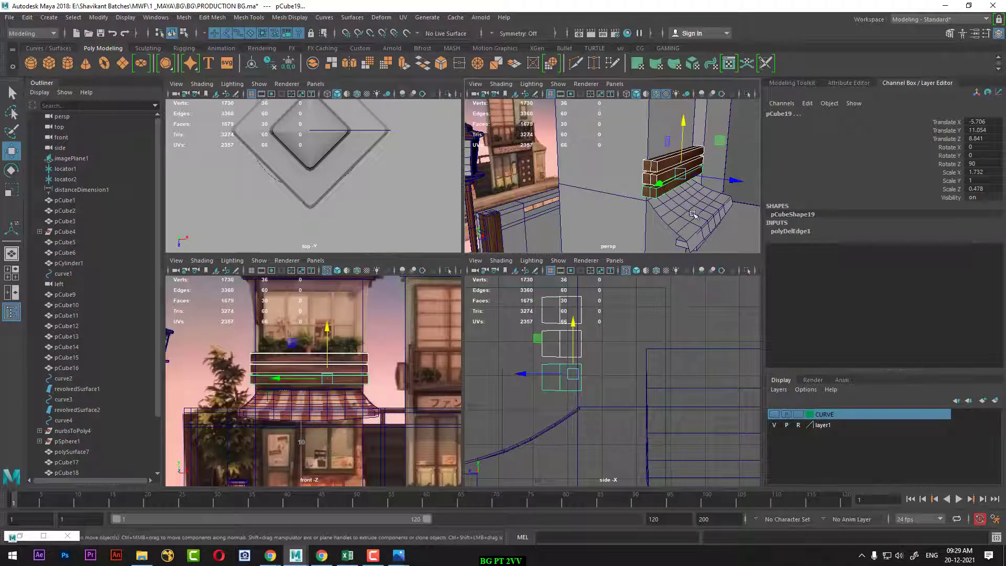
pyautogui.press('r')
pyautogui.moveTo(729, 181); pyautogui.dragTo(699, 185)
pyautogui.scroll(1, 317, 397)
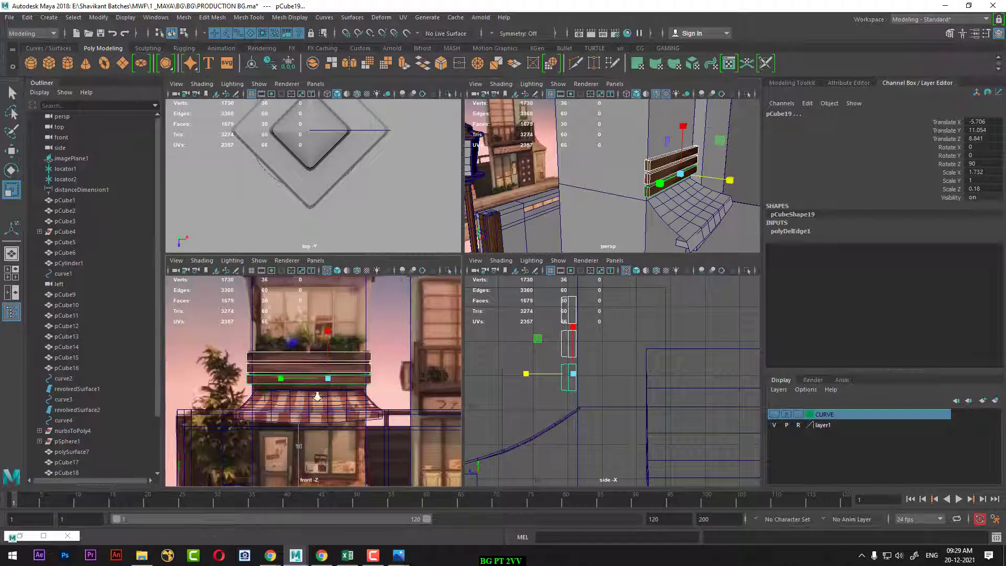
pyautogui.scroll(1, 317, 397)
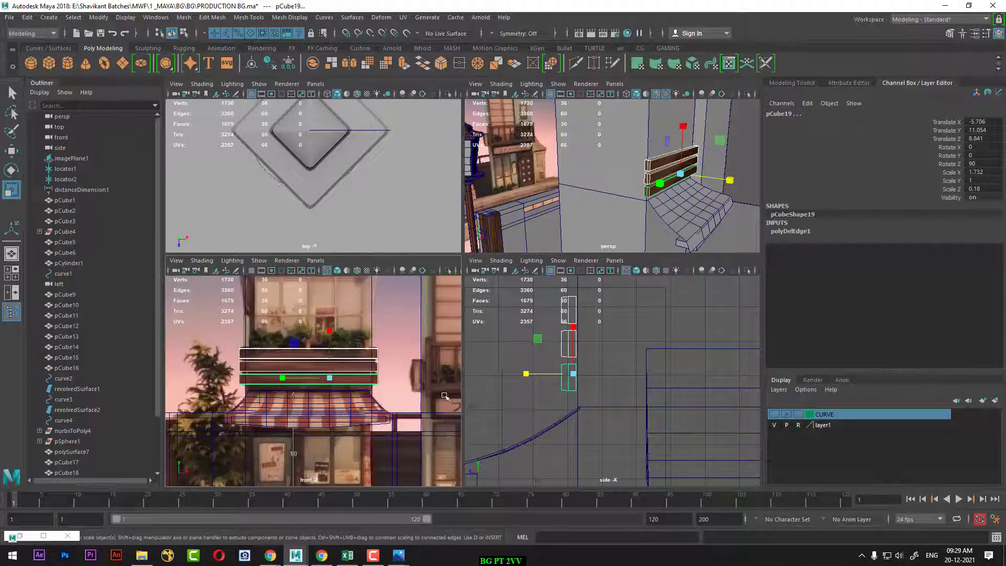
pyautogui.scroll(-1, 707, 178)
pyautogui.scroll(-1, 707, 178)
pyautogui.keyDown('alt'); pyautogui.moveTo(308, 370); pyautogui.dragTo(313, 435, button='middle'); pyautogui.keyUp('alt')
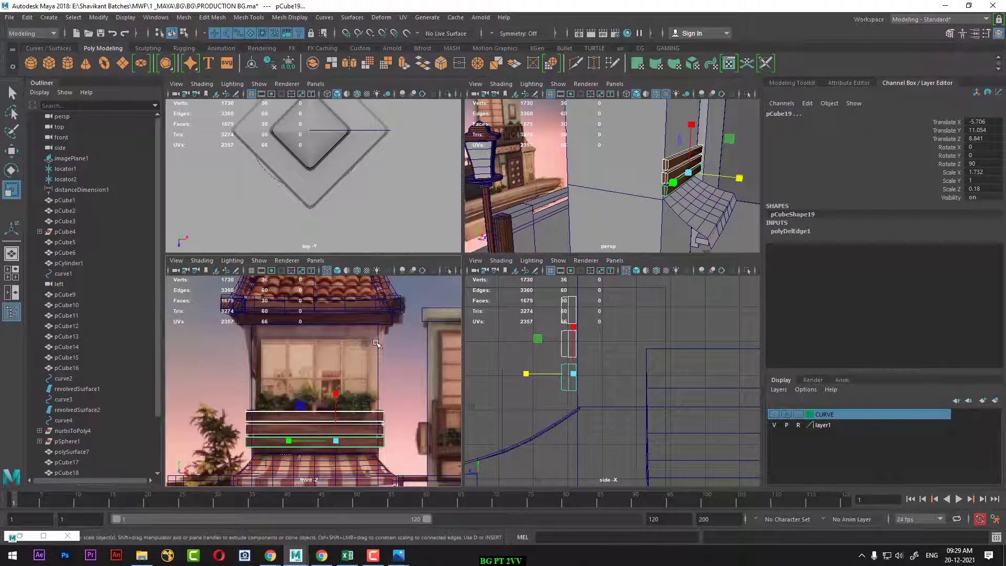
# - Insert horizontal and vertical edge loops on pCube2 along the window's top and sides
pyautogui.click(374, 349)
pyautogui.press('space')
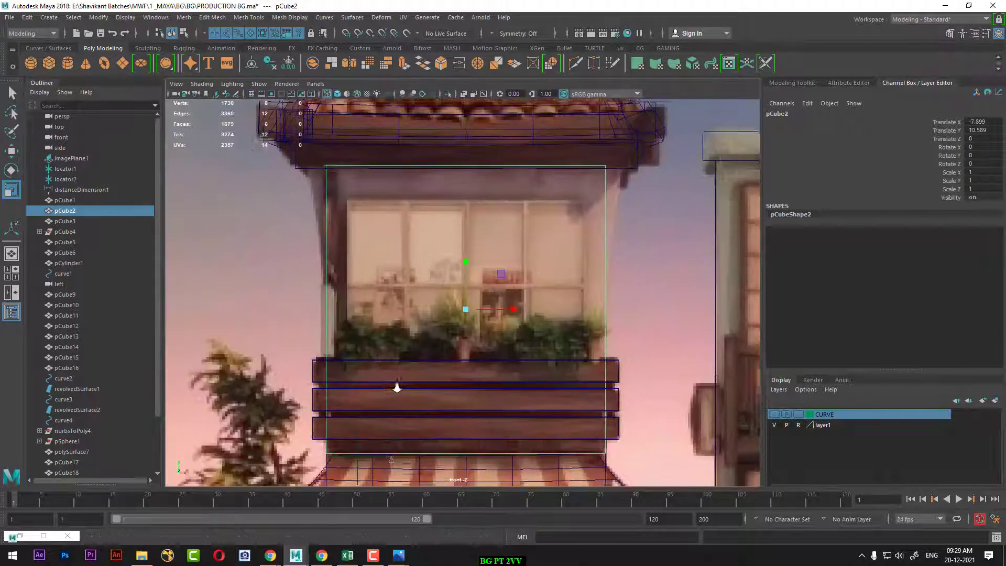
pyautogui.keyDown('shift'); pyautogui.moveTo(525, 226); pyautogui.dragTo(575, 216, button='right'); pyautogui.keyUp('shift')
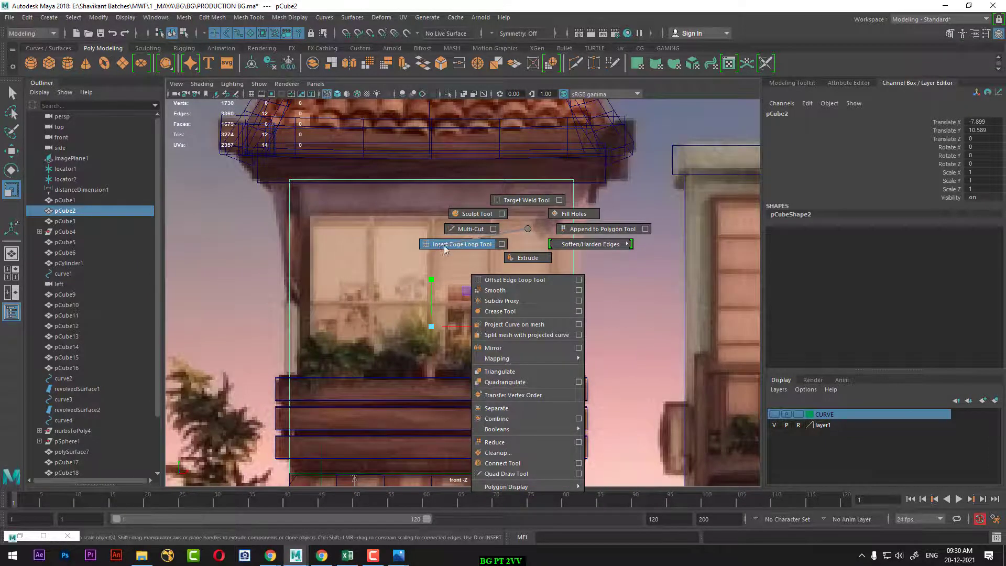
pyautogui.click(574, 215)
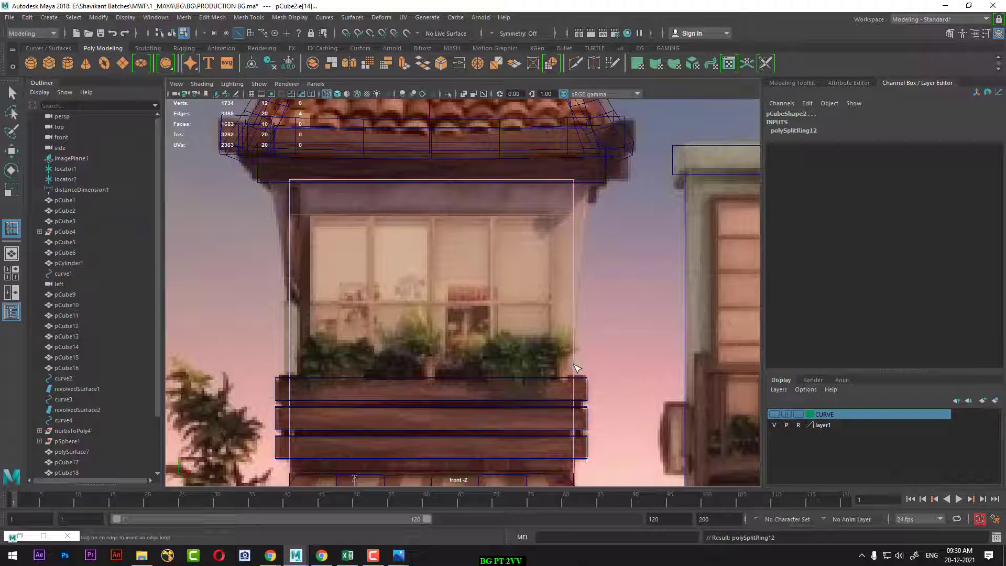
pyautogui.moveTo(573, 377); pyautogui.dragTo(575, 399)
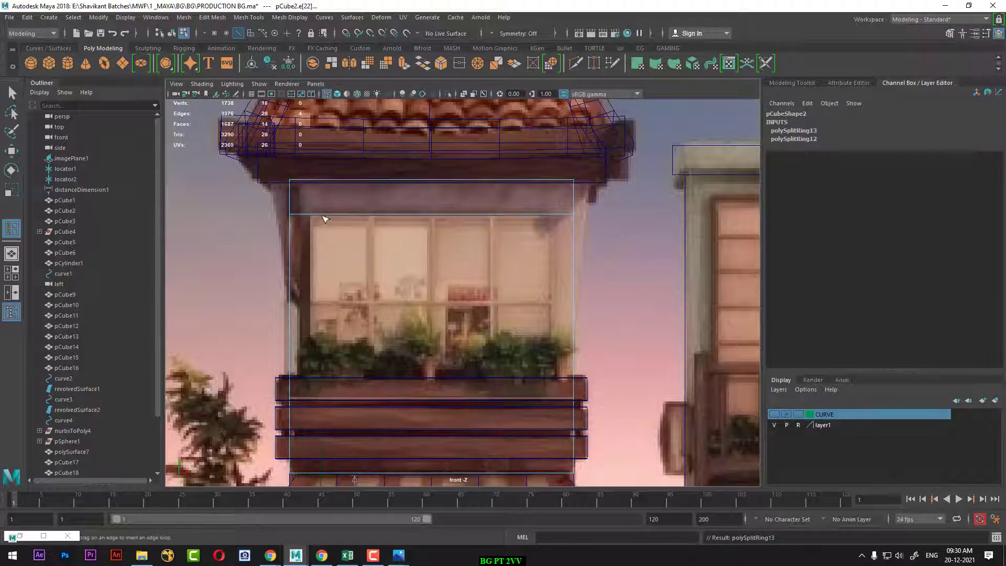
pyautogui.moveTo(321, 214); pyautogui.dragTo(310, 215)
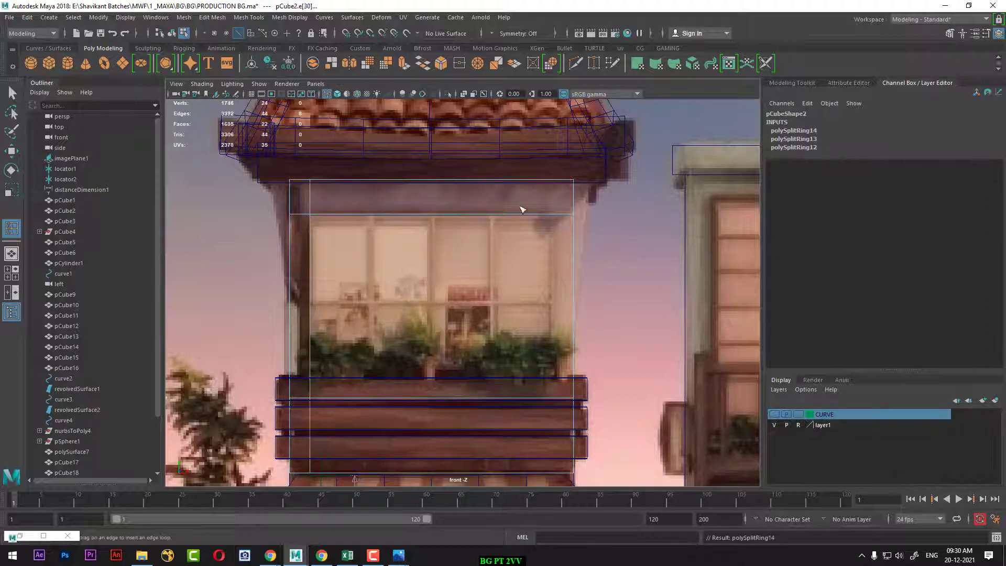
pyautogui.click(557, 214)
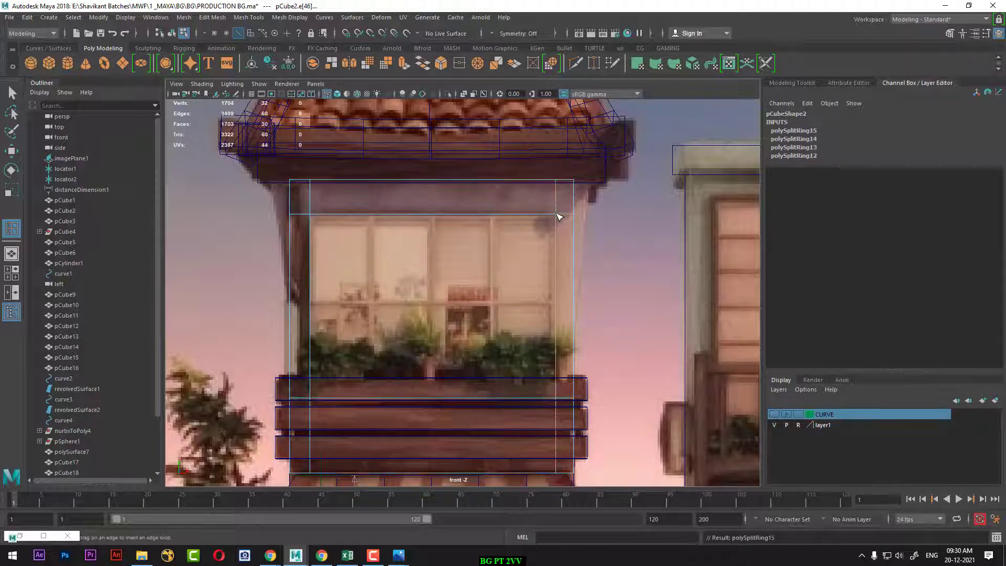
# - Inspect the new window-sized face, then clear the selection and return to the perspective view
pyautogui.press('w')
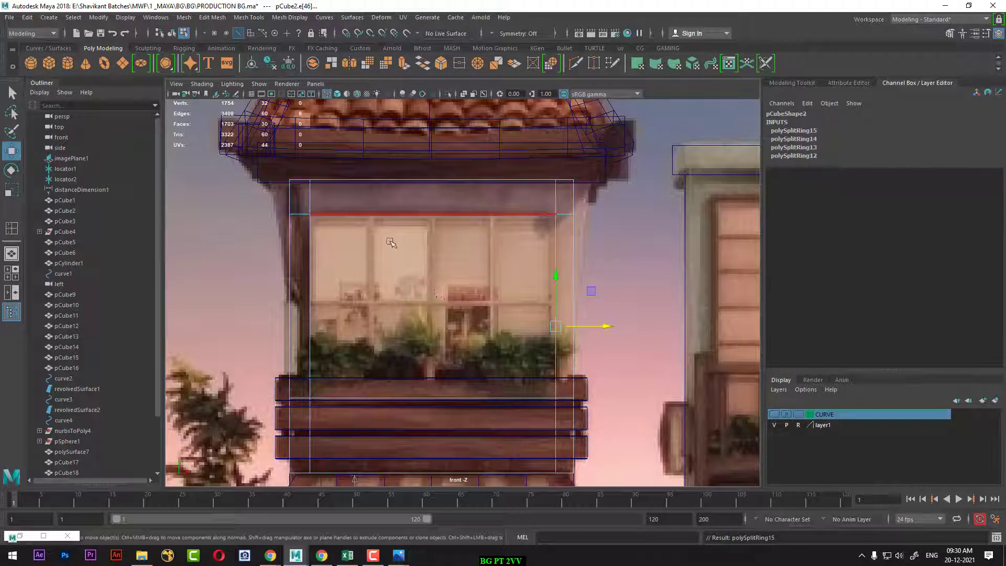
pyautogui.moveTo(391, 242); pyautogui.dragTo(394, 257, button='right')
pyautogui.click(366, 263)
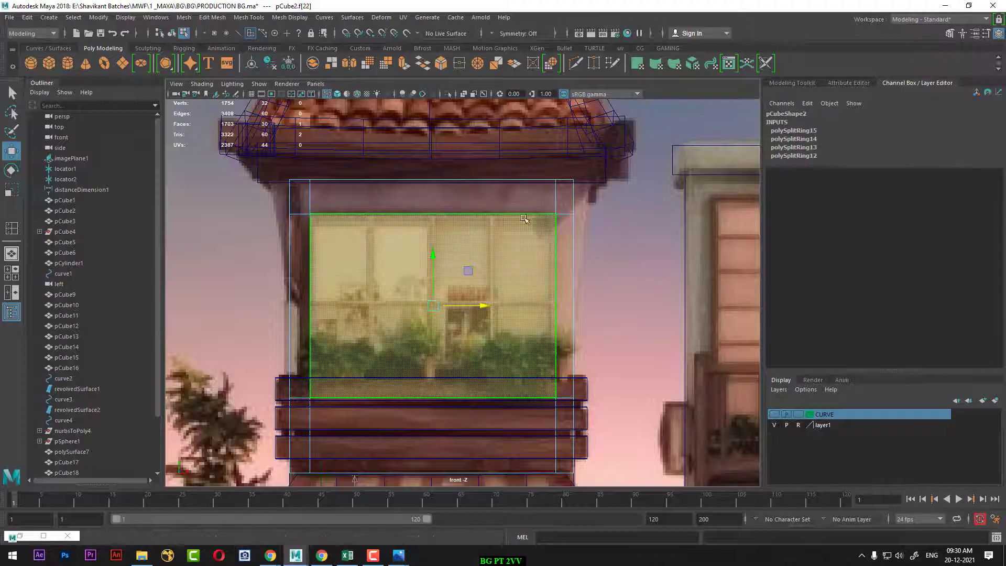
pyautogui.moveTo(515, 209); pyautogui.dragTo(569, 195, button='right')
pyautogui.click(541, 308)
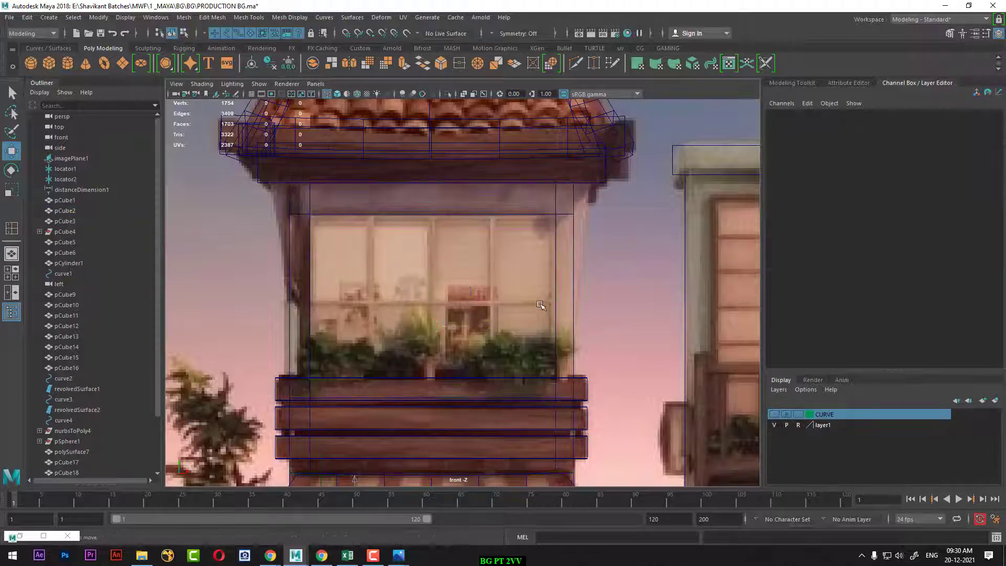
pyautogui.press('space')
pyautogui.click(555, 292)
pyautogui.keyDown('alt'); pyautogui.moveTo(561, 314); pyautogui.dragTo(526, 317); pyautogui.keyUp('alt')
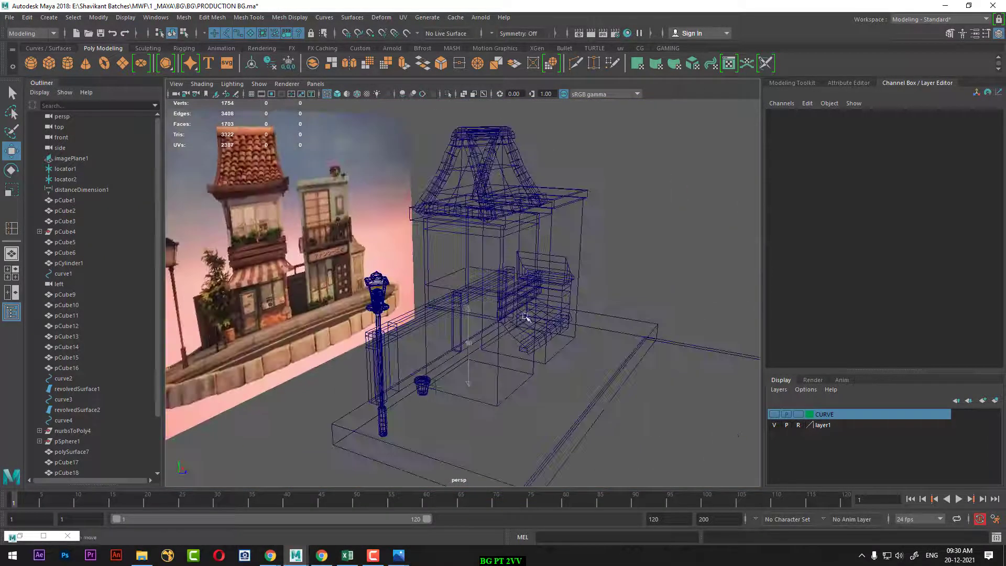
# - Switch to smooth shaded display and frame the pCube2 wall block
pyautogui.press('5')
pyautogui.click(517, 260)
pyautogui.press('f')
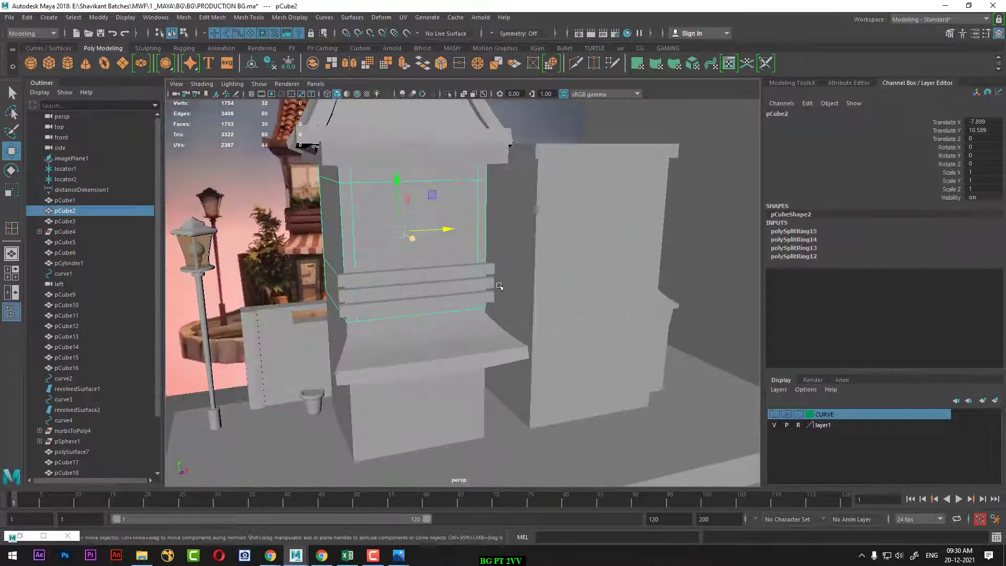
pyautogui.moveTo(507, 301)
pyautogui.keyDown('alt'); pyautogui.mouseDown()
pyautogui.moveTo(508, 281)
pyautogui.moveTo(548, 272)
pyautogui.mouseUp(); pyautogui.keyUp('alt')
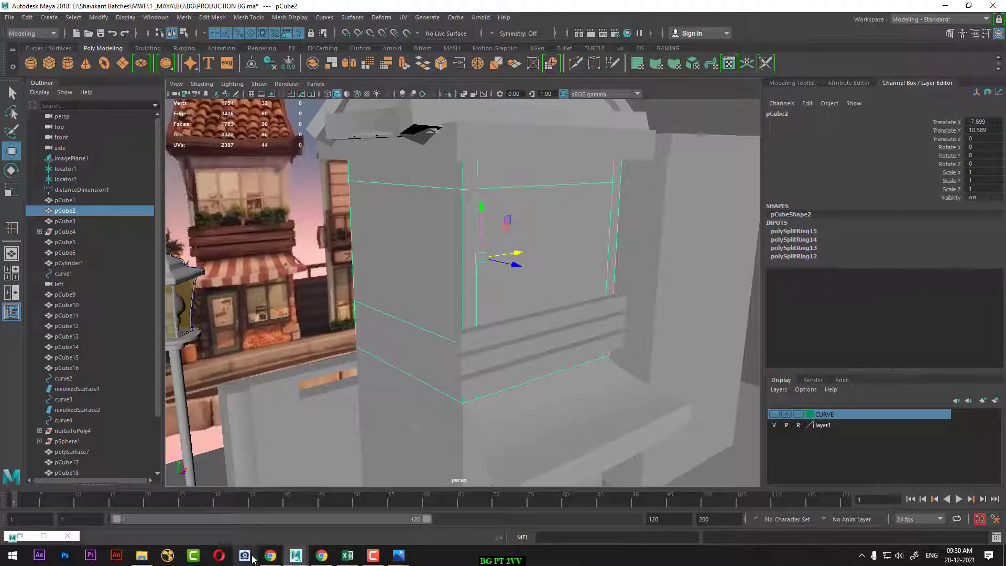
# - Open the BG reference image from the BG folder in File Explorer
pyautogui.click(145, 559)
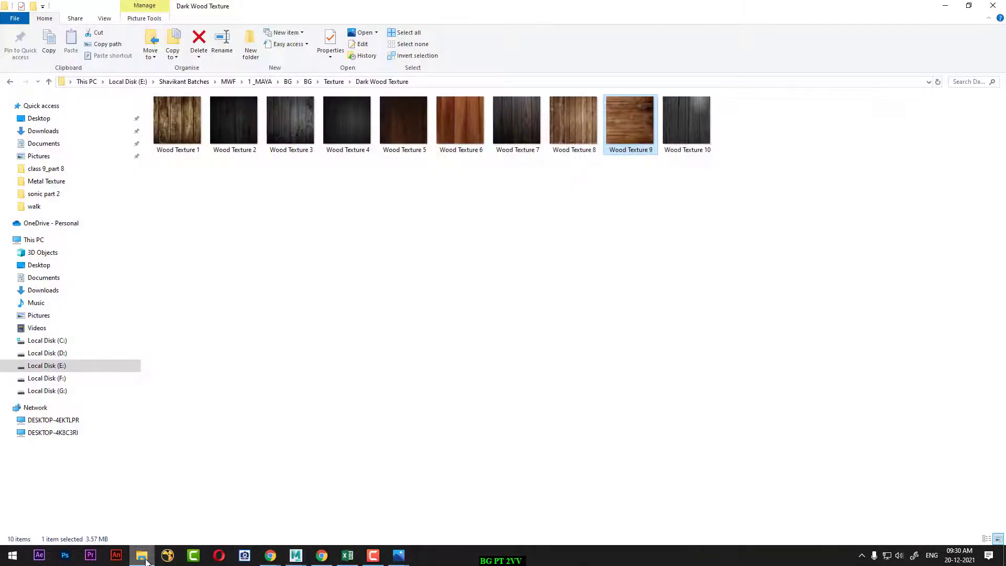
pyautogui.click(146, 560)
pyautogui.click(307, 82)
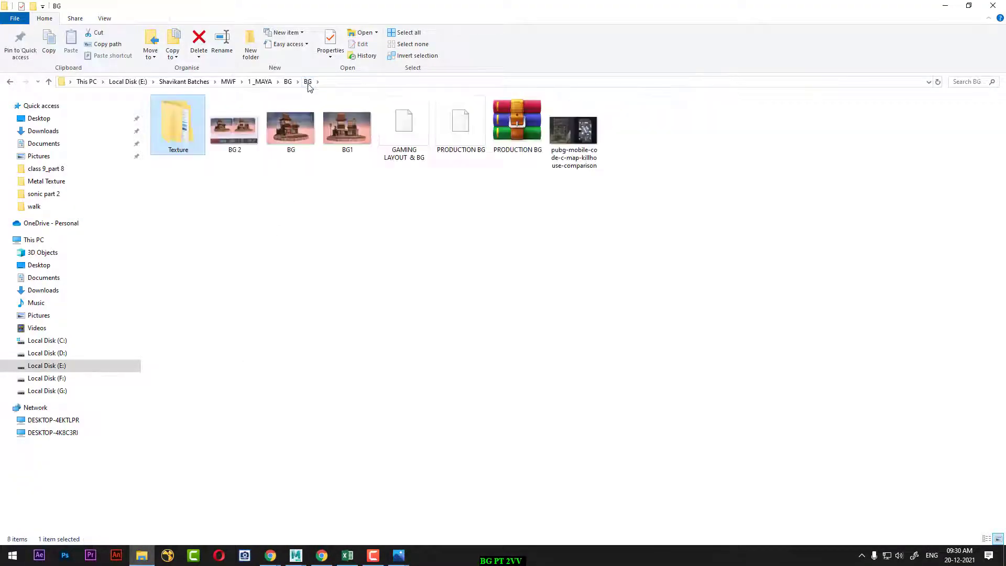
pyautogui.doubleClick(295, 139)
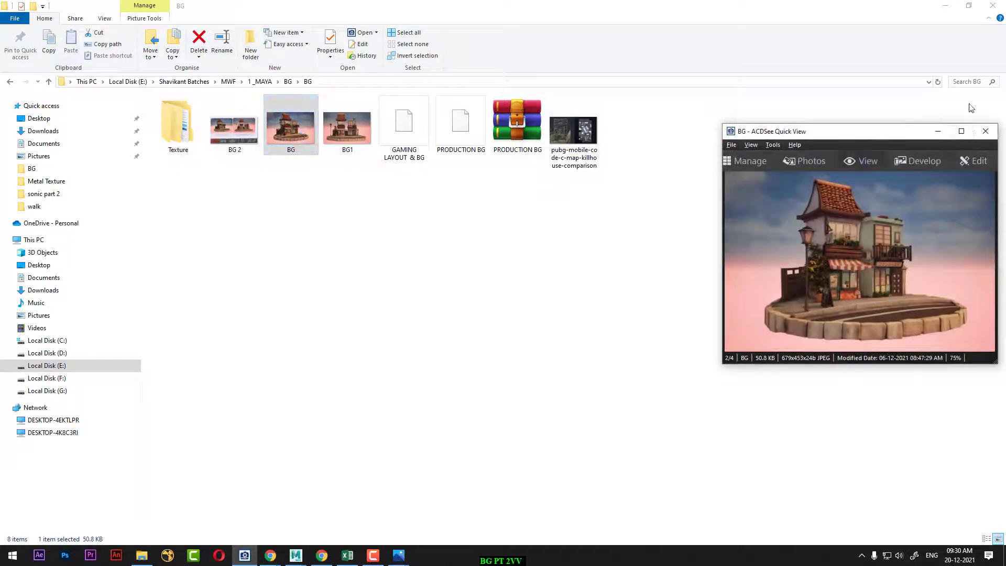
# - Maximize Quick View and zoom into the shop's window box on the reference
pyautogui.click(963, 131)
pyautogui.scroll(1, 633, 278)
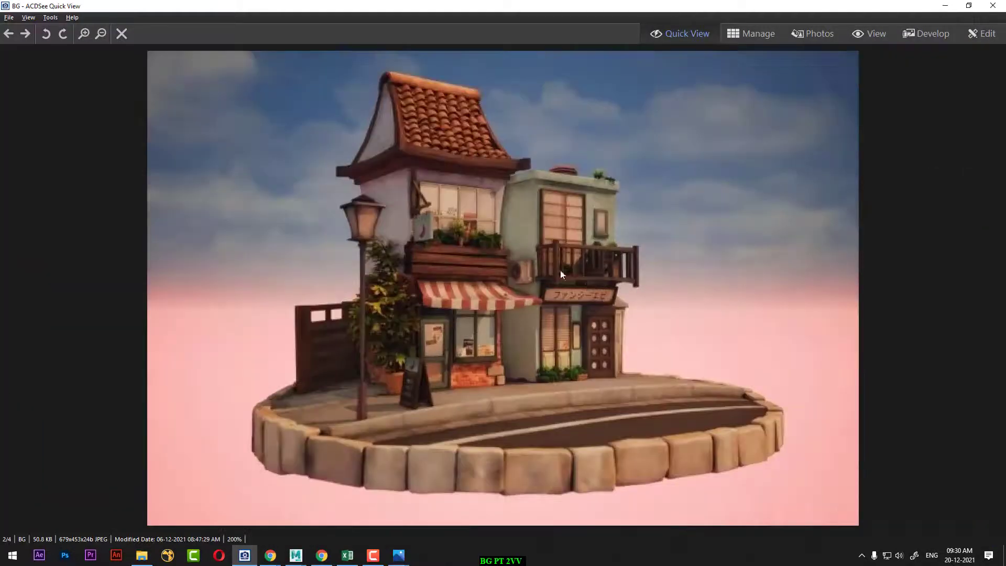
pyautogui.scroll(1, 576, 293)
pyautogui.scroll(2, 482, 314)
pyautogui.moveTo(480, 315); pyautogui.dragTo(548, 314)
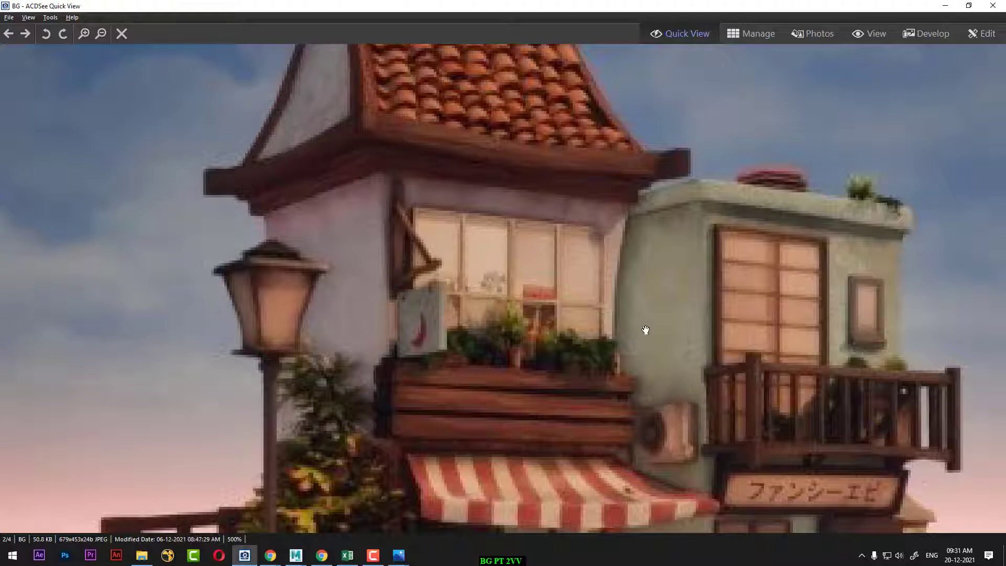
# - Compare the BG 2 and BG references up close, then minimize the viewer
pyautogui.scroll(1, 607, 308)
pyautogui.scroll(-1, 602, 303)
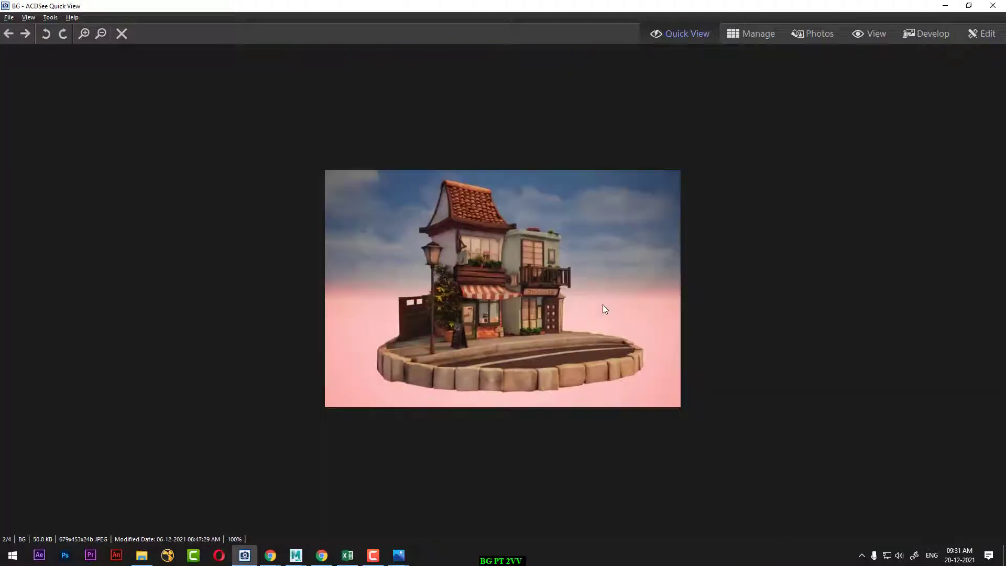
pyautogui.scroll(1, 602, 306)
pyautogui.keyDown('ctrl'); pyautogui.scroll(1, 603, 309); pyautogui.keyUp('ctrl')
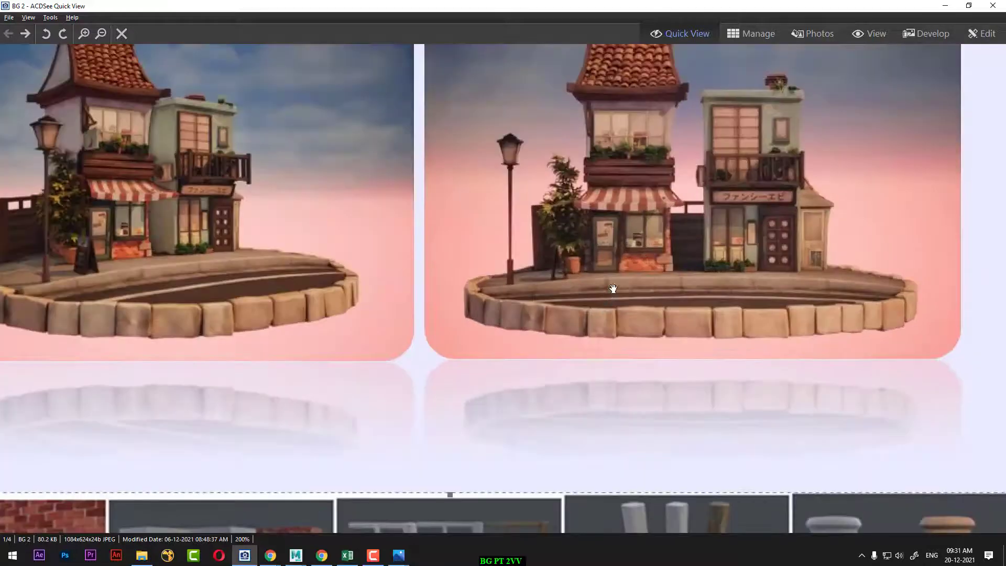
pyautogui.scroll(-1, 614, 278)
pyautogui.keyDown('ctrl'); pyautogui.scroll(1, 611, 273); pyautogui.keyUp('ctrl')
pyautogui.keyDown('ctrl'); pyautogui.scroll(1, 608, 278); pyautogui.keyUp('ctrl')
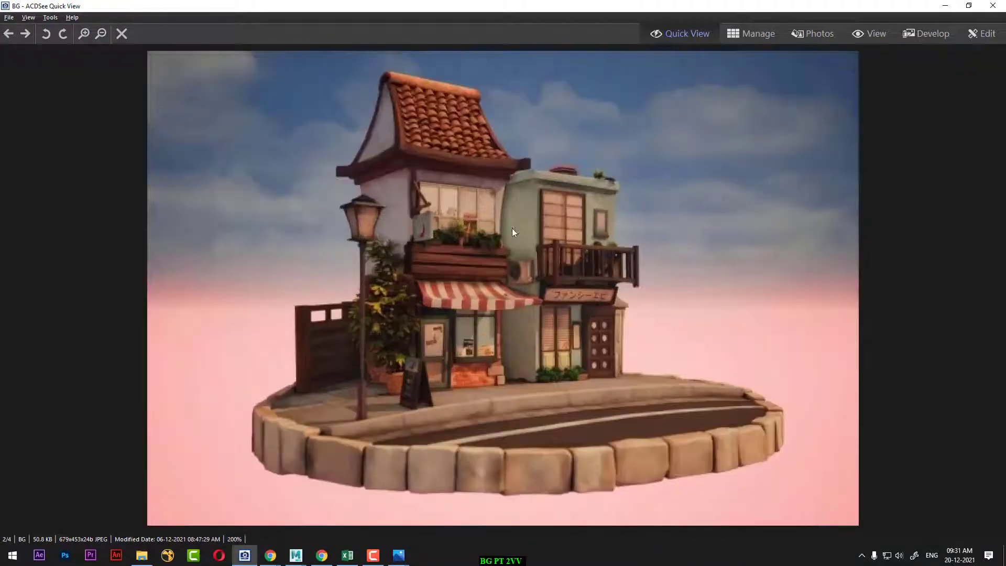
pyautogui.keyDown('ctrl'); pyautogui.scroll(1, 603, 299); pyautogui.keyUp('ctrl')
pyautogui.keyDown('ctrl'); pyautogui.scroll(1, 598, 316); pyautogui.keyUp('ctrl')
pyautogui.keyDown('ctrl'); pyautogui.scroll(2, 592, 312); pyautogui.keyUp('ctrl')
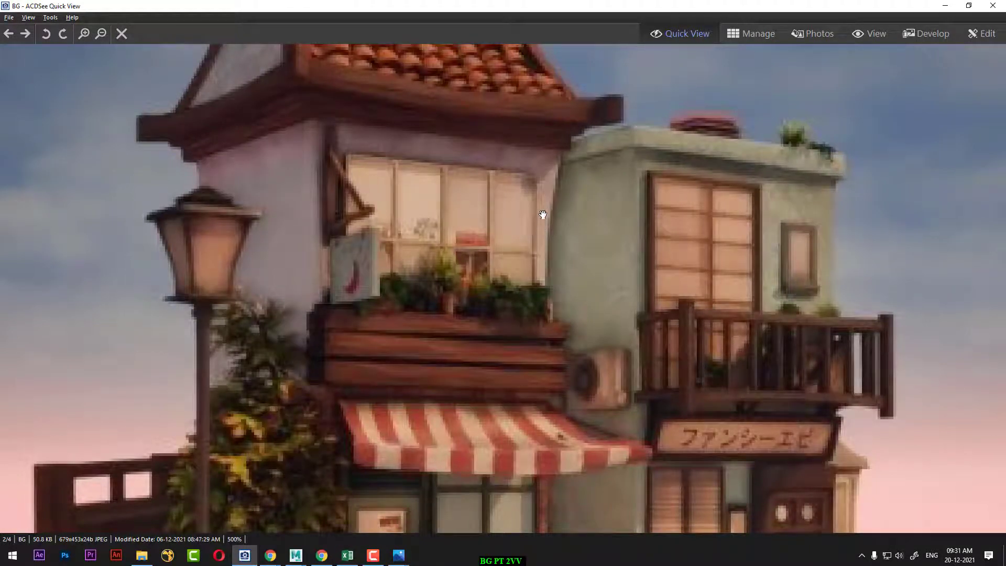
pyautogui.click(945, 6)
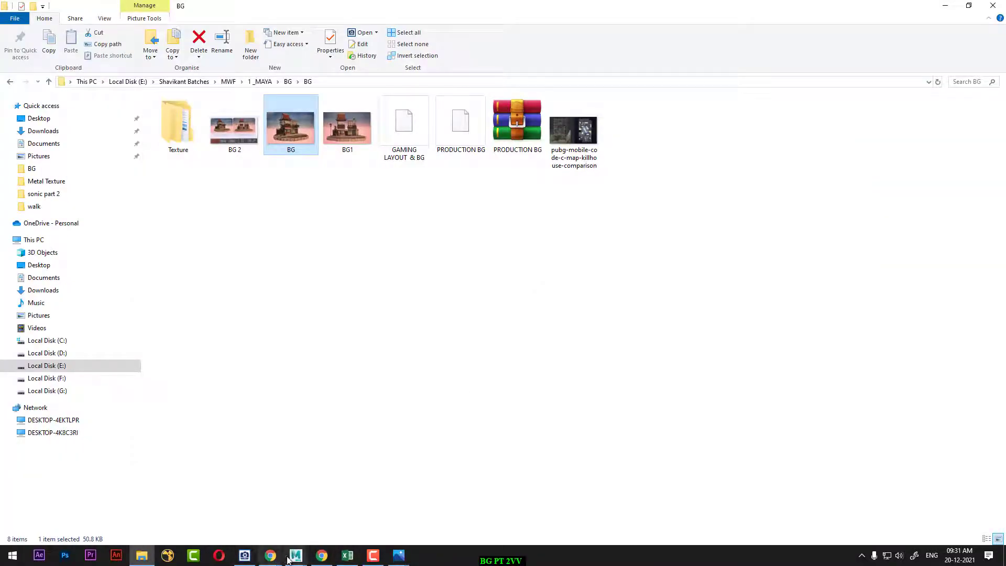
# - Return from the file browser to the PRODUCTION BG.ma scene in Maya
pyautogui.click(295, 555)
pyautogui.click(249, 503)
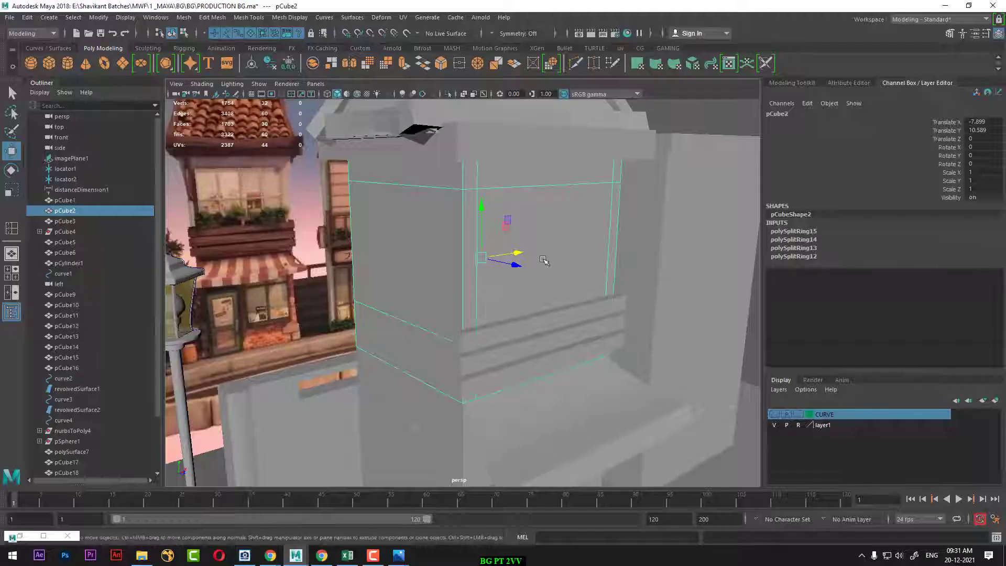
pyautogui.keyDown('alt'); pyautogui.moveTo(534, 258); pyautogui.dragTo(473, 258, button='middle'); pyautogui.keyUp('alt')
pyautogui.scroll(-5, 473, 258)
# - Orbit and zoom out to inspect the pCube2 wall block and its window-outline edge loops
pyautogui.moveTo(473, 257)
pyautogui.keyDown('alt'); pyautogui.mouseDown()
pyautogui.moveTo(488, 338)
pyautogui.moveTo(433, 332)
pyautogui.moveTo(513, 347)
pyautogui.mouseUp(); pyautogui.keyUp('alt')
pyautogui.scroll(-2, 481, 280)
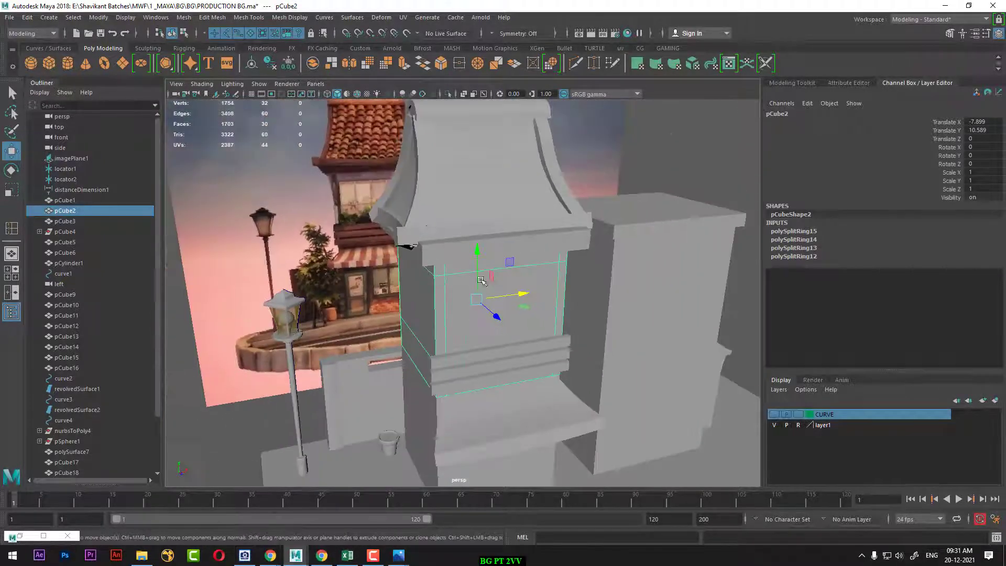
pyautogui.scroll(-3, 481, 281)
pyautogui.scroll(-2, 481, 280)
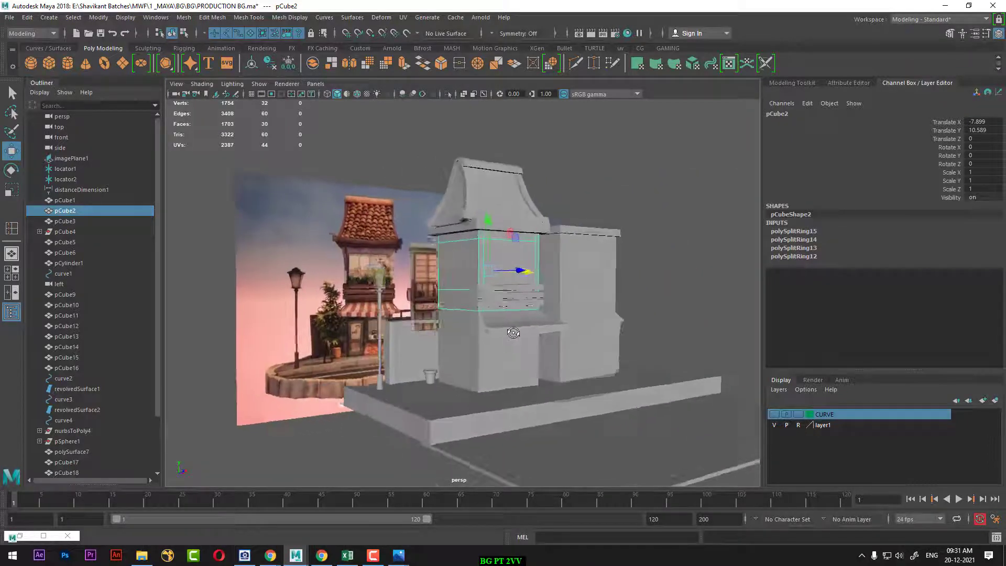
pyautogui.moveTo(562, 388)
pyautogui.keyDown('alt'); pyautogui.mouseDown()
pyautogui.moveTo(471, 382)
pyautogui.moveTo(511, 426)
pyautogui.moveTo(461, 425)
pyautogui.mouseUp(); pyautogui.keyUp('alt')
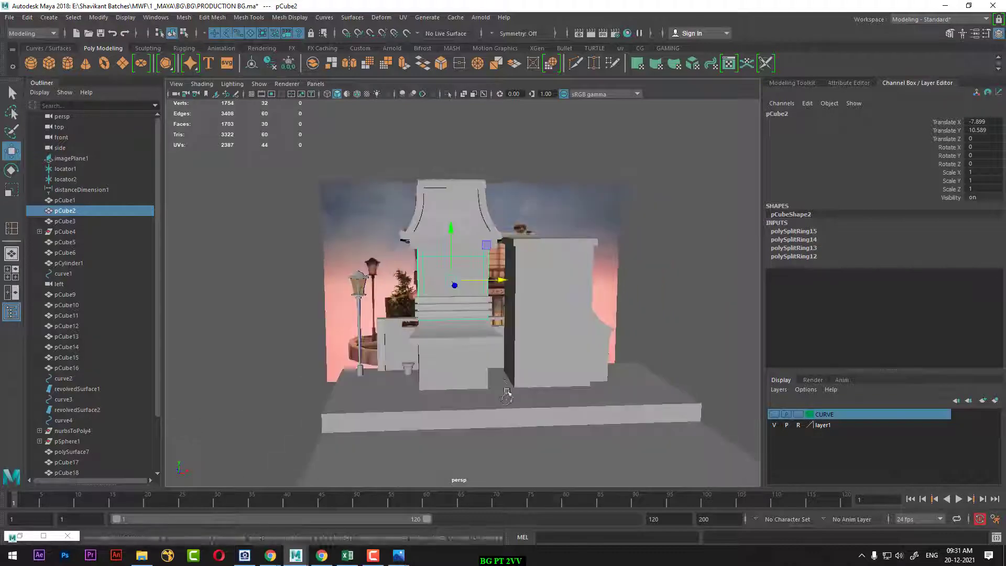